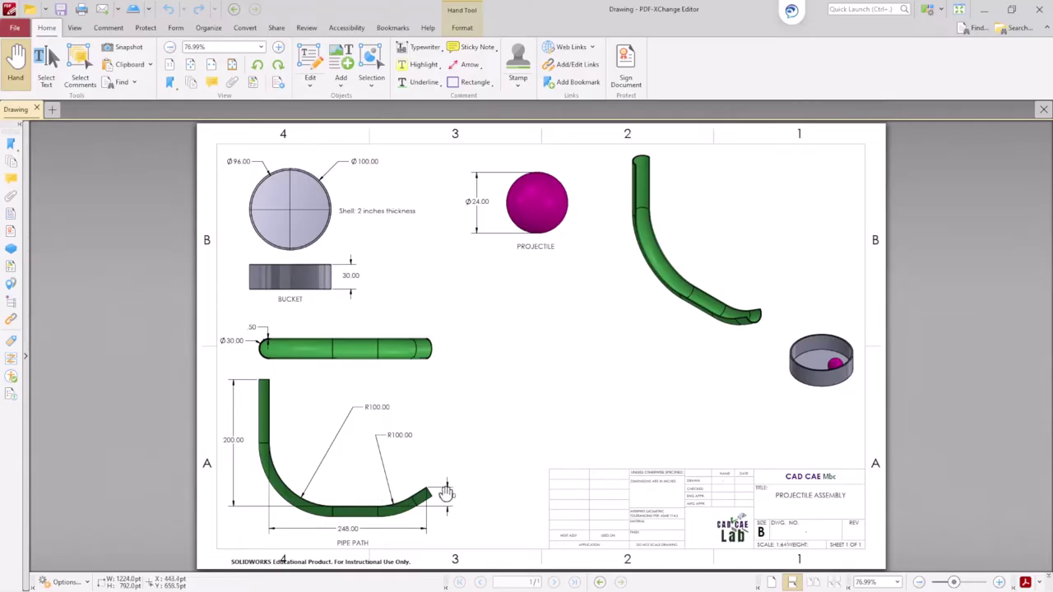
- Switch to SOLIDWORKS, create a new part document and review its unit system options
{"action": "left_click", "coordinate": [984, 9]}
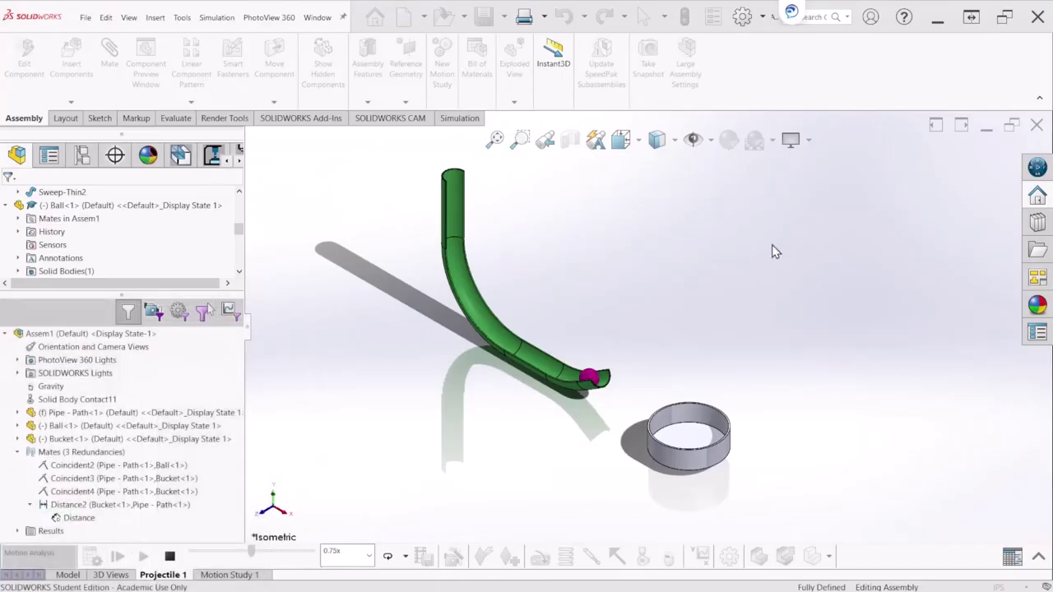
{"action": "left_click", "coordinate": [169, 556]}
{"action": "left_click", "coordinate": [402, 17]}
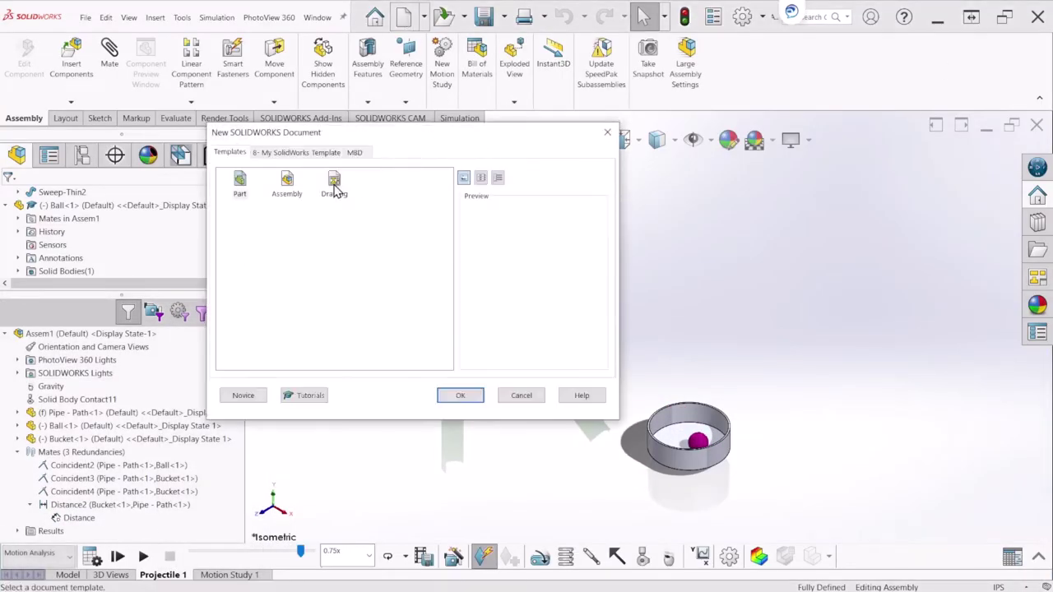
{"action": "double_click", "coordinate": [239, 187]}
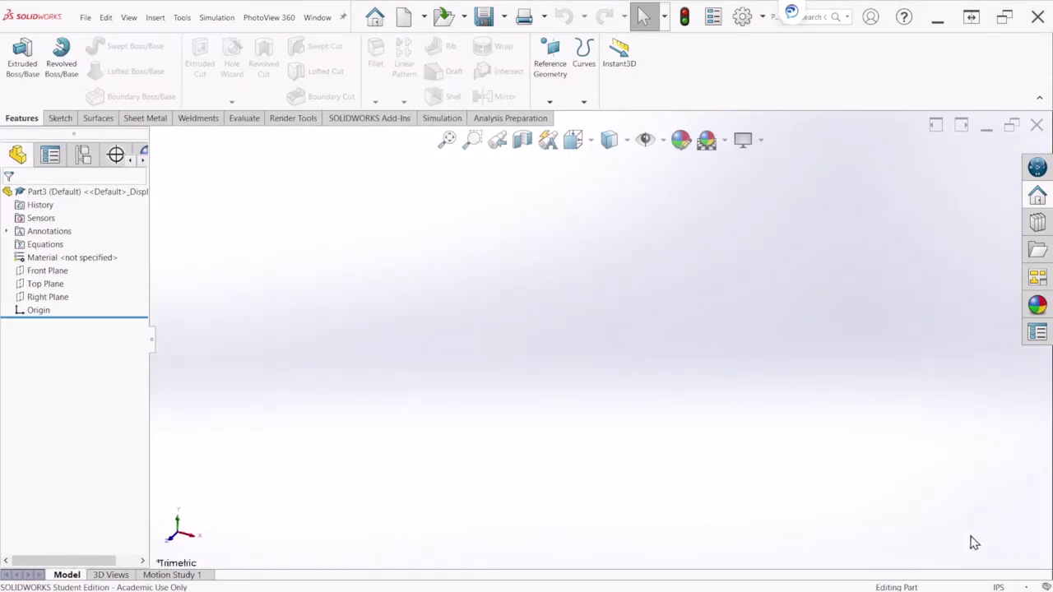
{"action": "left_click", "coordinate": [997, 587]}
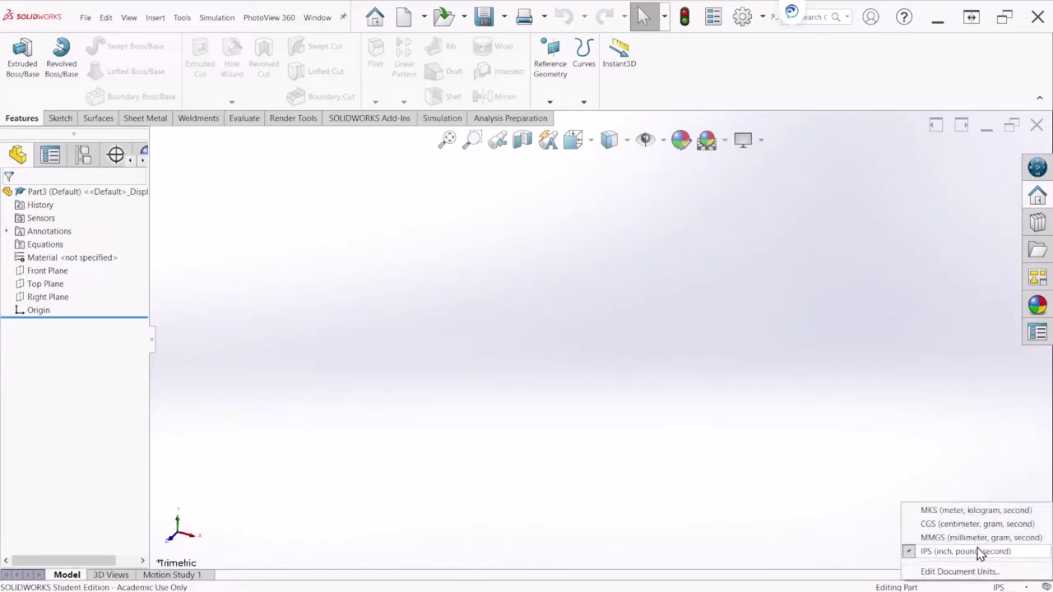
{"action": "left_click", "coordinate": [889, 444]}
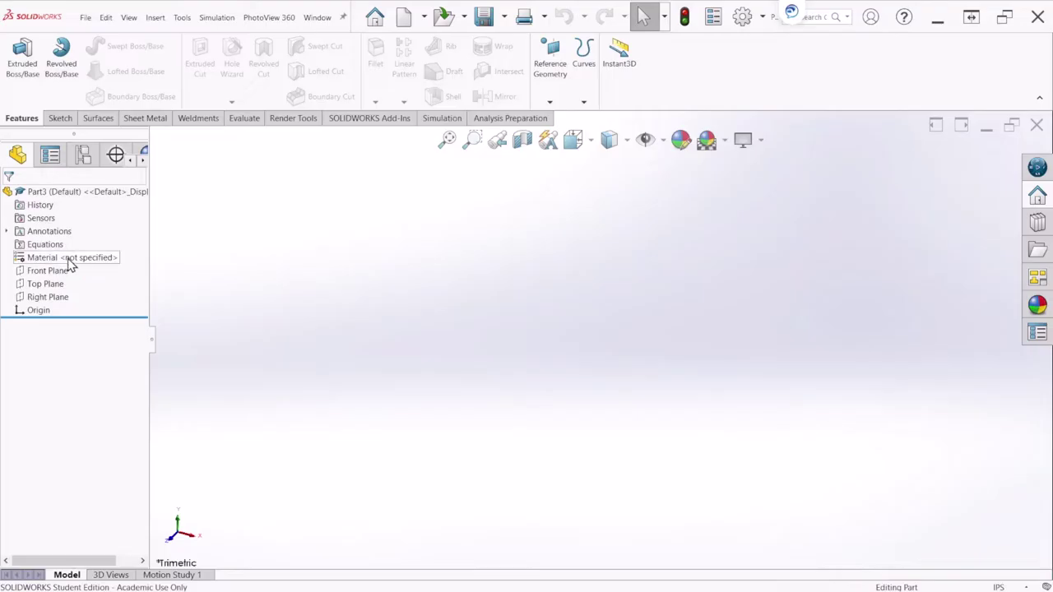
- On the Front Plane, sketch a vertical line about 5.22 in long down to the origin, continuing into a horizontal line about 7 in long
{"action": "left_click", "coordinate": [45, 272]}
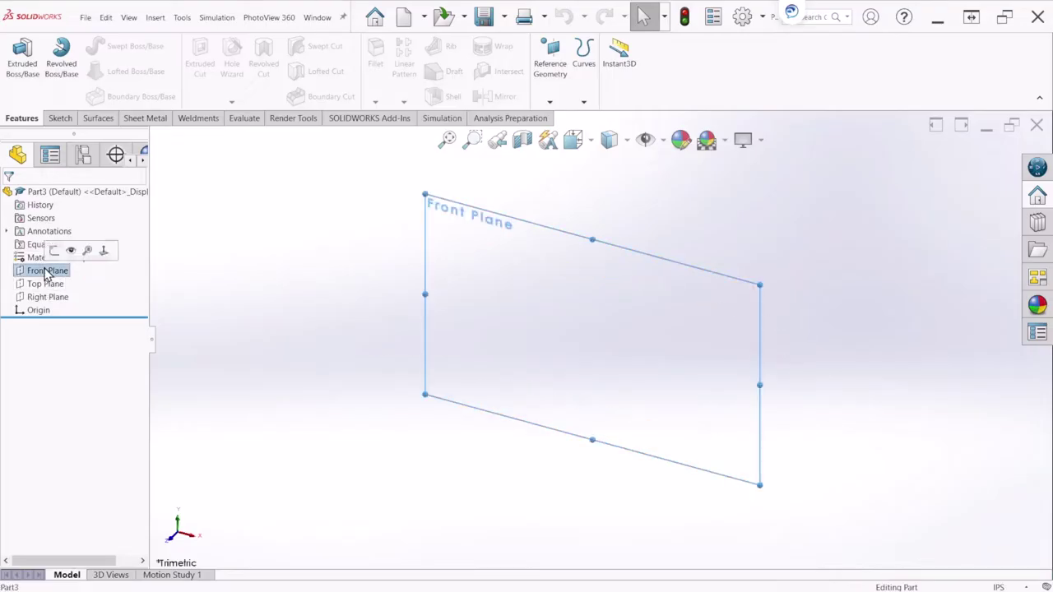
{"action": "left_click", "coordinate": [52, 250]}
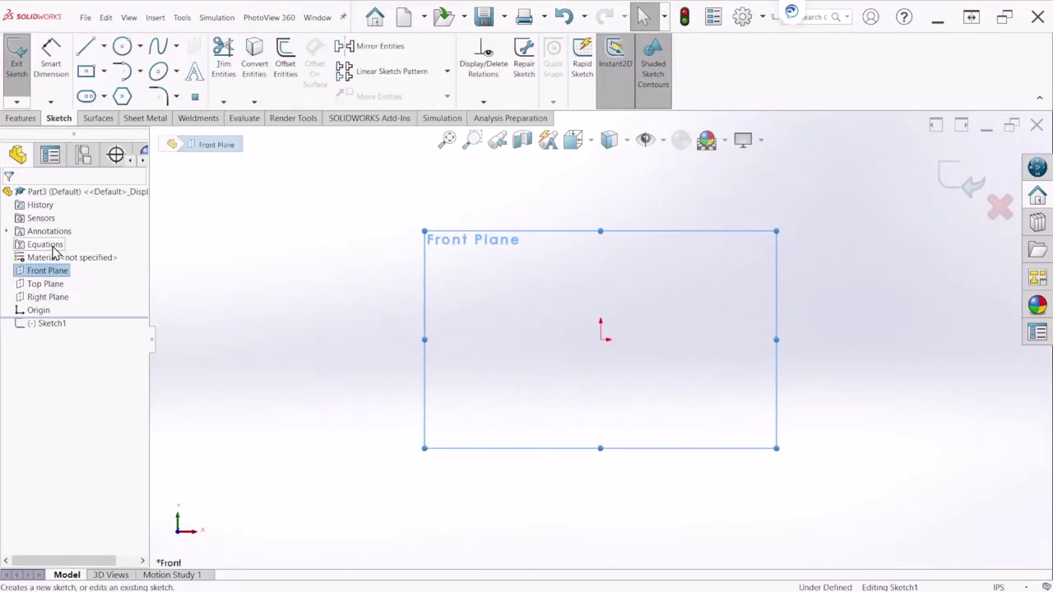
{"action": "left_click", "coordinate": [85, 46]}
{"action": "key", "text": "z"}
{"action": "left_click", "coordinate": [600, 213]}
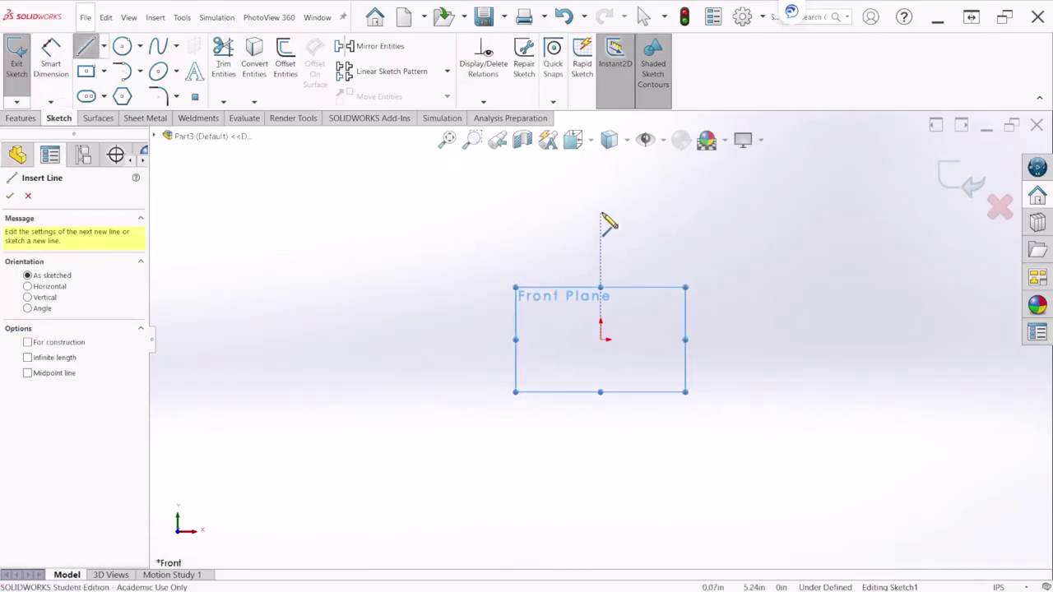
{"action": "left_click", "coordinate": [600, 340]}
{"action": "double_click", "coordinate": [771, 340]}
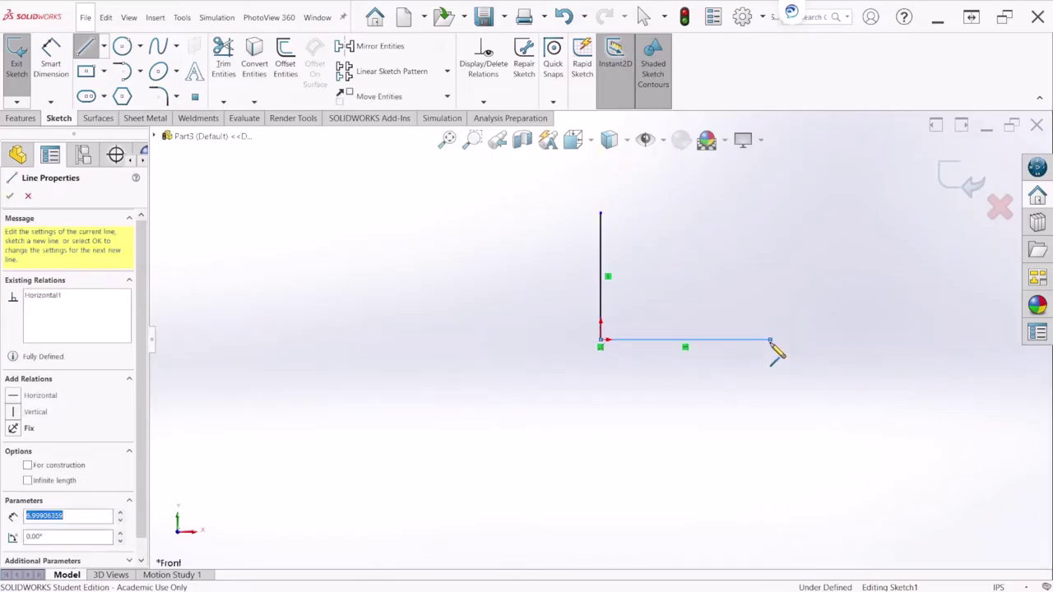
{"action": "key", "text": "Escape"}
- Dimension the vertical line and the horizontal line to 200 in each
{"action": "left_click", "coordinate": [50, 58]}
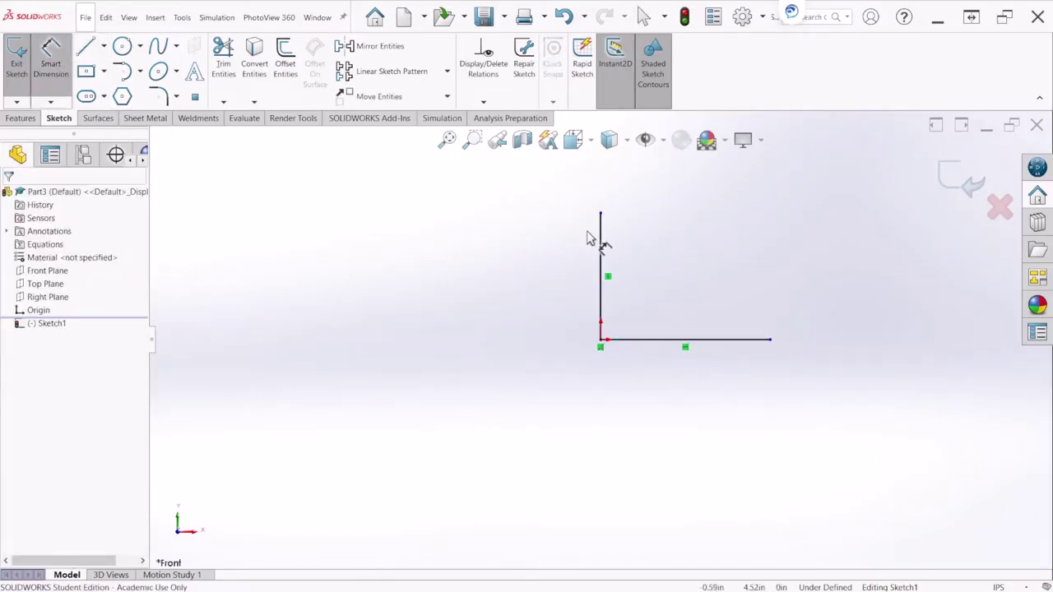
{"action": "left_click", "coordinate": [601, 247]}
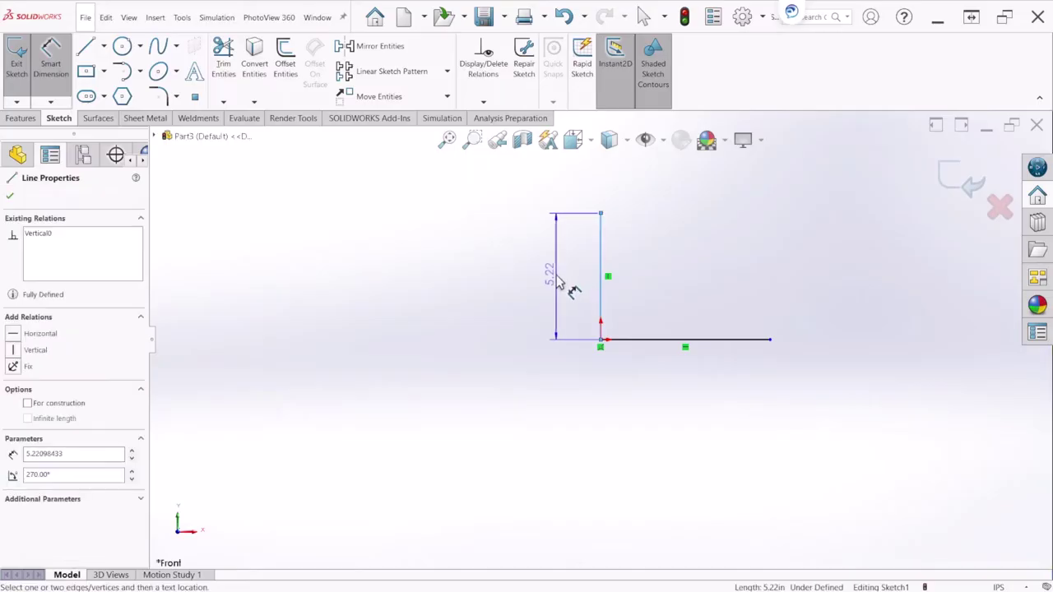
{"action": "left_click", "coordinate": [558, 283]}
{"action": "type", "text": "200"}
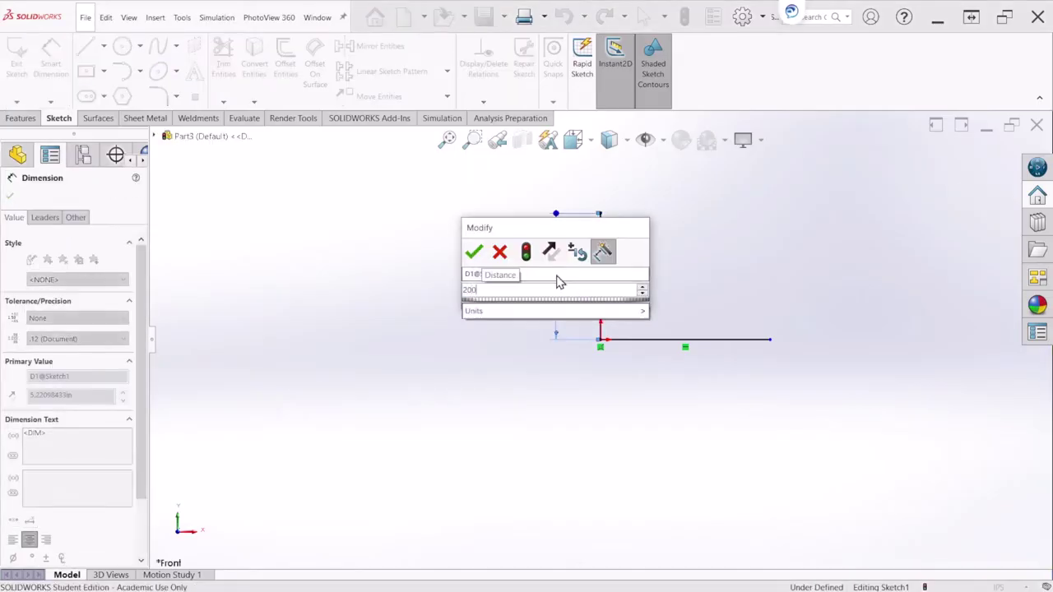
{"action": "key", "text": "Return"}
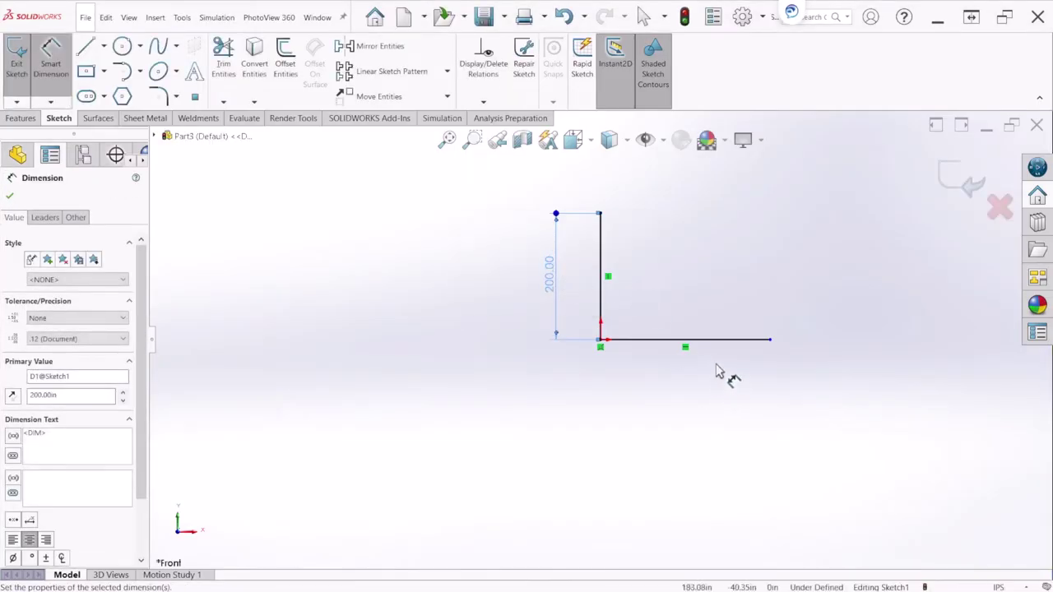
{"action": "left_click", "coordinate": [722, 342]}
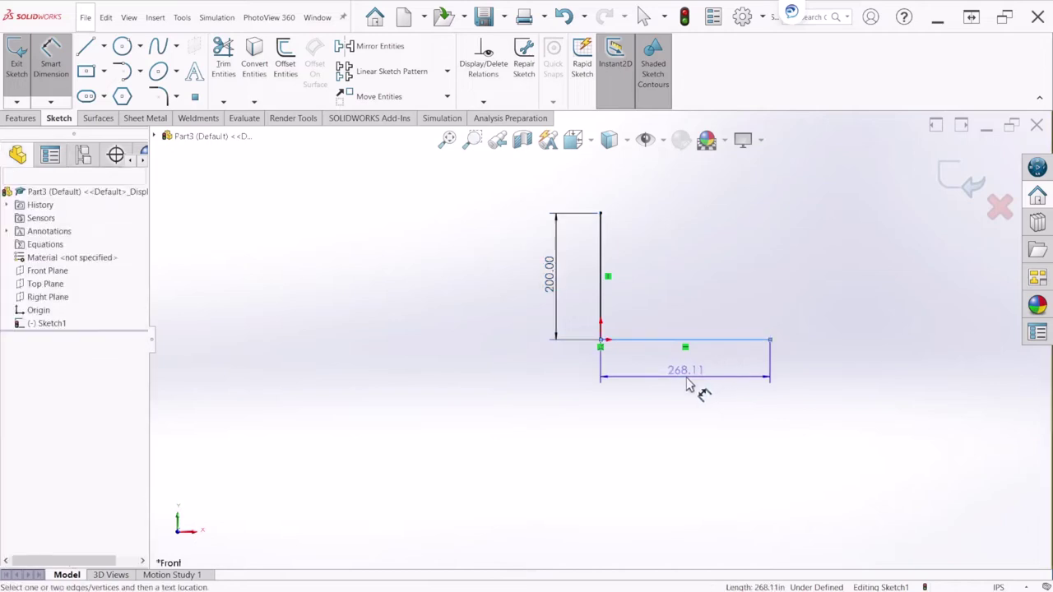
{"action": "left_click", "coordinate": [688, 385]}
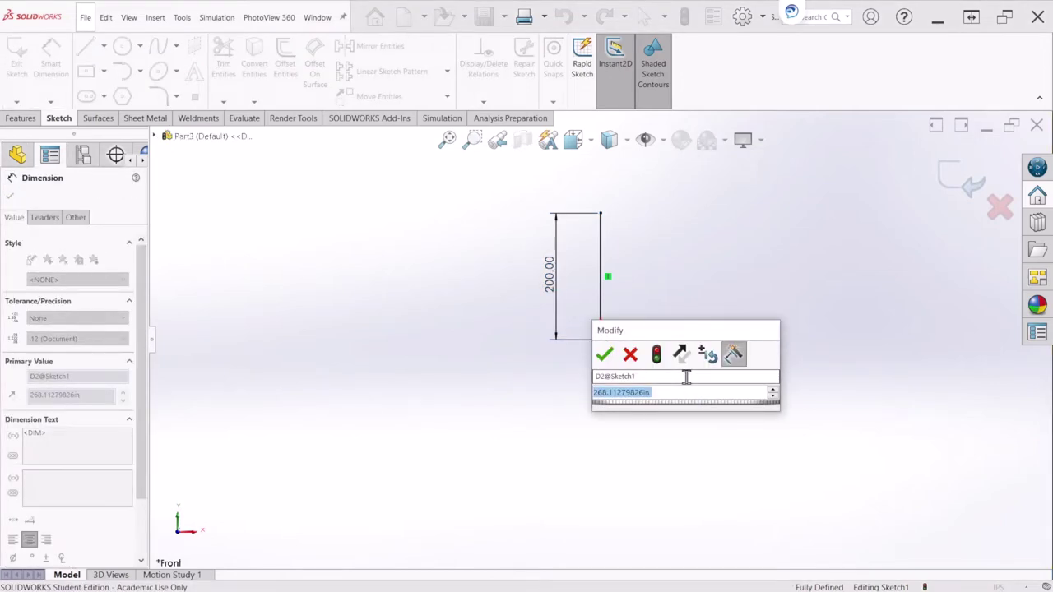
{"action": "type", "text": "200"}
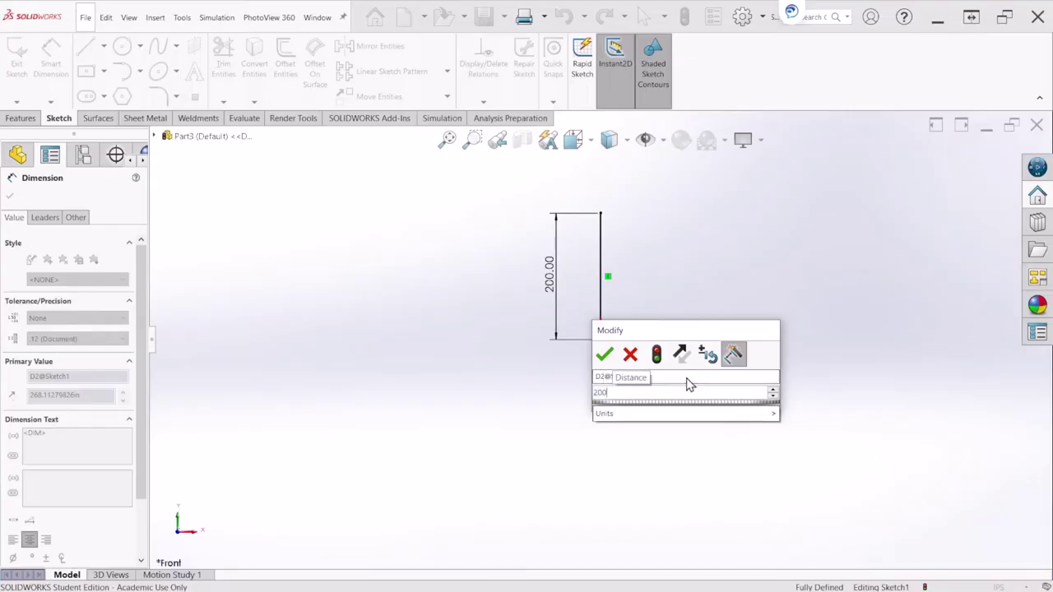
{"action": "key", "text": "Return"}
- Sketch an upward-angled line about 118 in long from the free end of the horizontal line
{"action": "scroll", "coordinate": [769, 382], "scroll_direction": "down", "scroll_amount": 2}
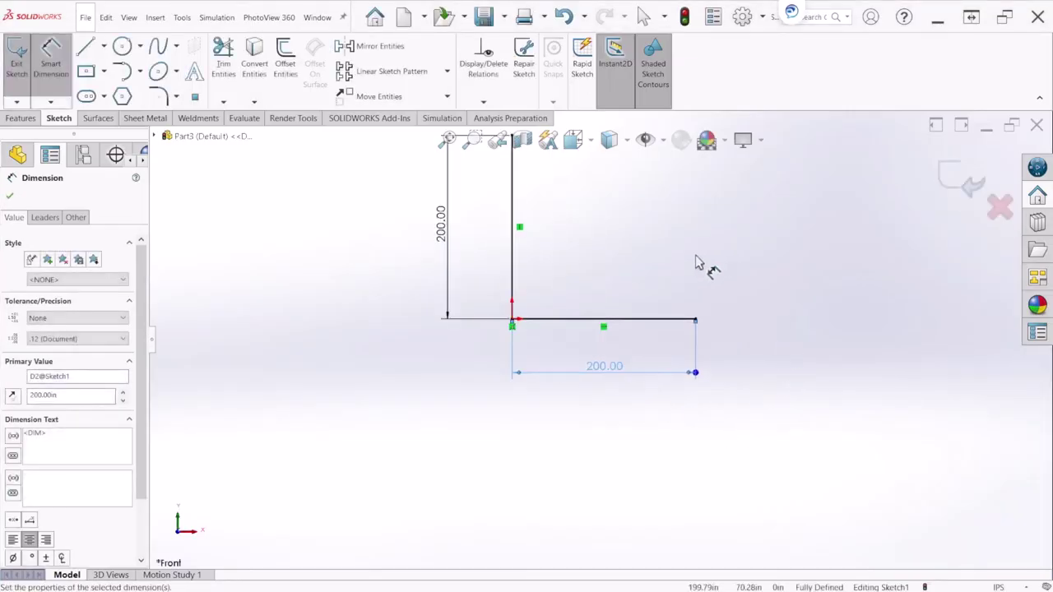
{"action": "scroll", "coordinate": [591, 354], "scroll_direction": "up", "scroll_amount": 1}
{"action": "left_click", "coordinate": [88, 47]}
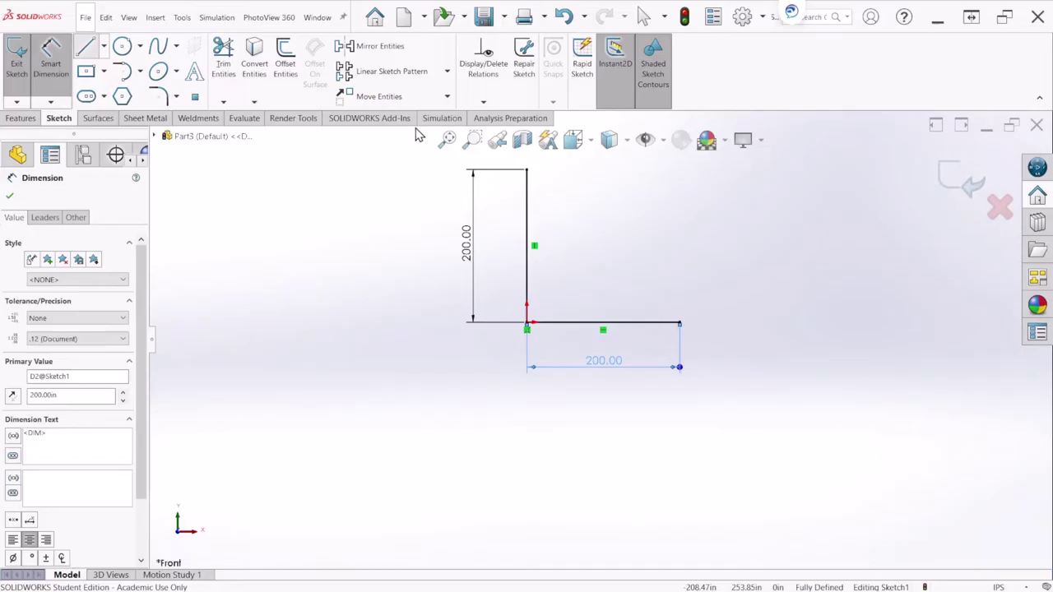
{"action": "left_click", "coordinate": [680, 321]}
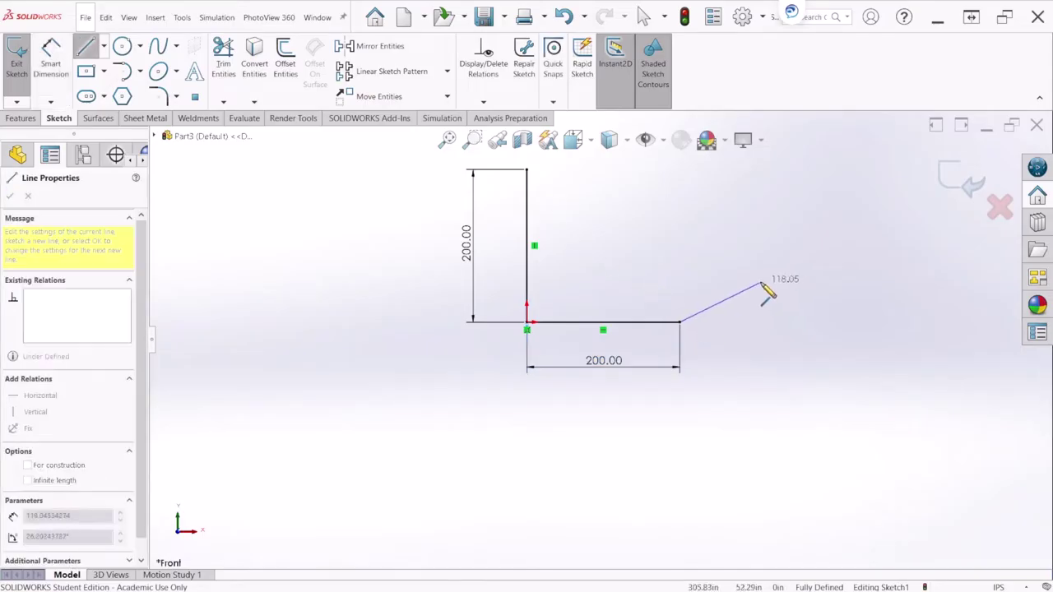
{"action": "left_click", "coordinate": [761, 283]}
{"action": "key", "text": "Escape"}
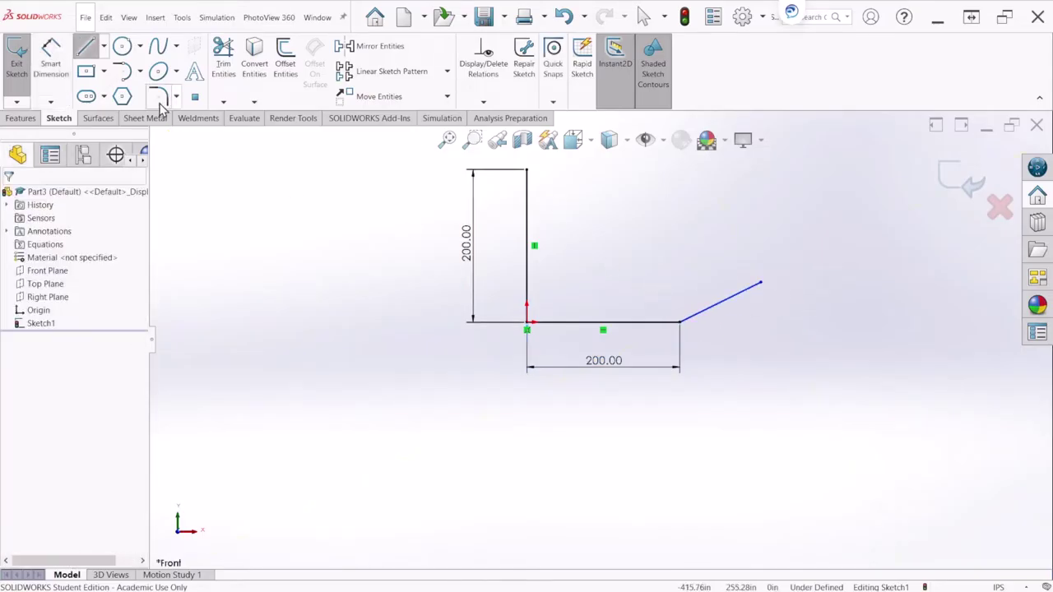
- Dimension the horizontal distance between the angled line's endpoints to 48 in
{"action": "left_click", "coordinate": [62, 58]}
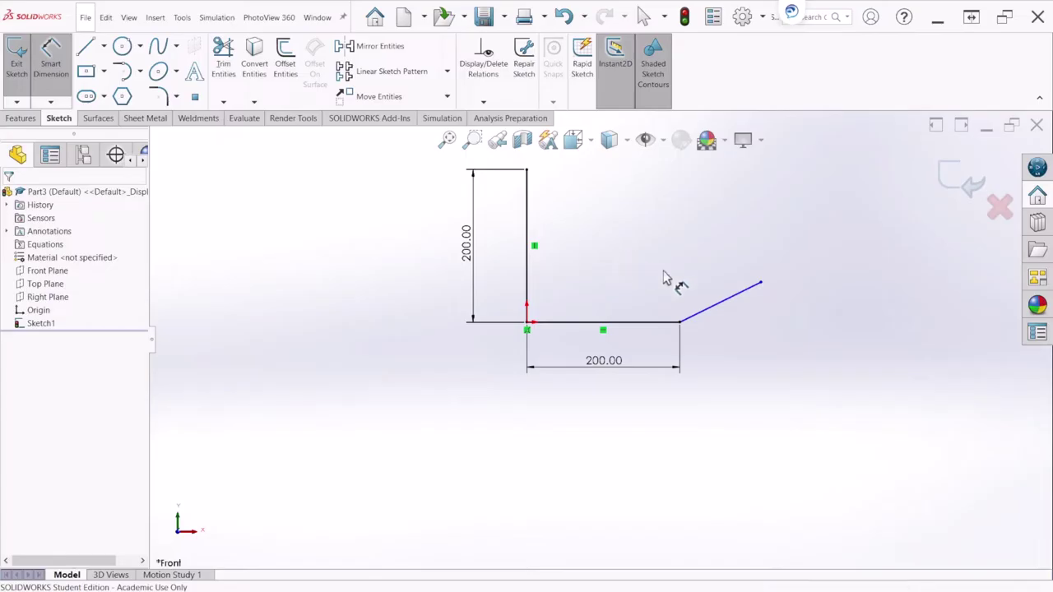
{"action": "left_click", "coordinate": [761, 283]}
{"action": "left_click", "coordinate": [680, 321]}
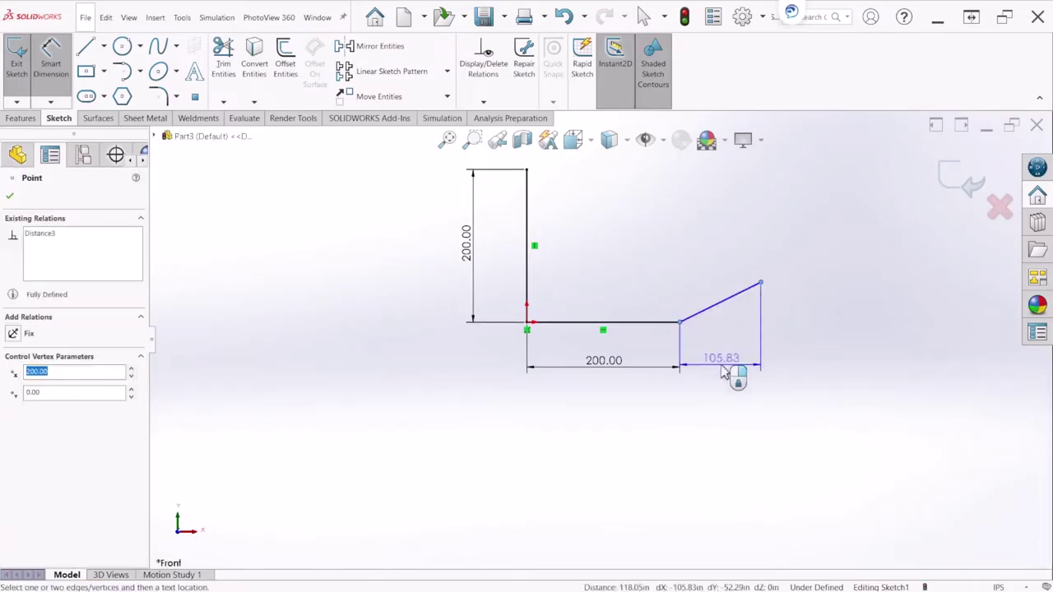
{"action": "left_click", "coordinate": [723, 372]}
{"action": "type", "text": "48"}
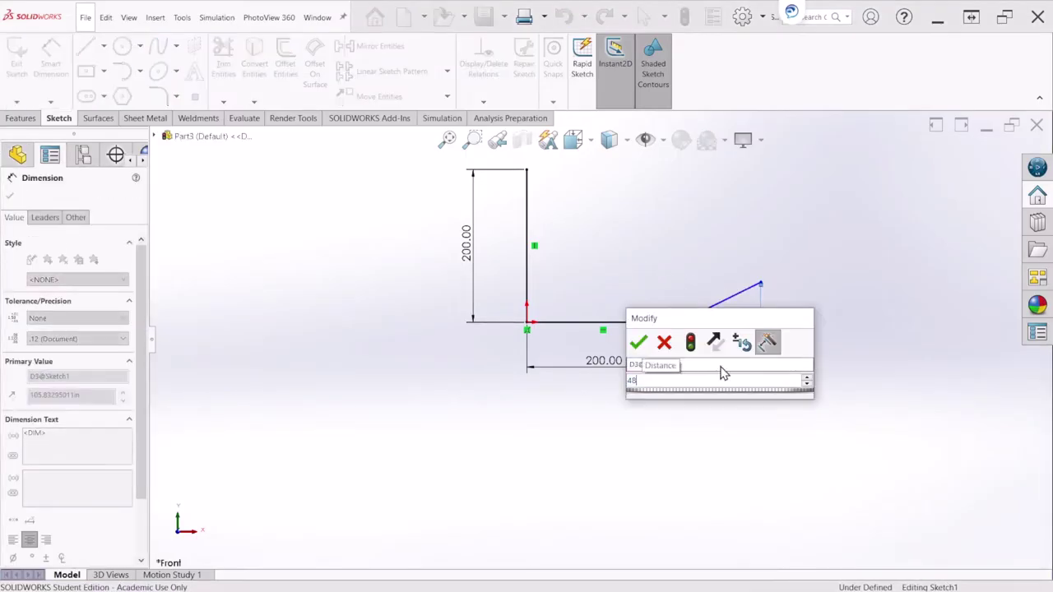
{"action": "key", "text": "Return"}
- Dimension the height of the angled line's upper endpoint above the horizontal line to 30 in
{"action": "scroll", "coordinate": [740, 300], "scroll_direction": "down", "scroll_amount": 5}
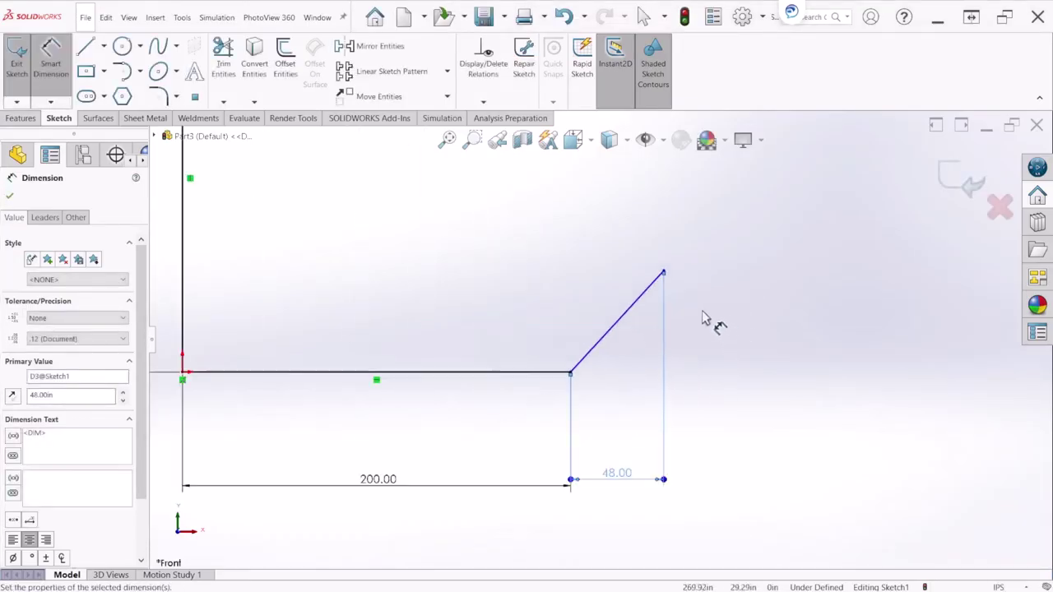
{"action": "left_click", "coordinate": [664, 272]}
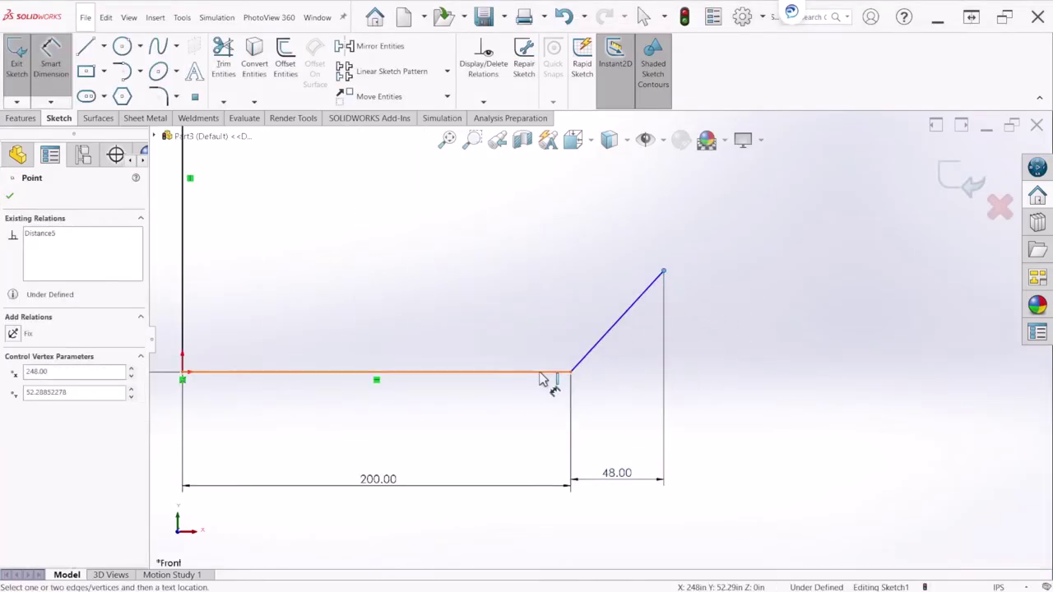
{"action": "left_click", "coordinate": [710, 351]}
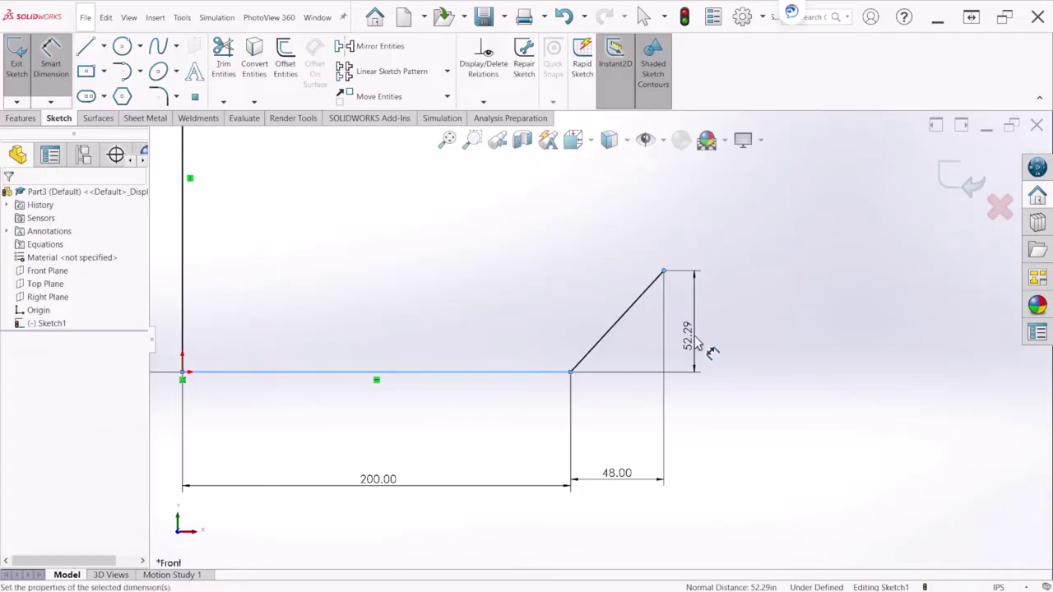
{"action": "type", "text": "30"}
{"action": "key", "text": "Return"}
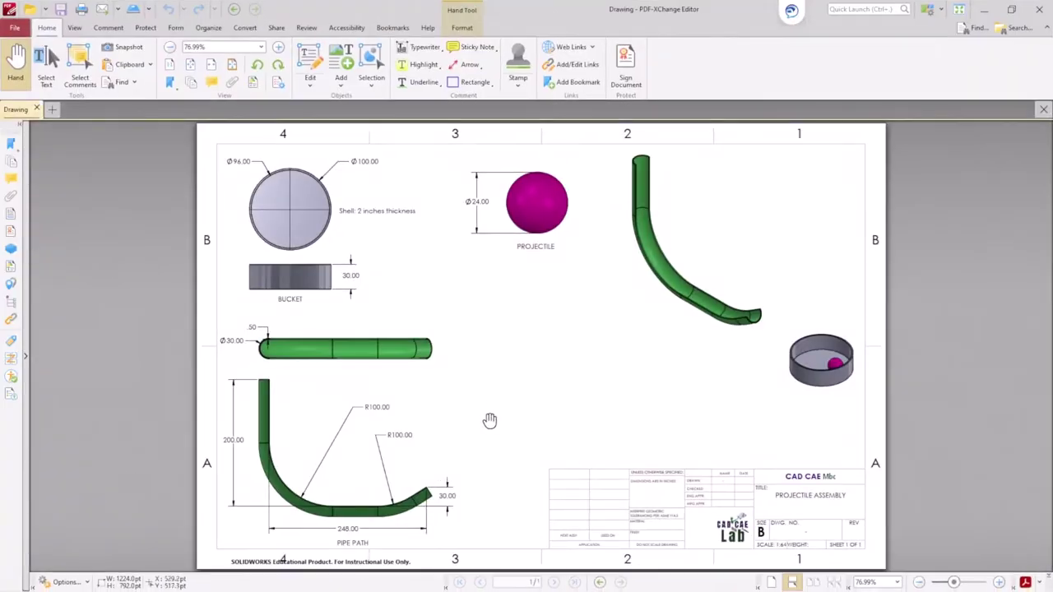
- Examine the pipe path's dimensions and bend radii in the PDF drawing, and return to SOLIDWORKS
{"action": "scroll", "coordinate": [370, 484], "scroll_direction": "up", "scroll_amount": 3, "text": "ctrl"}
{"action": "left_click_drag", "start_coordinate": [458, 434], "coordinate": [540, 364]}
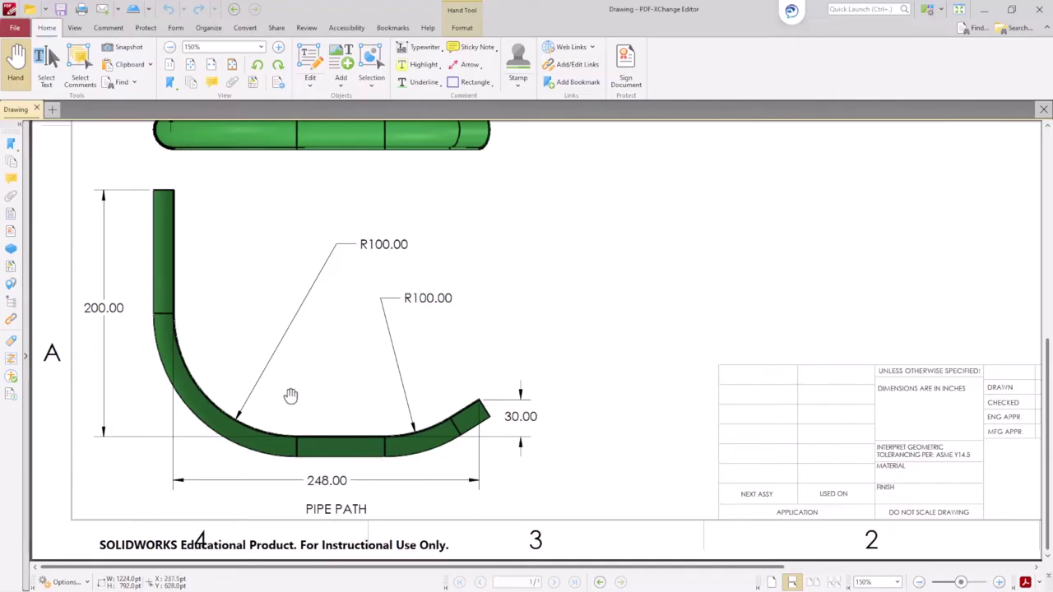
{"action": "left_click", "coordinate": [984, 9]}
- Add a 100 in radius sketch fillet at the corner between the vertical and horizontal lines
{"action": "scroll", "coordinate": [650, 376], "scroll_direction": "down", "scroll_amount": 4}
{"action": "scroll", "coordinate": [618, 365], "scroll_direction": "up", "scroll_amount": 2}
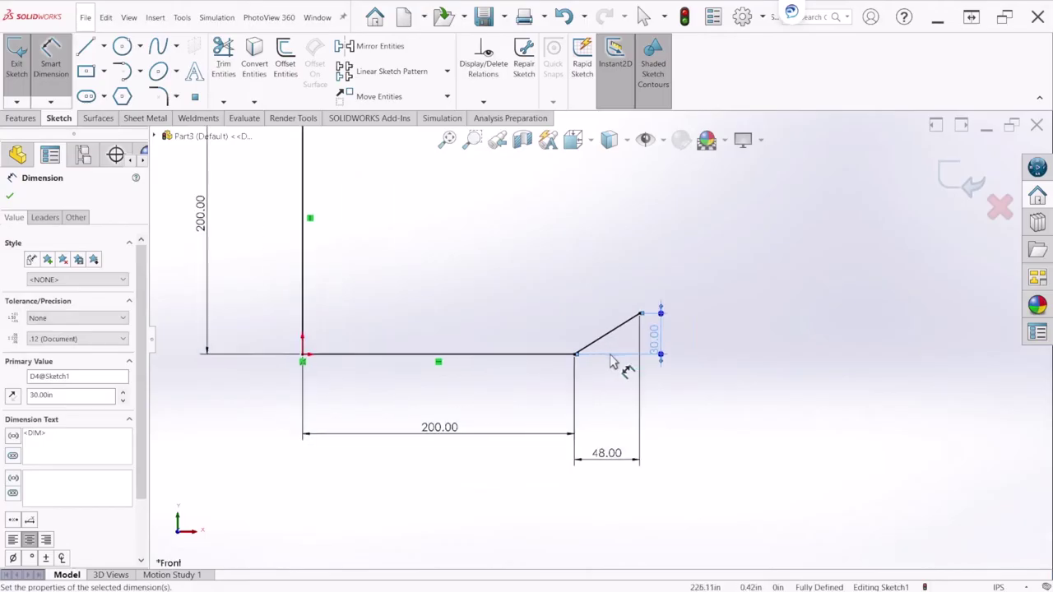
{"action": "scroll", "coordinate": [601, 345], "scroll_direction": "down", "scroll_amount": 3}
{"action": "scroll", "coordinate": [493, 247], "scroll_direction": "up", "scroll_amount": 2}
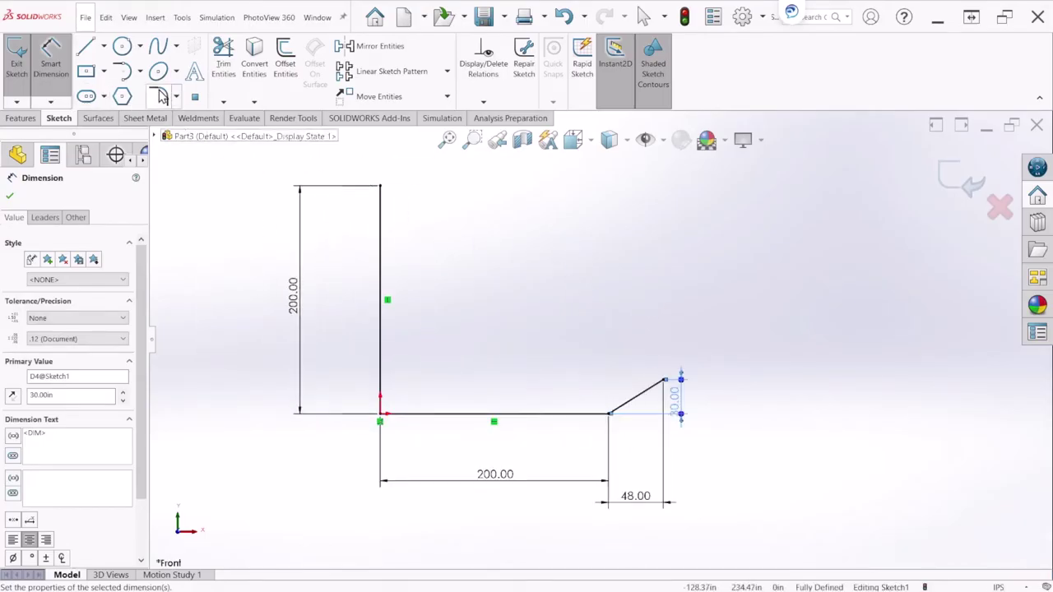
{"action": "left_click", "coordinate": [162, 95]}
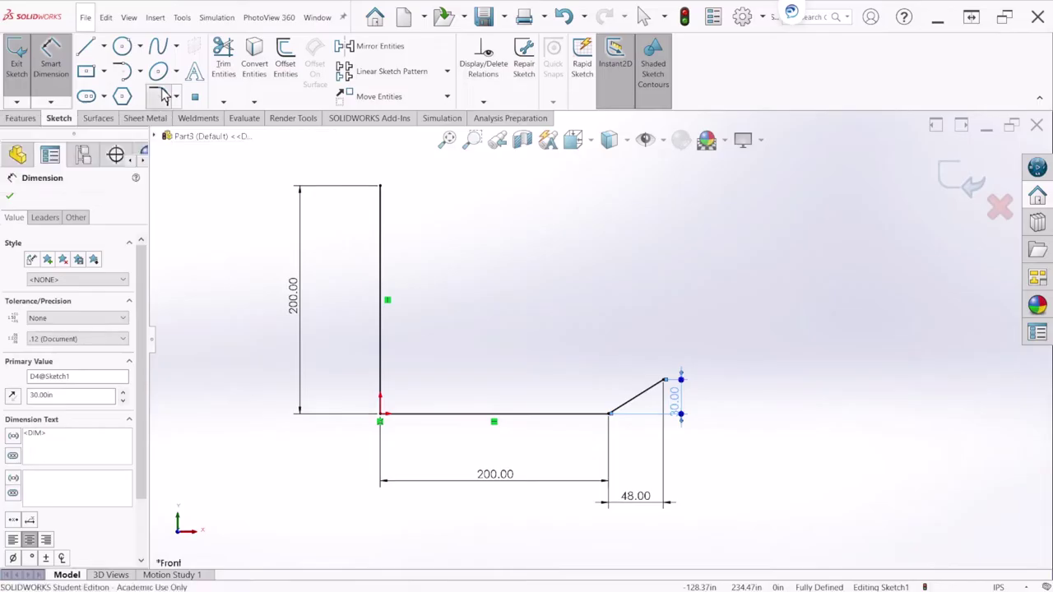
{"action": "left_click", "coordinate": [380, 355]}
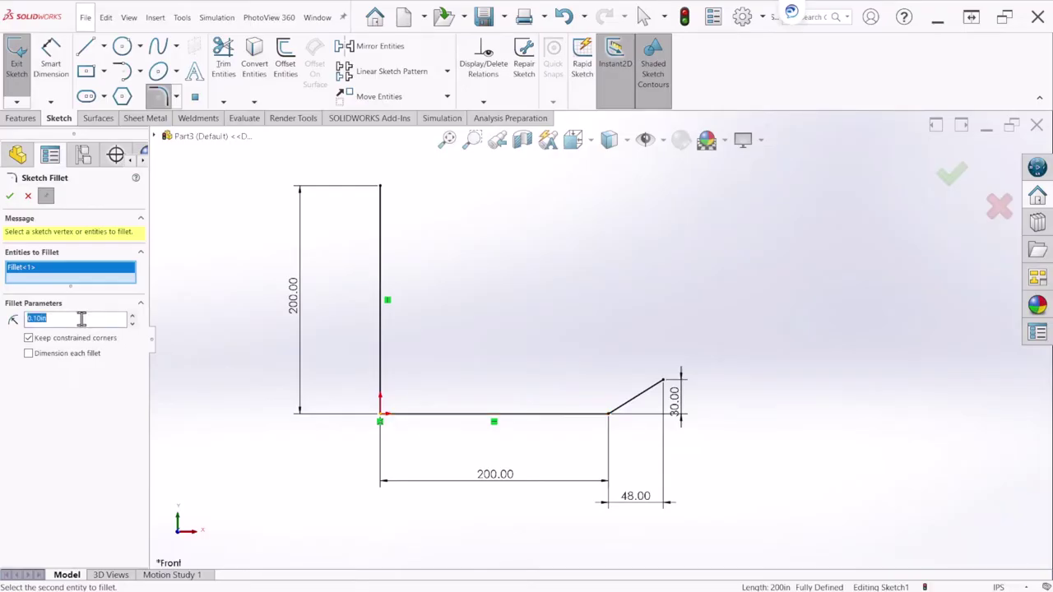
{"action": "key", "text": "Return"}
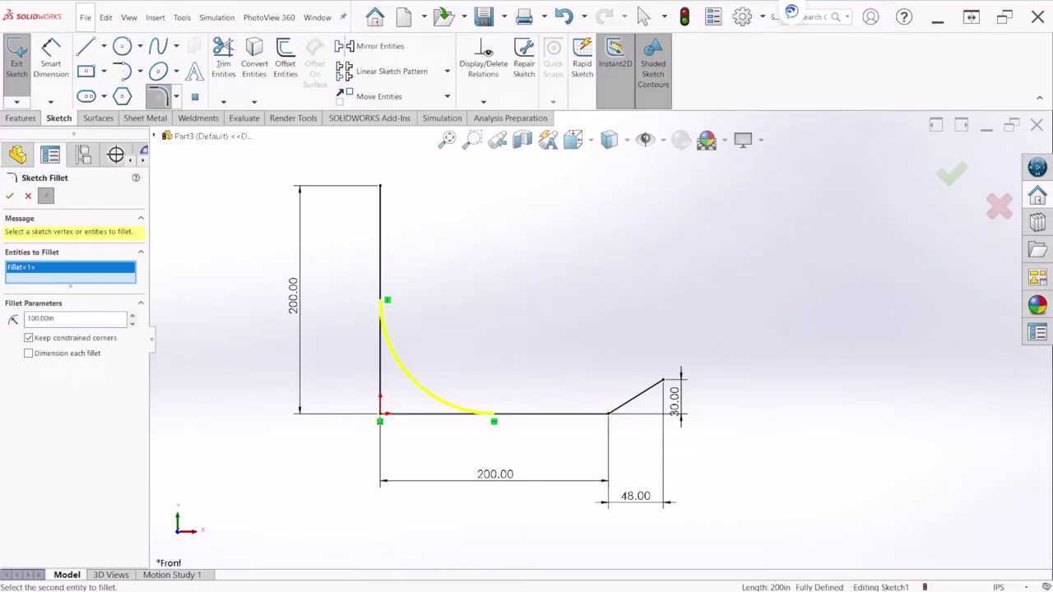
{"action": "left_click", "coordinate": [9, 196]}
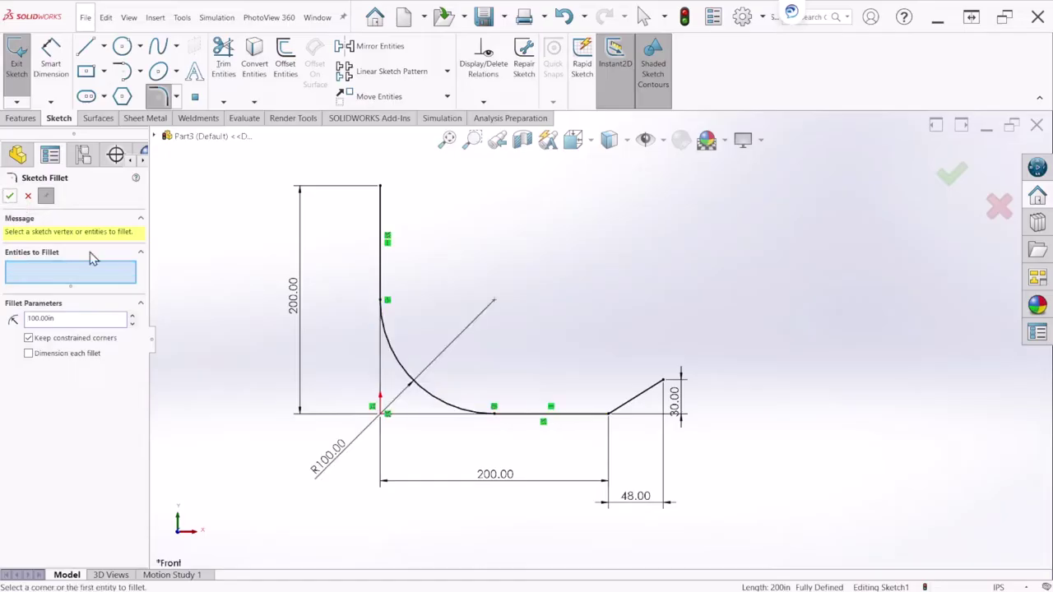
- Add a 100 in radius sketch fillet between the horizontal line and the angled line, and finish the fillet command
{"action": "left_click", "coordinate": [595, 413]}
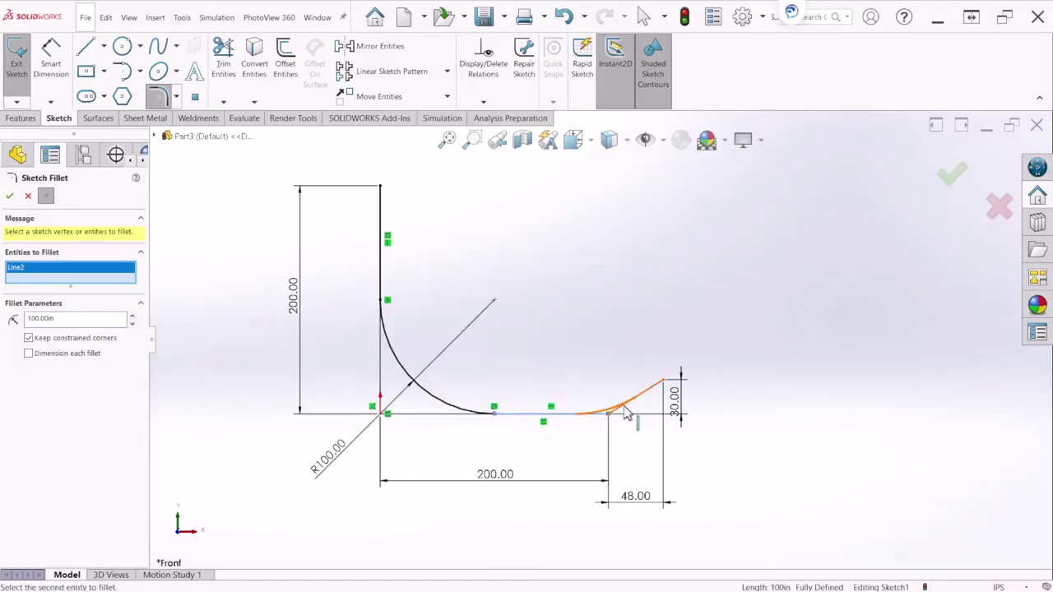
{"action": "left_click", "coordinate": [628, 415]}
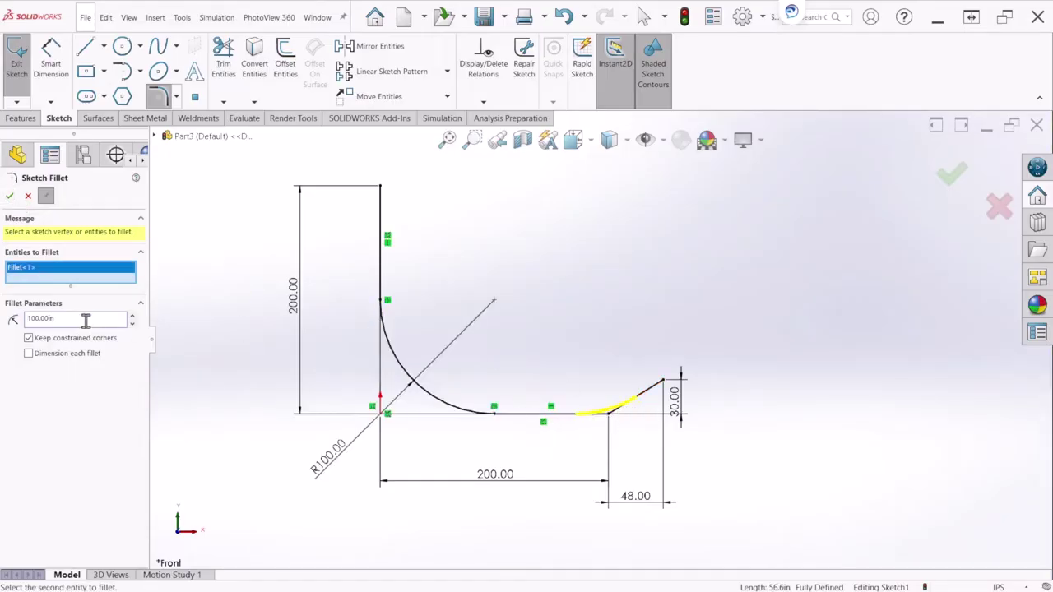
{"action": "left_click", "coordinate": [9, 197]}
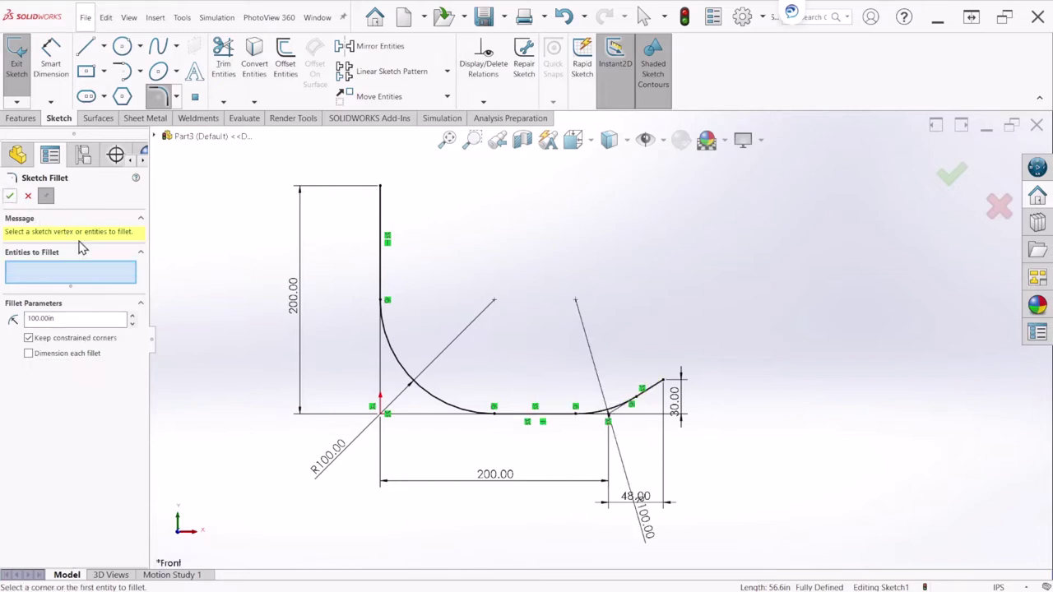
{"action": "left_click", "coordinate": [948, 182]}
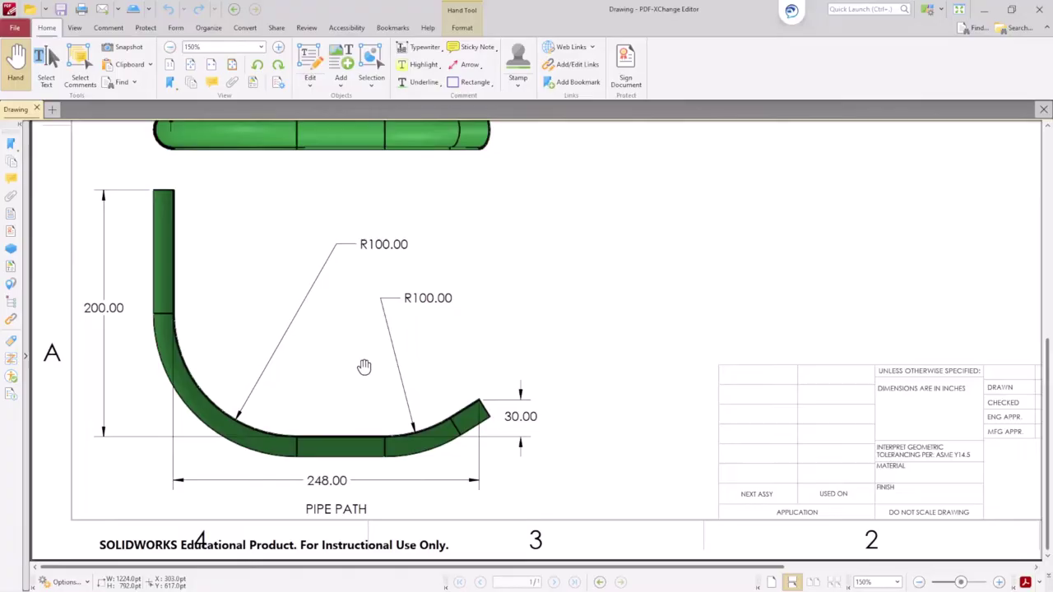
- Check the pipe's views in the PDF drawing, and exit the path sketch in SOLIDWORKS
{"action": "scroll", "coordinate": [364, 366], "scroll_direction": "down", "scroll_amount": 2, "text": "ctrl"}
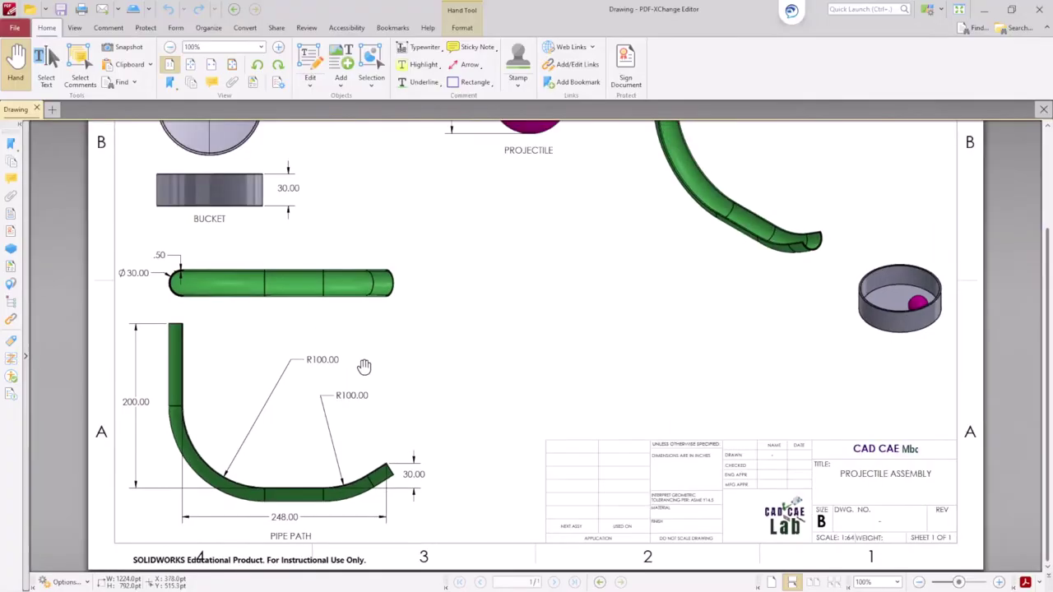
{"action": "scroll", "coordinate": [631, 299], "scroll_direction": "up", "scroll_amount": 3}
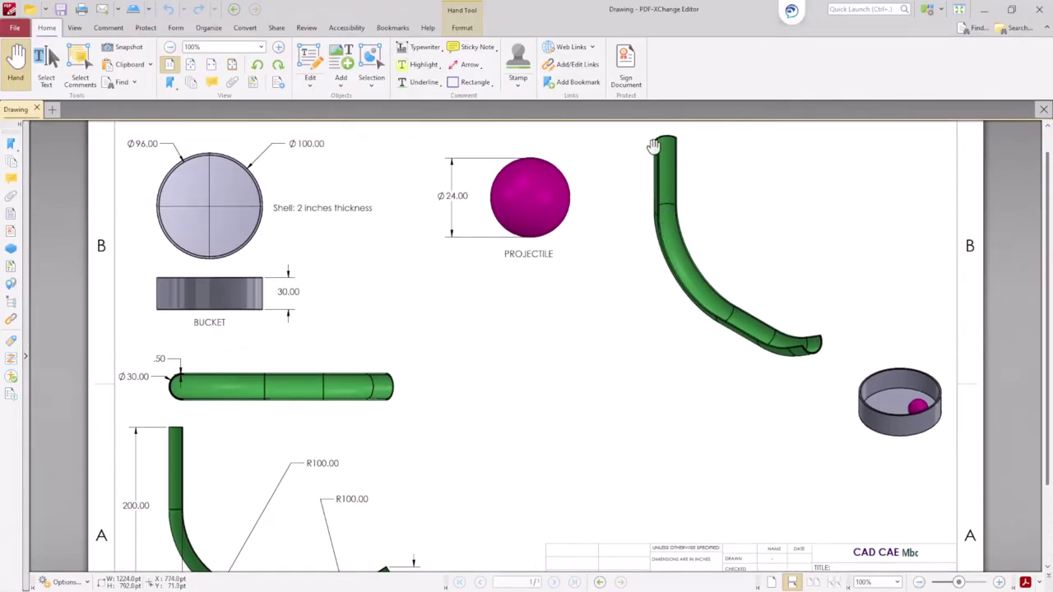
{"action": "scroll", "coordinate": [649, 172], "scroll_direction": "up", "scroll_amount": 1}
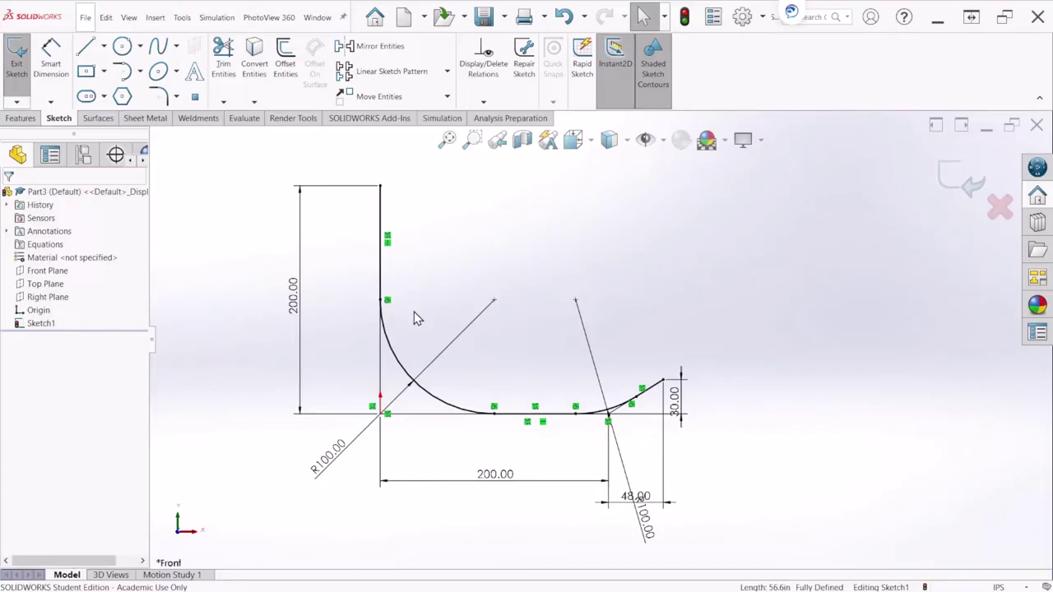
{"action": "left_click", "coordinate": [948, 177]}
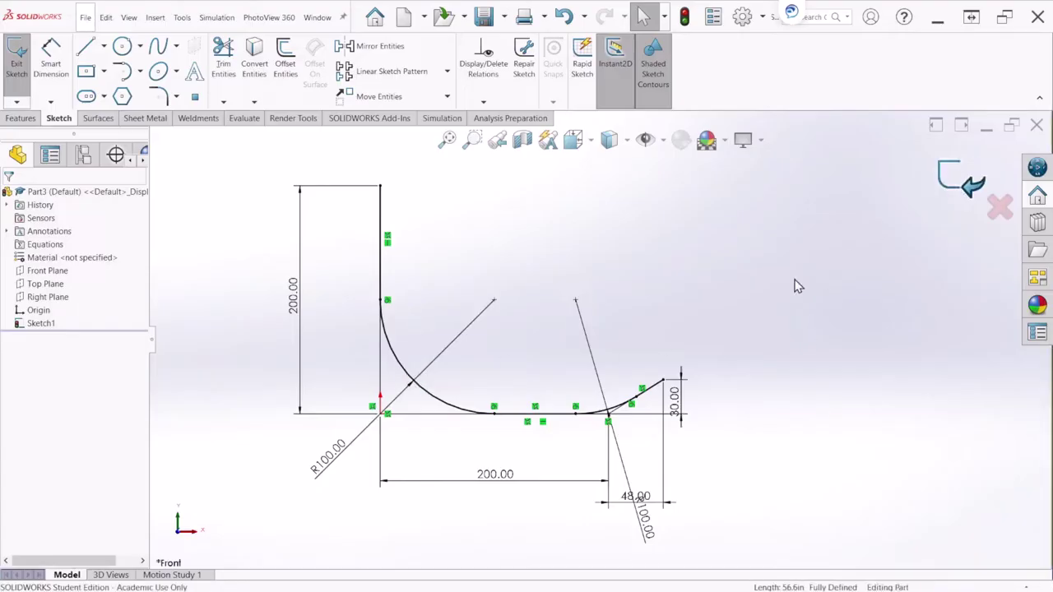
{"action": "mouse_move", "coordinate": [550, 419]}
{"action": "middle_mouse_down"}
{"action": "mouse_move", "coordinate": [604, 334]}
{"action": "mouse_move", "coordinate": [587, 392]}
{"action": "mouse_move", "coordinate": [489, 253]}
{"action": "middle_mouse_up"}
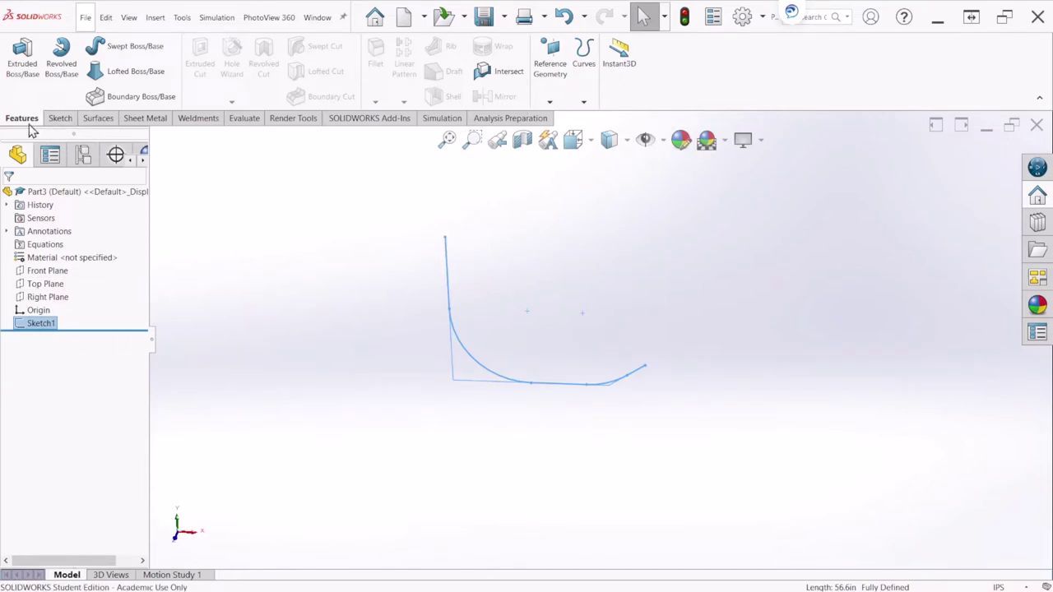
- Create a reference plane offset 200 in above the Top Plane, at the height of the path's upper end
{"action": "left_click", "coordinate": [549, 67]}
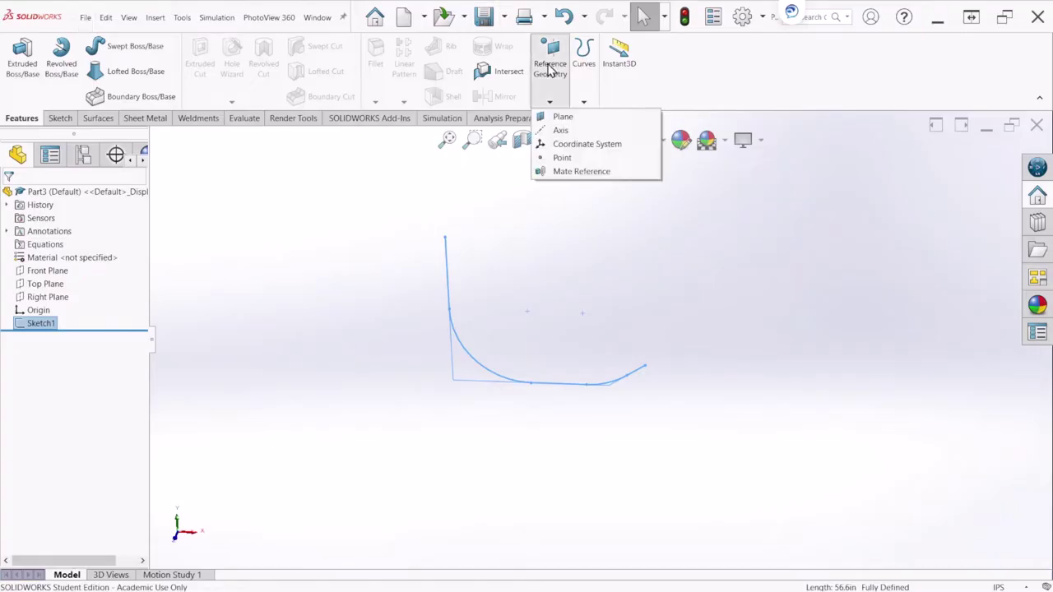
{"action": "left_click", "coordinate": [564, 119]}
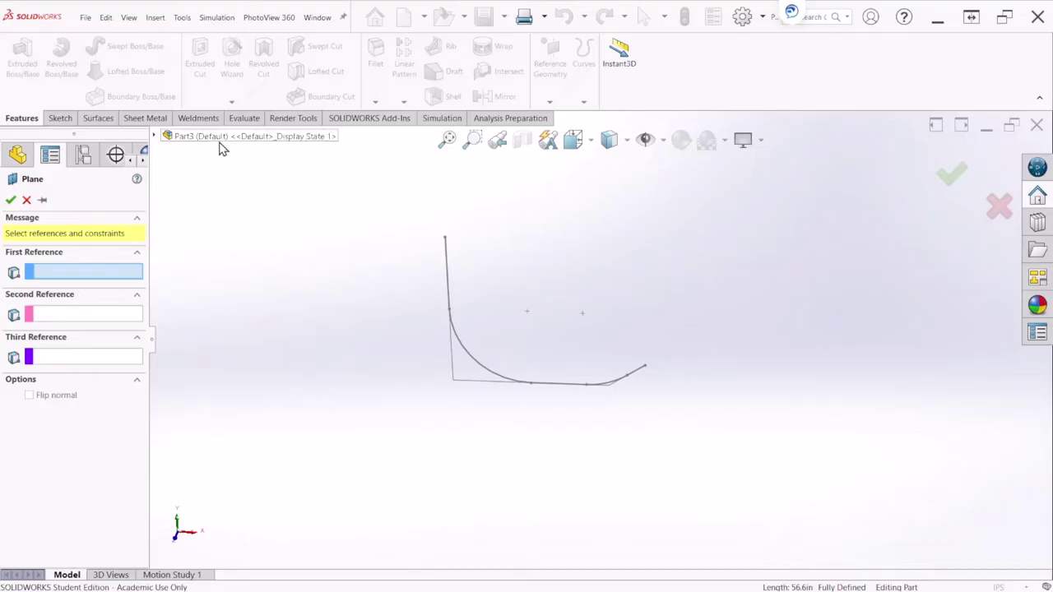
{"action": "left_click", "coordinate": [216, 137]}
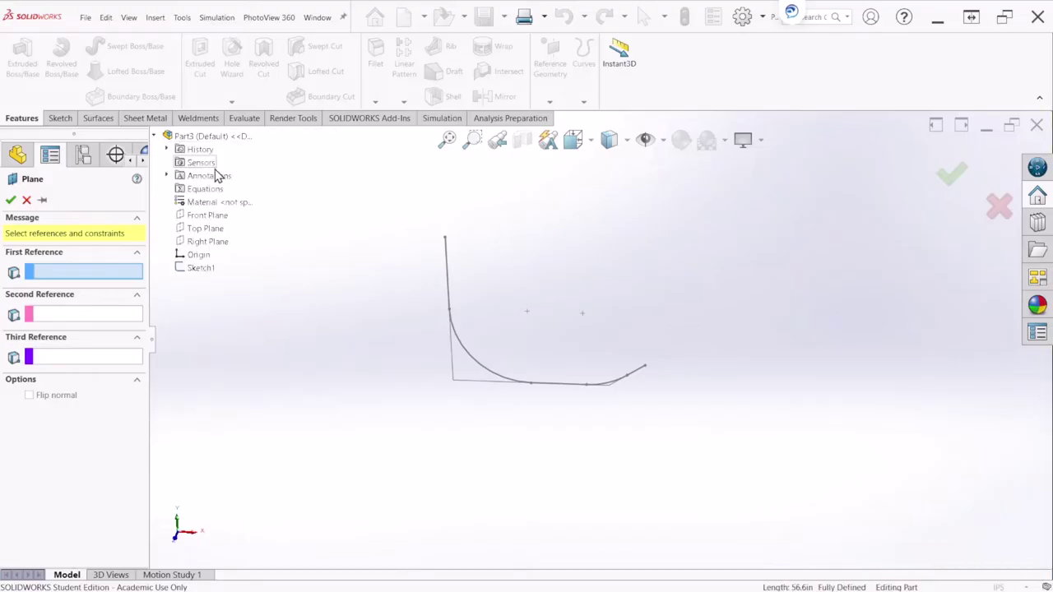
{"action": "left_click", "coordinate": [211, 230]}
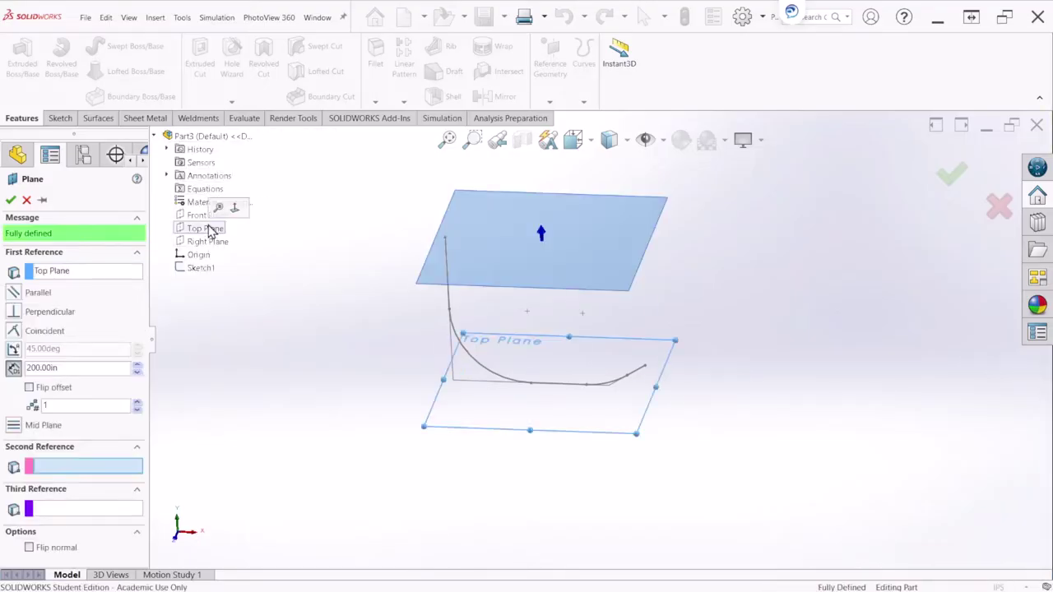
{"action": "left_click", "coordinate": [70, 368]}
{"action": "type", "text": "200"}
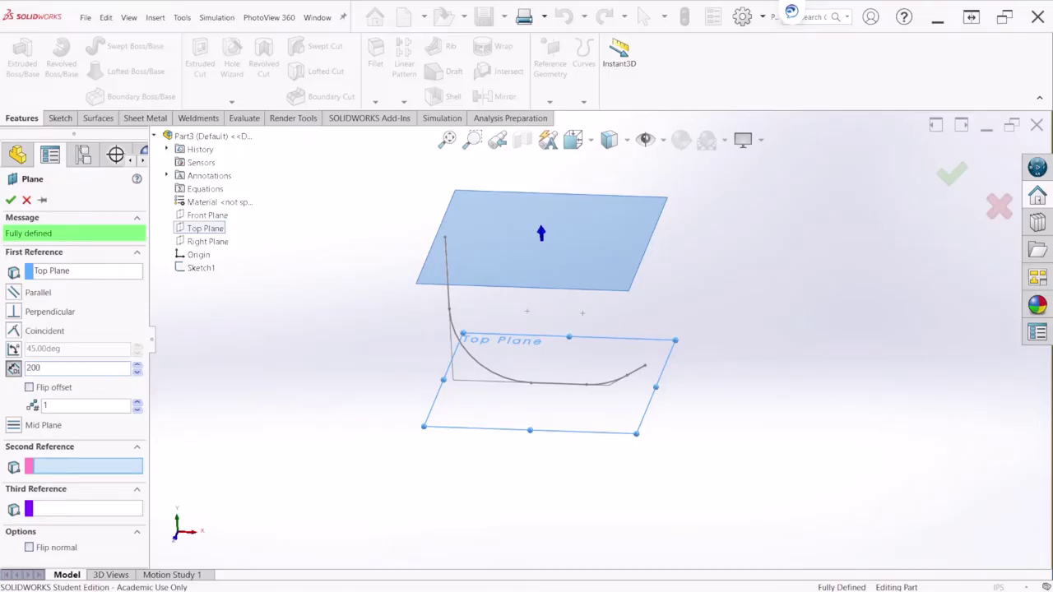
{"action": "key", "text": "Return"}
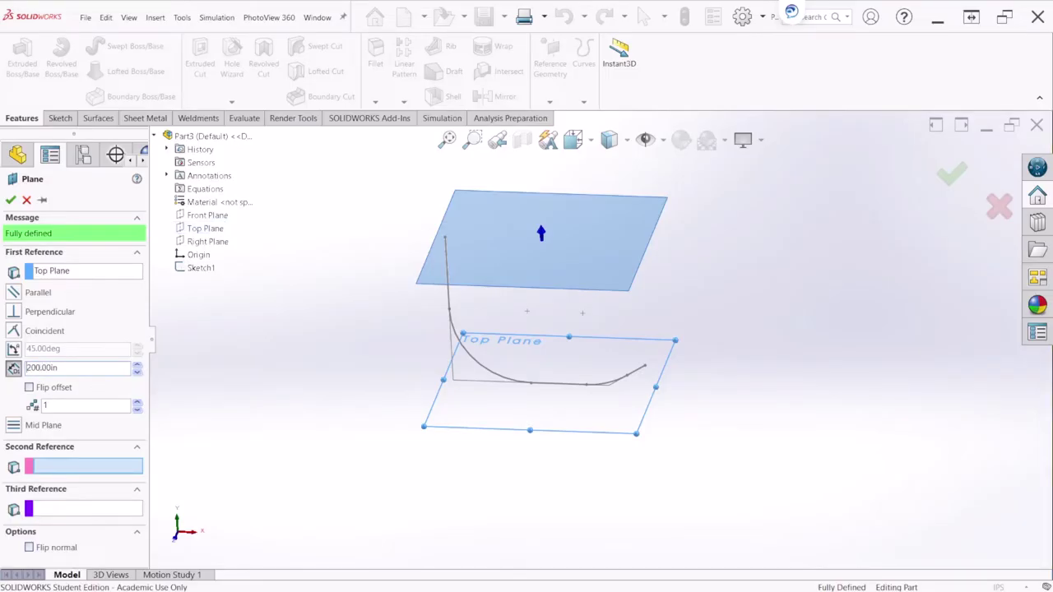
{"action": "left_click", "coordinate": [11, 200]}
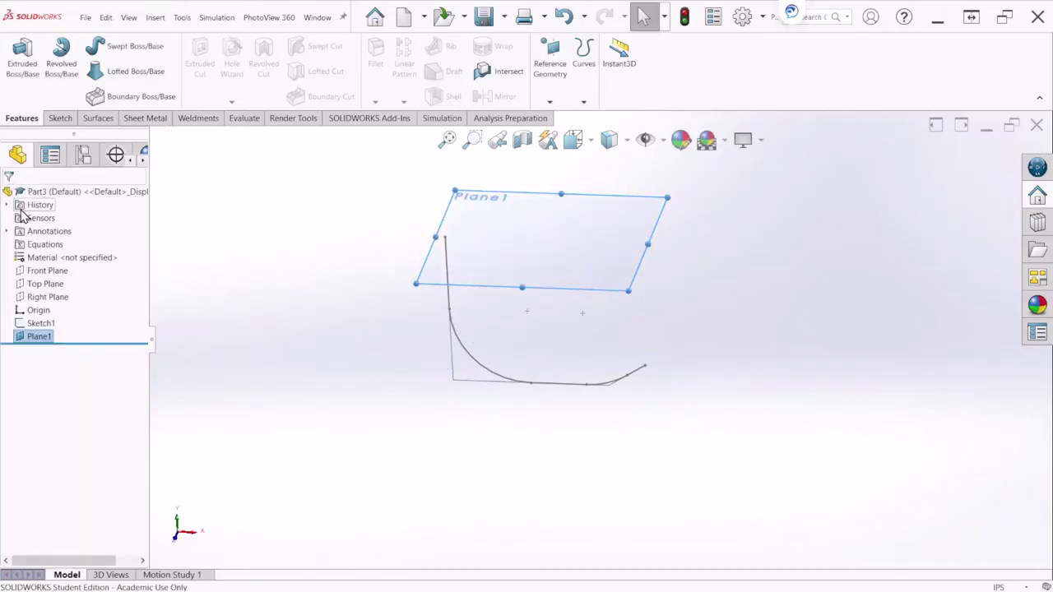
- Examine the pipe path and the offset plane from the standard right, left, back and front views
{"action": "middle_click_drag", "start_coordinate": [565, 384], "coordinate": [575, 388]}
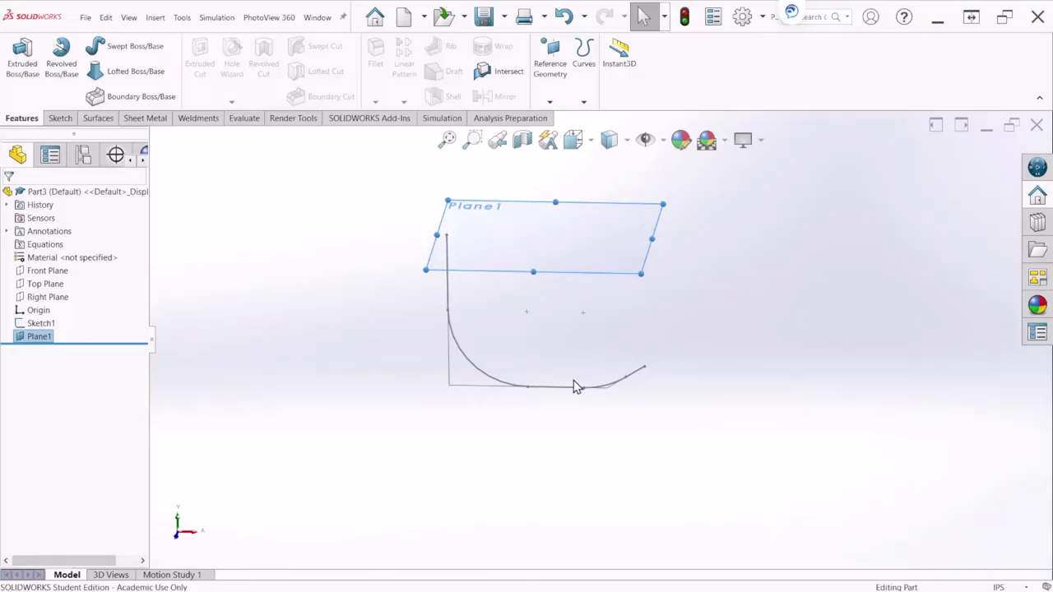
{"action": "key", "text": "ctrl+8"}
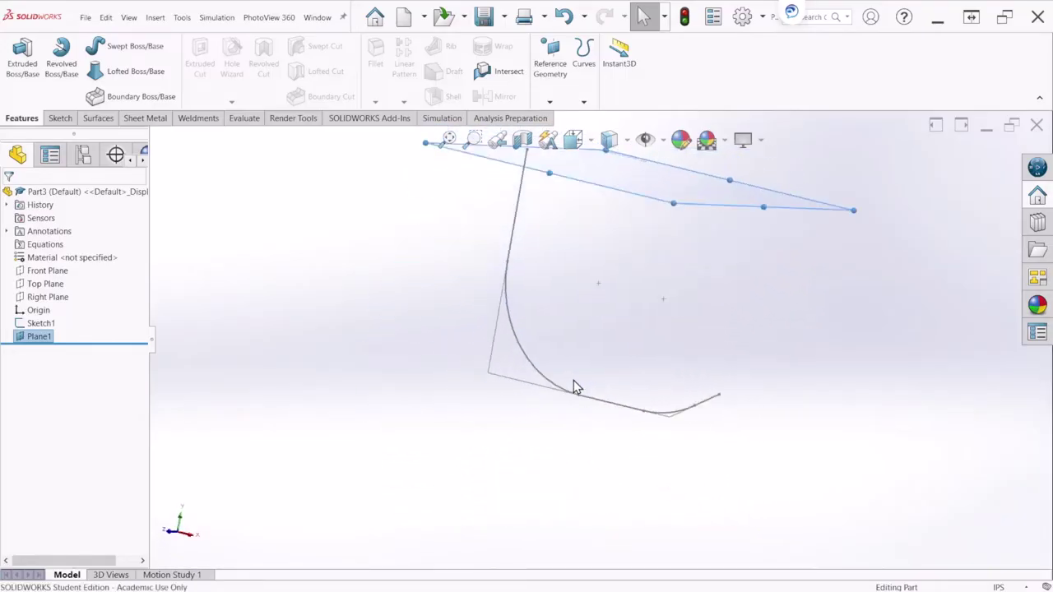
{"action": "key", "text": "ctrl+8"}
{"action": "key", "text": "ctrl+4"}
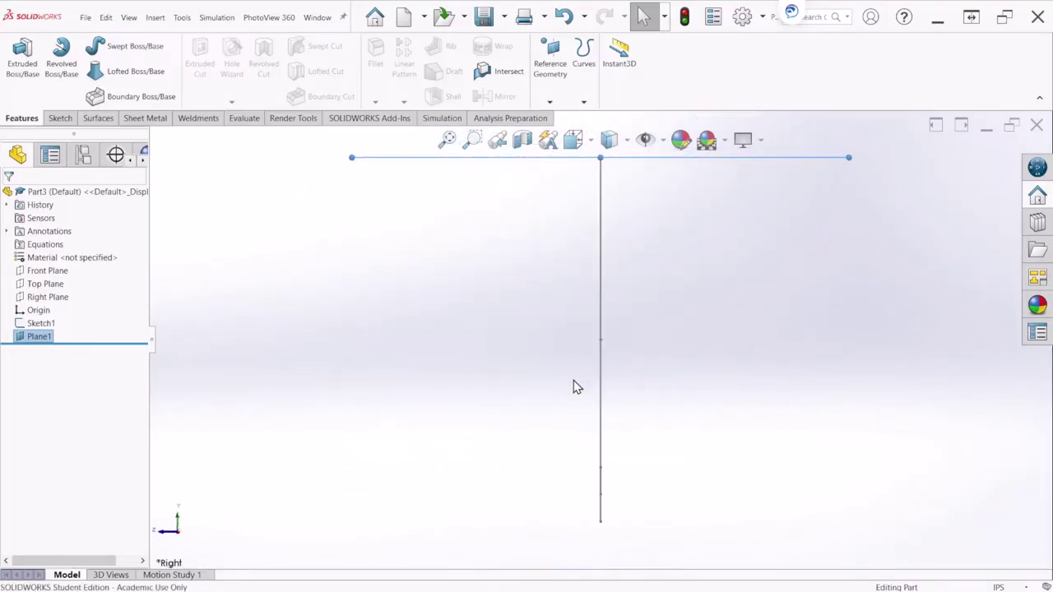
{"action": "key", "text": "ctrl+3"}
{"action": "key", "text": "ctrl+2"}
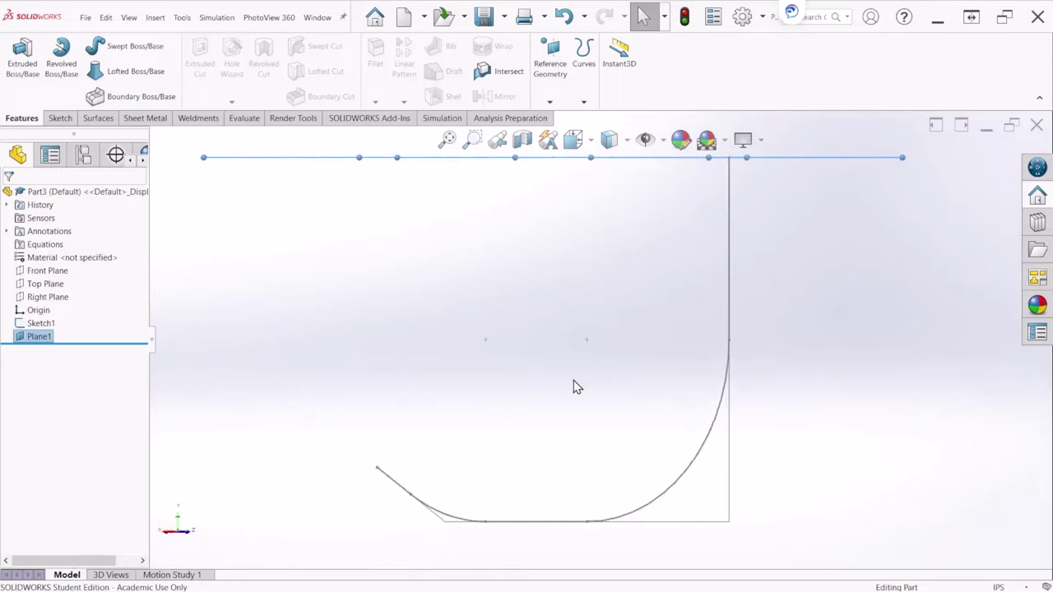
{"action": "key", "text": "ctrl+1"}
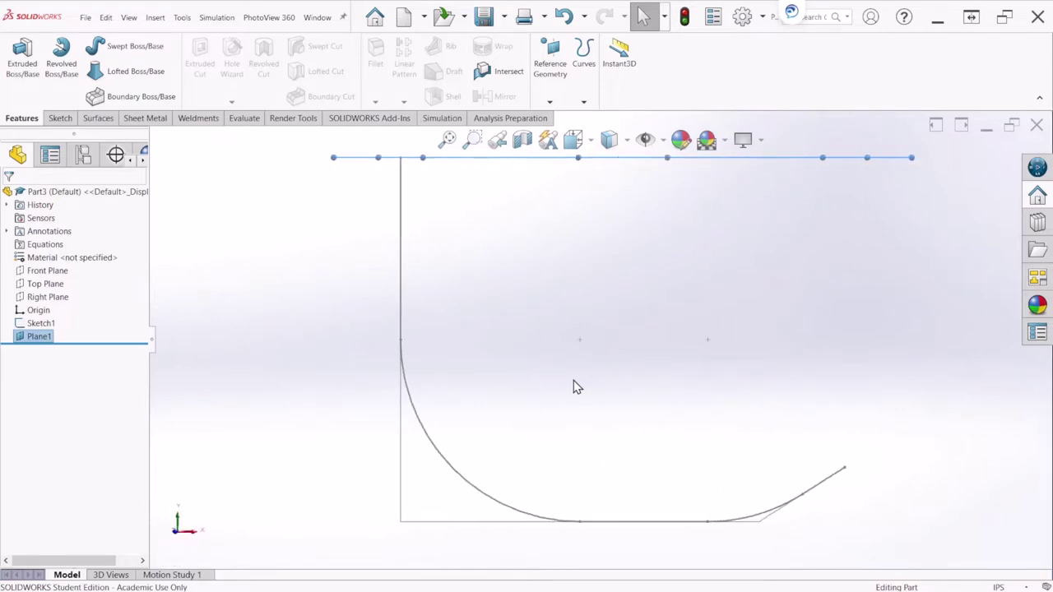
- Open a sketch on the offset plane and draw a circle about 48 in in diameter centred on the origin
{"action": "middle_click_drag", "start_coordinate": [567, 320], "coordinate": [587, 280]}
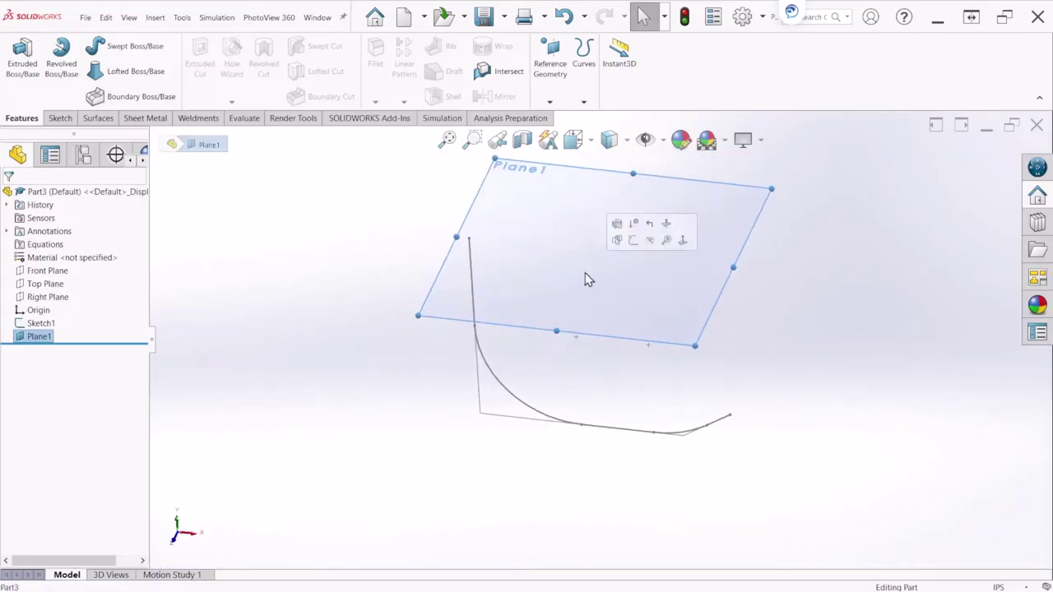
{"action": "left_click", "coordinate": [633, 239]}
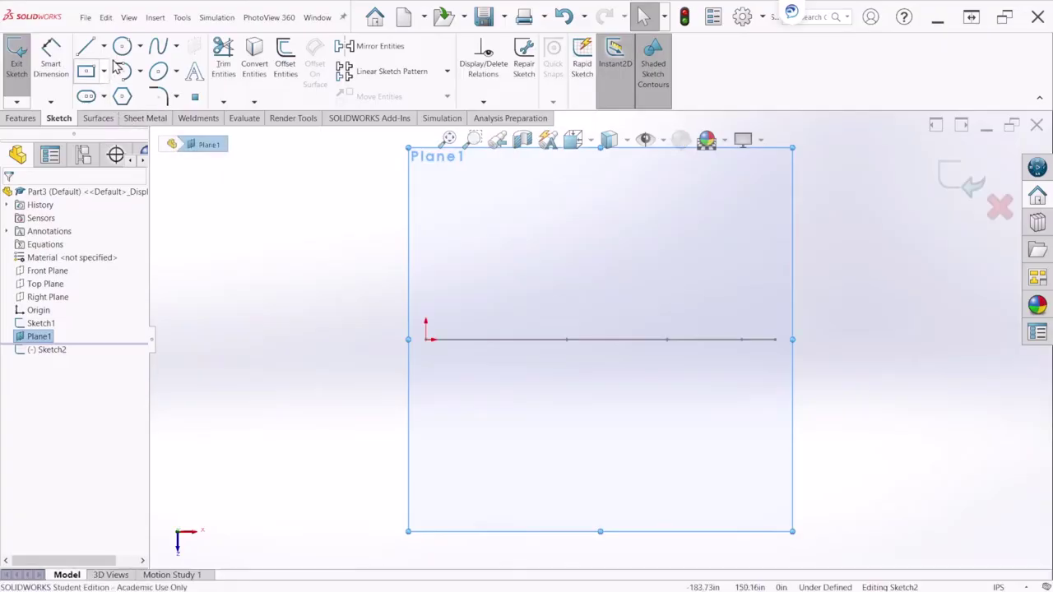
{"action": "left_click", "coordinate": [121, 46]}
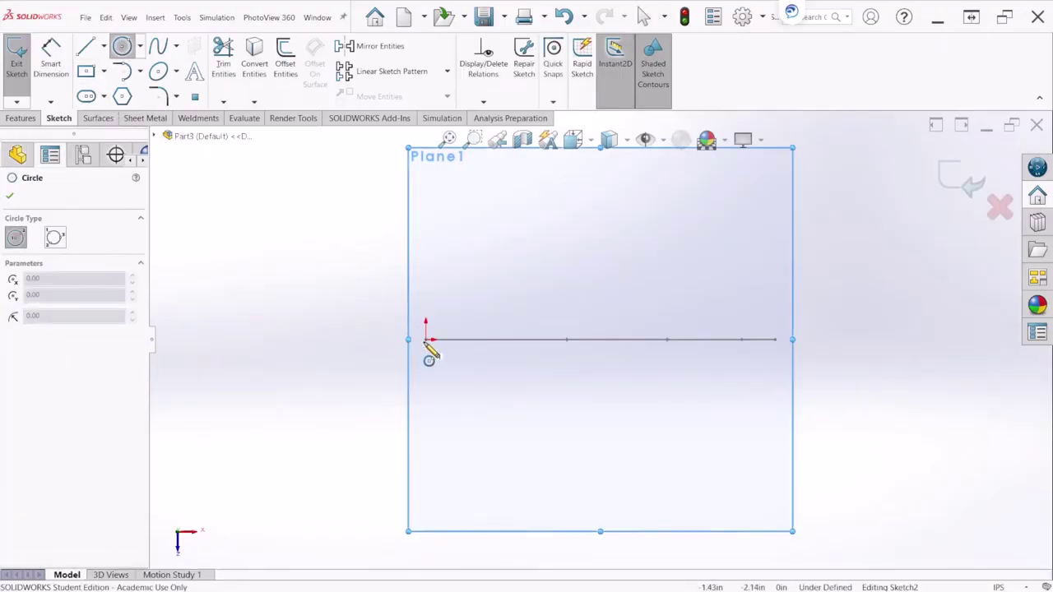
{"action": "left_click", "coordinate": [426, 339]}
{"action": "left_click", "coordinate": [440, 373]}
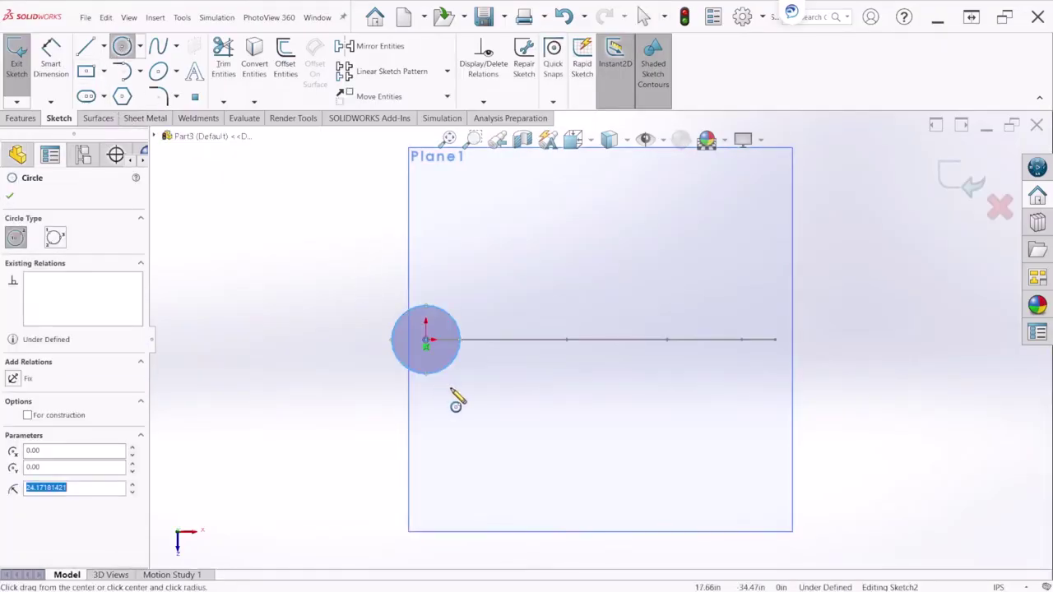
{"action": "key", "text": "Escape"}
- Dimension the circle's diameter to 30 in
{"action": "left_click", "coordinate": [51, 59]}
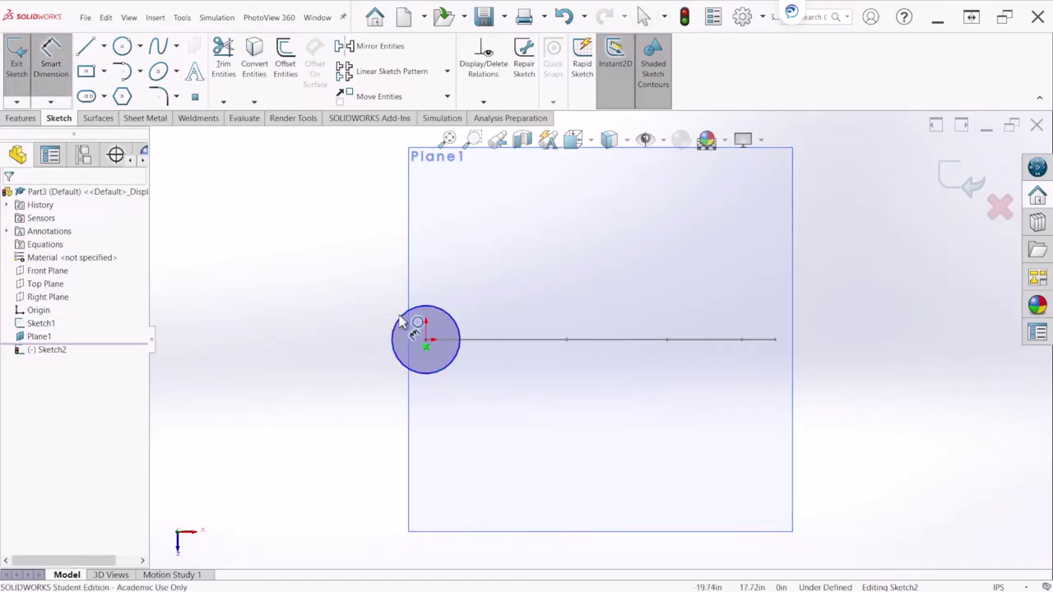
{"action": "left_click", "coordinate": [400, 317]}
{"action": "left_click", "coordinate": [359, 321]}
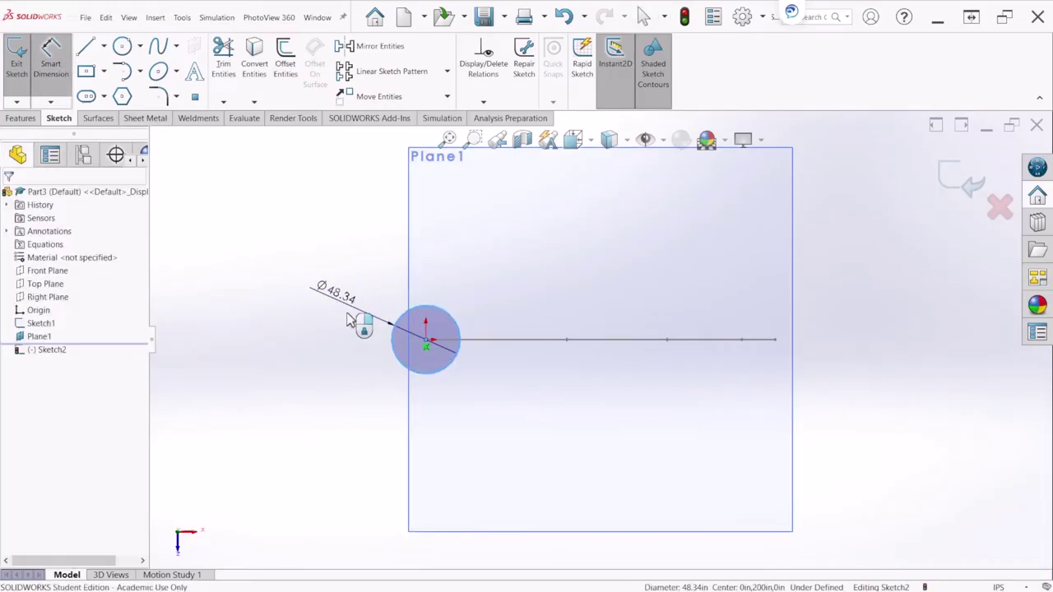
{"action": "type", "text": "30"}
{"action": "key", "text": "Return"}
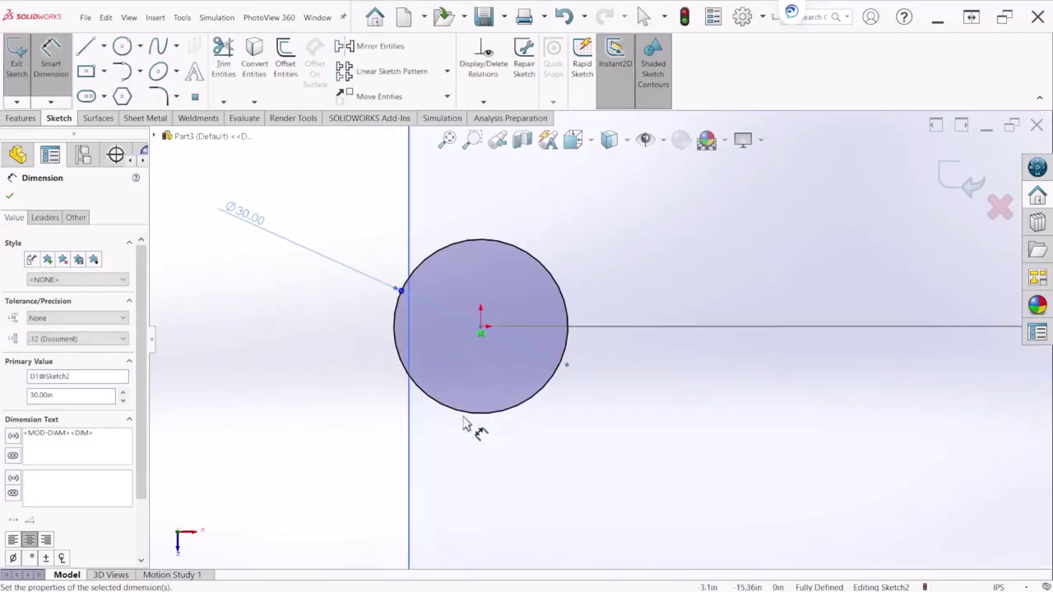
- Draw a vertical line across the circle through its centre, from the top quadrant to the bottom quadrant
{"action": "left_click", "coordinate": [86, 47]}
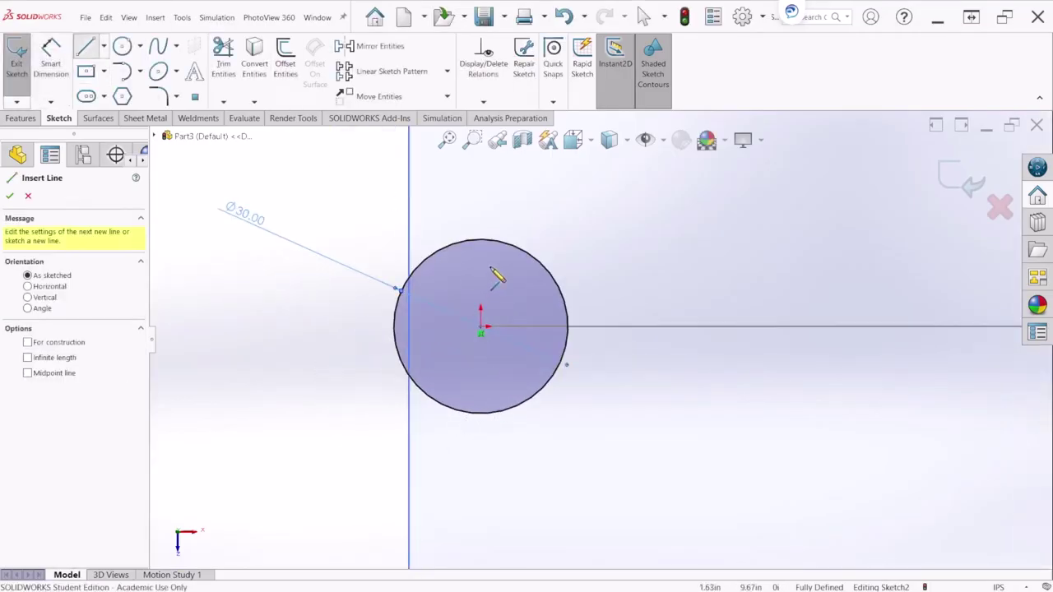
{"action": "left_click", "coordinate": [481, 241]}
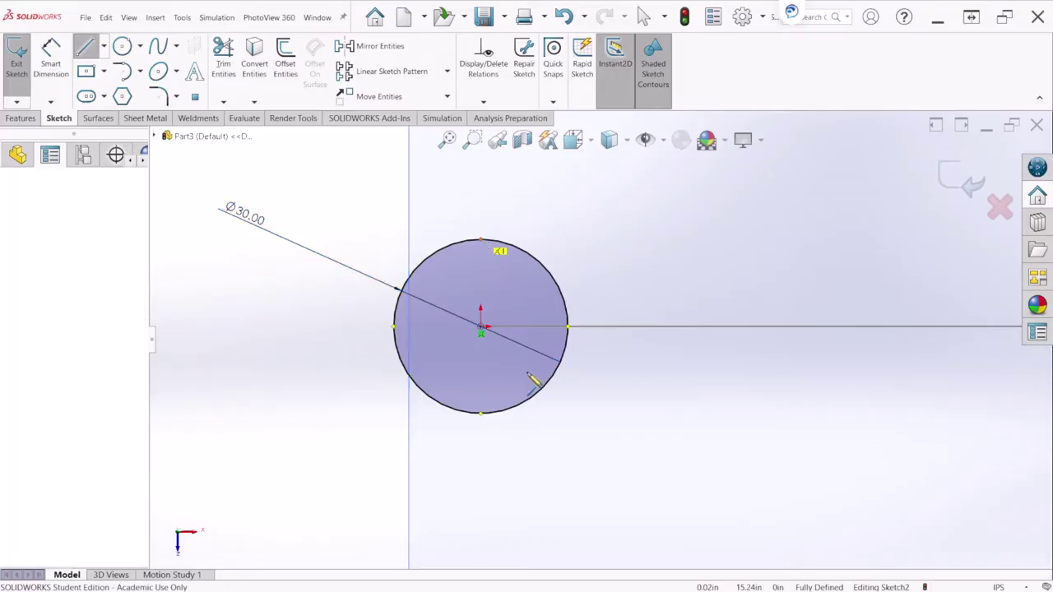
{"action": "left_click", "coordinate": [482, 413]}
{"action": "key", "text": "Escape"}
{"action": "key", "text": "Escape"}
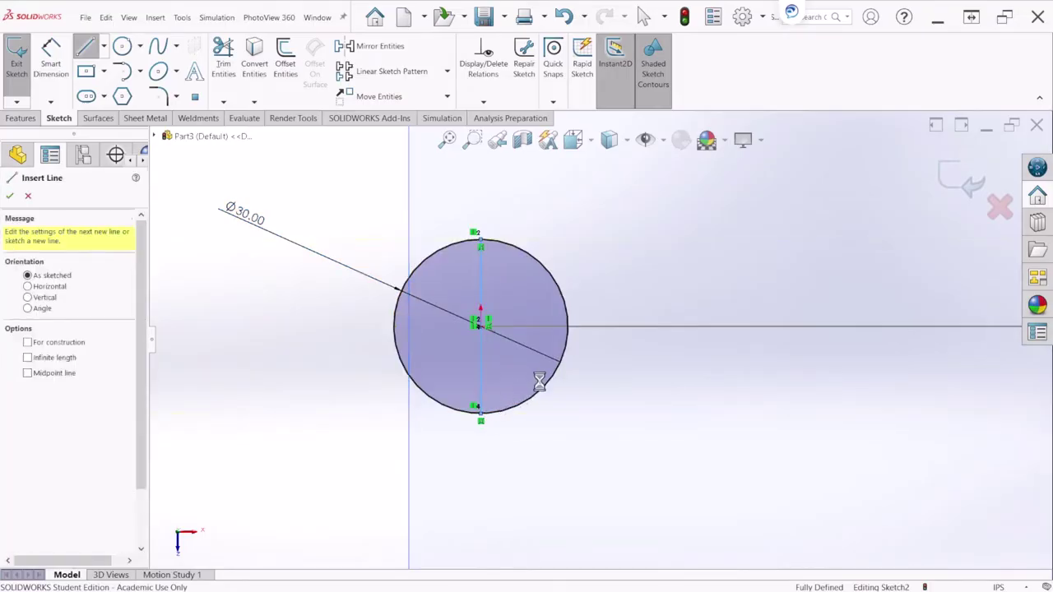
- Trim away the circle's right half and delete the vertical line, leaving an open semicircular arc
{"action": "left_click", "coordinate": [222, 66]}
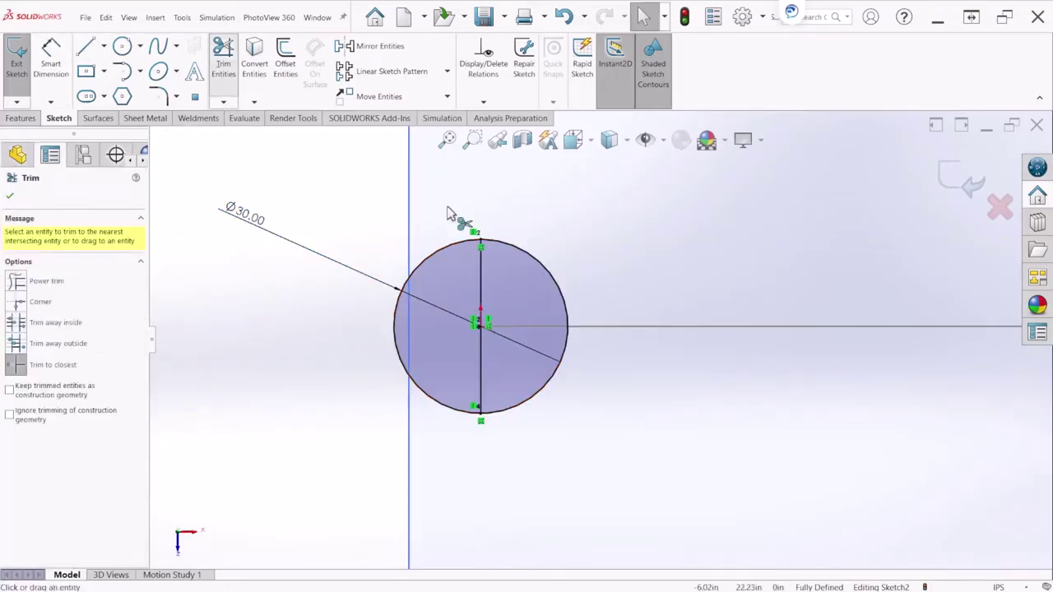
{"action": "left_click", "coordinate": [513, 250]}
{"action": "key", "text": "Escape"}
{"action": "left_click", "coordinate": [482, 276]}
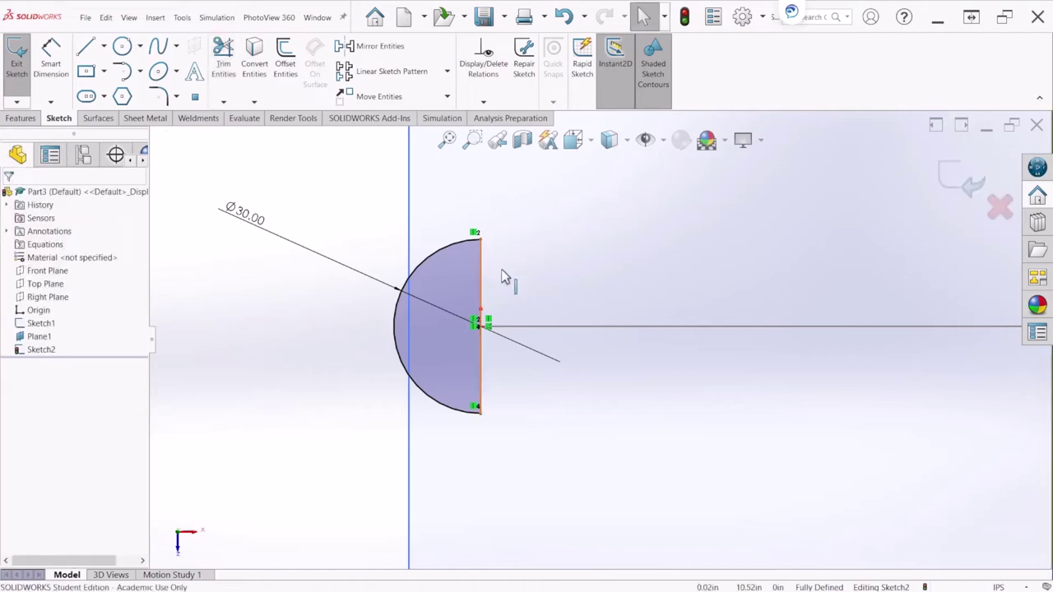
{"action": "key", "text": "Delete"}
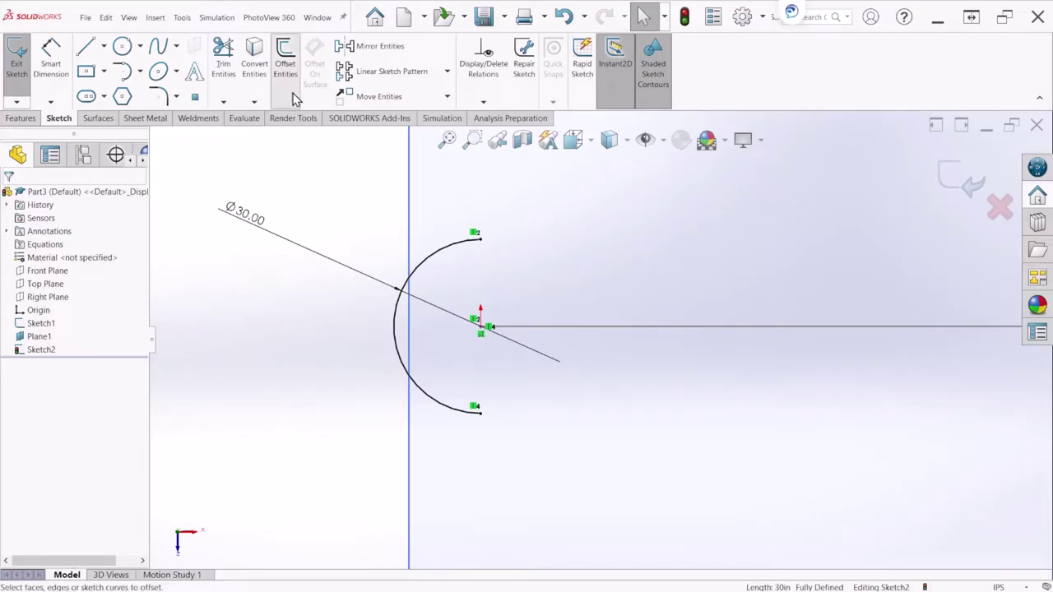
- Offset the semicircular arc outward by 0.50 in, closing its ends with arc caps
{"action": "left_click", "coordinate": [286, 64]}
{"action": "left_click", "coordinate": [449, 251]}
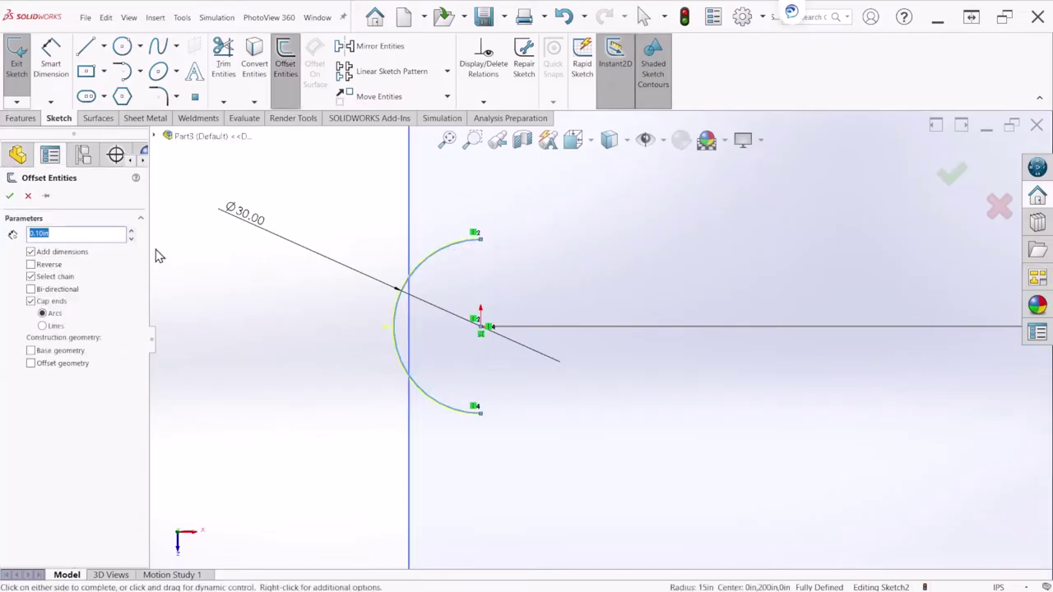
{"action": "type", "text": "0."}
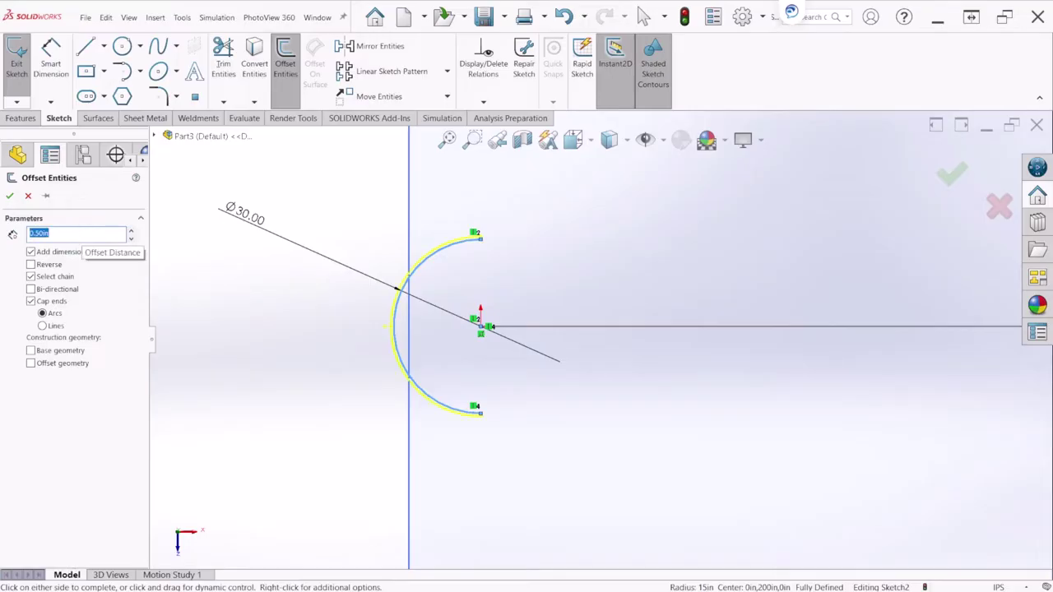
{"action": "scroll", "coordinate": [502, 249], "scroll_direction": "down", "scroll_amount": 6}
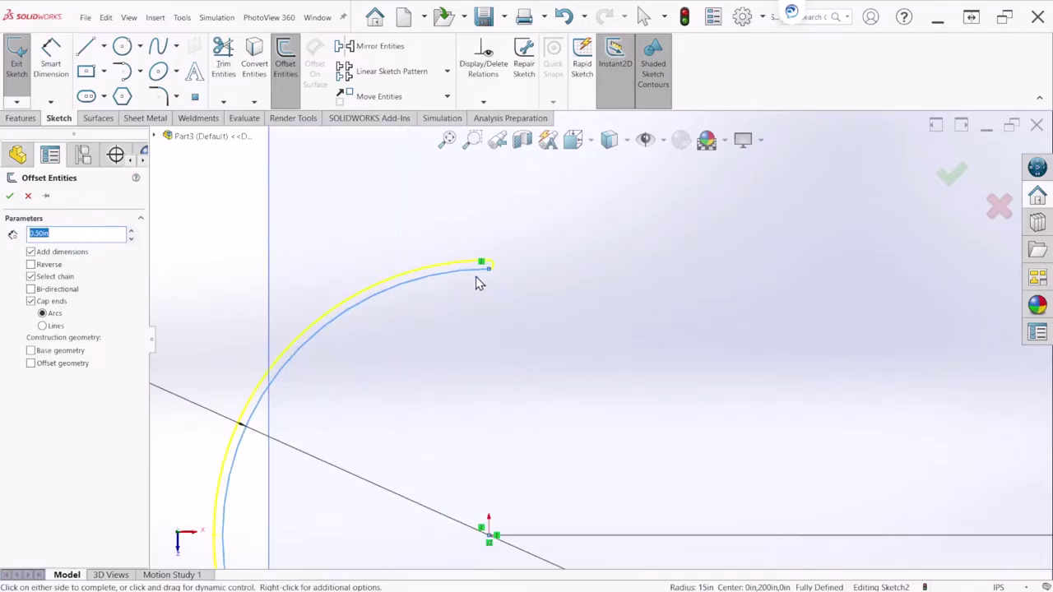
{"action": "scroll", "coordinate": [502, 280], "scroll_direction": "down", "scroll_amount": 2}
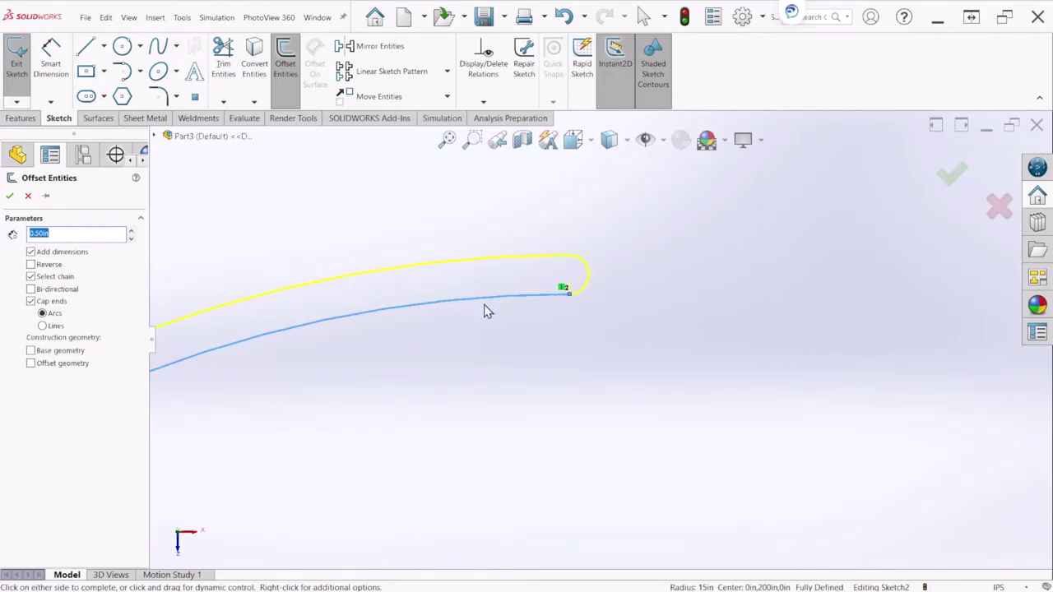
{"action": "left_click", "coordinate": [32, 303]}
{"action": "key", "text": "f"}
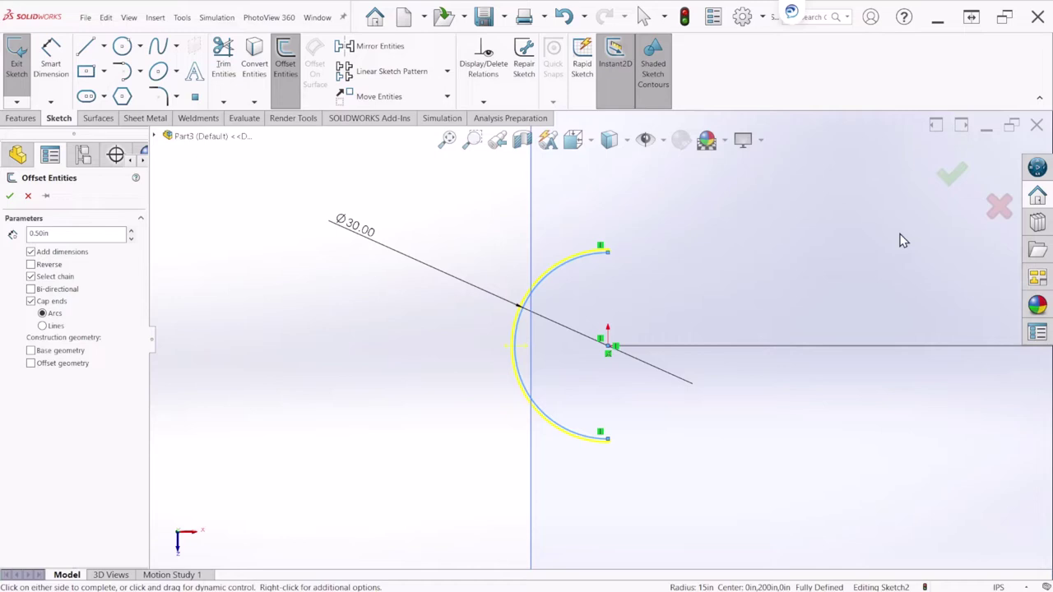
{"action": "left_click", "coordinate": [952, 174]}
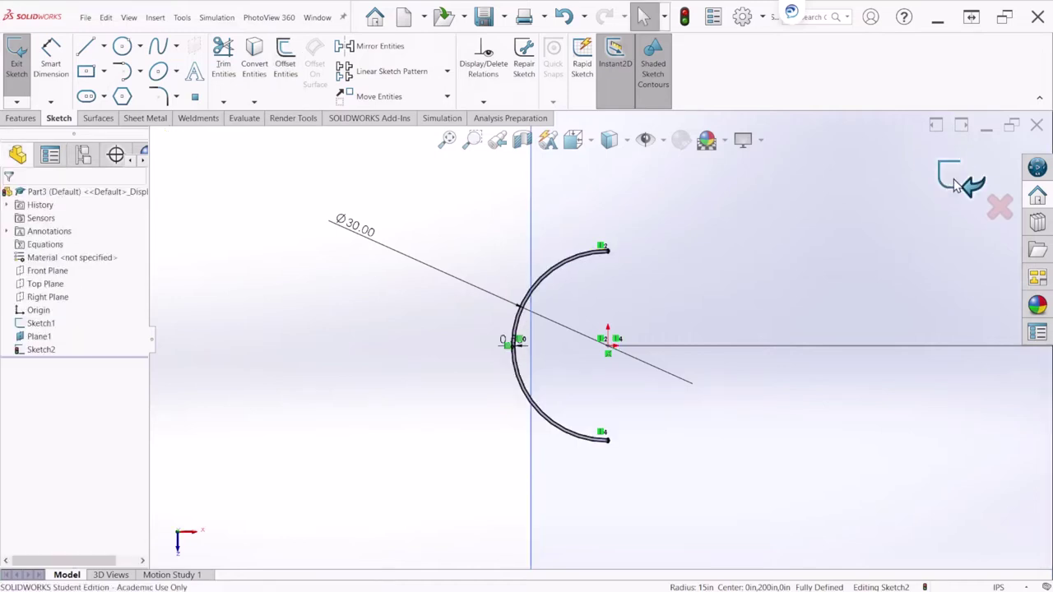
- Close the profile sketch and start a Swept Boss/Base with the capped semicircular profile following the curved path sketch
{"action": "scroll", "coordinate": [529, 381], "scroll_direction": "up", "scroll_amount": 3}
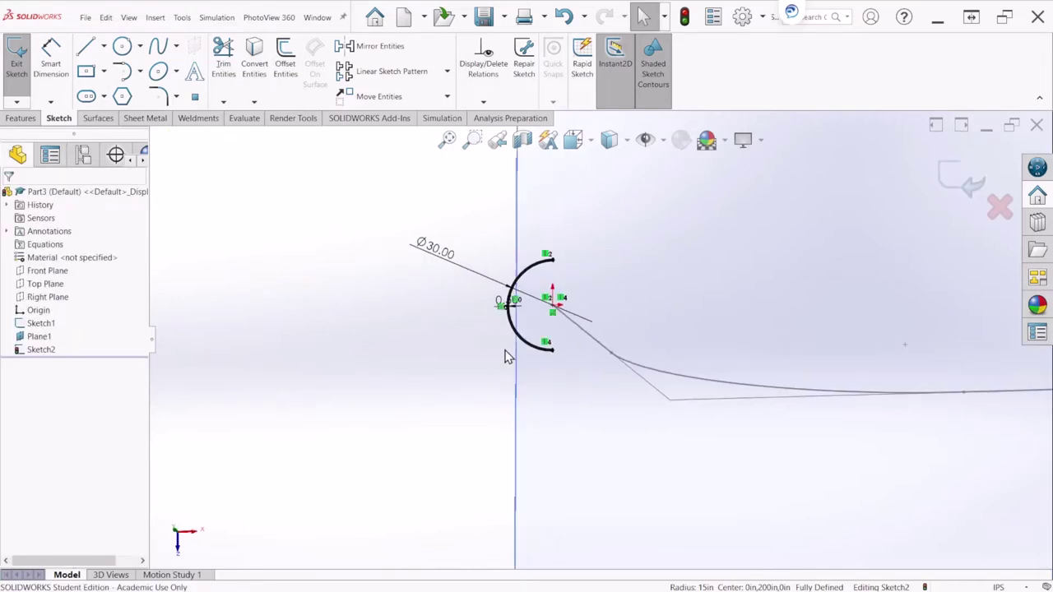
{"action": "key", "text": "ctrl+7"}
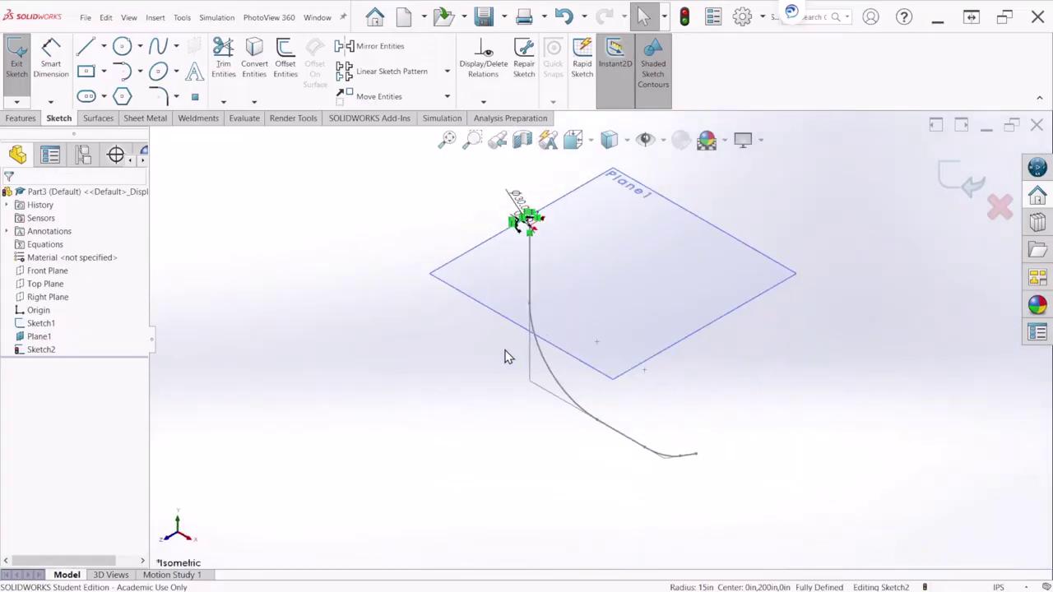
{"action": "scroll", "coordinate": [724, 275], "scroll_direction": "down", "scroll_amount": 1}
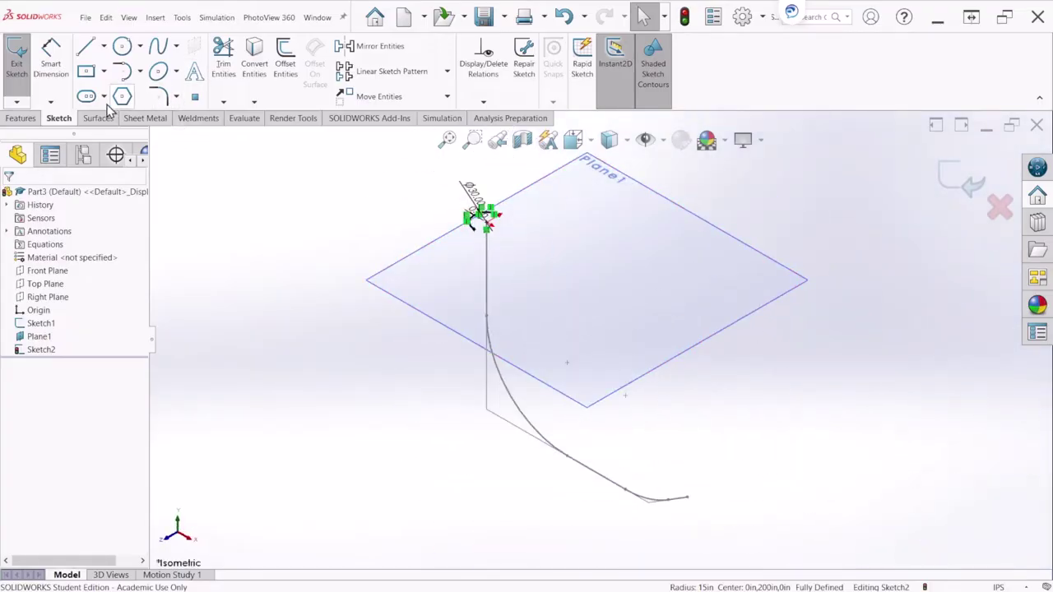
{"action": "left_click", "coordinate": [951, 183]}
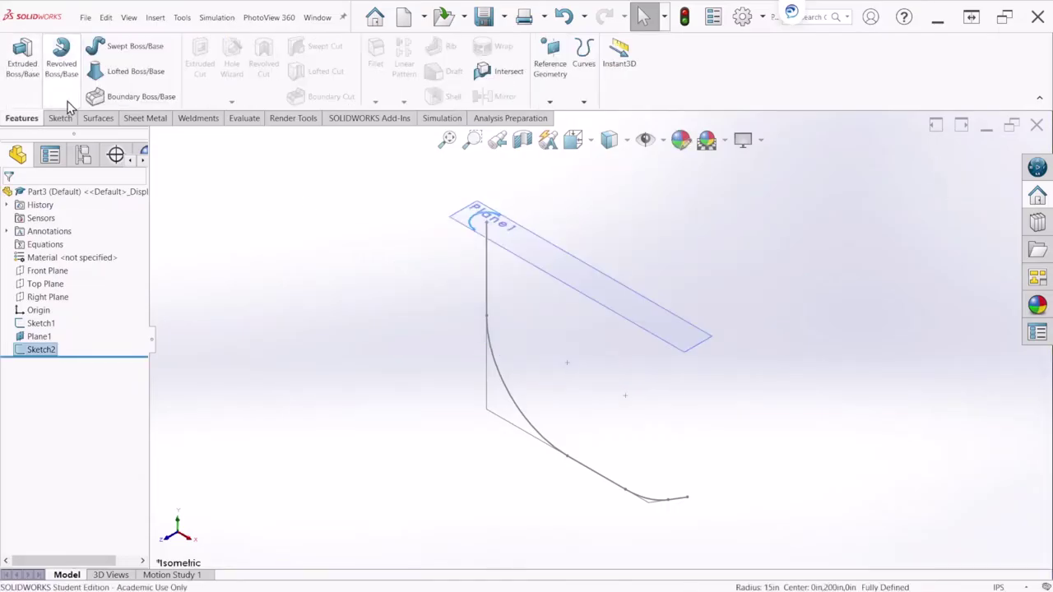
{"action": "left_click", "coordinate": [137, 53]}
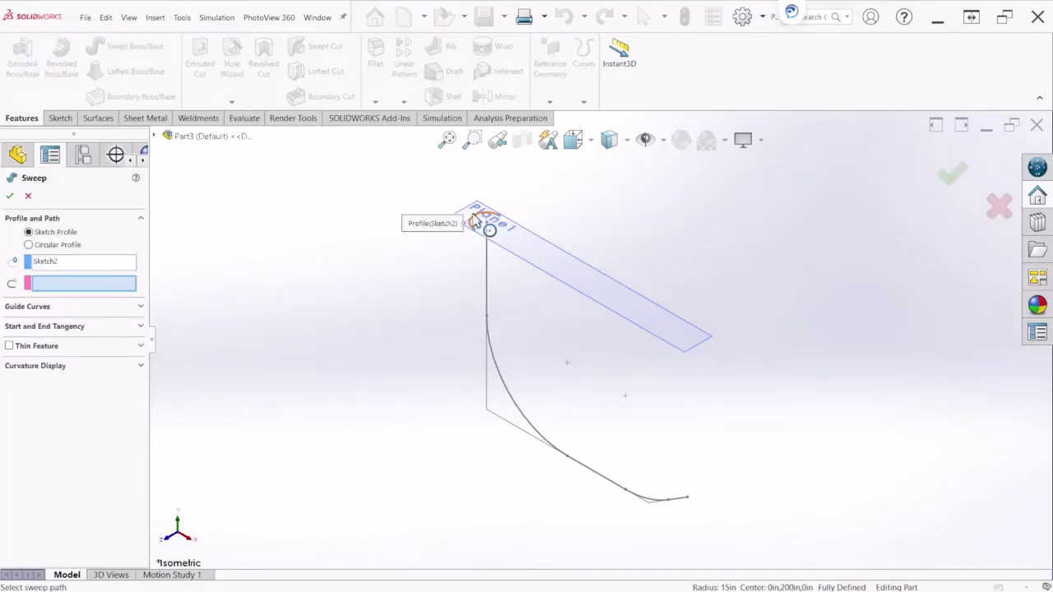
{"action": "left_click", "coordinate": [487, 272]}
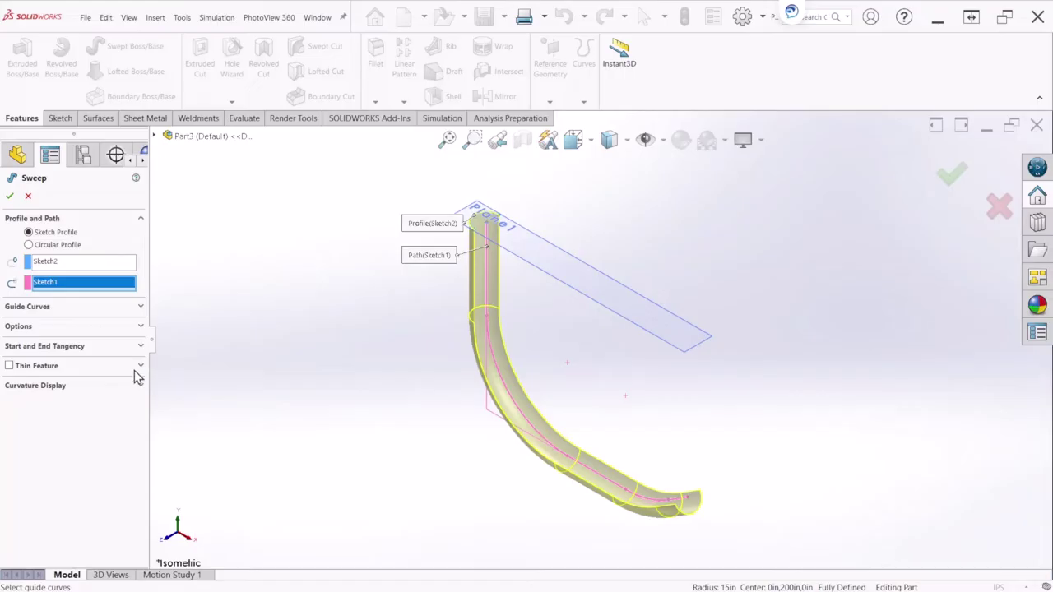
- Examine the sweep preview's wall at the pipe's upper end and along its length, moving the profile and path callouts clear
{"action": "scroll", "coordinate": [502, 225], "scroll_direction": "down", "scroll_amount": 10}
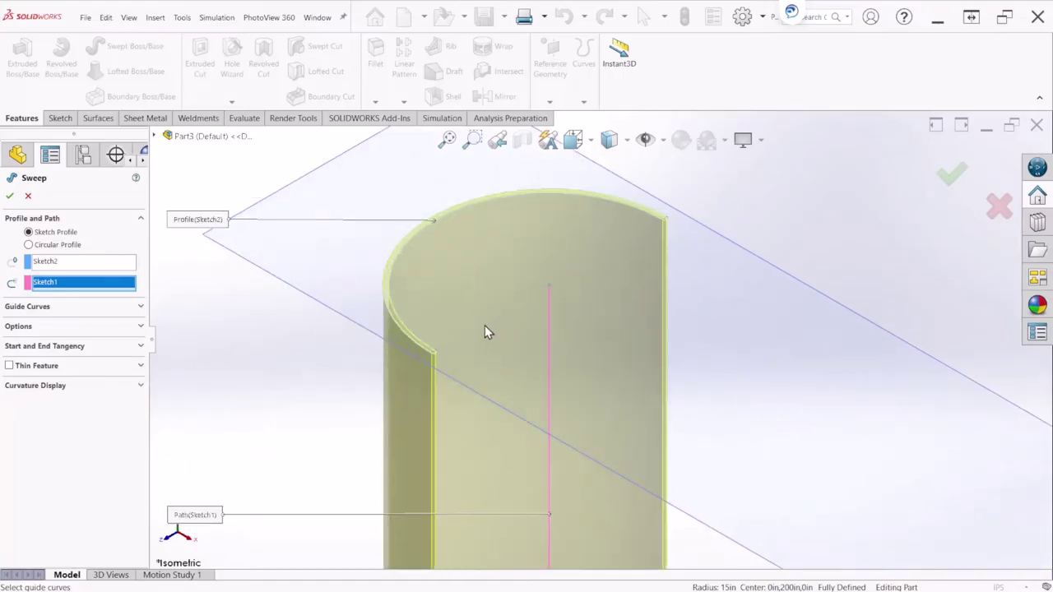
{"action": "left_click", "coordinate": [140, 366]}
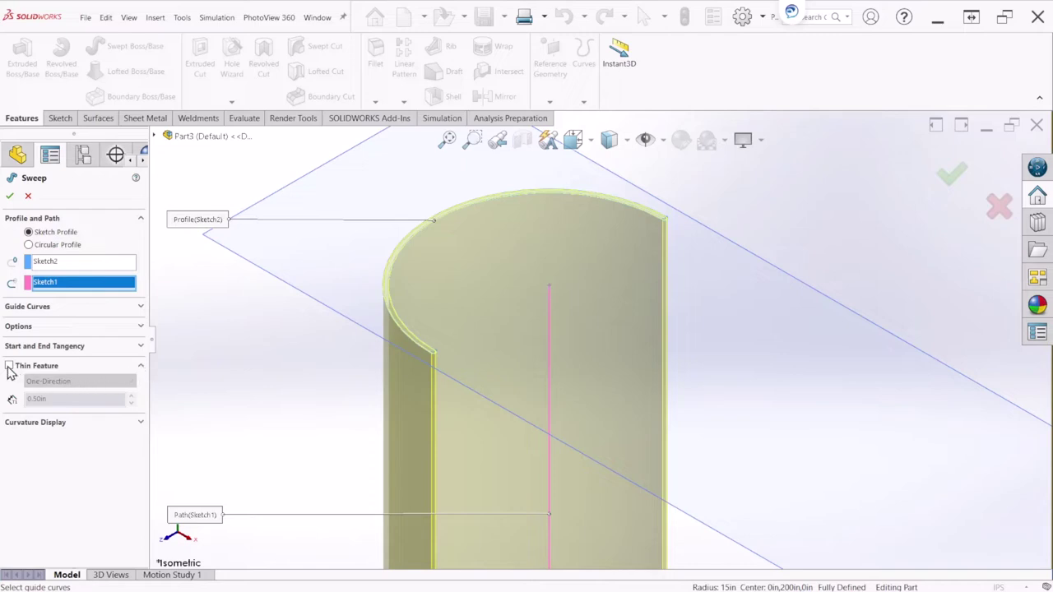
{"action": "scroll", "coordinate": [449, 358], "scroll_direction": "down", "scroll_amount": 6}
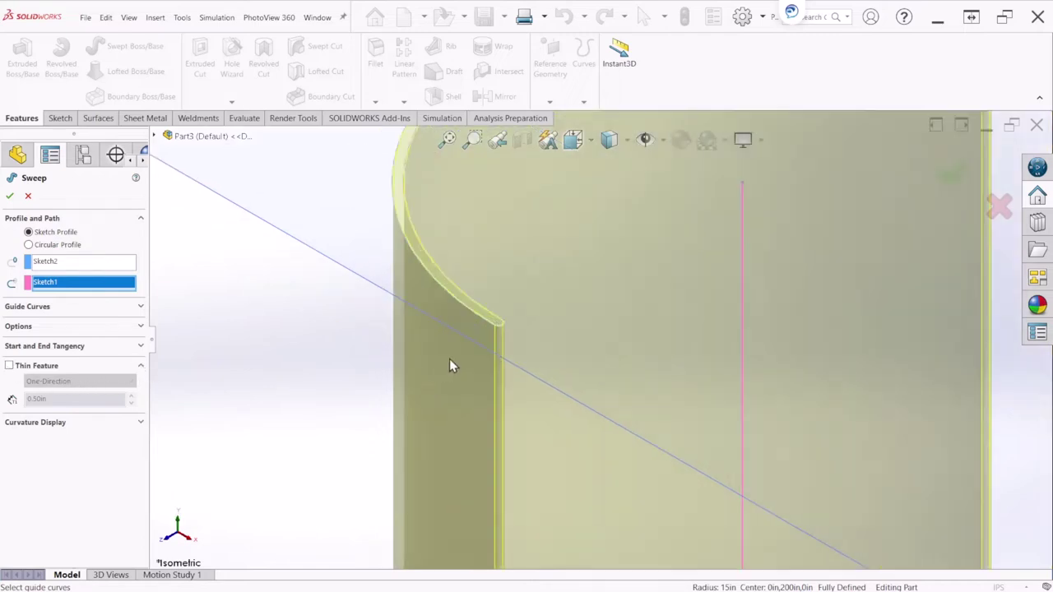
{"action": "scroll", "coordinate": [567, 337], "scroll_direction": "up", "scroll_amount": 10}
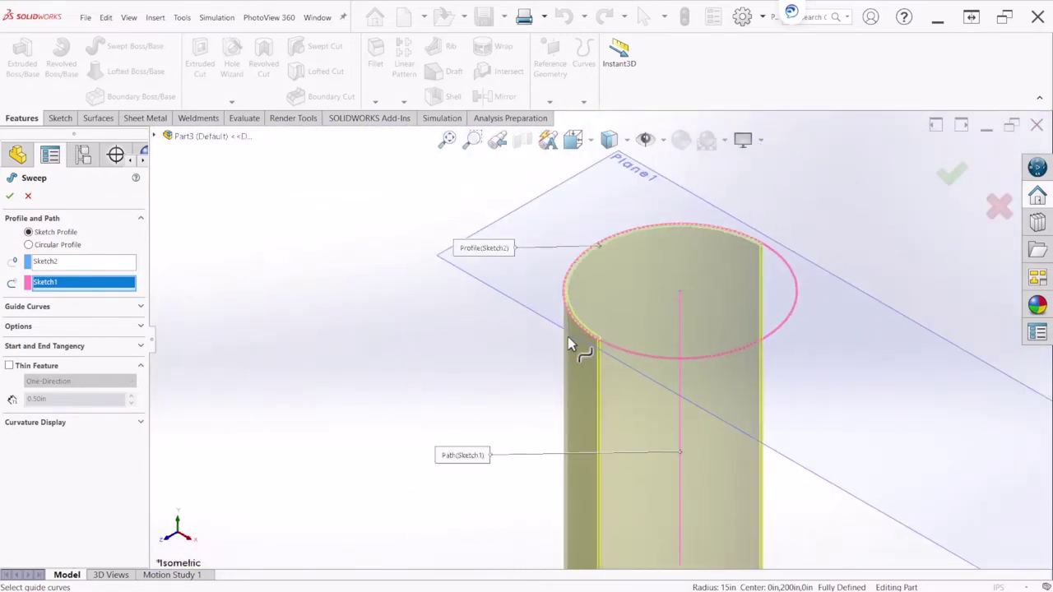
{"action": "scroll", "coordinate": [682, 423], "scroll_direction": "up", "scroll_amount": 6}
{"action": "middle_click_drag", "start_coordinate": [768, 446], "coordinate": [275, 228], "text": "ctrl"}
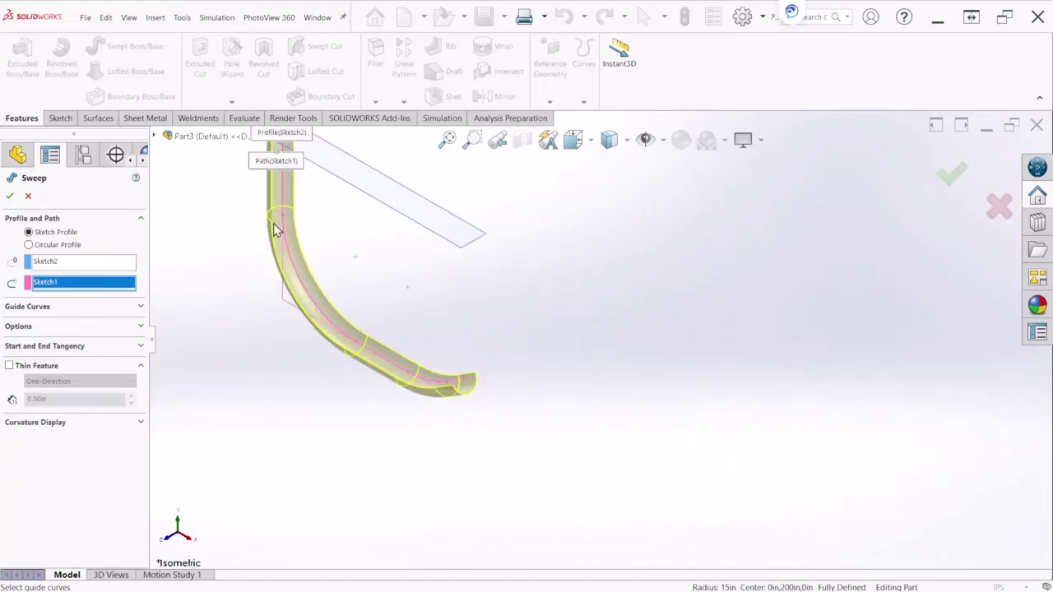
{"action": "scroll", "coordinate": [318, 260], "scroll_direction": "up", "scroll_amount": 3}
{"action": "scroll", "coordinate": [571, 291], "scroll_direction": "down", "scroll_amount": 4}
{"action": "scroll", "coordinate": [336, 244], "scroll_direction": "down", "scroll_amount": 2}
{"action": "scroll", "coordinate": [416, 255], "scroll_direction": "down", "scroll_amount": 2}
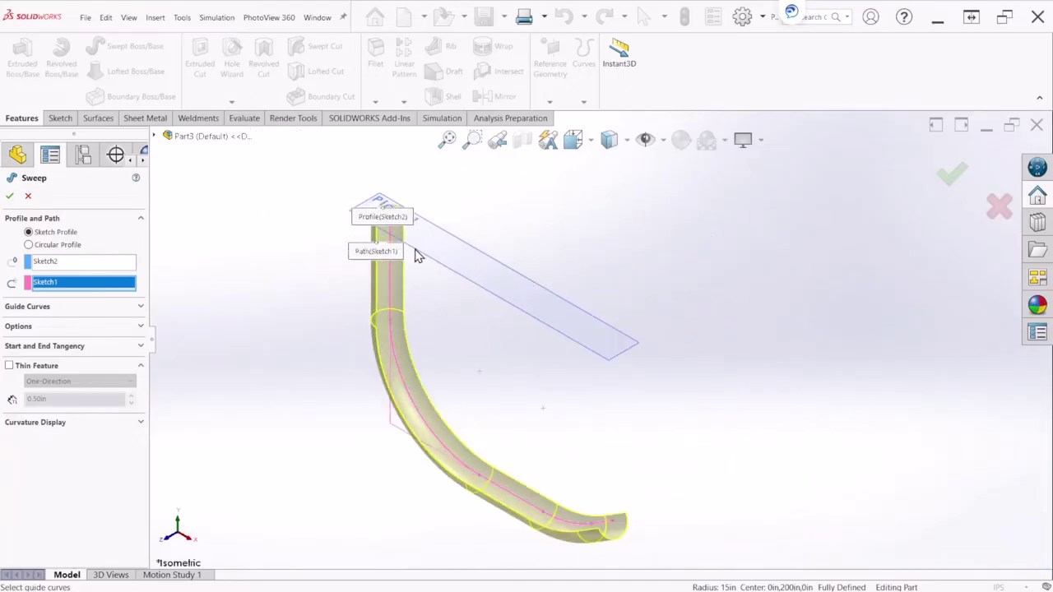
{"action": "left_click_drag", "start_coordinate": [390, 258], "coordinate": [309, 264]}
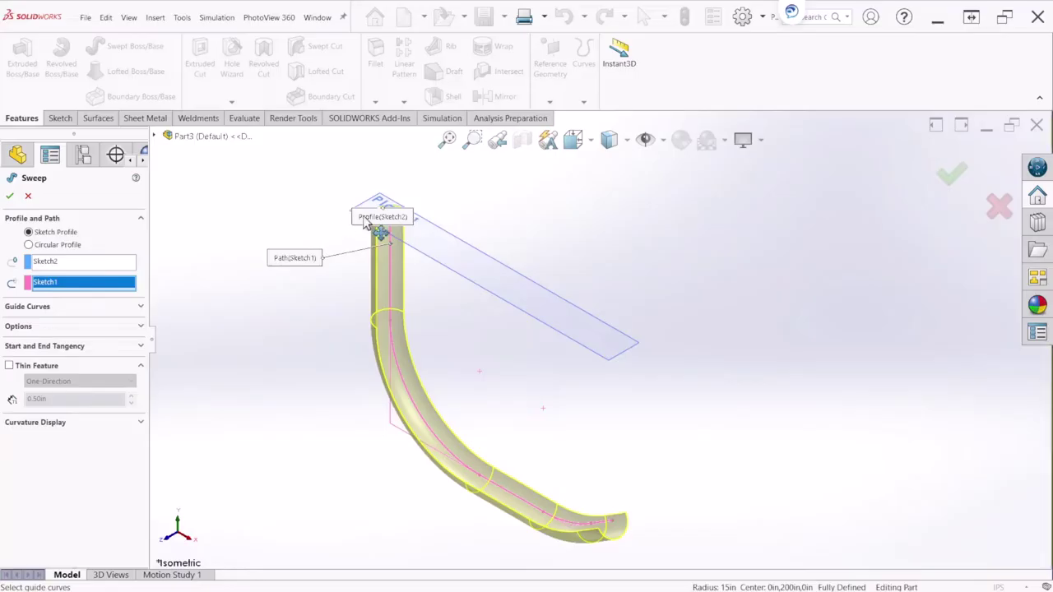
{"action": "left_click_drag", "start_coordinate": [384, 223], "coordinate": [323, 176]}
- Make the sweep a One-Direction thin feature with a thickness of 0.50 in and create the half-pipe
{"action": "left_click", "coordinate": [43, 366]}
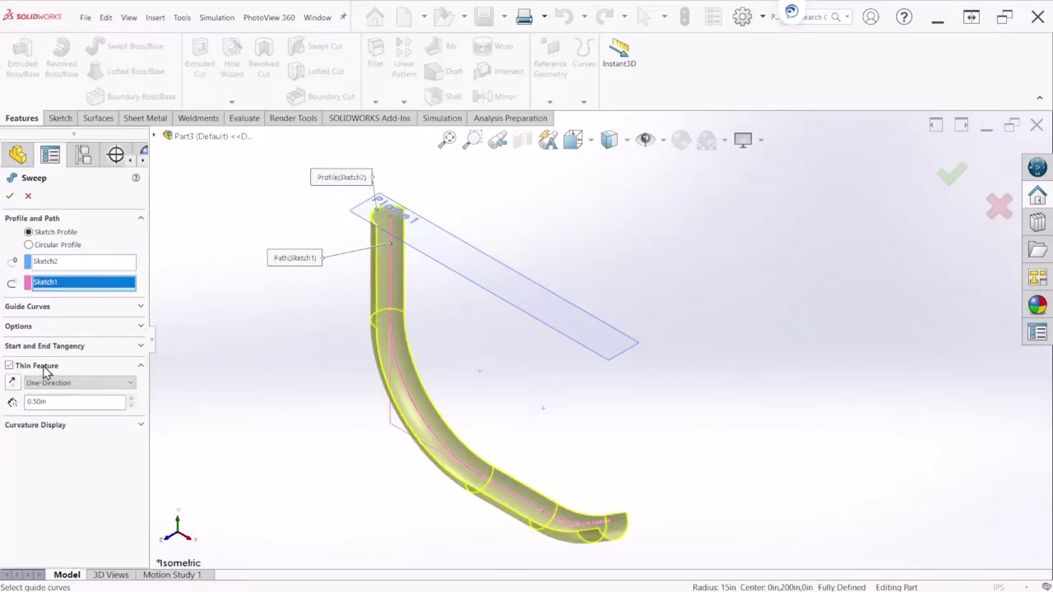
{"action": "scroll", "coordinate": [464, 240], "scroll_direction": "down", "scroll_amount": 10}
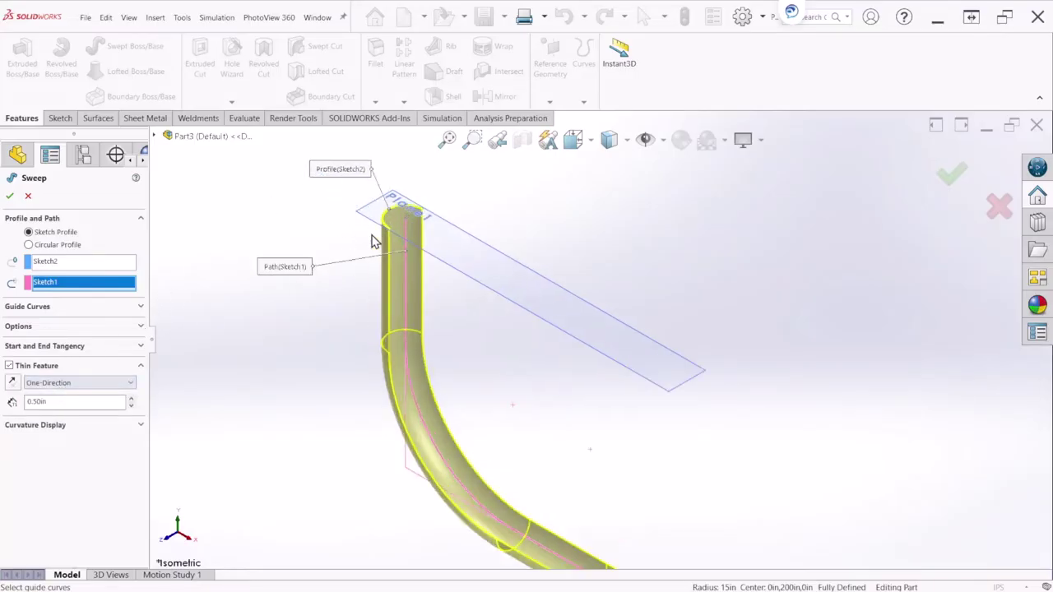
{"action": "scroll", "coordinate": [526, 325], "scroll_direction": "down", "scroll_amount": 5}
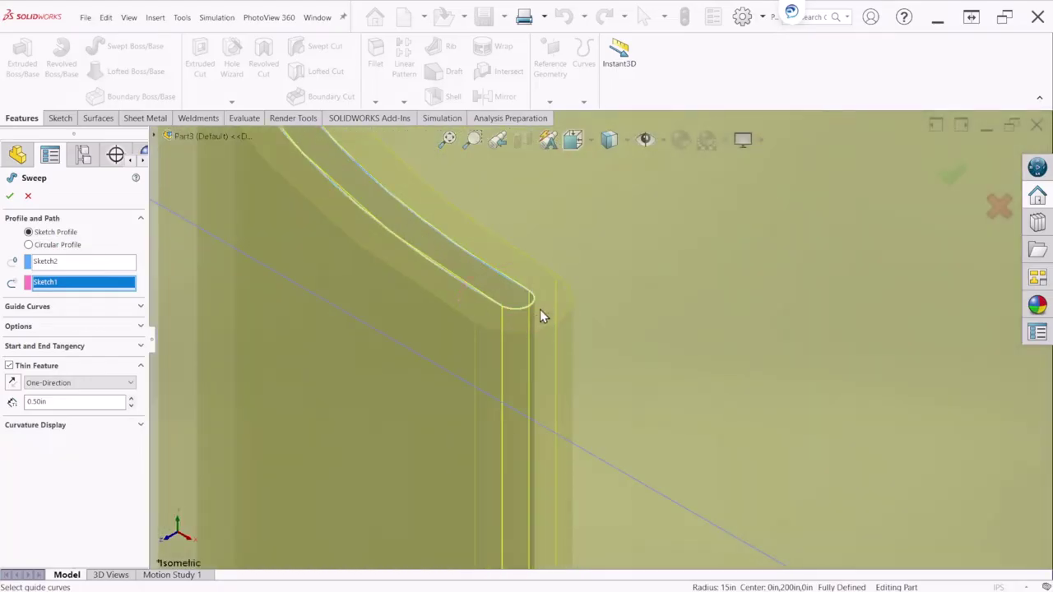
{"action": "left_click", "coordinate": [70, 384]}
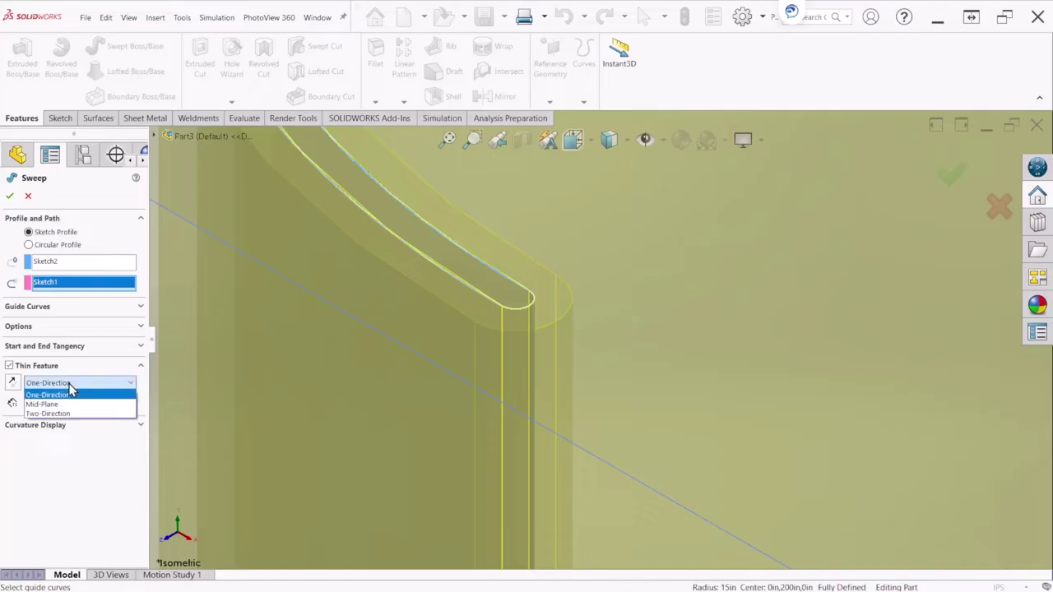
{"action": "left_click", "coordinate": [50, 395]}
{"action": "left_click", "coordinate": [12, 383]}
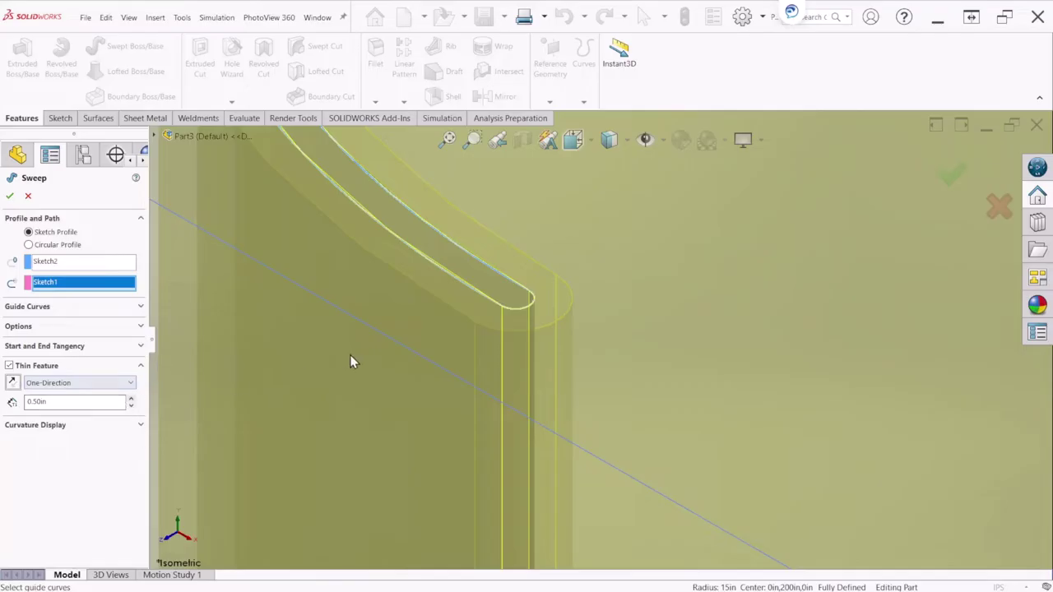
{"action": "scroll", "coordinate": [350, 362], "scroll_direction": "up", "scroll_amount": 8}
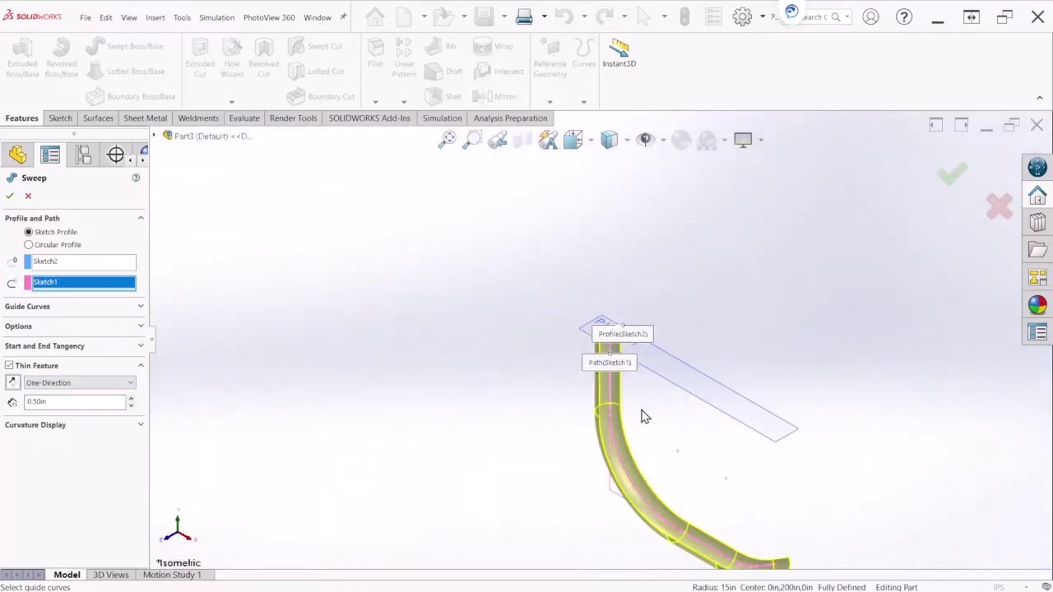
{"action": "middle_click_drag", "start_coordinate": [644, 417], "coordinate": [465, 250], "text": "ctrl"}
{"action": "scroll", "coordinate": [400, 161], "scroll_direction": "down", "scroll_amount": 2}
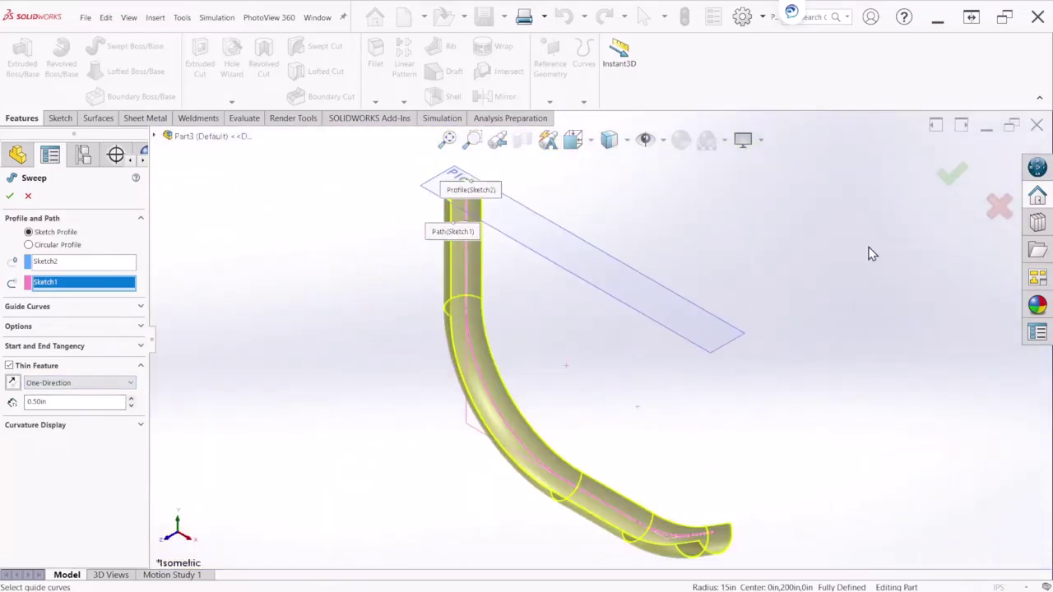
{"action": "left_click", "coordinate": [950, 171]}
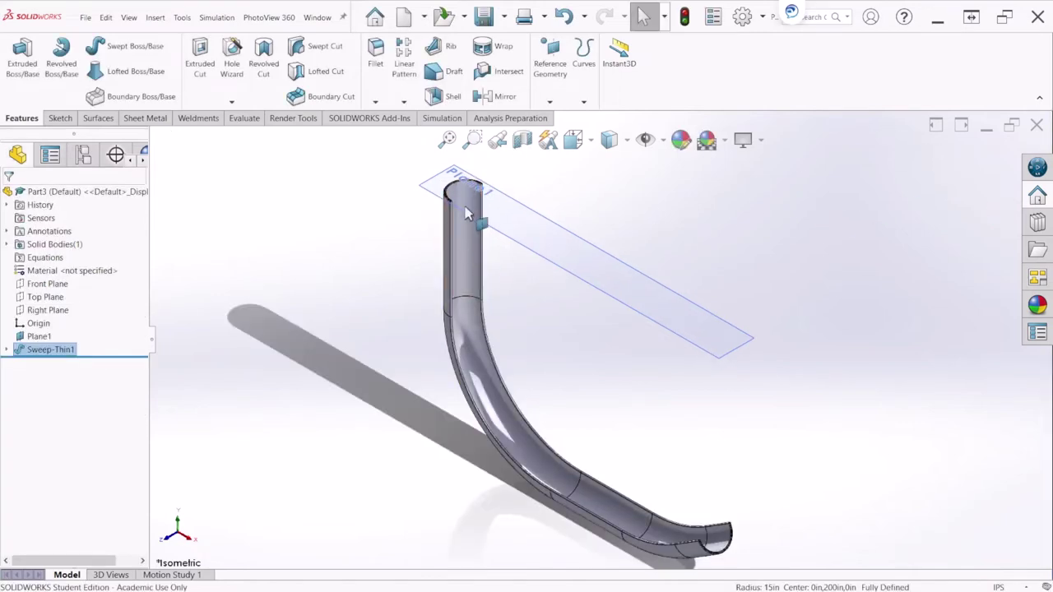
- Apply a bright green colour appearance to the entire half-pipe part
{"action": "scroll", "coordinate": [481, 198], "scroll_direction": "down", "scroll_amount": 8}
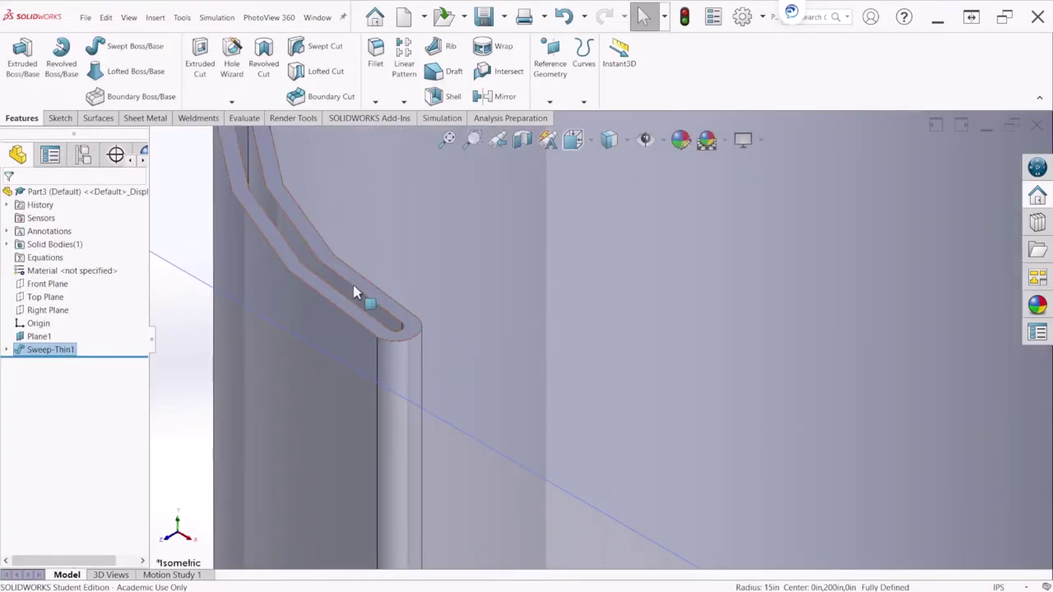
{"action": "scroll", "coordinate": [444, 345], "scroll_direction": "up", "scroll_amount": 8}
{"action": "scroll", "coordinate": [477, 362], "scroll_direction": "up", "scroll_amount": 6}
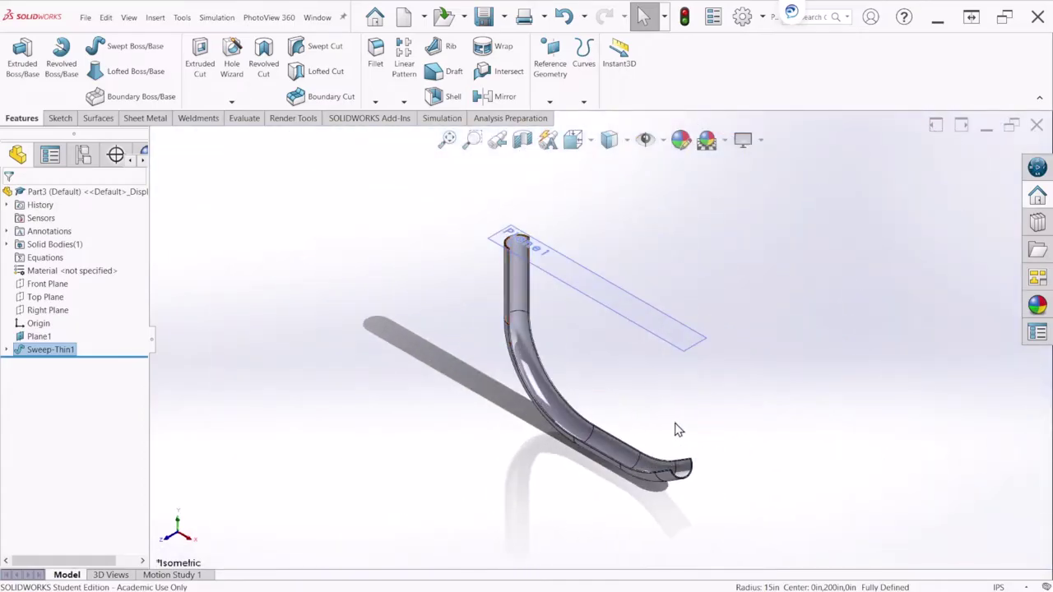
{"action": "left_click", "coordinate": [109, 195]}
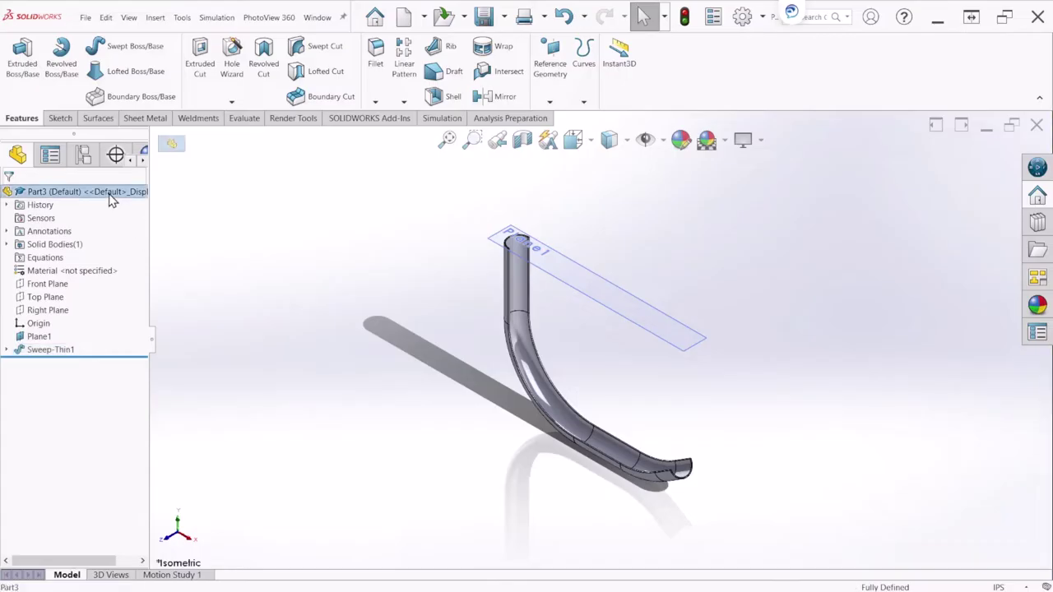
{"action": "left_click", "coordinate": [681, 140]}
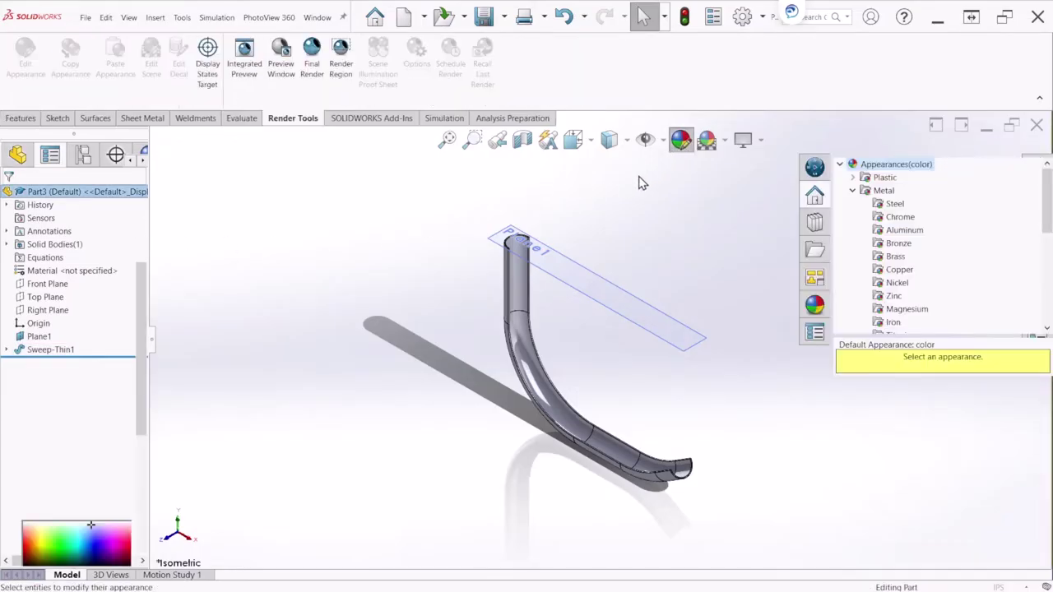
{"action": "left_click", "coordinate": [69, 472]}
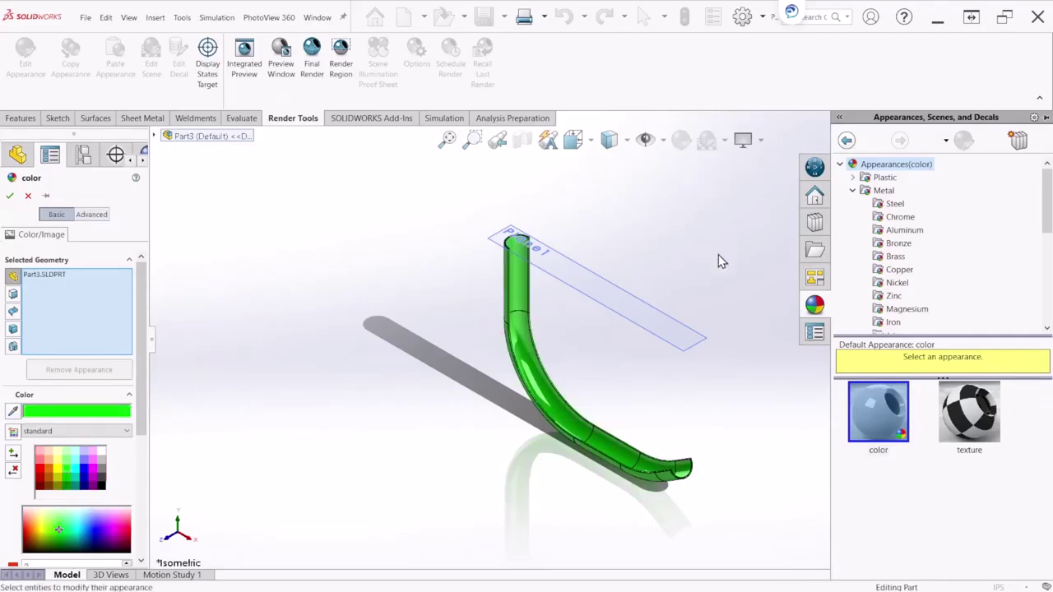
{"action": "left_click", "coordinate": [9, 195]}
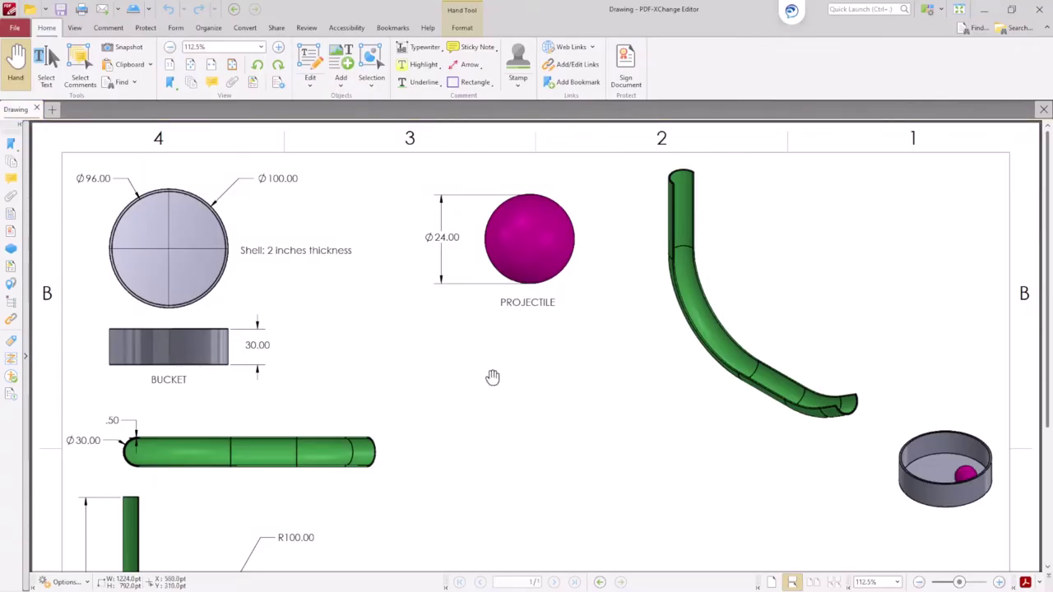
- Check the part views in the PDF drawing and switch back to the half-pipe part in SOLIDWORKS
{"action": "scroll", "coordinate": [494, 376], "scroll_direction": "down", "scroll_amount": 1}
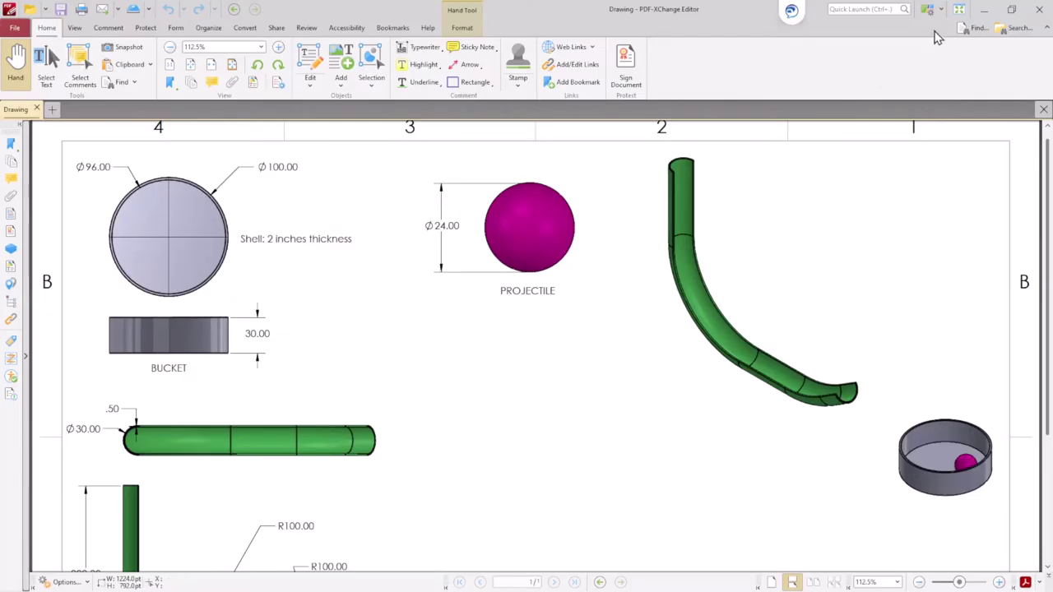
{"action": "left_click", "coordinate": [983, 9]}
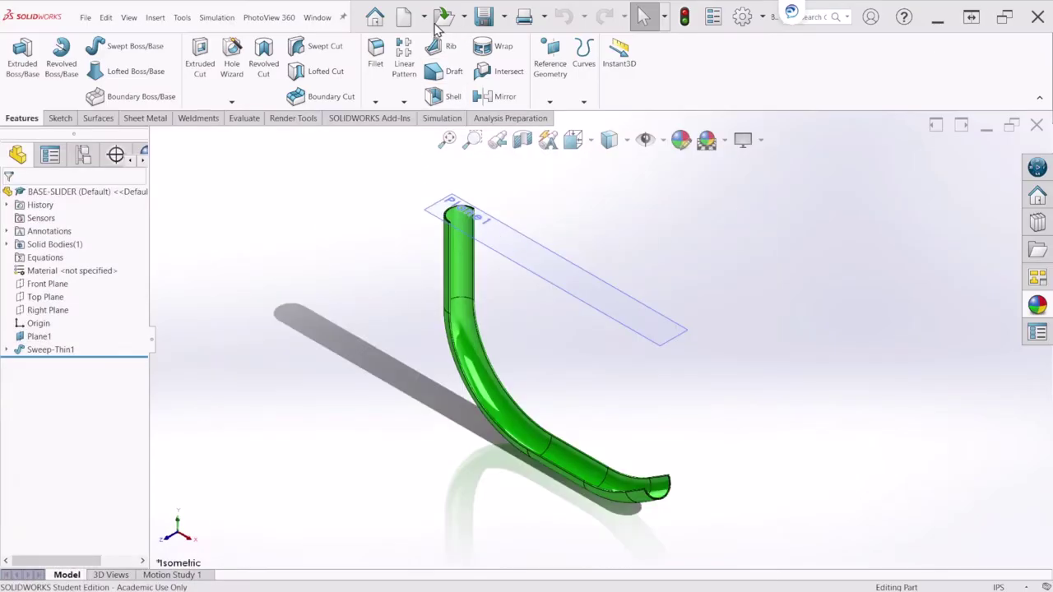
- Create a new part document and start a sketch on the Top Plane
{"action": "left_click", "coordinate": [403, 20]}
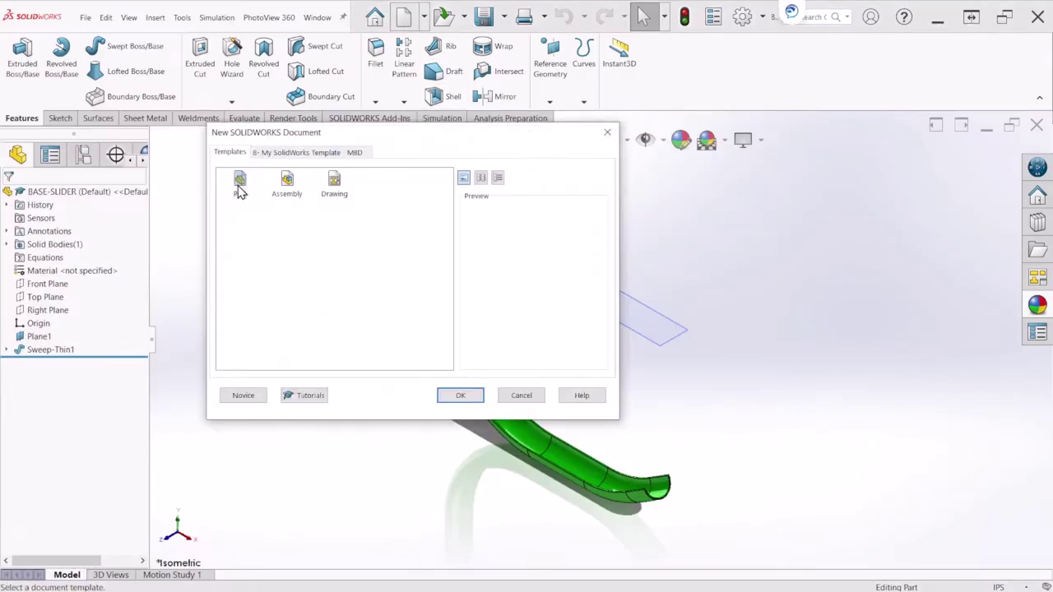
{"action": "double_click", "coordinate": [238, 188]}
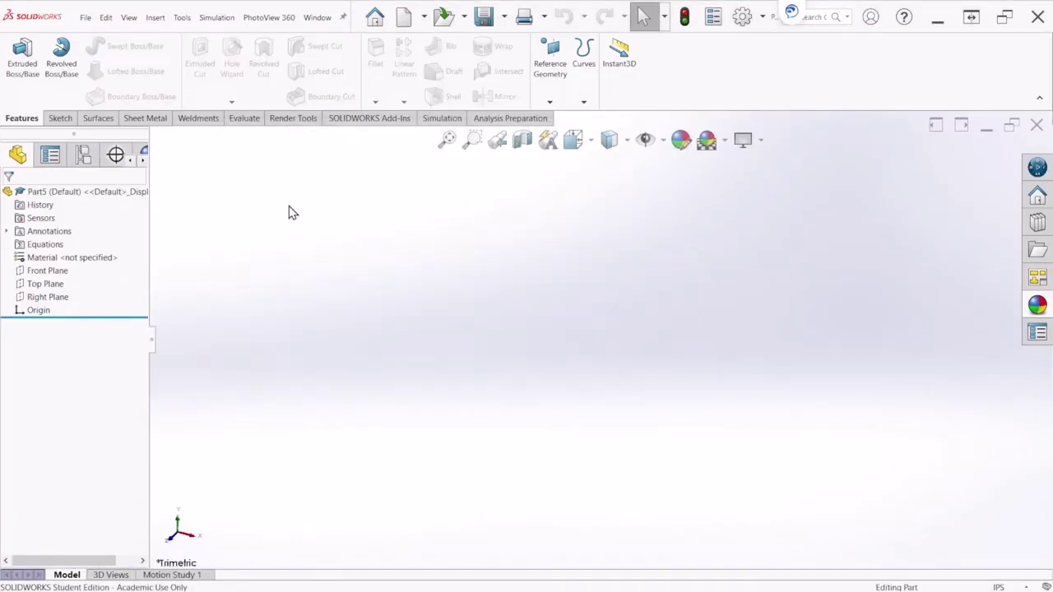
{"action": "left_click", "coordinate": [57, 284]}
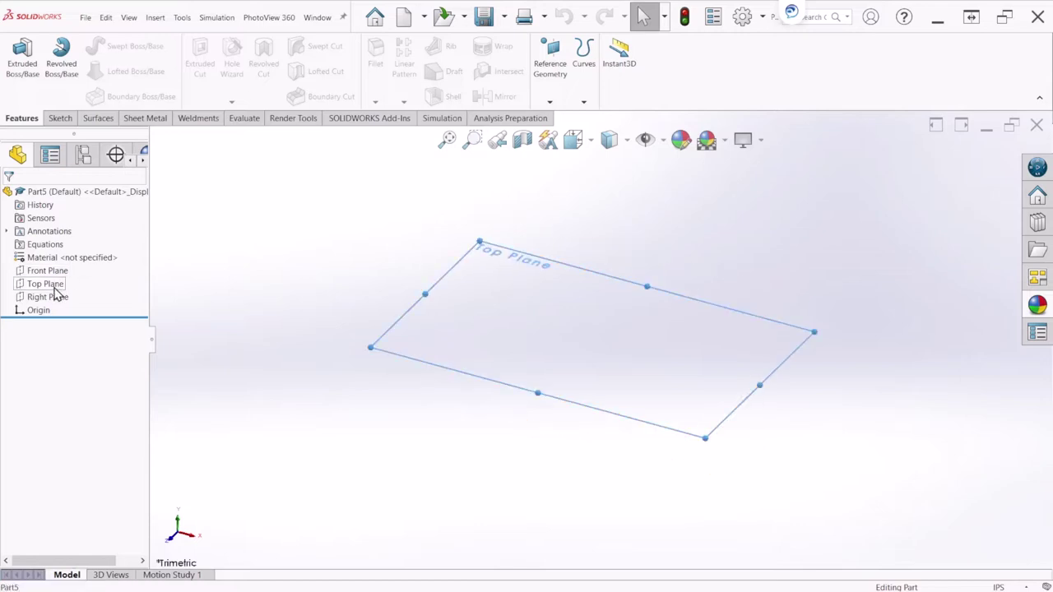
{"action": "left_click", "coordinate": [63, 270]}
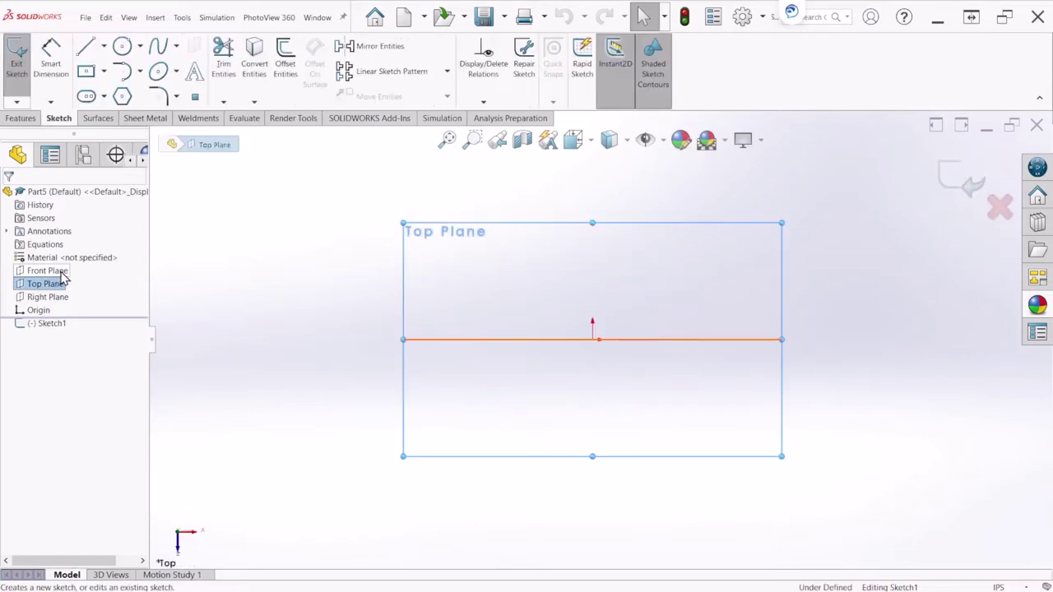
- Sketch a circle about 3.14 in in diameter centred on the origin
{"action": "left_click", "coordinate": [122, 46]}
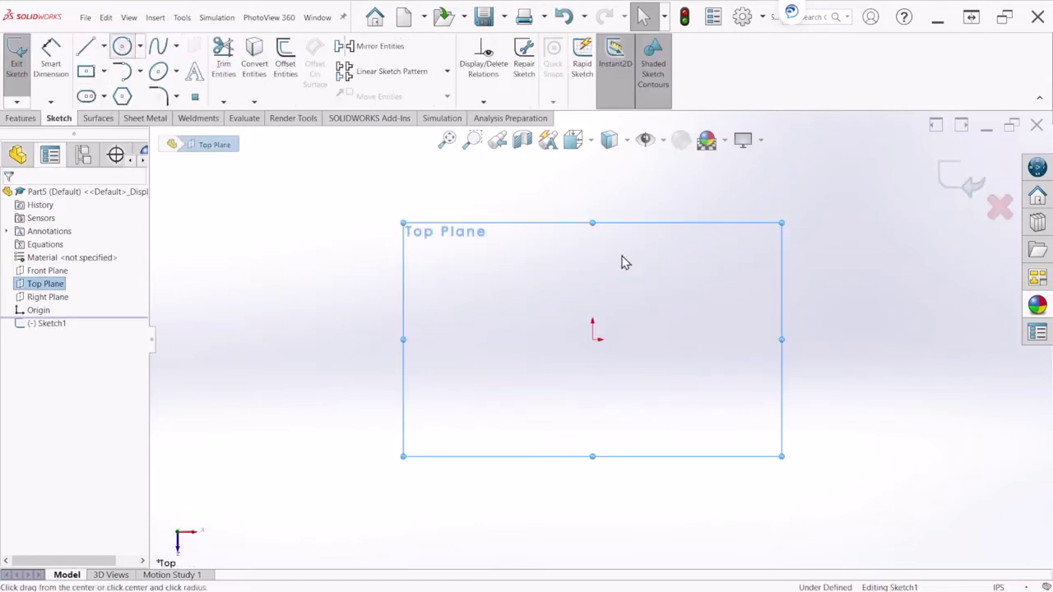
{"action": "left_click", "coordinate": [593, 339]}
{"action": "left_click", "coordinate": [563, 404]}
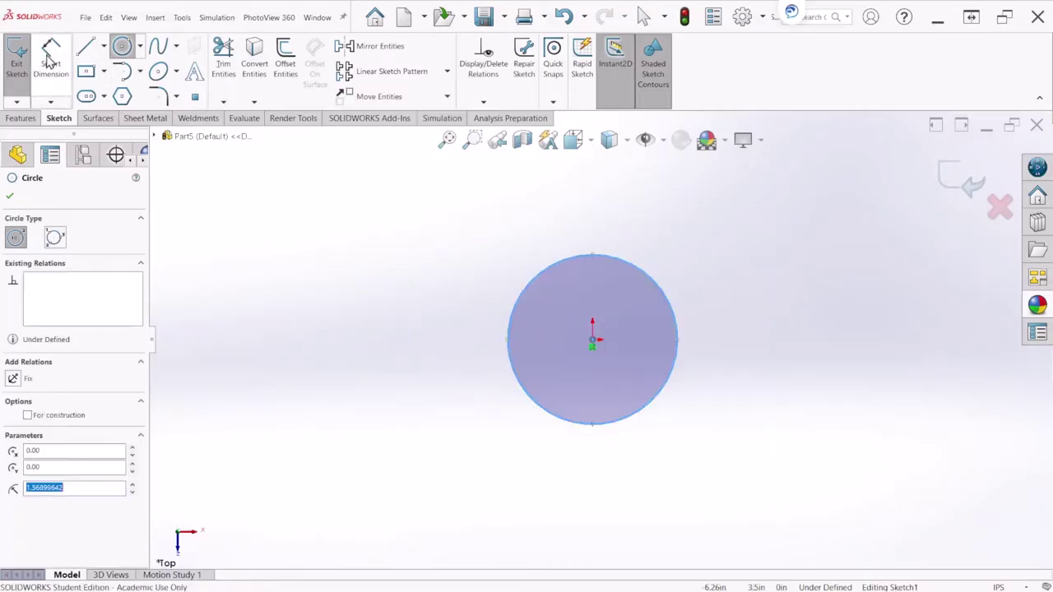
- Set the circle's diameter to 100 in and exit the sketch
{"action": "key", "text": "d"}
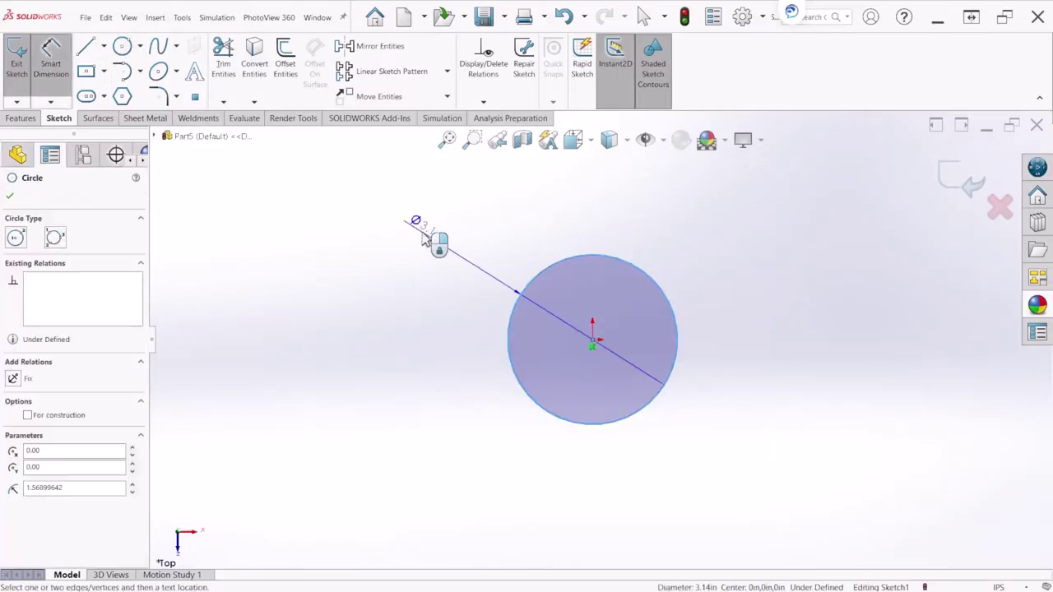
{"action": "left_click", "coordinate": [422, 236]}
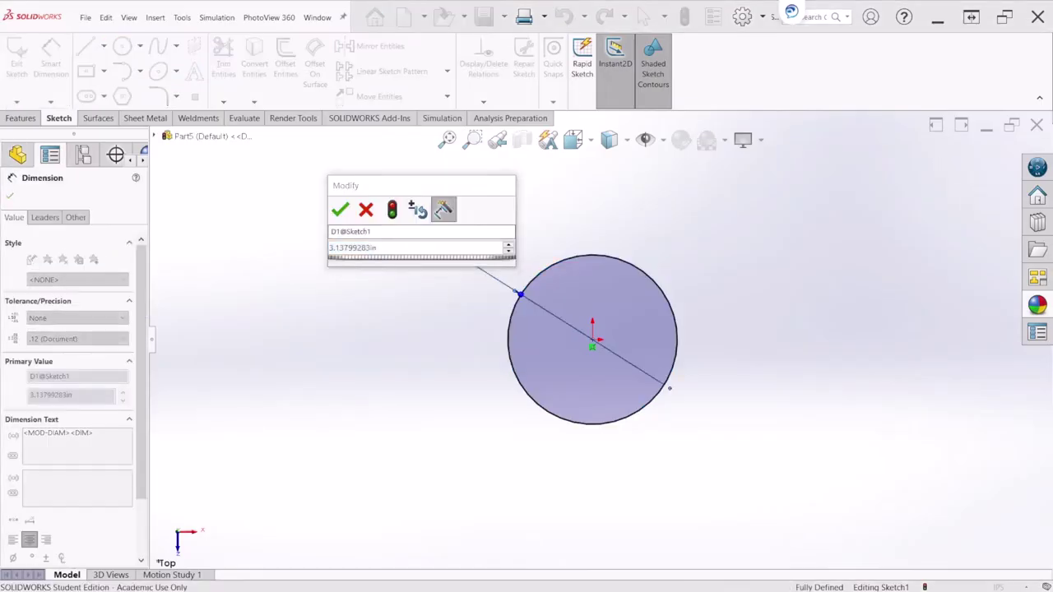
{"action": "left_click", "coordinate": [404, 250]}
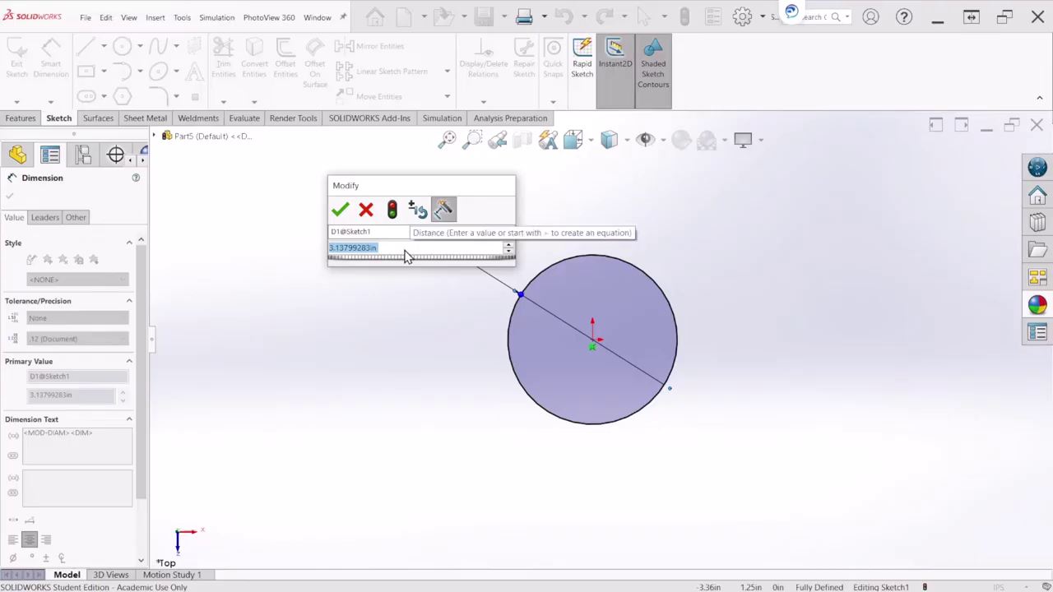
{"action": "type", "text": "100"}
{"action": "key", "text": "Return"}
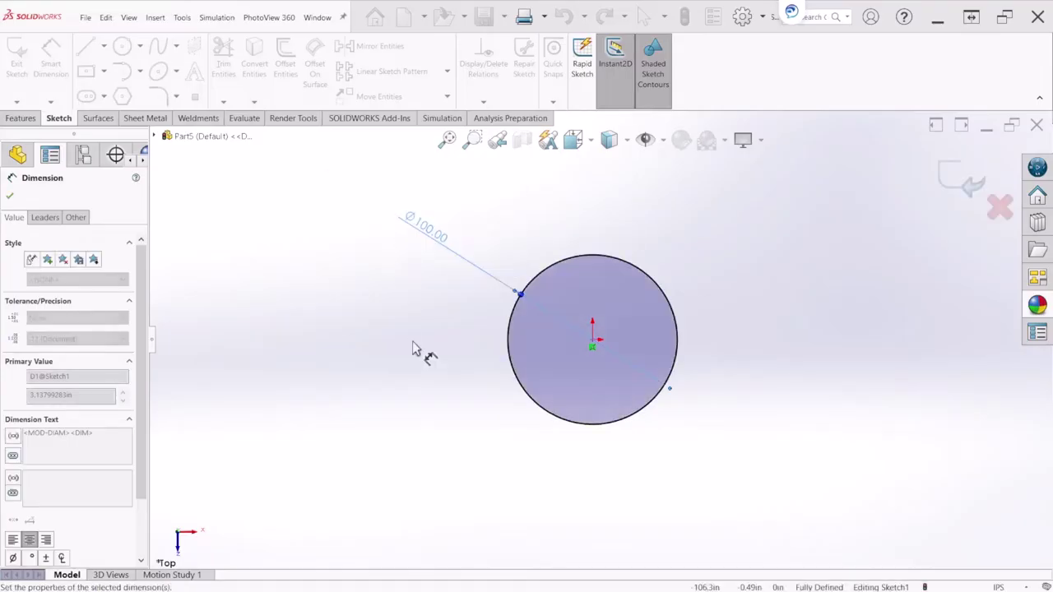
{"action": "left_click", "coordinate": [955, 181]}
{"action": "left_click", "coordinate": [956, 181]}
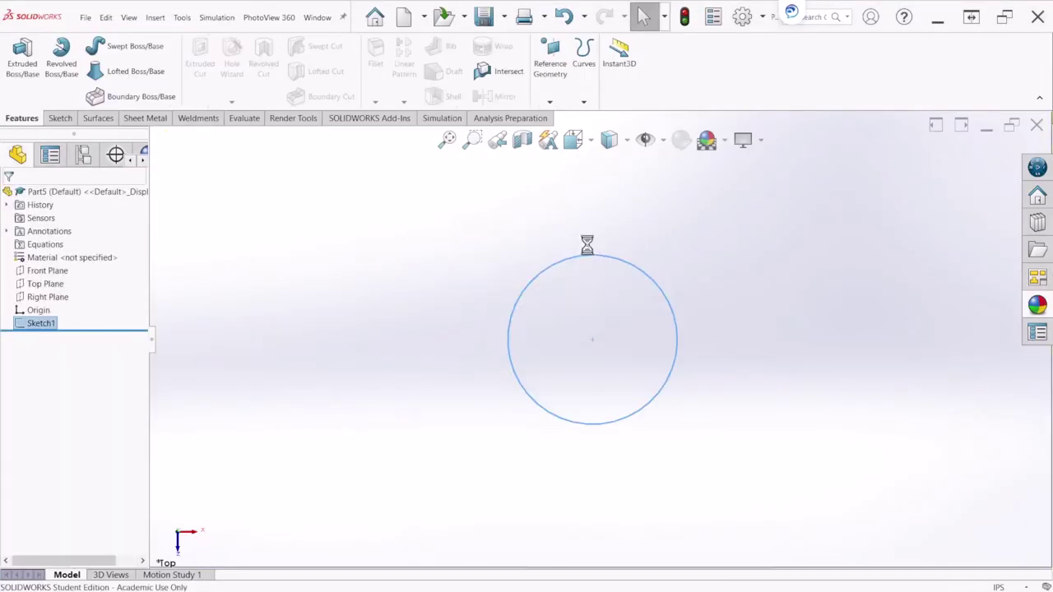
- Extrude the circle as a blind boss with a depth of 30 in
{"action": "left_click", "coordinate": [22, 66]}
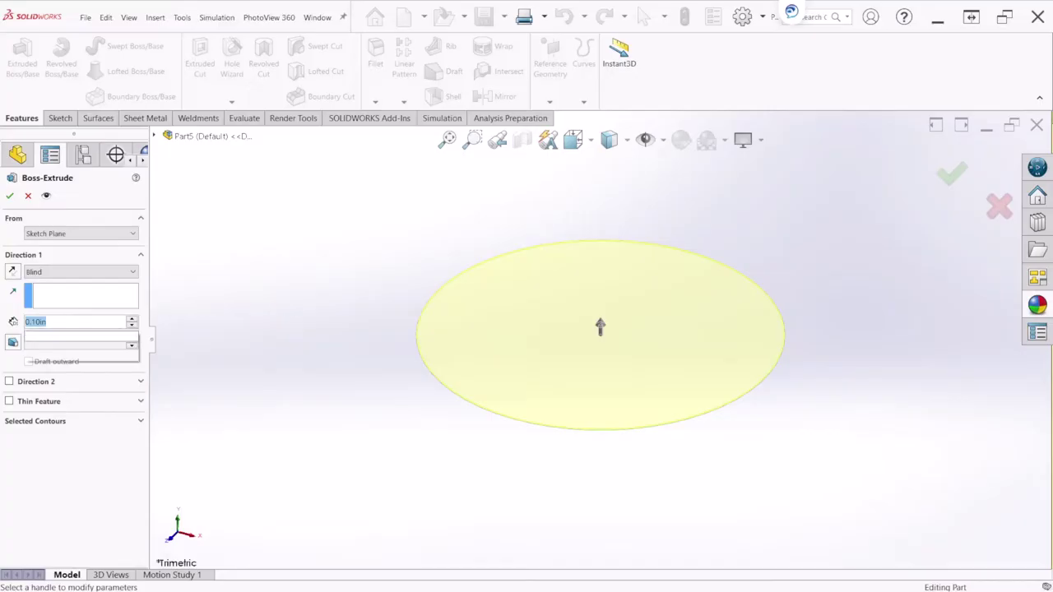
{"action": "type", "text": "30"}
{"action": "key", "text": "Return"}
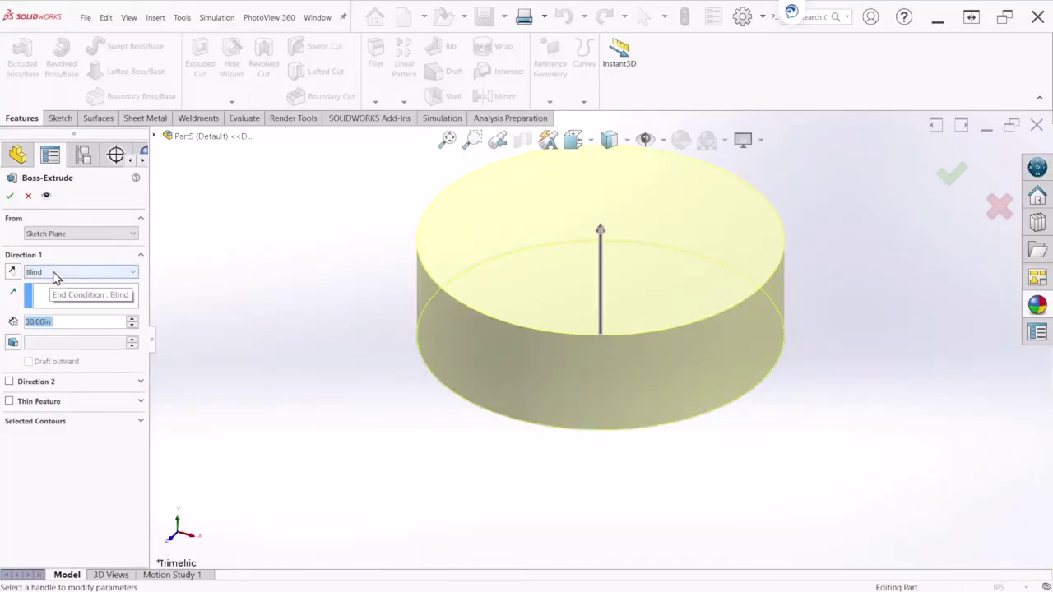
{"action": "left_click", "coordinate": [951, 174]}
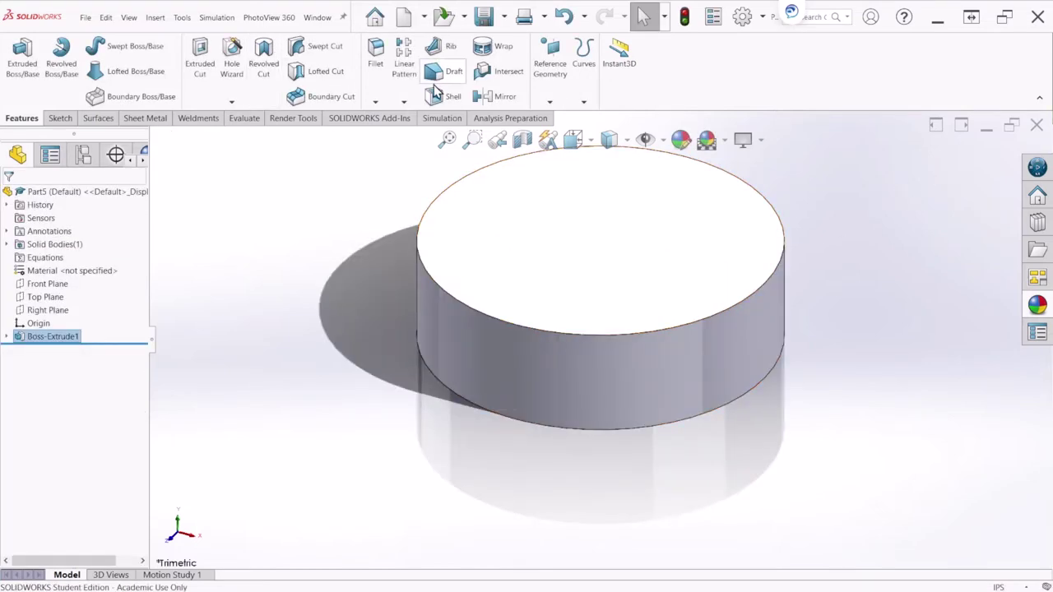
- Shell the disc inward with a 2 in wall thickness, removing its upper face and showing the preview
{"action": "scroll", "coordinate": [682, 310], "scroll_direction": "up", "scroll_amount": 2}
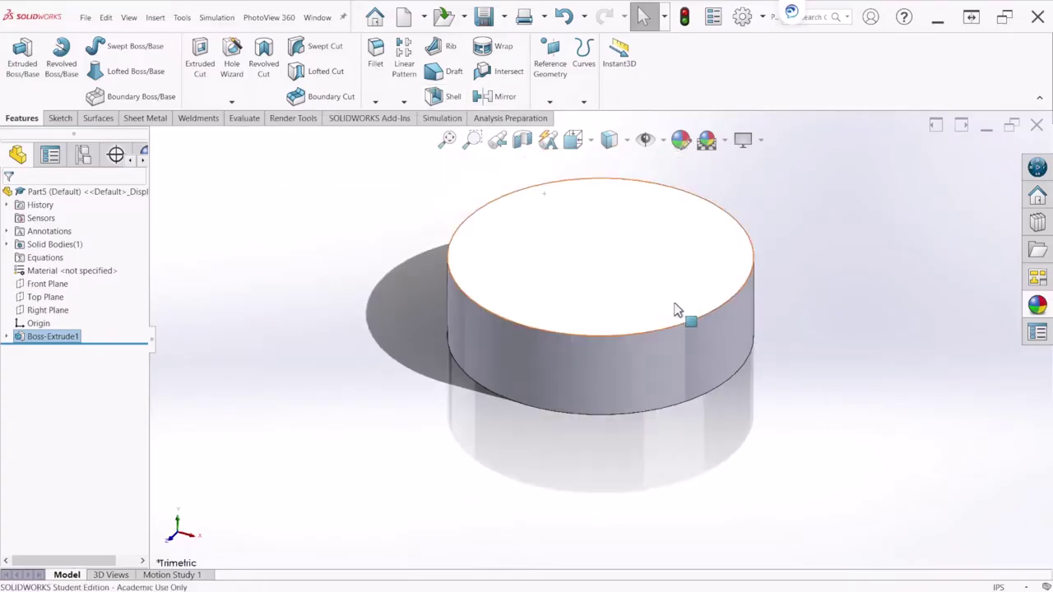
{"action": "left_click", "coordinate": [438, 98]}
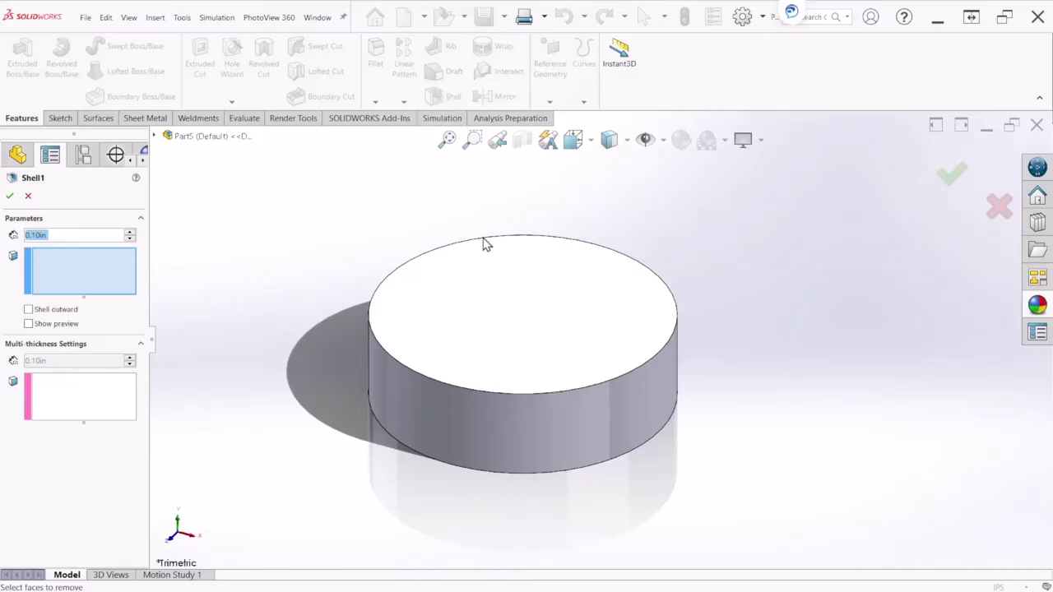
{"action": "left_click", "coordinate": [107, 270]}
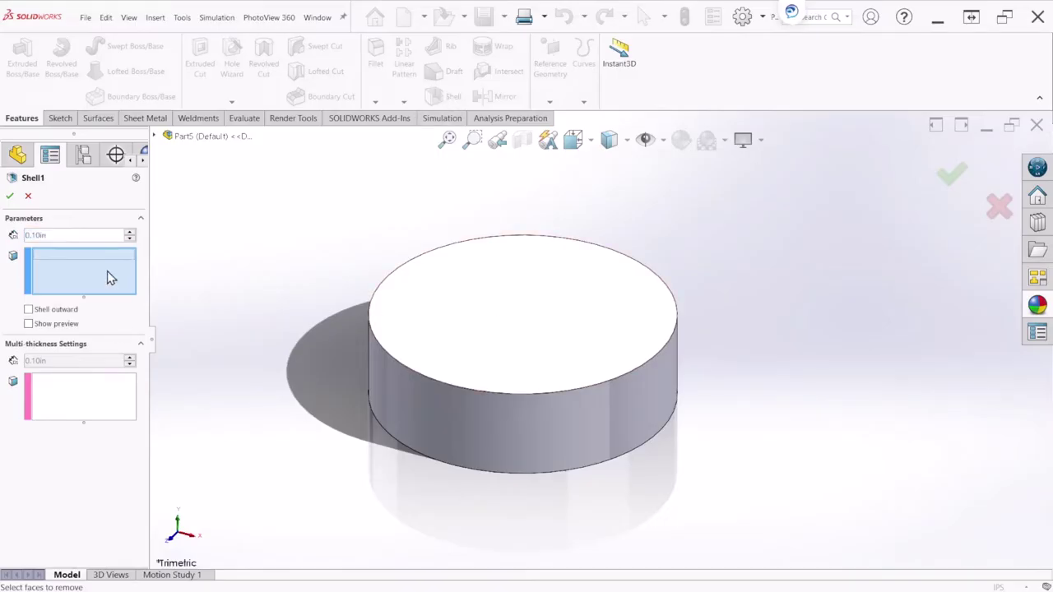
{"action": "left_click", "coordinate": [536, 324]}
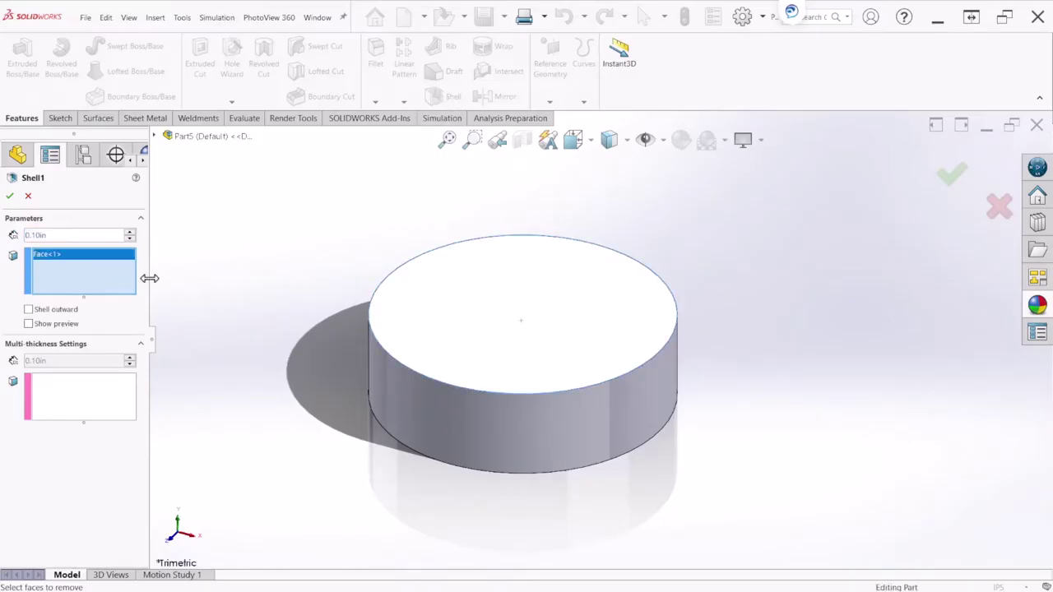
{"action": "left_click", "coordinate": [29, 324]}
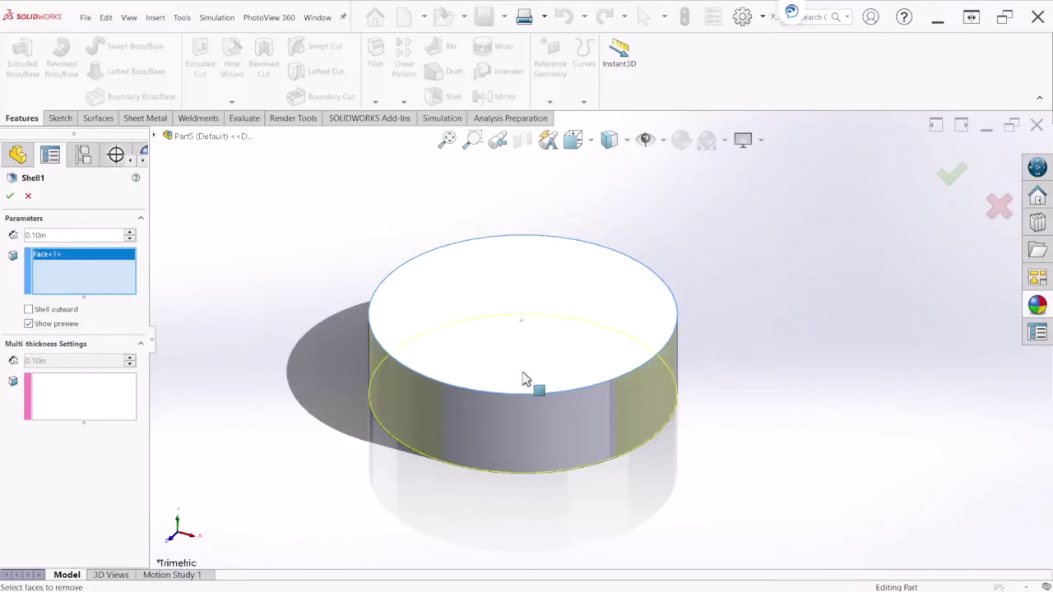
{"action": "left_click", "coordinate": [82, 235]}
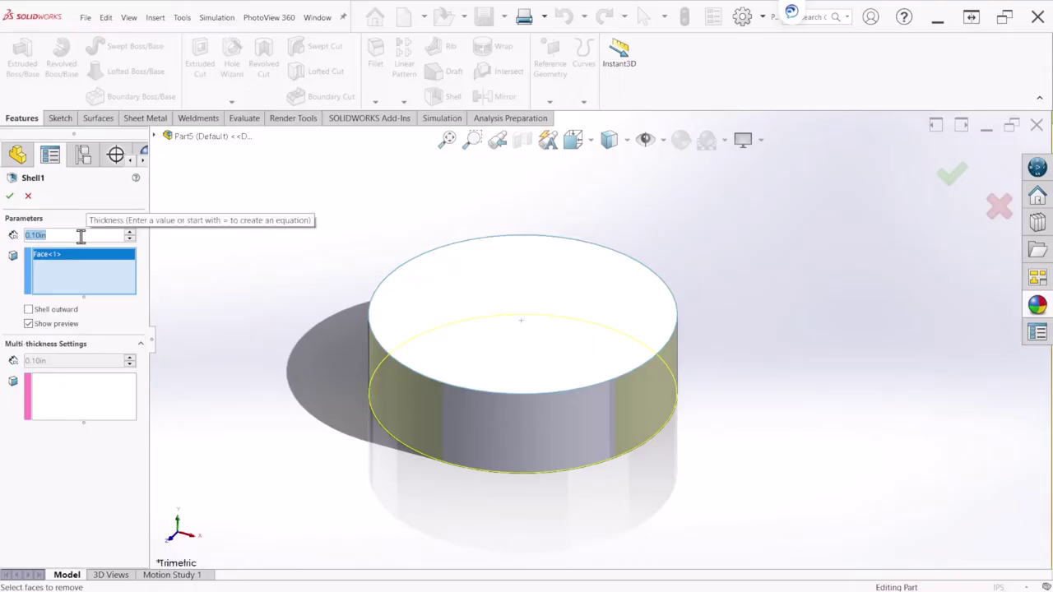
{"action": "type", "text": "2"}
{"action": "key", "text": "Return"}
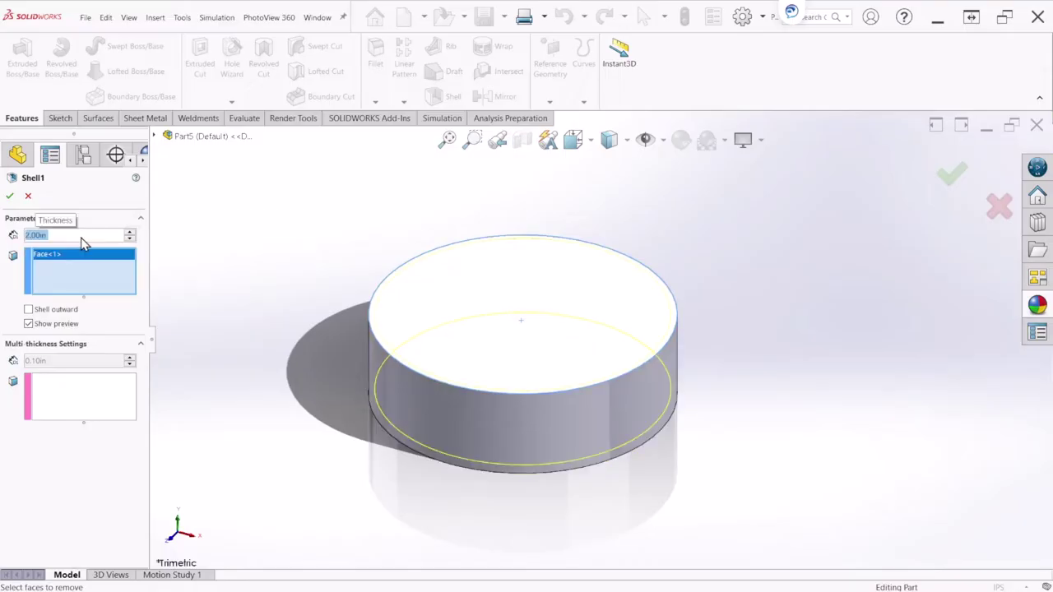
{"action": "left_click", "coordinate": [949, 180]}
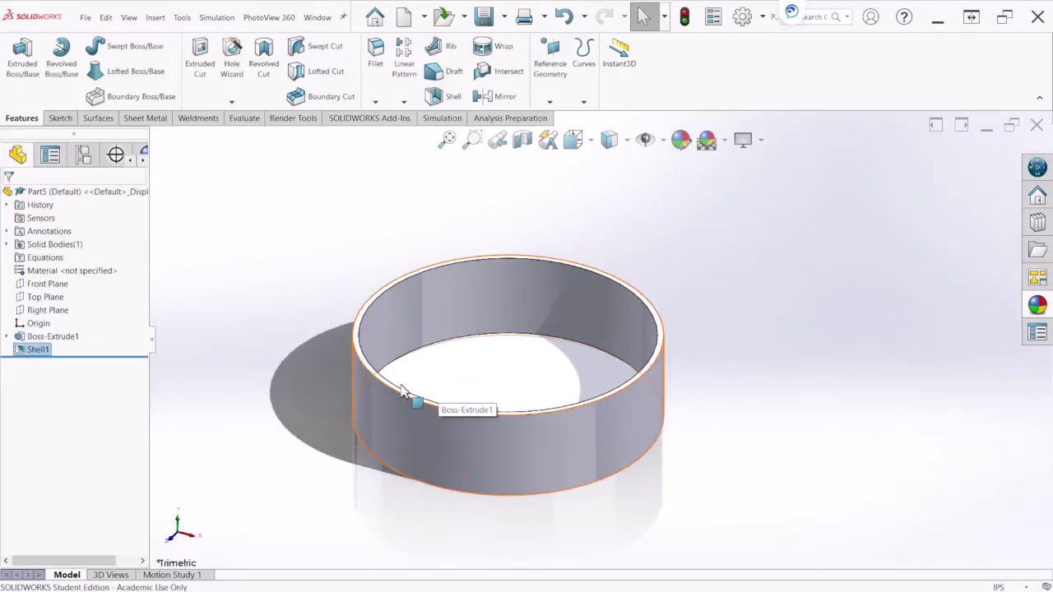
- Set the shelled part to the isometric view and save it as BUCKET 1
{"action": "middle_click_drag", "start_coordinate": [434, 375], "coordinate": [427, 377]}
{"action": "key", "text": "ctrl+7"}
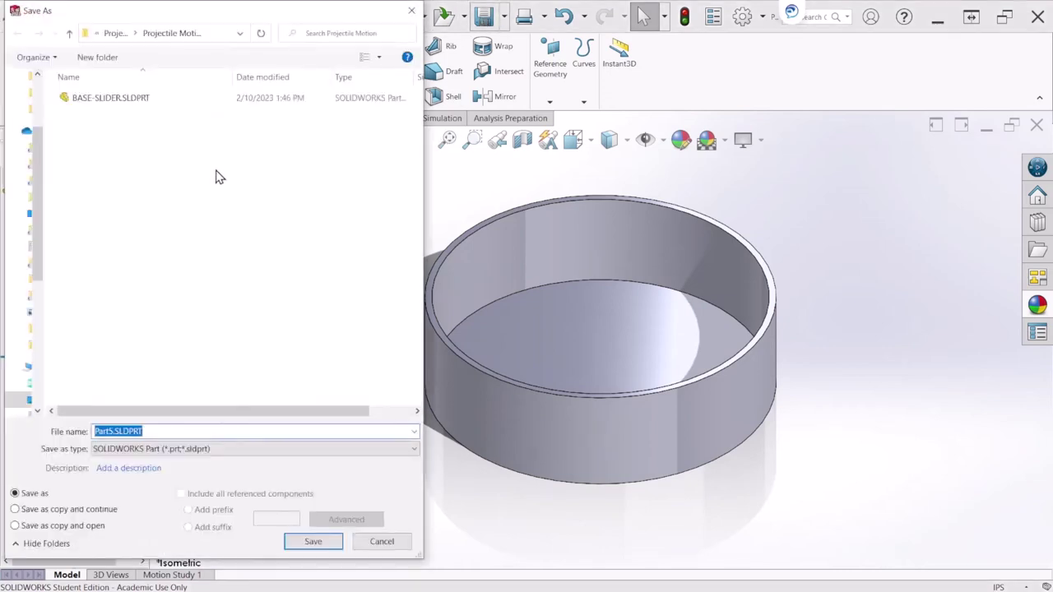
{"action": "type", "text": "BUC"}
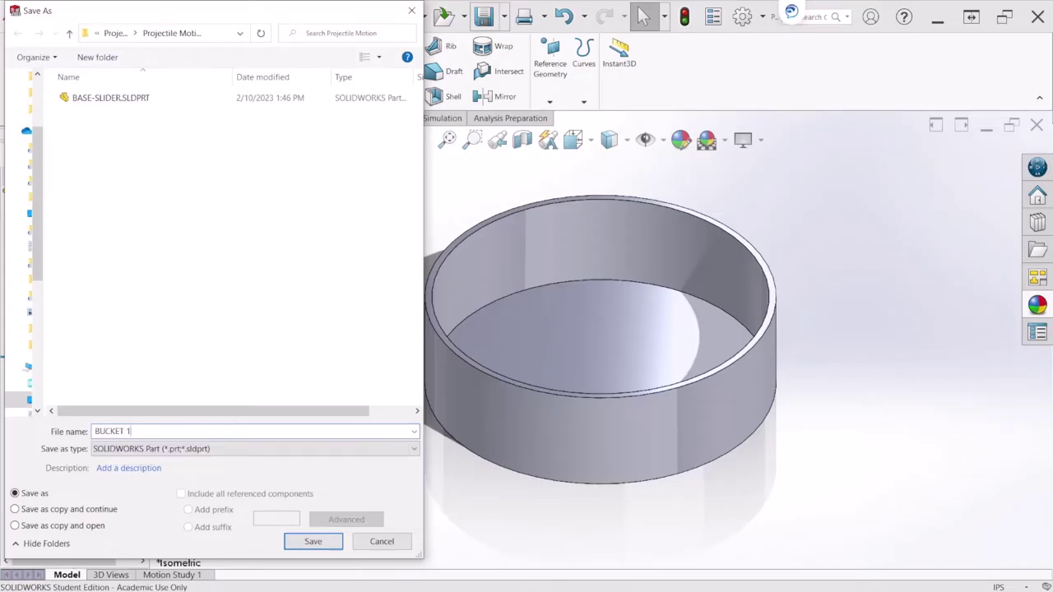
{"action": "type", "text": "KET 1"}
{"action": "key", "text": "Return"}
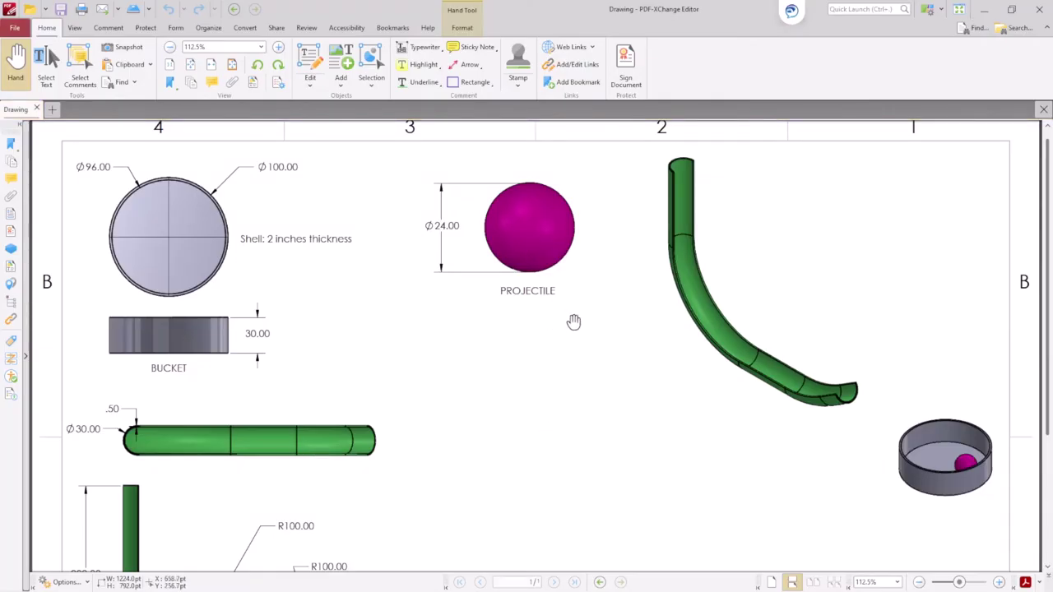
- Check the projectile's dimensions and the assembly layout in the PDF drawing, and switch back to SOLIDWORKS
{"action": "scroll", "coordinate": [574, 370], "scroll_direction": "down", "scroll_amount": 1}
{"action": "left_click_drag", "start_coordinate": [576, 420], "coordinate": [592, 476]}
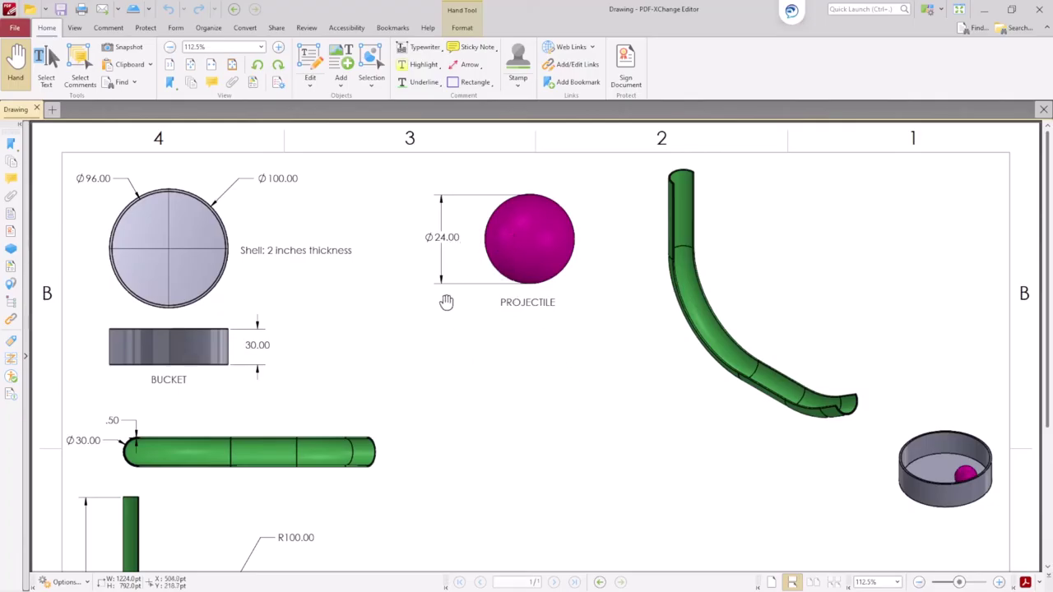
{"action": "scroll", "coordinate": [537, 428], "scroll_direction": "down", "scroll_amount": 3}
{"action": "key", "text": "ctrl+0"}
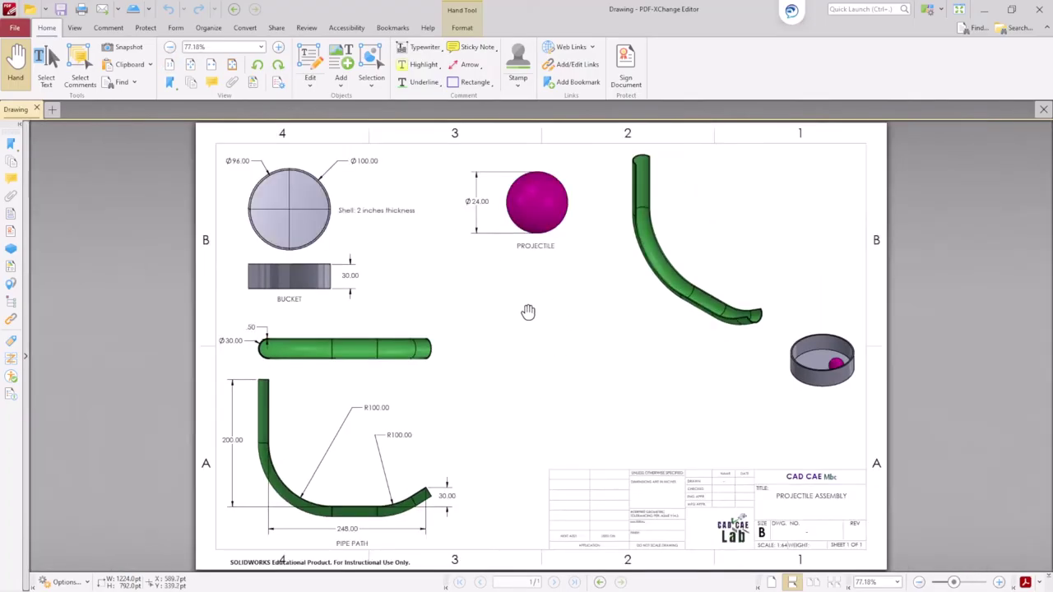
{"action": "scroll", "coordinate": [549, 207], "scroll_direction": "up", "scroll_amount": 2, "text": "ctrl"}
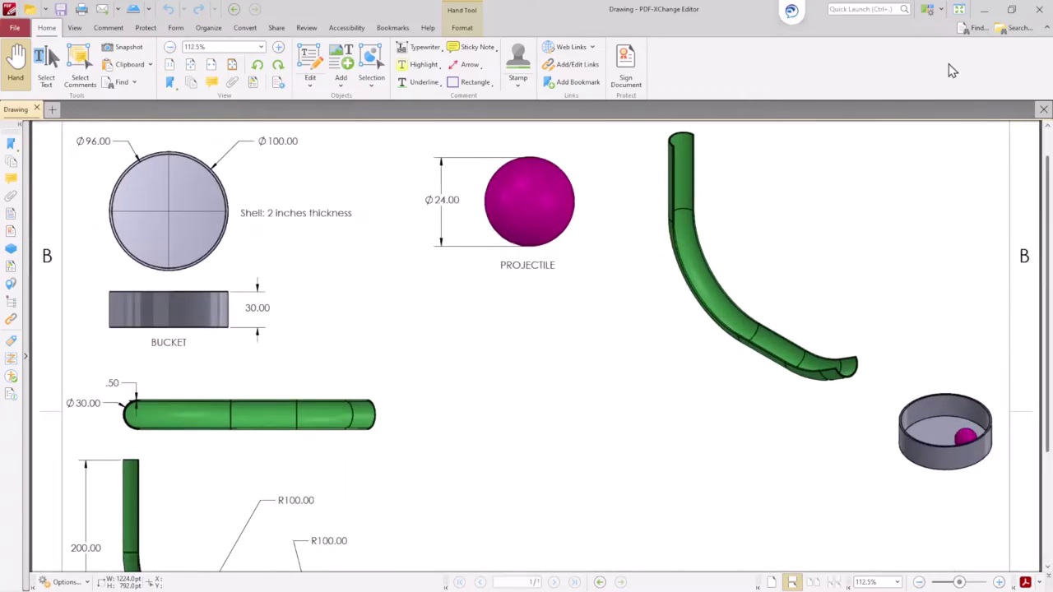
{"action": "left_click", "coordinate": [984, 14]}
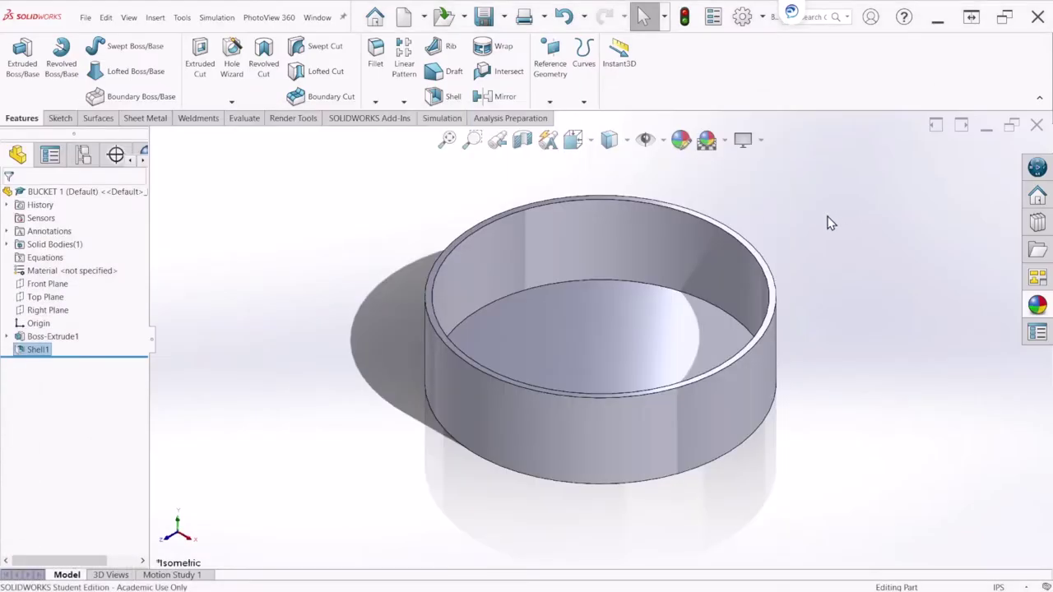
- Create another new part document and start a sketch on the Front Plane
{"action": "left_click", "coordinate": [403, 17]}
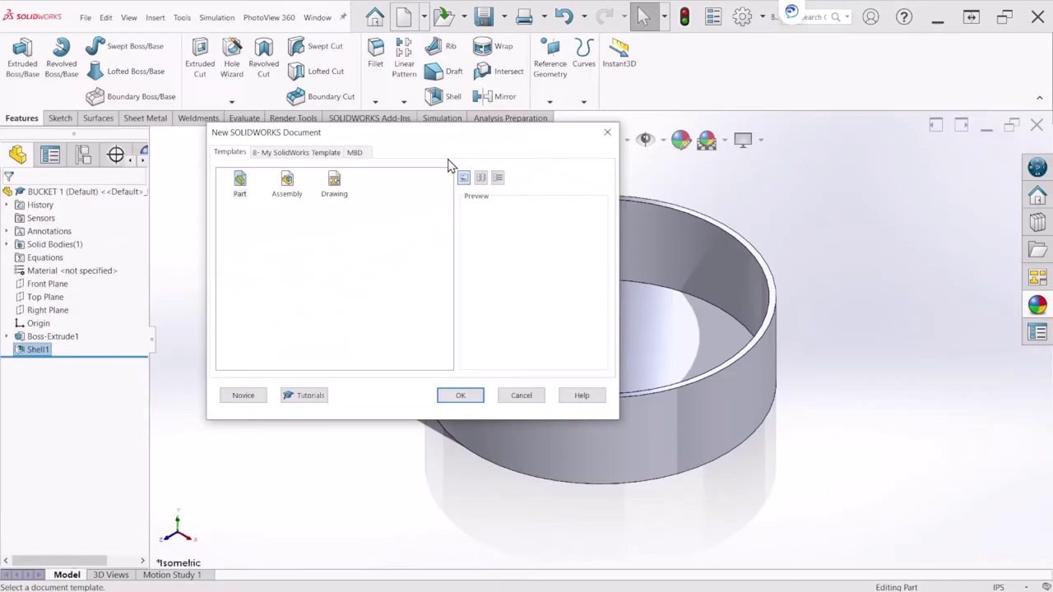
{"action": "double_click", "coordinate": [239, 185]}
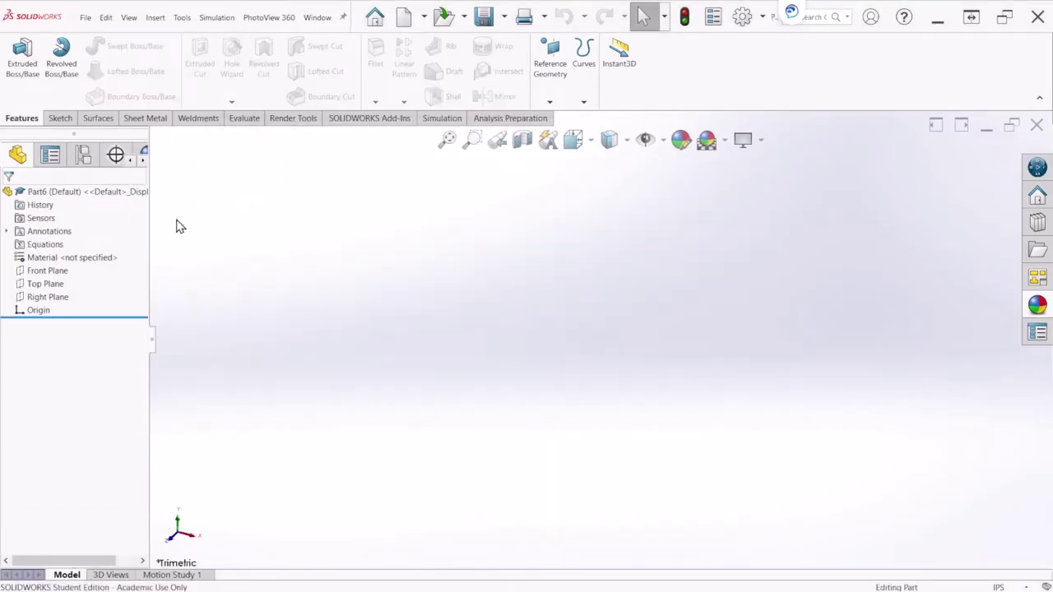
{"action": "left_click", "coordinate": [41, 271]}
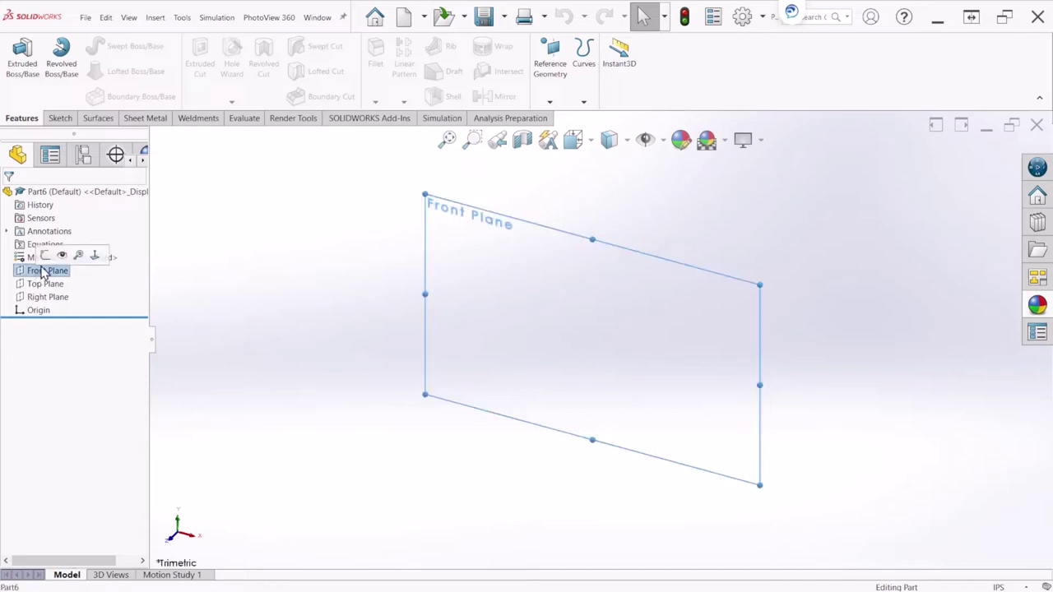
{"action": "left_click", "coordinate": [45, 256]}
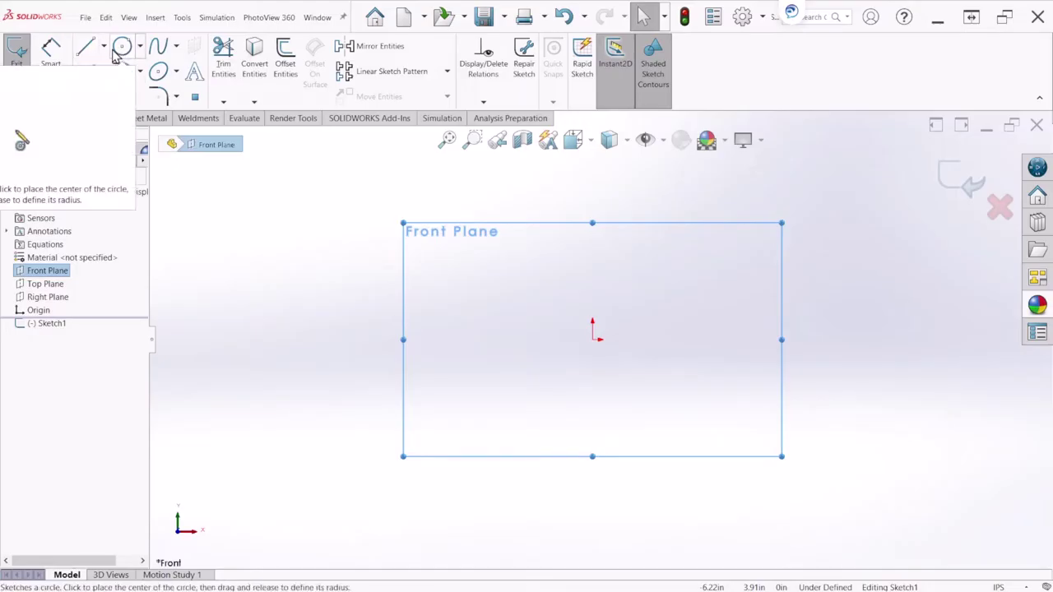
{"action": "left_click", "coordinate": [593, 339]}
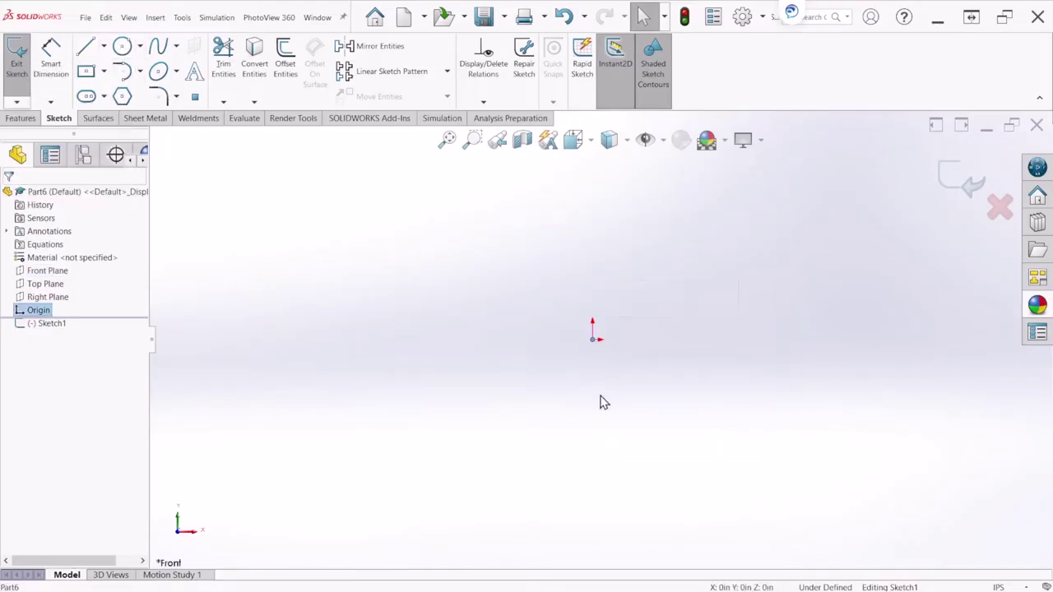
{"action": "left_click", "coordinate": [51, 271]}
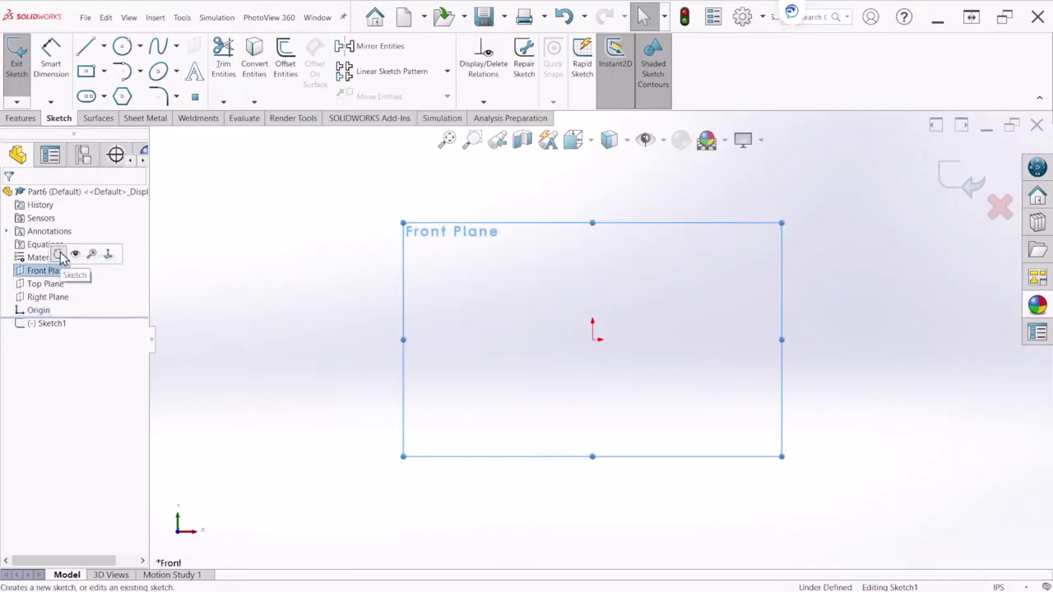
- Sketch a circle of about 1.54 in radius centred on the origin on the Front Plane
{"action": "left_click", "coordinate": [60, 258]}
{"action": "left_click", "coordinate": [51, 271]}
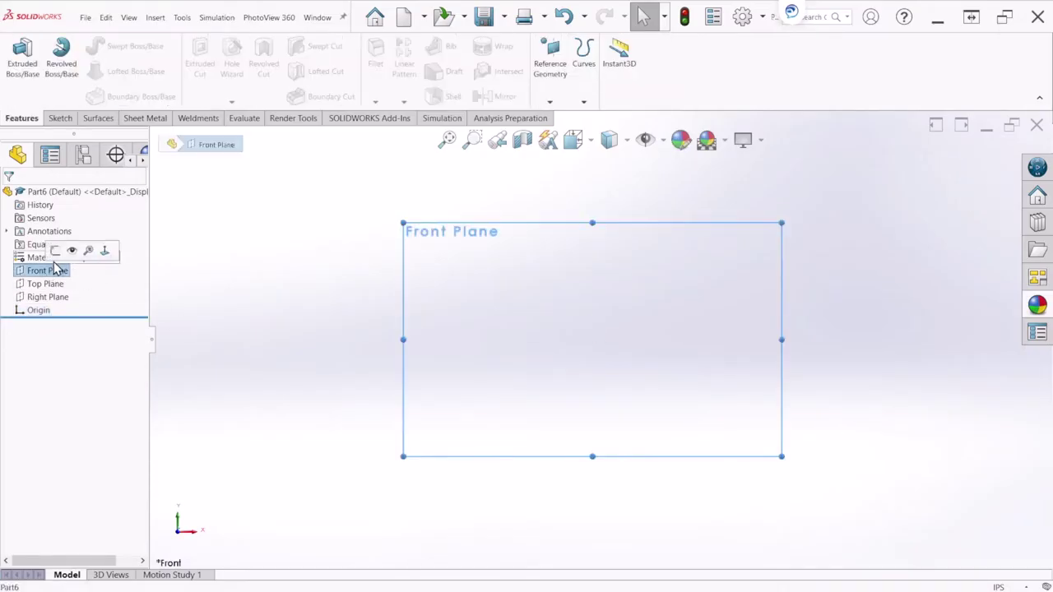
{"action": "left_click", "coordinate": [55, 251]}
{"action": "left_click", "coordinate": [121, 46]}
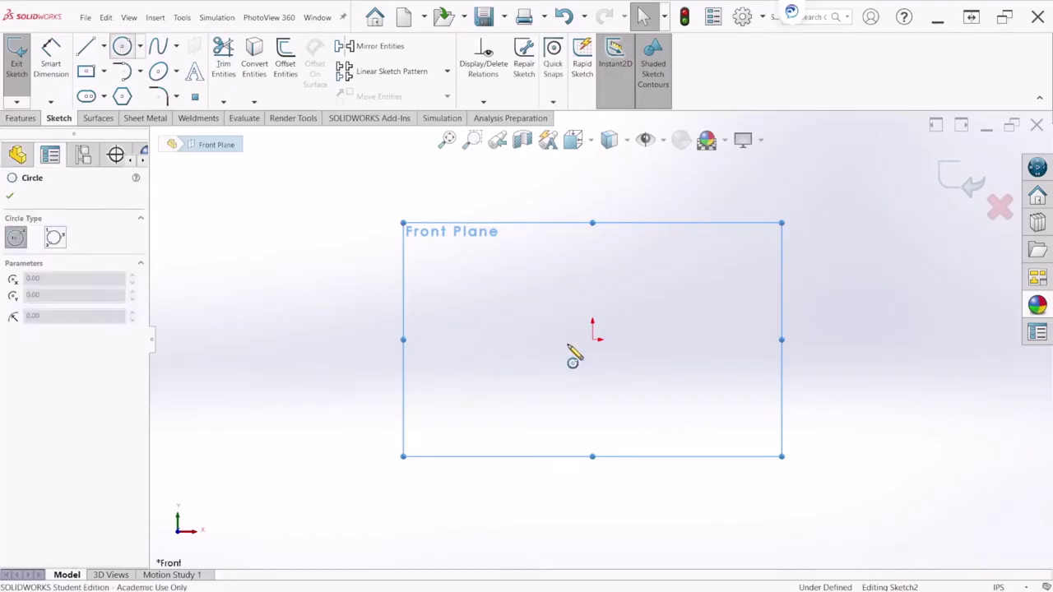
{"action": "left_click", "coordinate": [593, 339]}
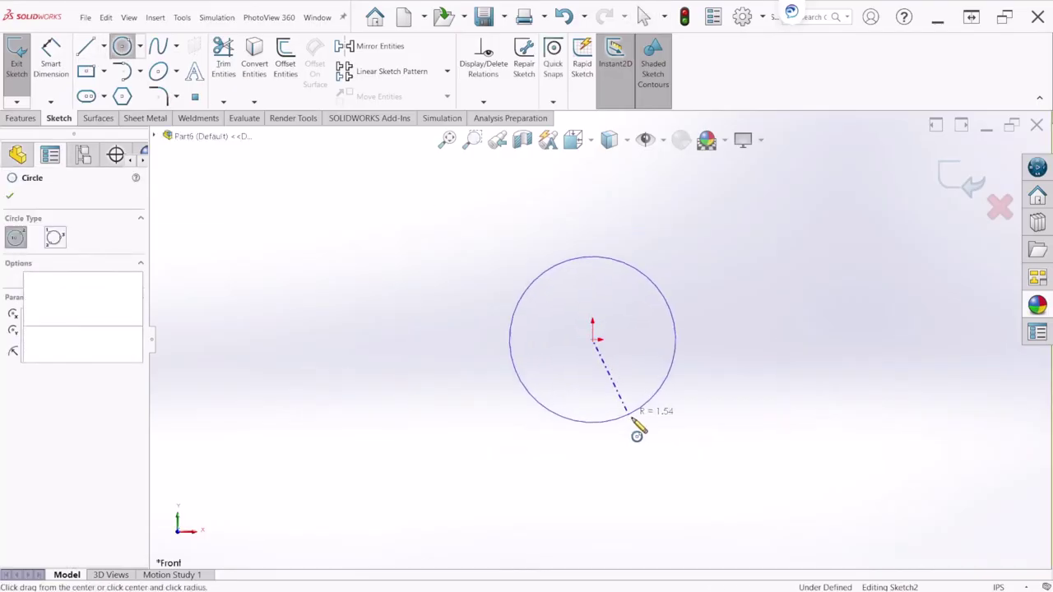
{"action": "left_click", "coordinate": [631, 418]}
- Dimension the circle's diameter and set it to 24 in
{"action": "left_click", "coordinate": [51, 58]}
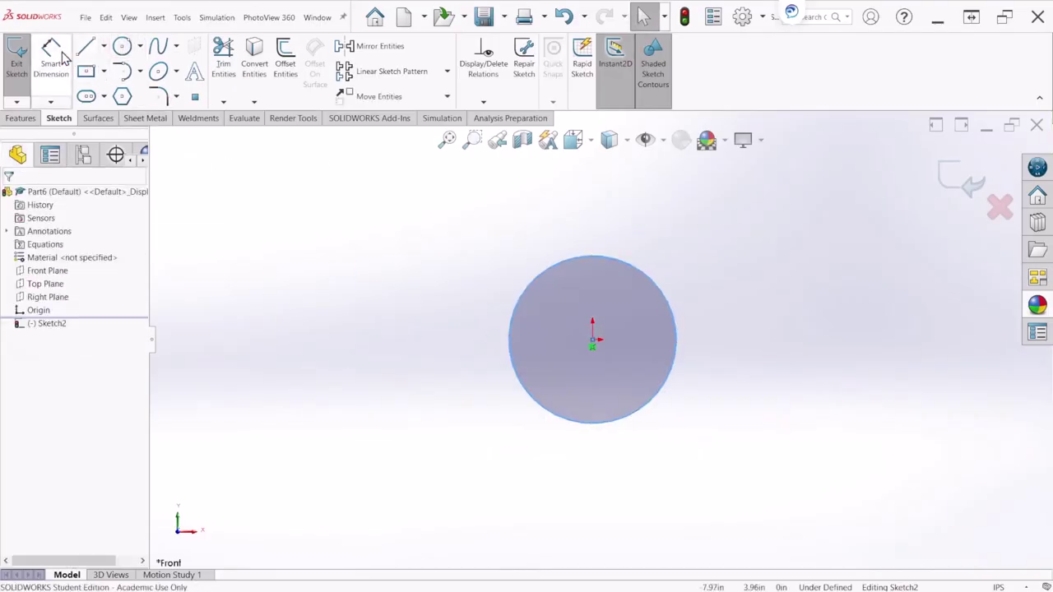
{"action": "left_click", "coordinate": [663, 287]}
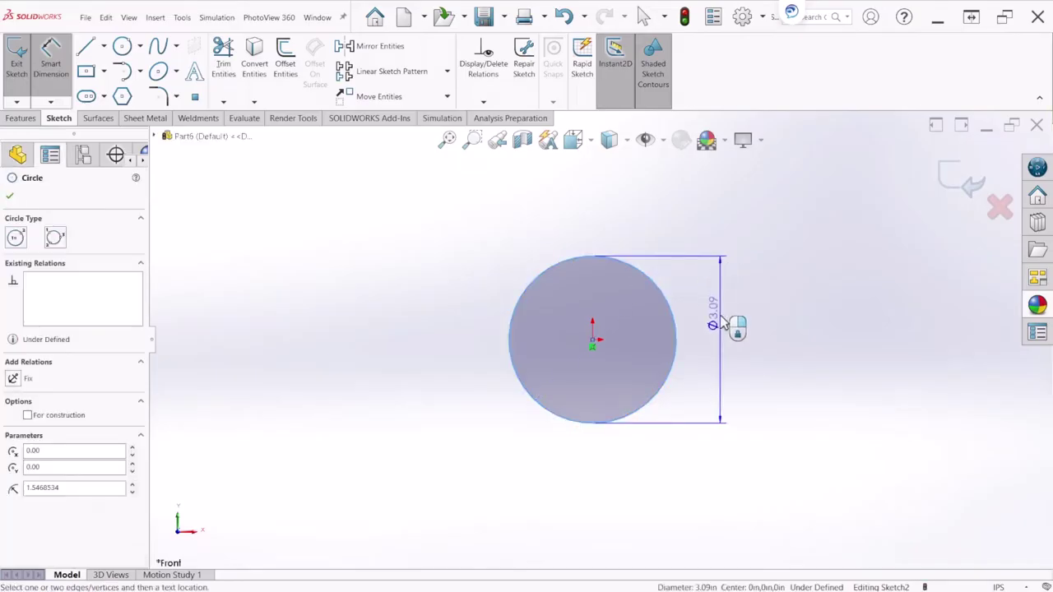
{"action": "left_click", "coordinate": [722, 321]}
{"action": "type", "text": "24"}
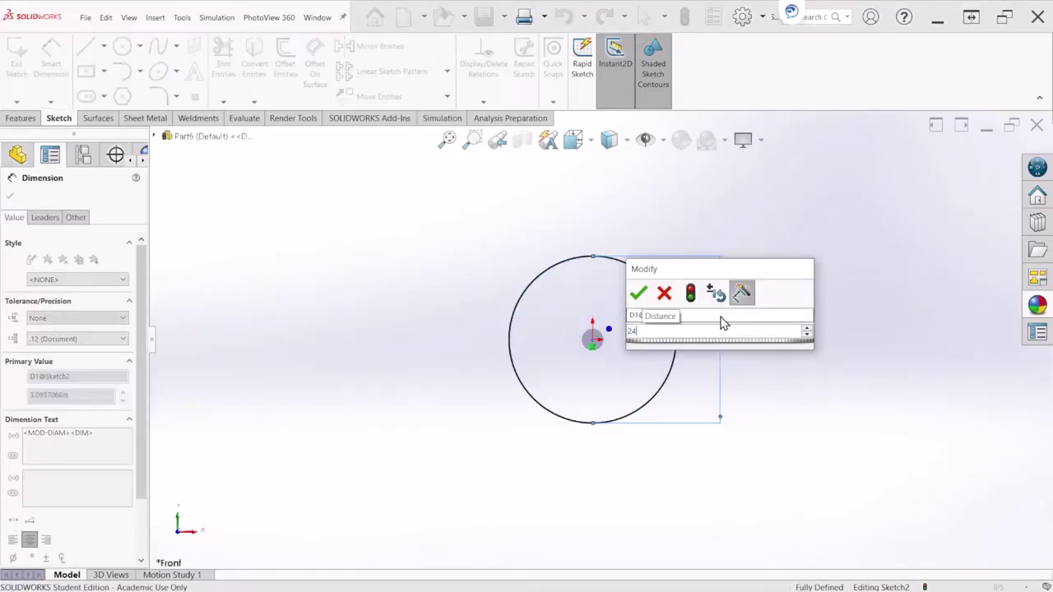
{"action": "key", "text": "Return"}
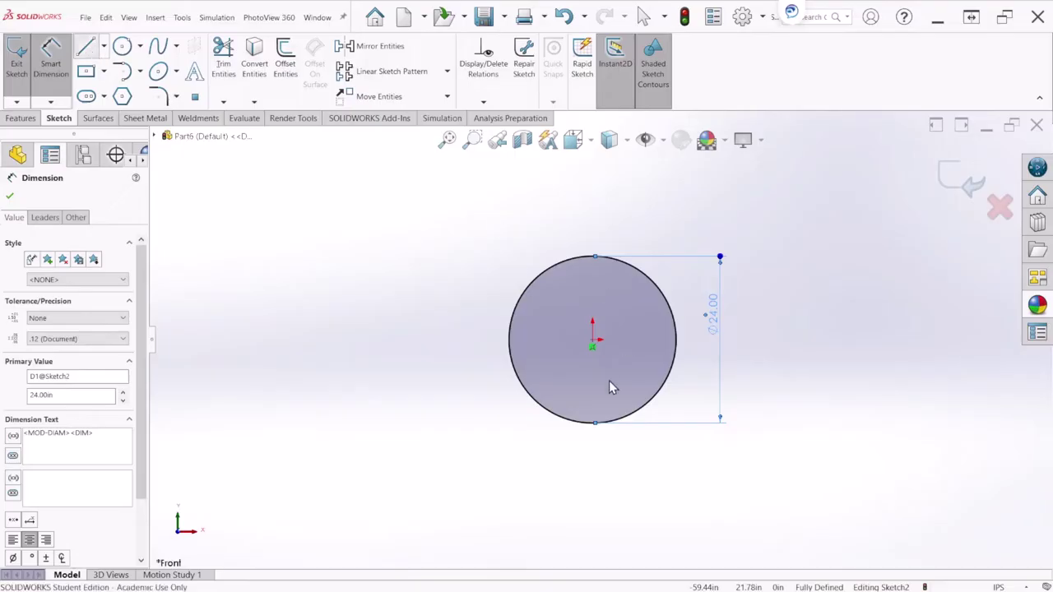
- Draw a horizontal line across the circle's diameter, trim away the lower half of the circle and exit the sketch
{"action": "key", "text": "l"}
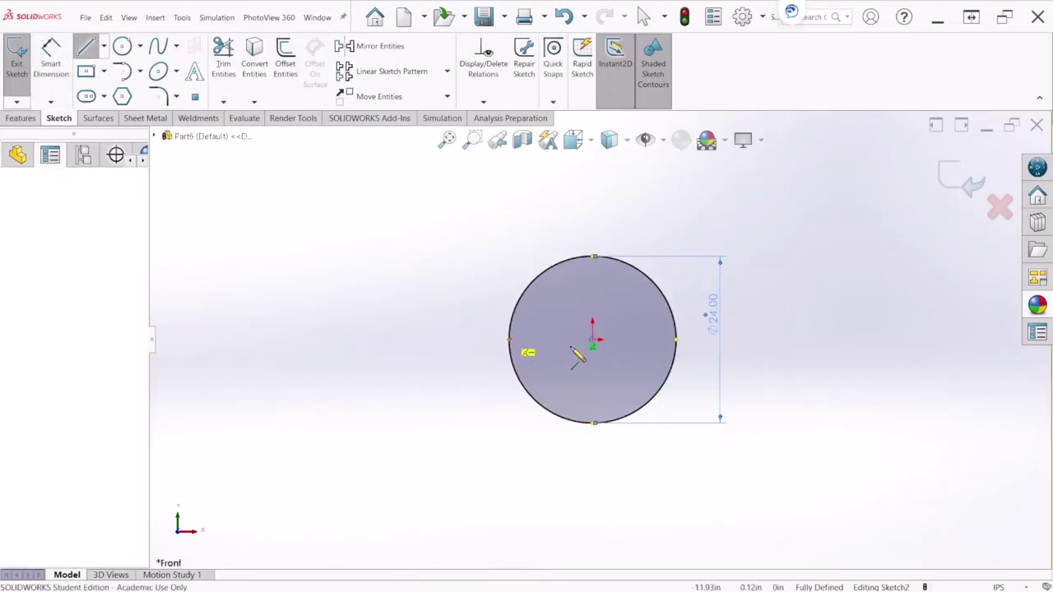
{"action": "left_click", "coordinate": [676, 338]}
{"action": "key", "text": "Escape"}
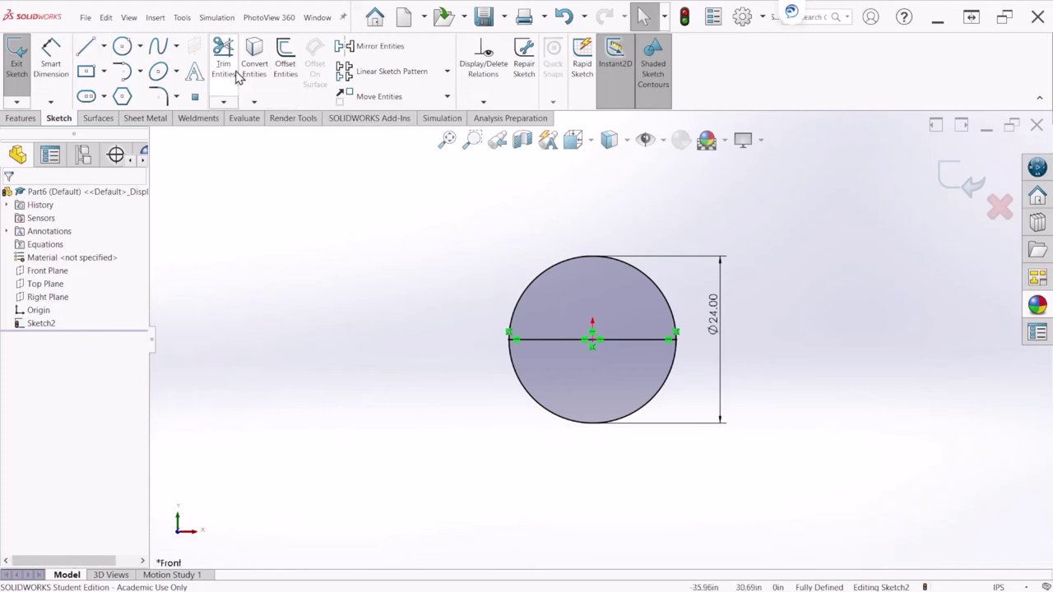
{"action": "left_click", "coordinate": [230, 70]}
{"action": "left_click", "coordinate": [668, 391]}
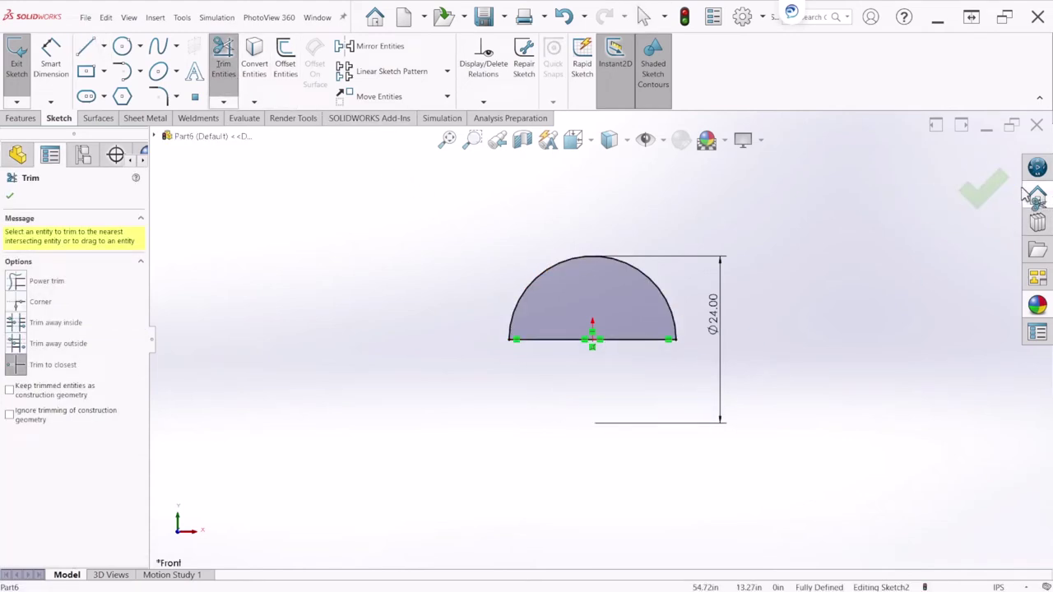
{"action": "left_click", "coordinate": [983, 188]}
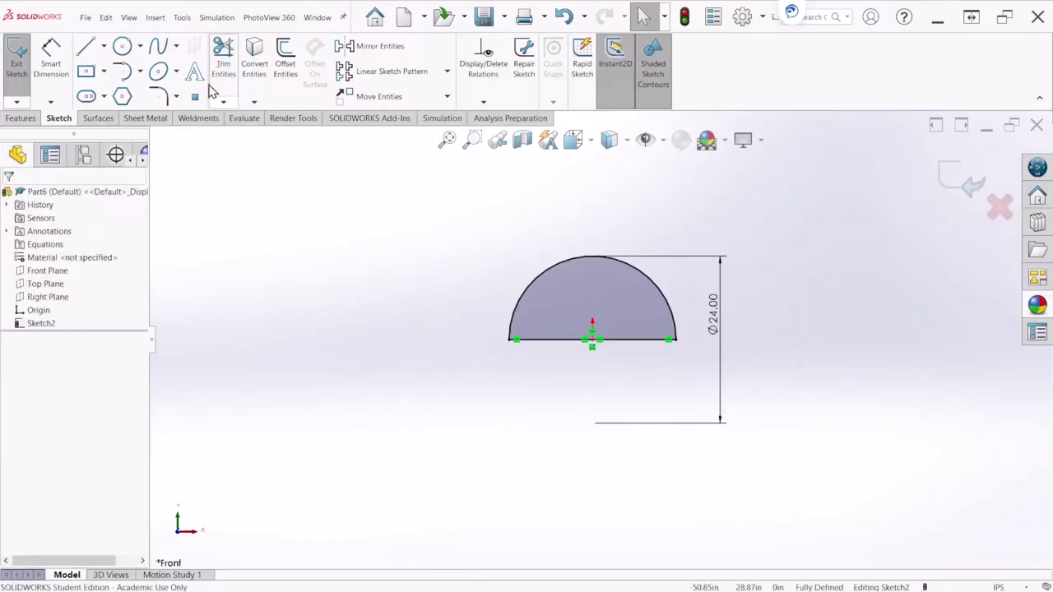
{"action": "left_click", "coordinate": [937, 178]}
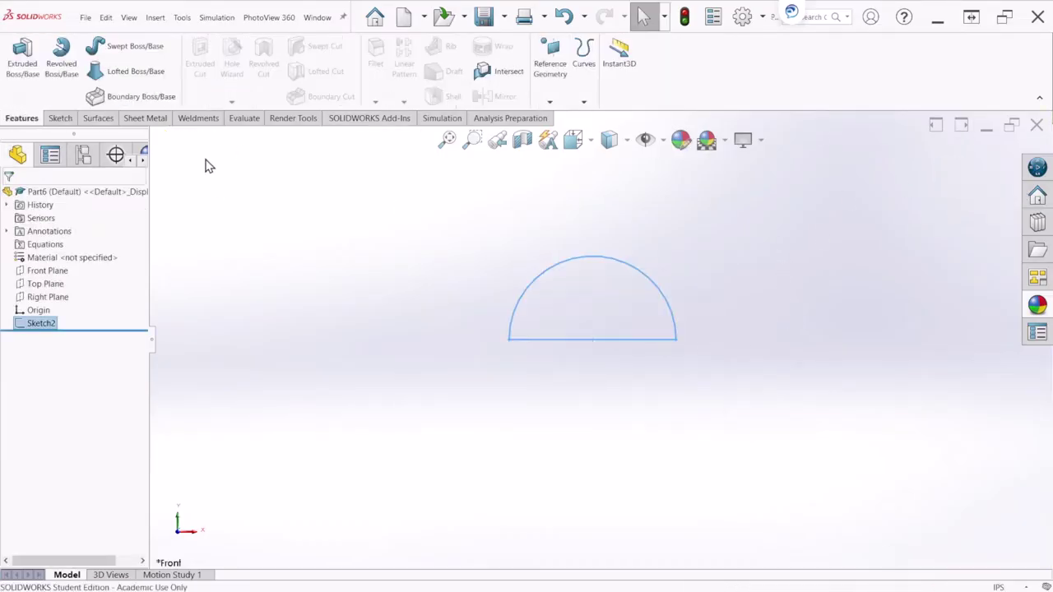
- Revolve the semicircle 360 degrees about its straight line to form a solid sphere
{"action": "left_click", "coordinate": [70, 73]}
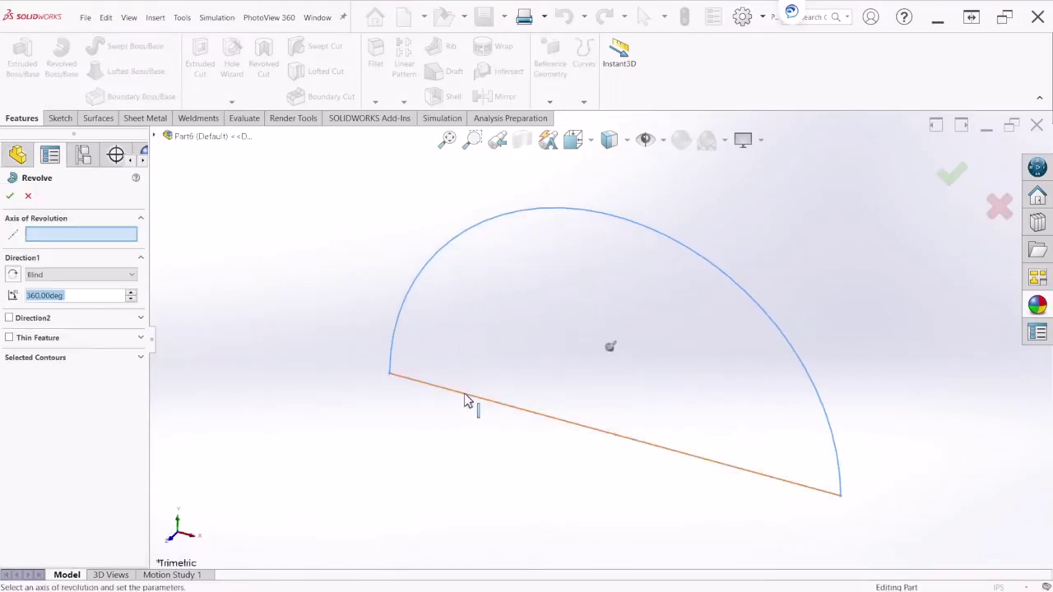
{"action": "left_click", "coordinate": [465, 400]}
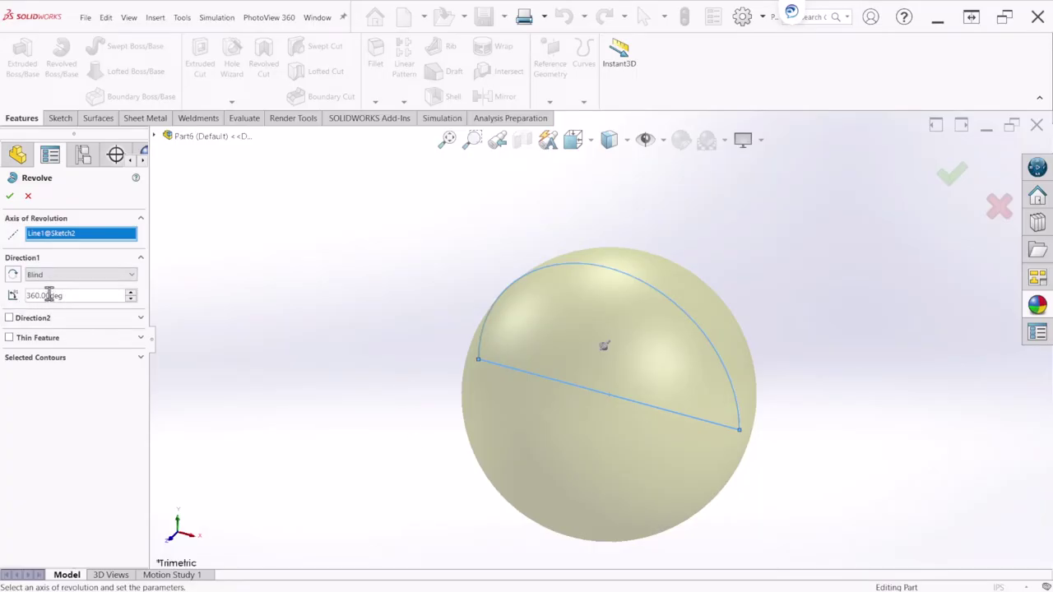
{"action": "left_click", "coordinate": [10, 198]}
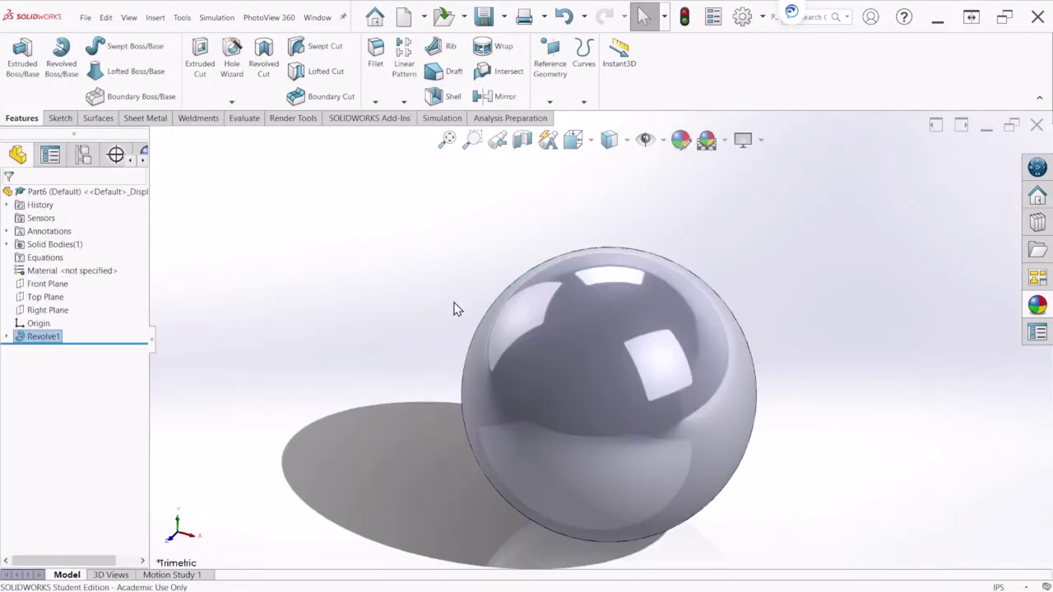
{"action": "scroll", "coordinate": [493, 306], "scroll_direction": "up", "scroll_amount": 2}
{"action": "scroll", "coordinate": [576, 411], "scroll_direction": "down", "scroll_amount": 1}
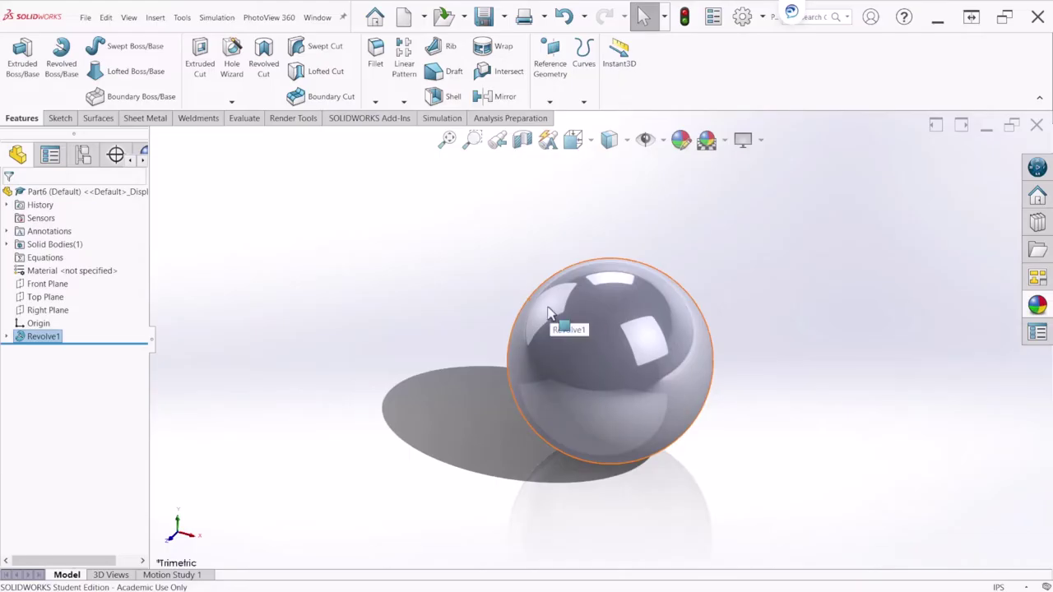
- Apply a magenta colour from the standard swatches to the whole sphere part
{"action": "left_click", "coordinate": [78, 193]}
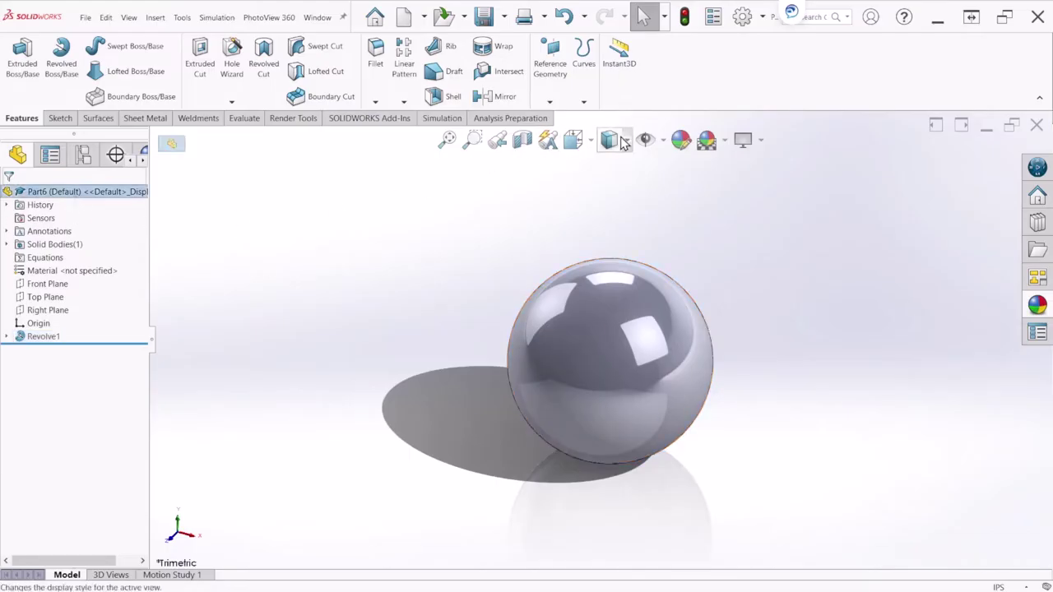
{"action": "left_click", "coordinate": [681, 140]}
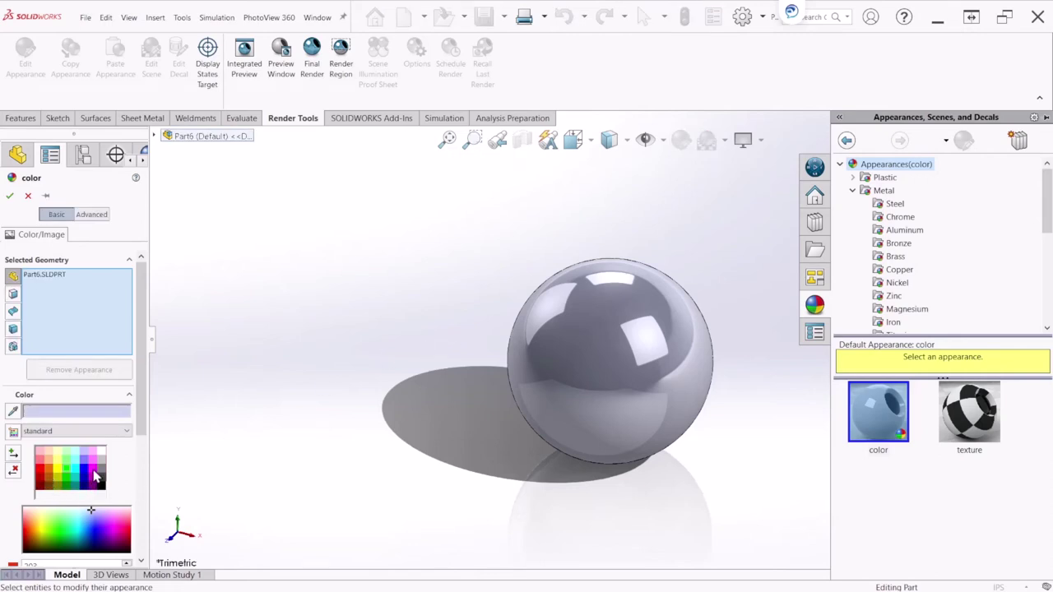
{"action": "left_click", "coordinate": [94, 472]}
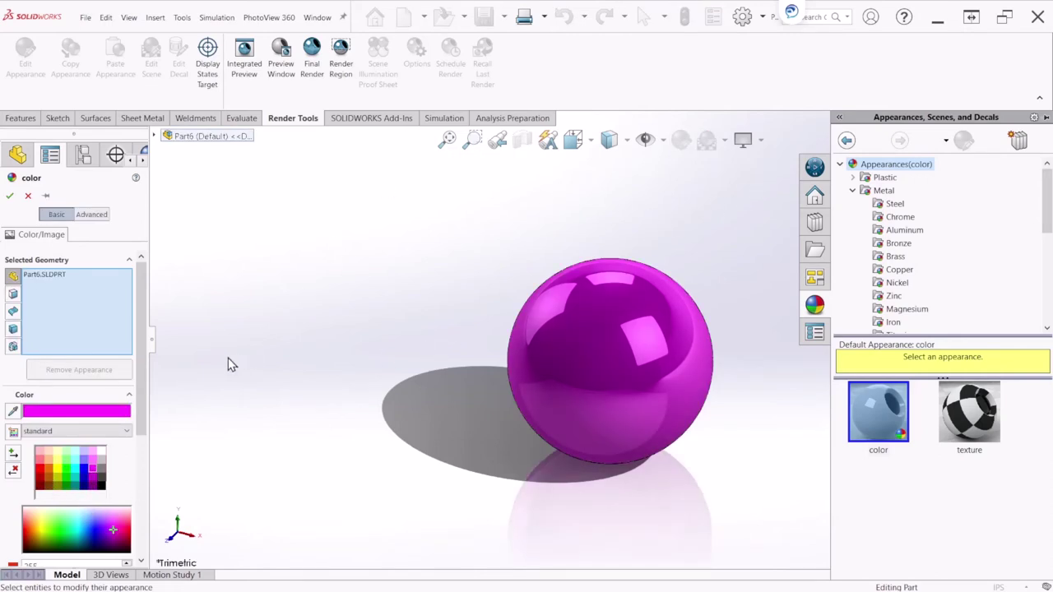
{"action": "left_click", "coordinate": [11, 196]}
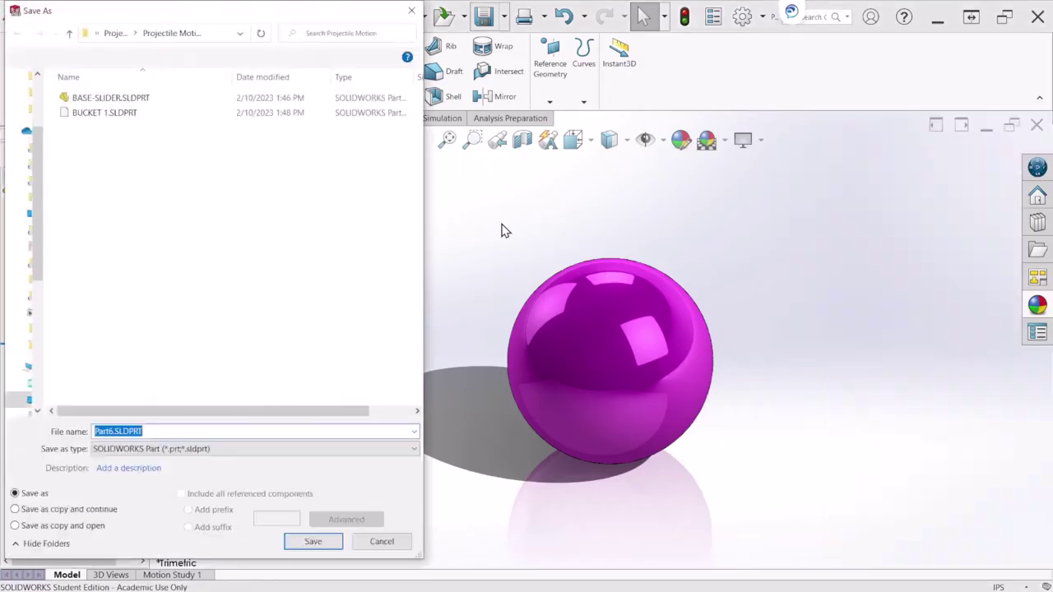
- Save the sphere part as BALL 1 in the Projectile Motion folder
{"action": "type", "text": "BALL"}
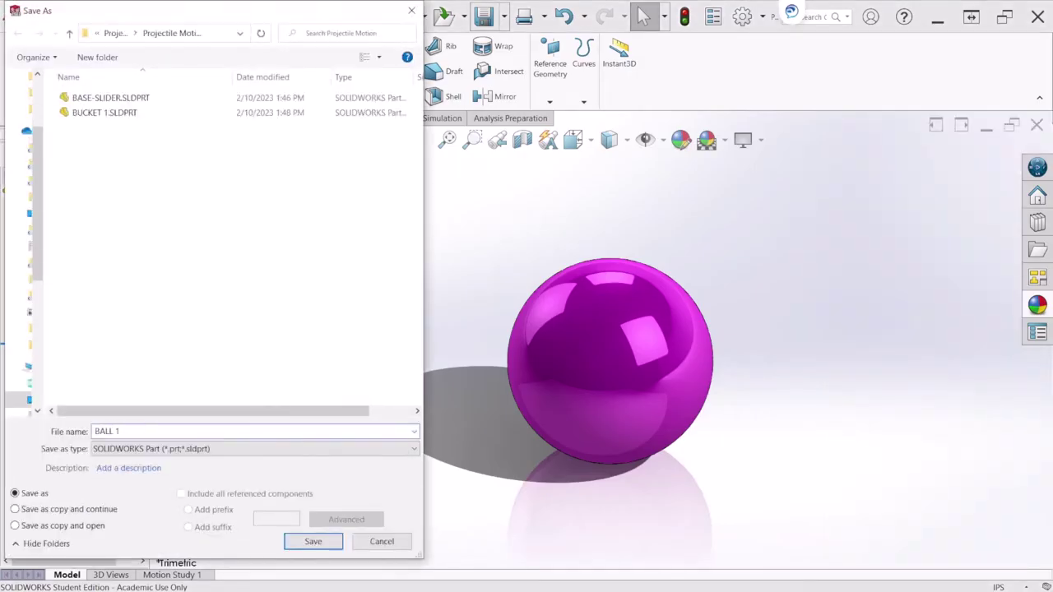
{"action": "type", "text": " 1"}
{"action": "key", "text": "Return"}
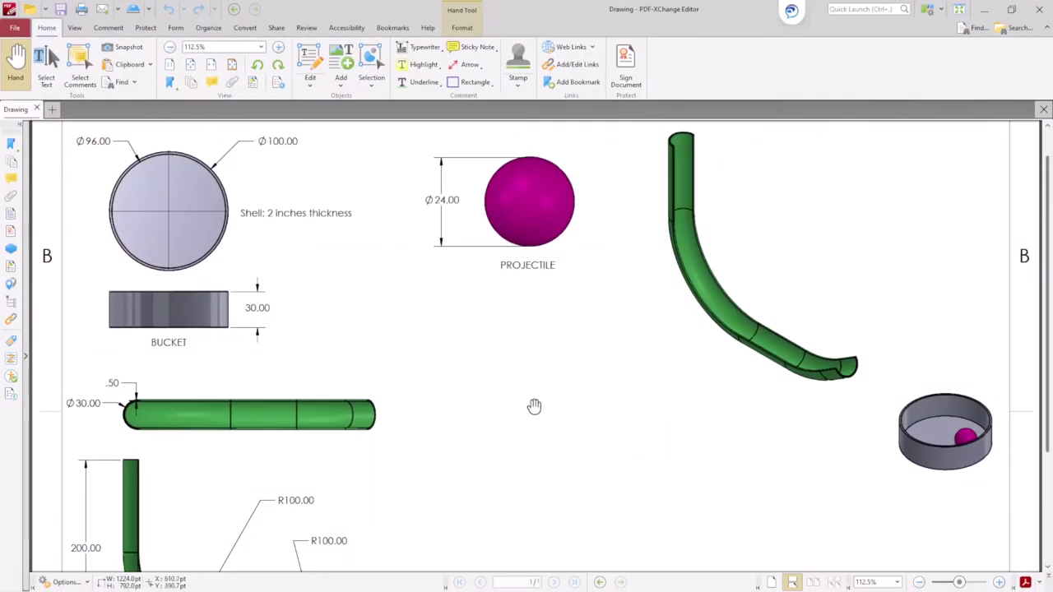
- Review the whole projectile assembly layout in the PDF drawing and switch back to SOLIDWORKS
{"action": "scroll", "coordinate": [534, 404], "scroll_direction": "down", "scroll_amount": 1}
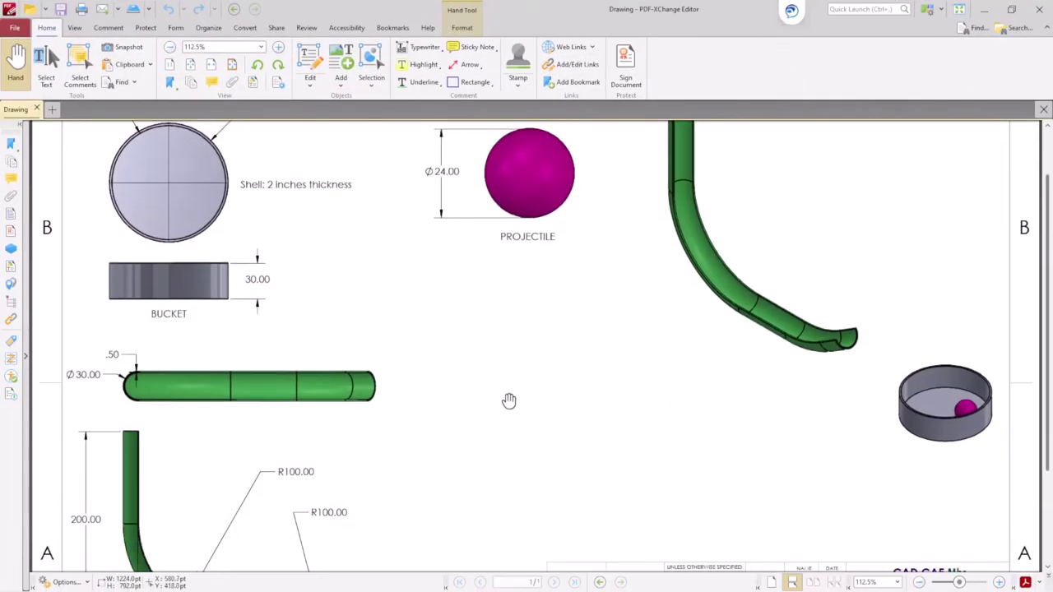
{"action": "scroll", "coordinate": [510, 400], "scroll_direction": "down", "scroll_amount": 2, "text": "ctrl"}
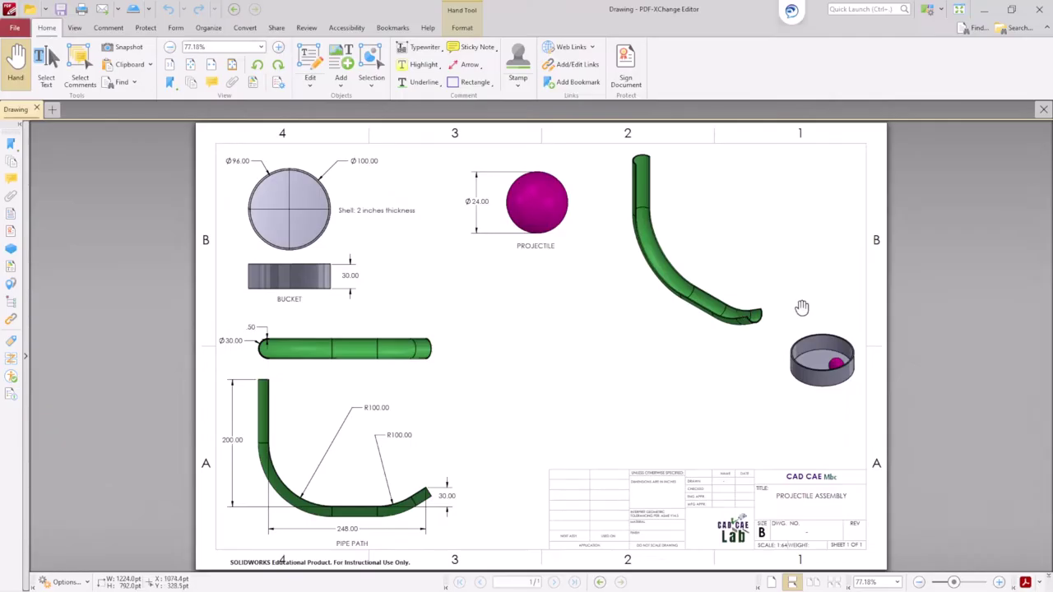
{"action": "left_click", "coordinate": [987, 9]}
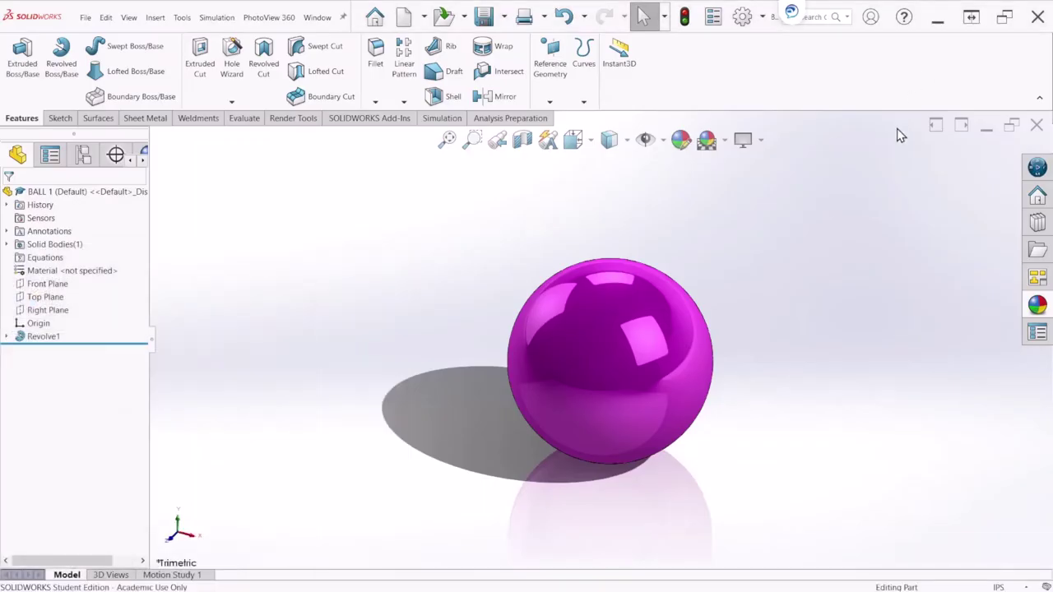
- Create a new assembly document and dismiss the initial component insertion
{"action": "left_click", "coordinate": [405, 17]}
{"action": "left_click", "coordinate": [289, 188]}
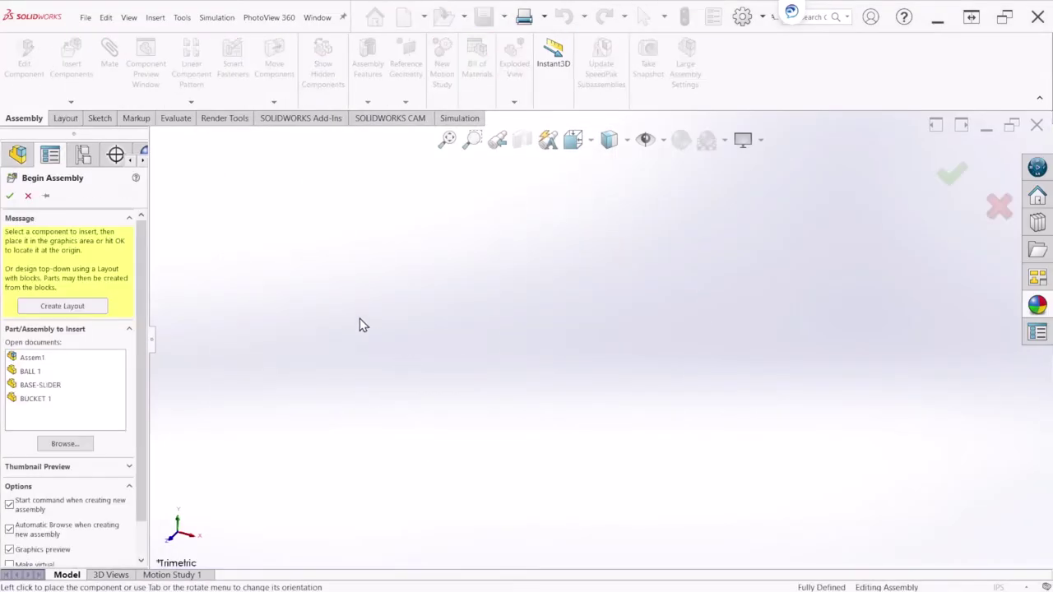
{"action": "key", "text": "Escape"}
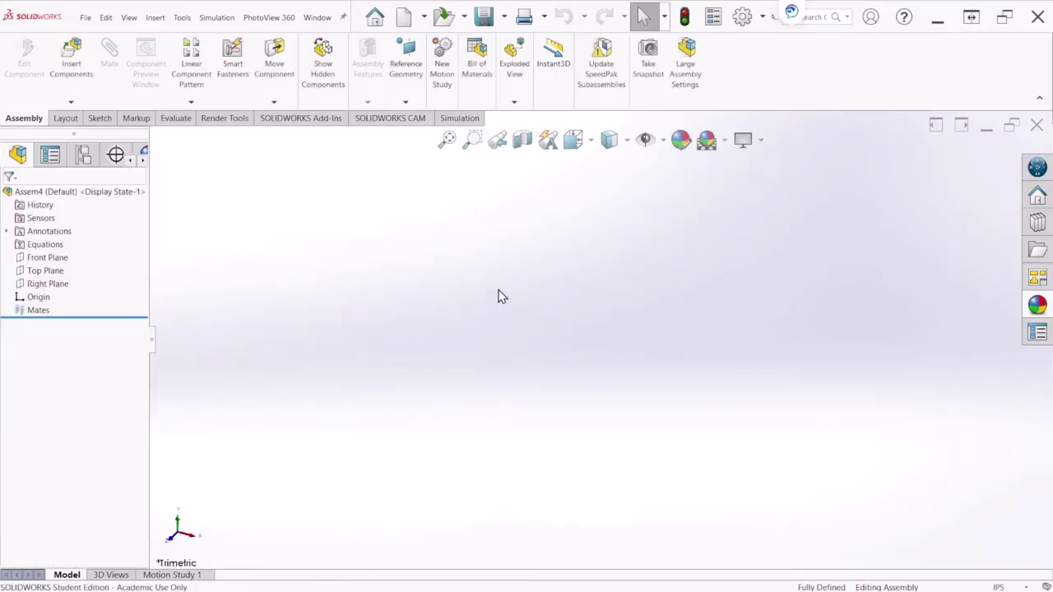
- Check the unit system in the new assembly's document properties, keeping IPS
{"action": "left_click", "coordinate": [744, 17]}
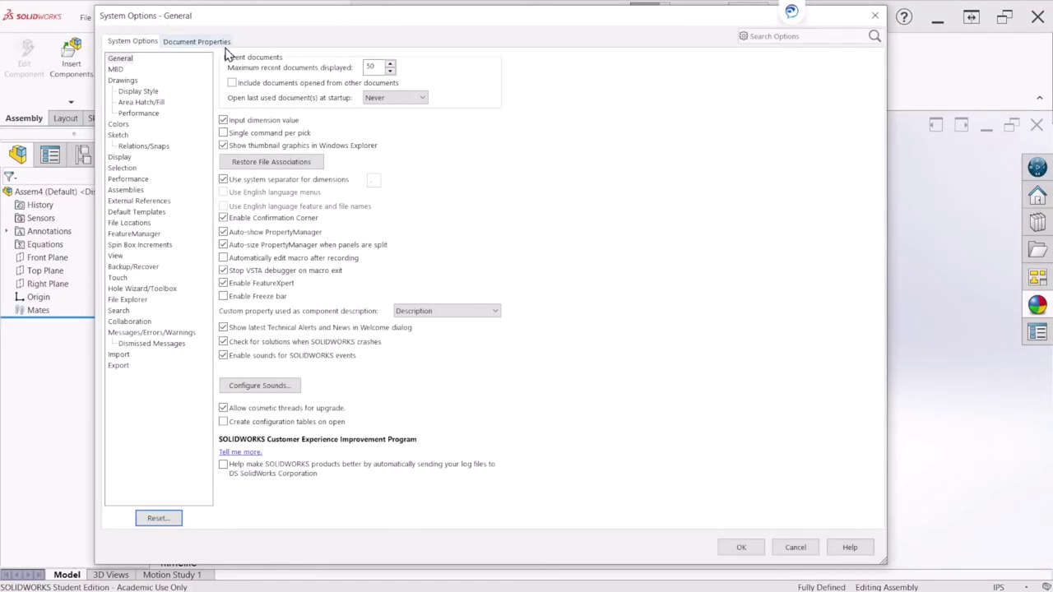
{"action": "left_click", "coordinate": [222, 42]}
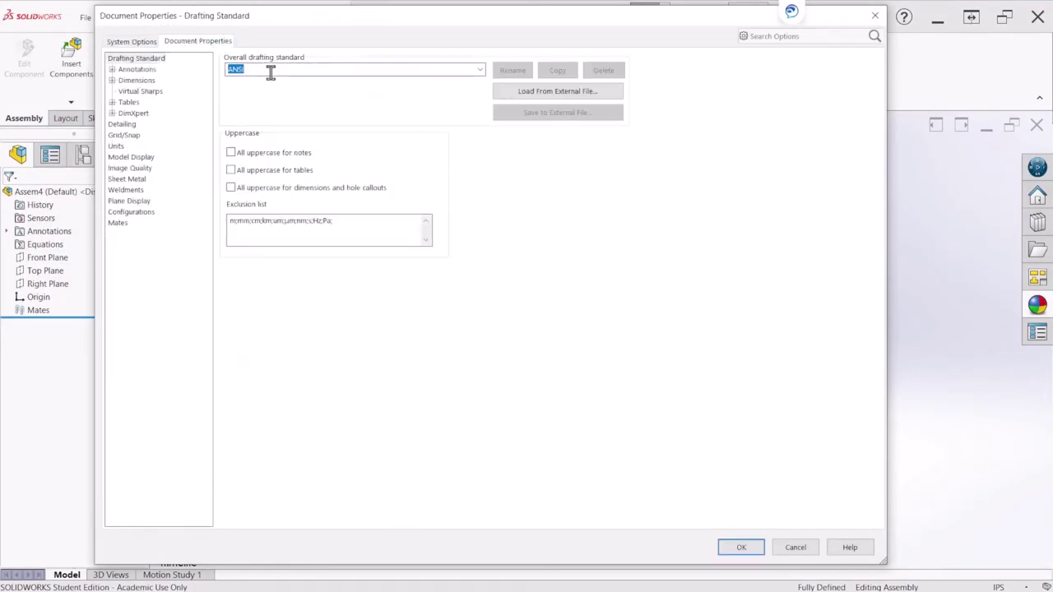
{"action": "left_click", "coordinate": [117, 145]}
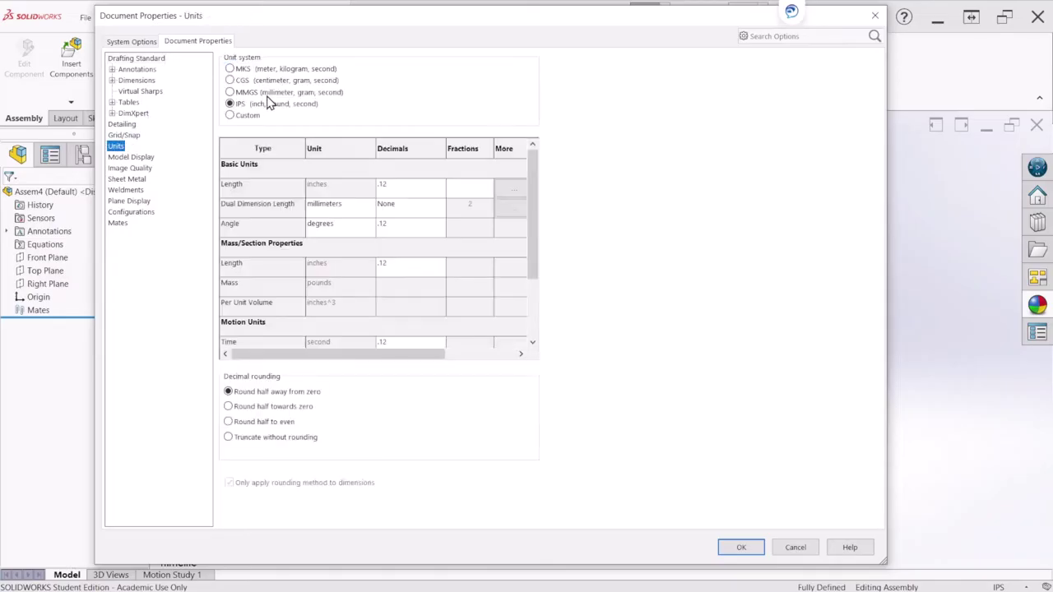
{"action": "left_click", "coordinate": [735, 546]}
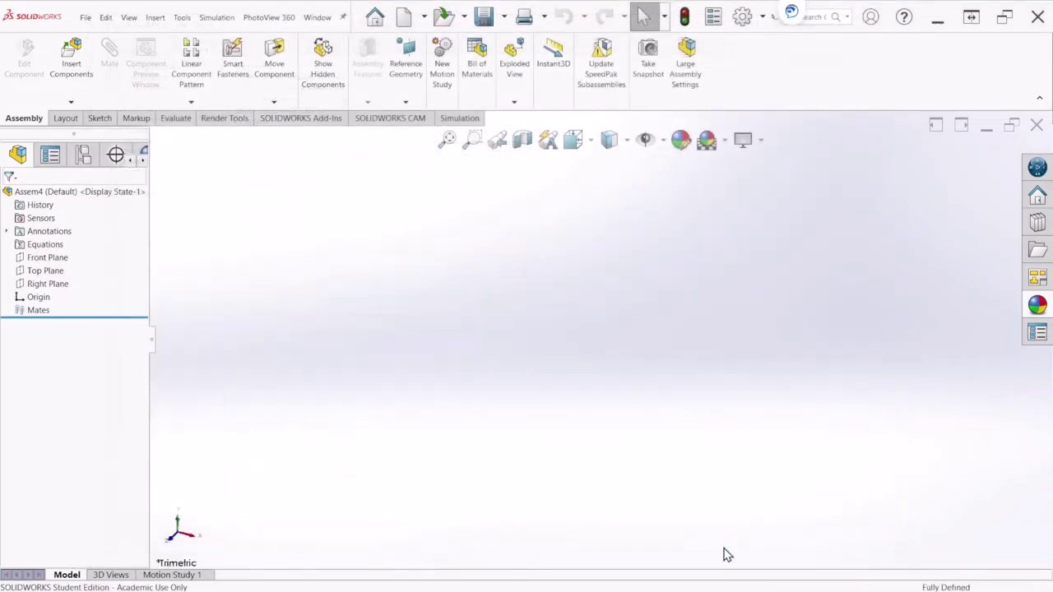
- Insert the BASE-SLIDER part from the Projectile Motion folder as the first component, fixed at the assembly origin
{"action": "left_click", "coordinate": [70, 66]}
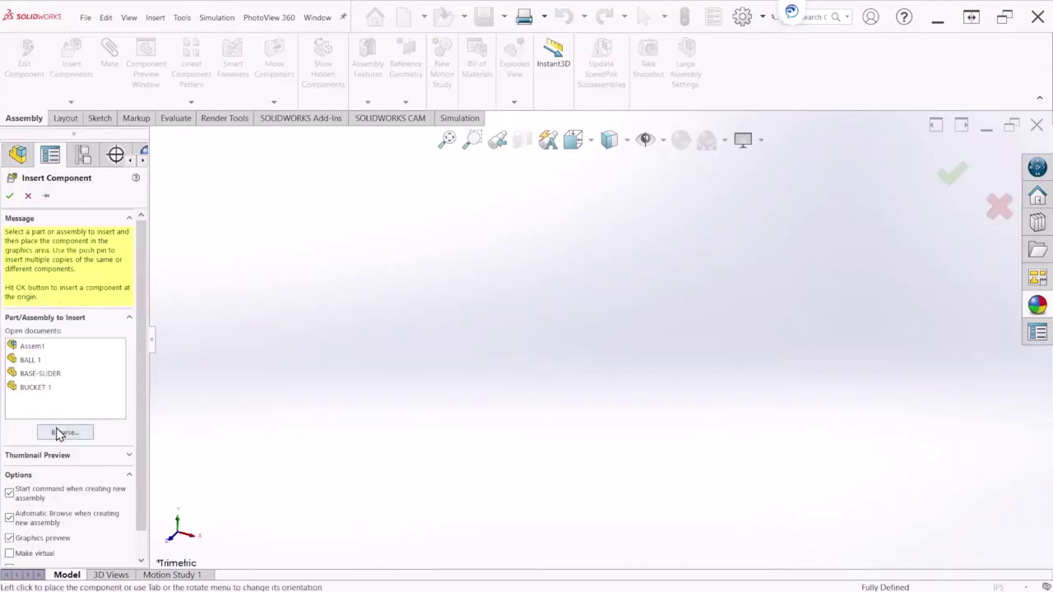
{"action": "left_click", "coordinate": [65, 433]}
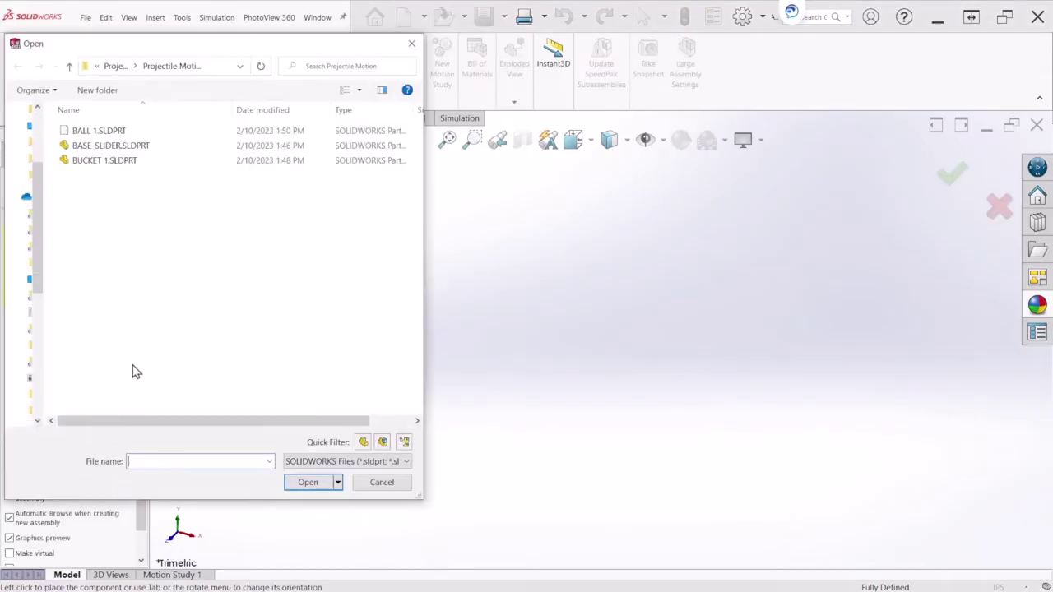
{"action": "left_click", "coordinate": [115, 146]}
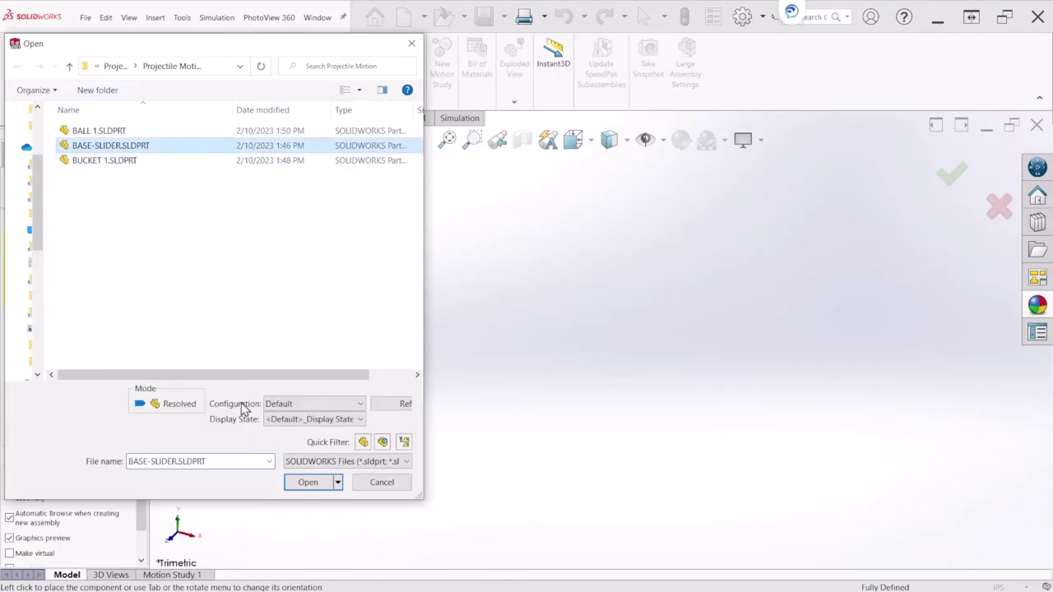
{"action": "left_click", "coordinate": [305, 482]}
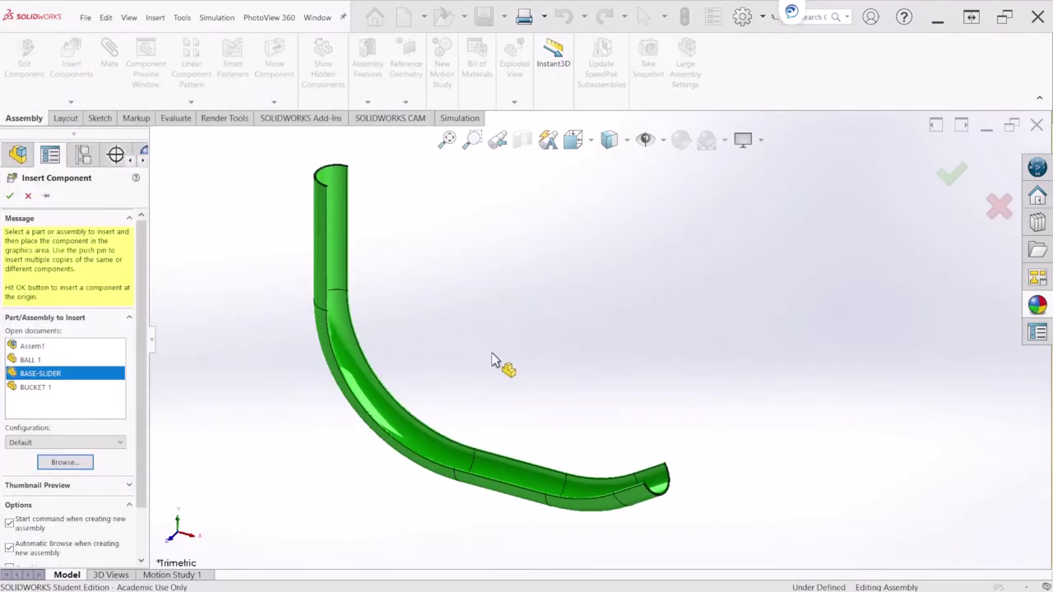
{"action": "left_click", "coordinate": [11, 196]}
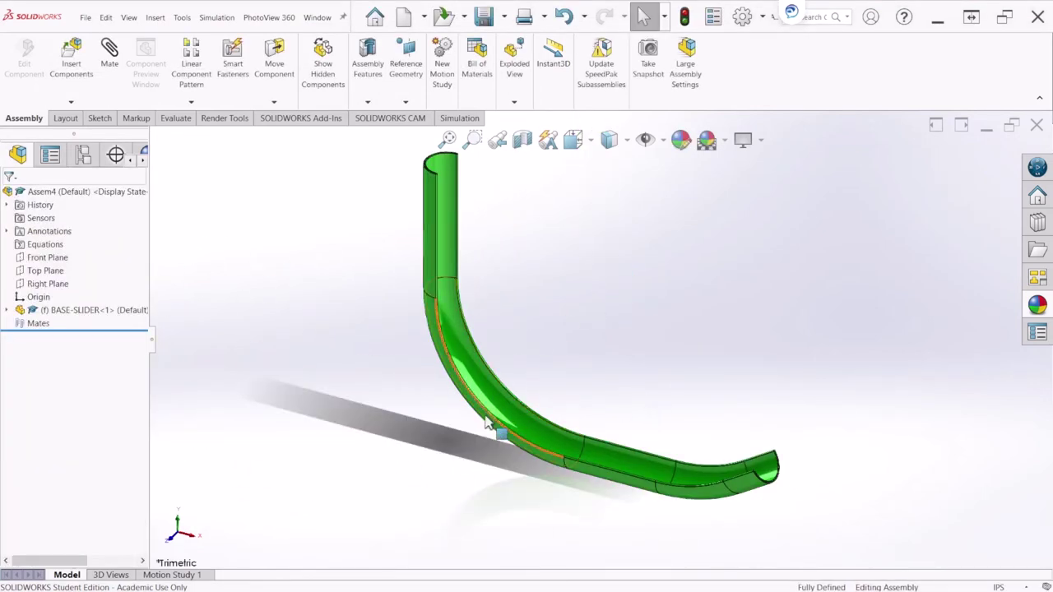
{"action": "key", "text": "f"}
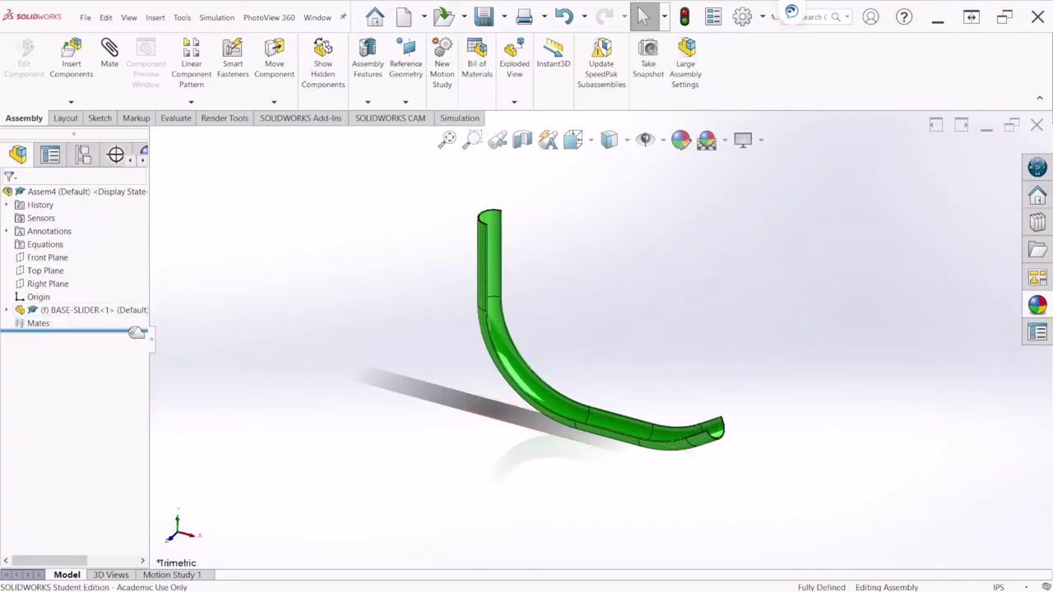
- Insert the BUCKET 1 part and place it beyond the lower outlet end of the slider
{"action": "left_click", "coordinate": [83, 69]}
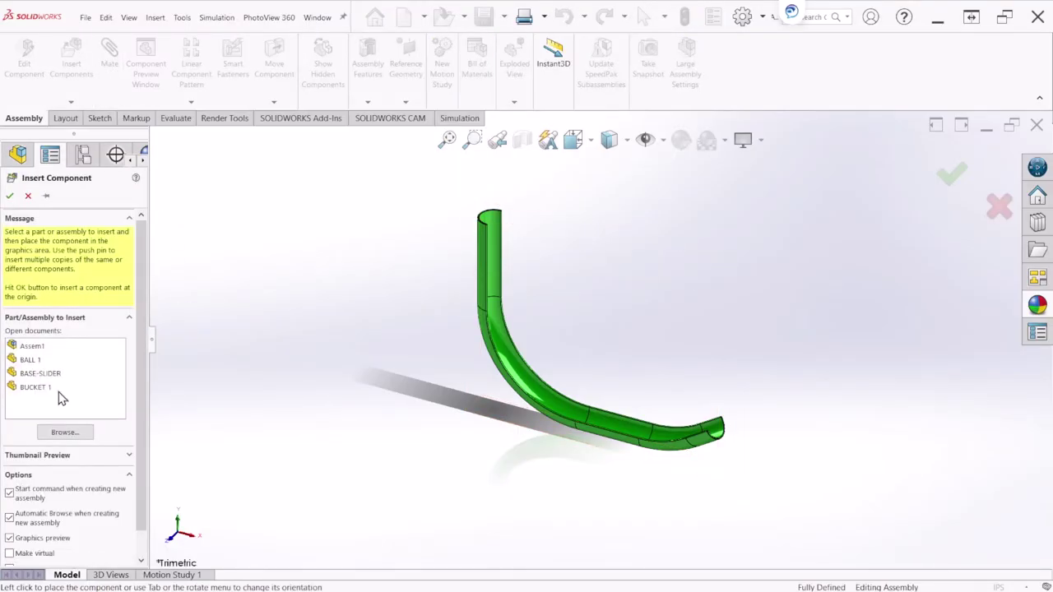
{"action": "left_click", "coordinate": [38, 388]}
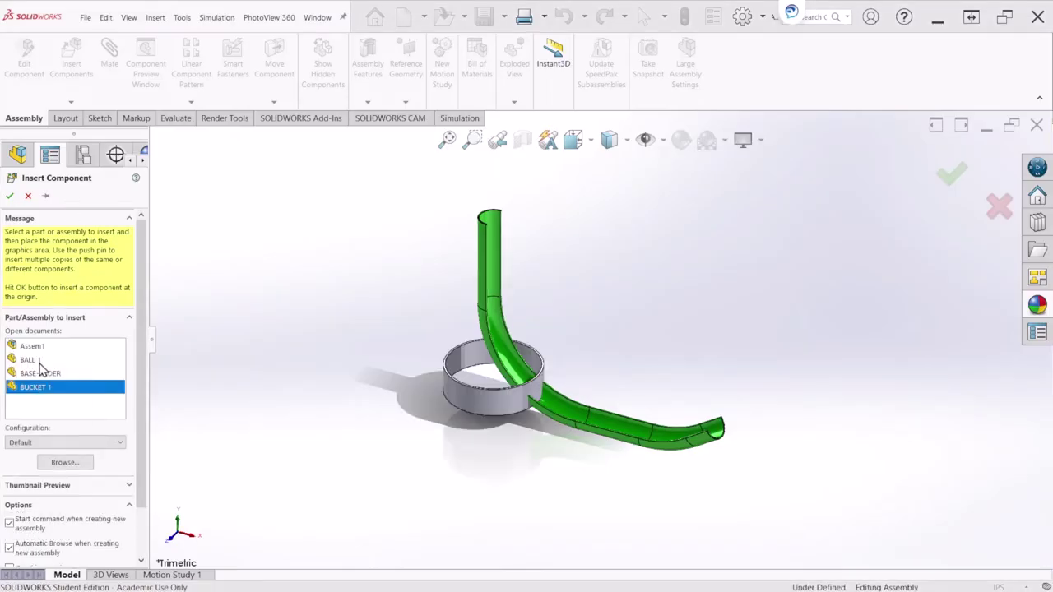
{"action": "left_click", "coordinate": [77, 467]}
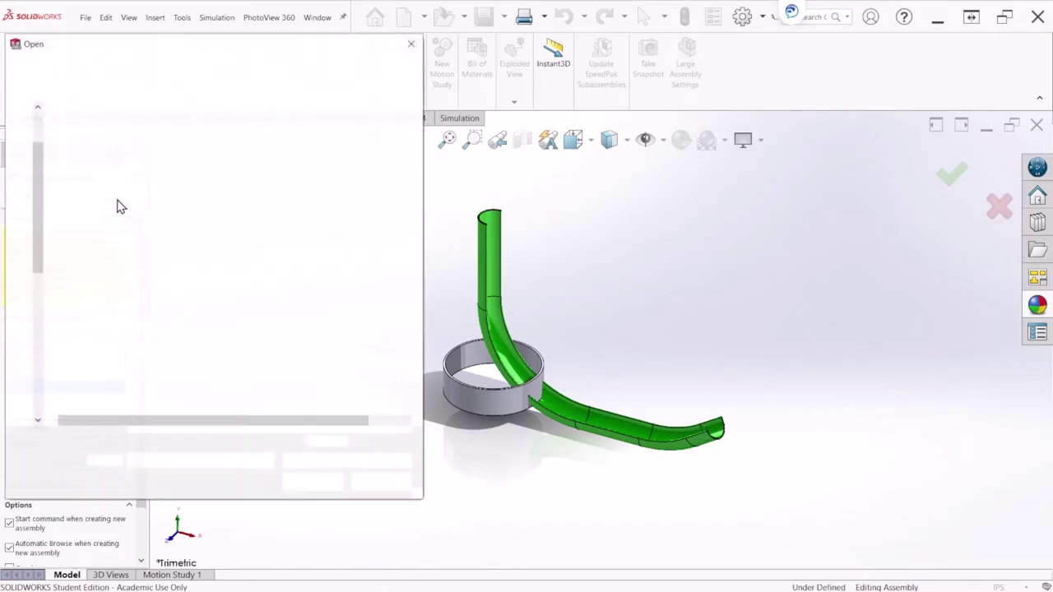
{"action": "double_click", "coordinate": [113, 161]}
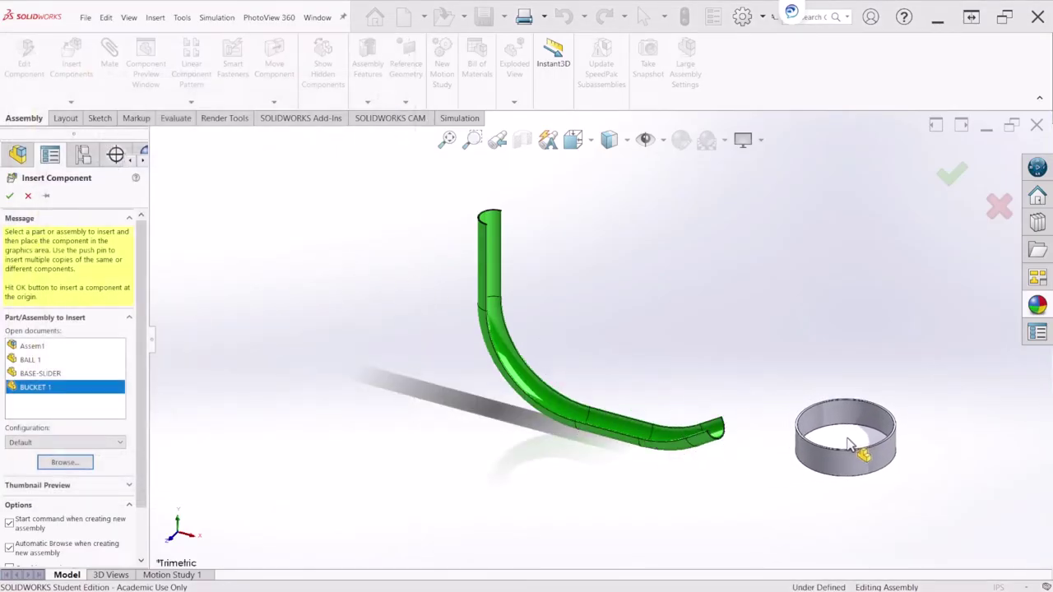
{"action": "left_click", "coordinate": [851, 445]}
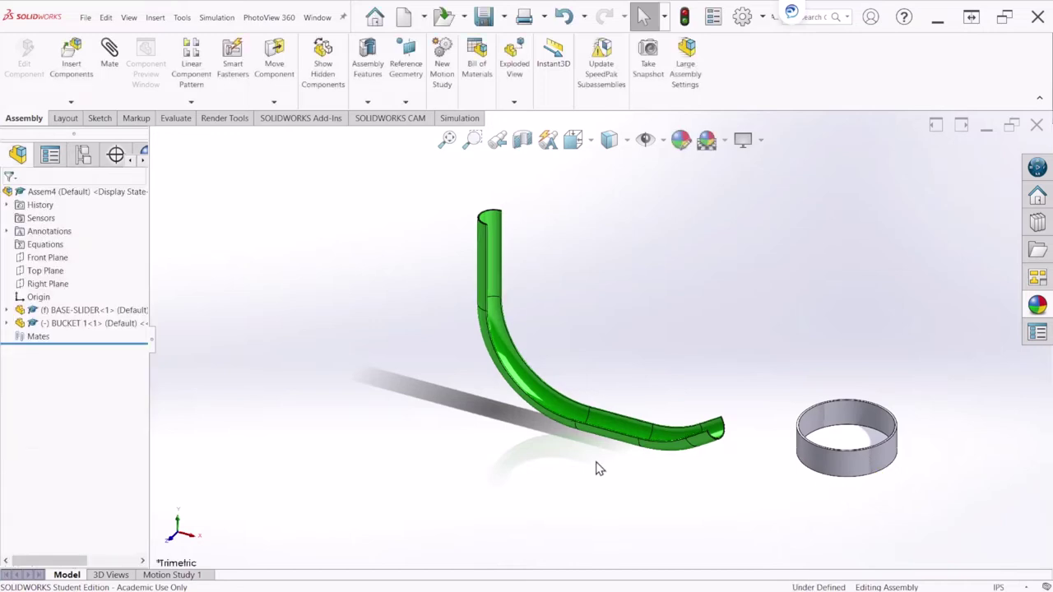
- Mate the Front Plane of BASE-SLIDER coincident with the Front Plane of BUCKET 1
{"action": "middle_click_drag", "start_coordinate": [851, 499], "coordinate": [814, 454]}
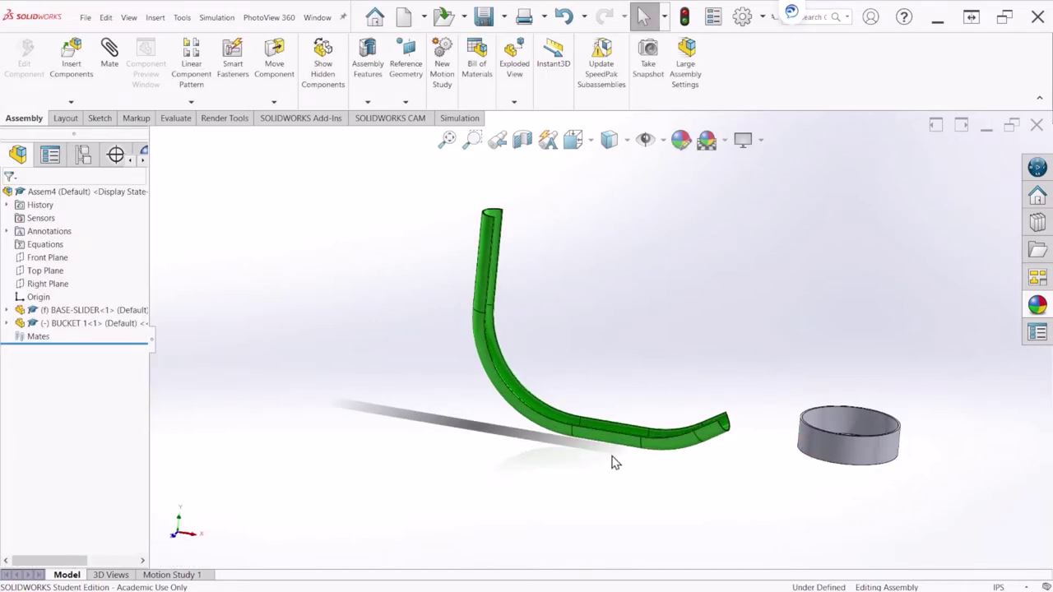
{"action": "middle_click_drag", "start_coordinate": [652, 441], "coordinate": [639, 451]}
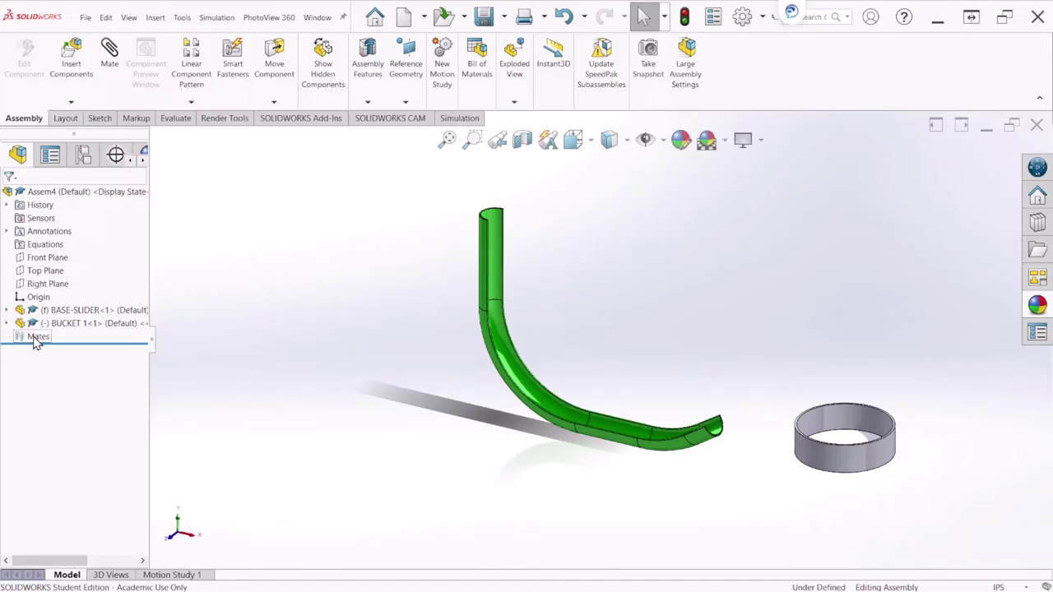
{"action": "left_click", "coordinate": [6, 310]}
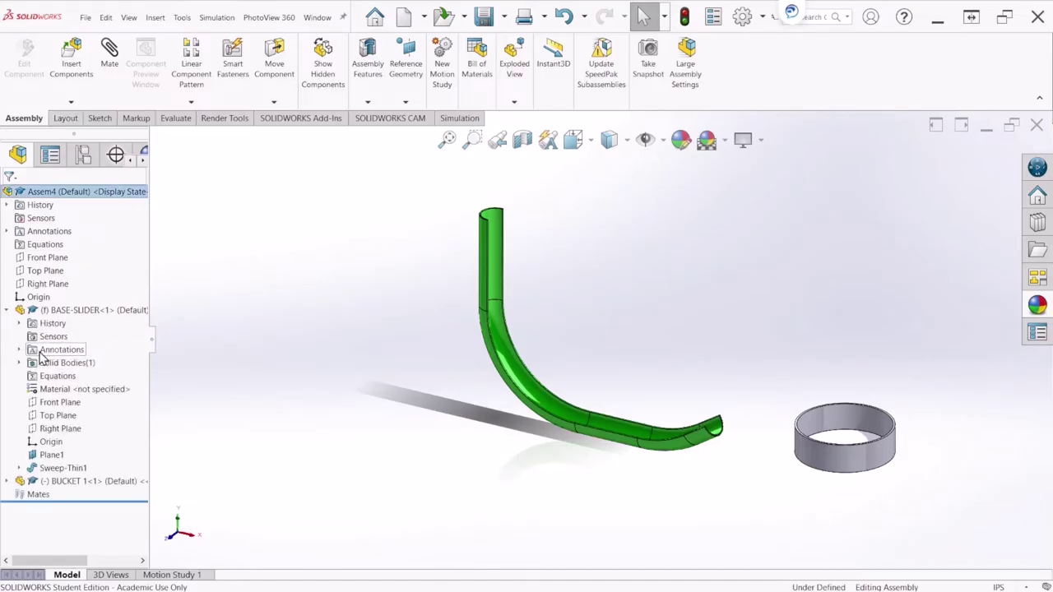
{"action": "left_click", "coordinate": [62, 403]}
{"action": "left_click", "coordinate": [6, 481]}
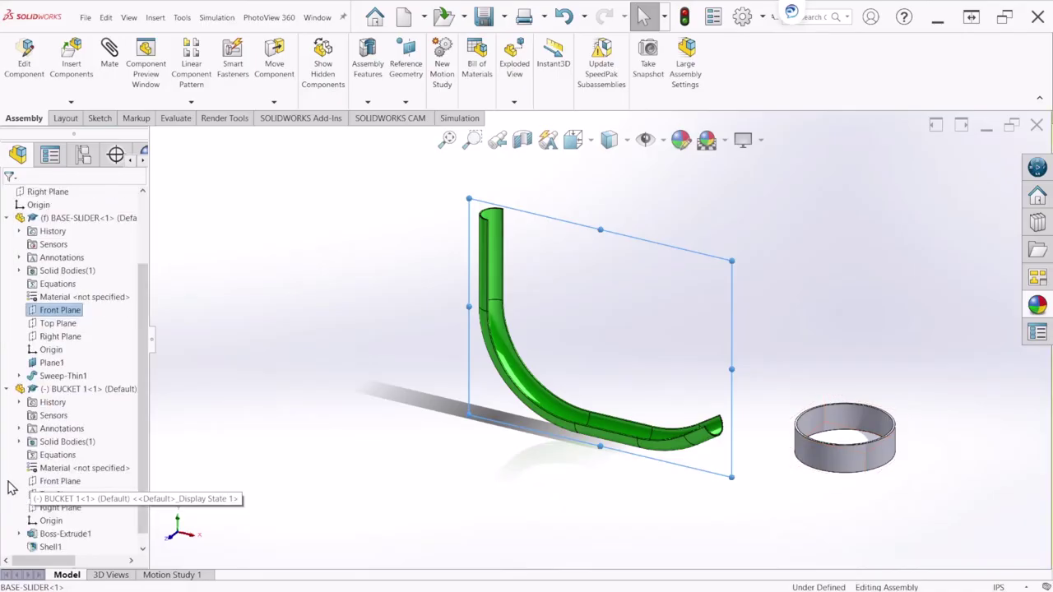
{"action": "left_click", "coordinate": [57, 484], "text": "ctrl"}
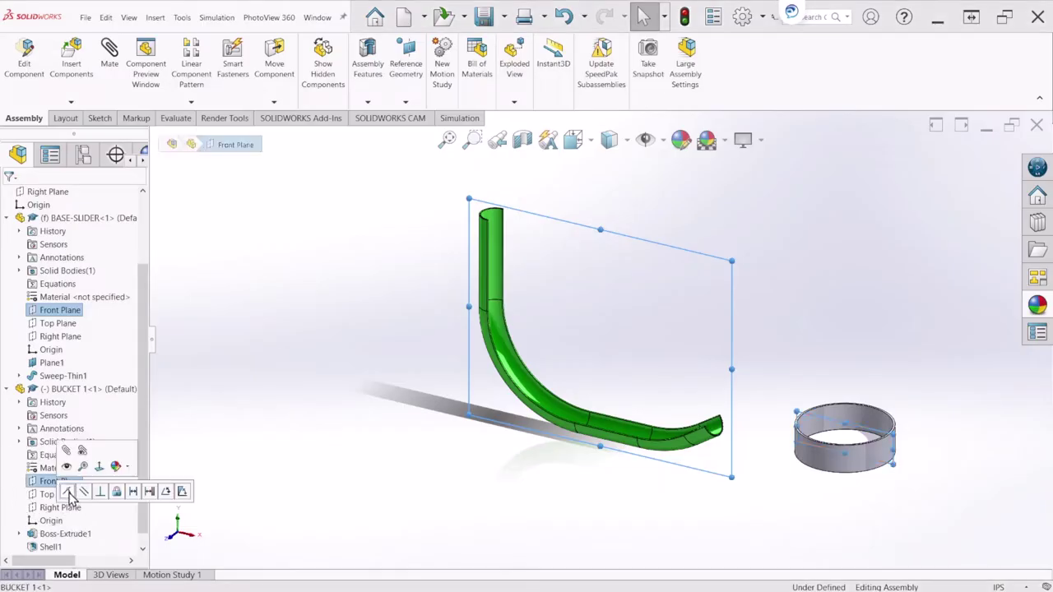
{"action": "left_click", "coordinate": [69, 493]}
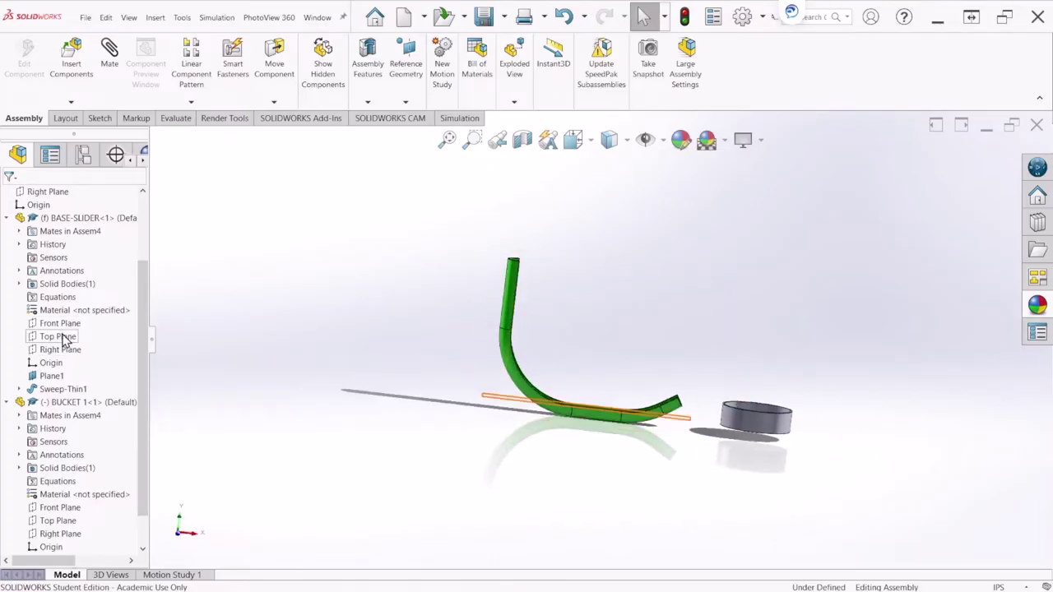
- Mate the Top Plane of BASE-SLIDER coincident with the Top Plane of BUCKET 1
{"action": "left_click", "coordinate": [64, 339]}
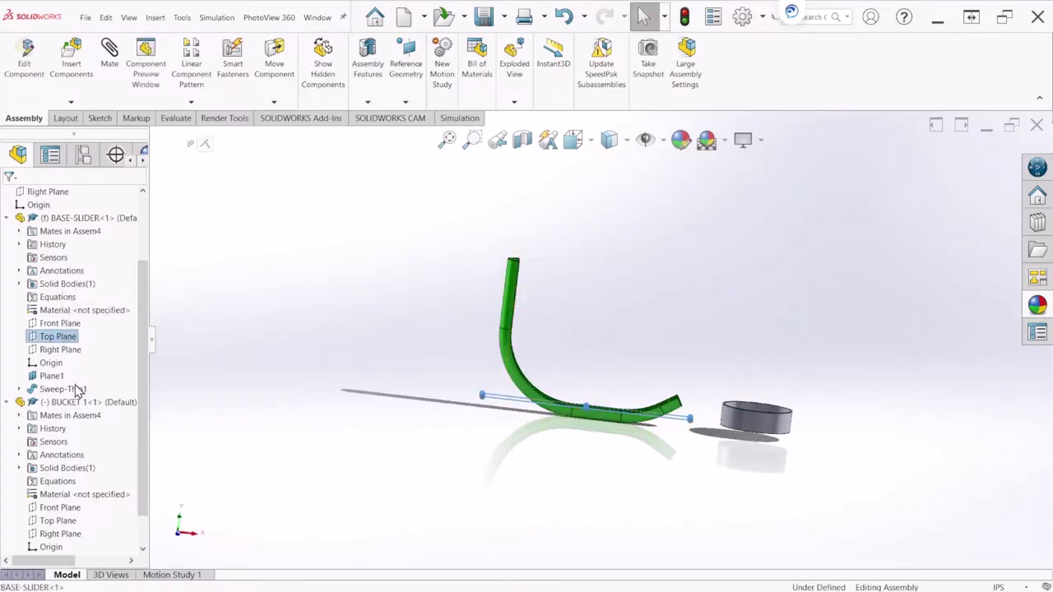
{"action": "left_click", "coordinate": [69, 526], "text": "ctrl"}
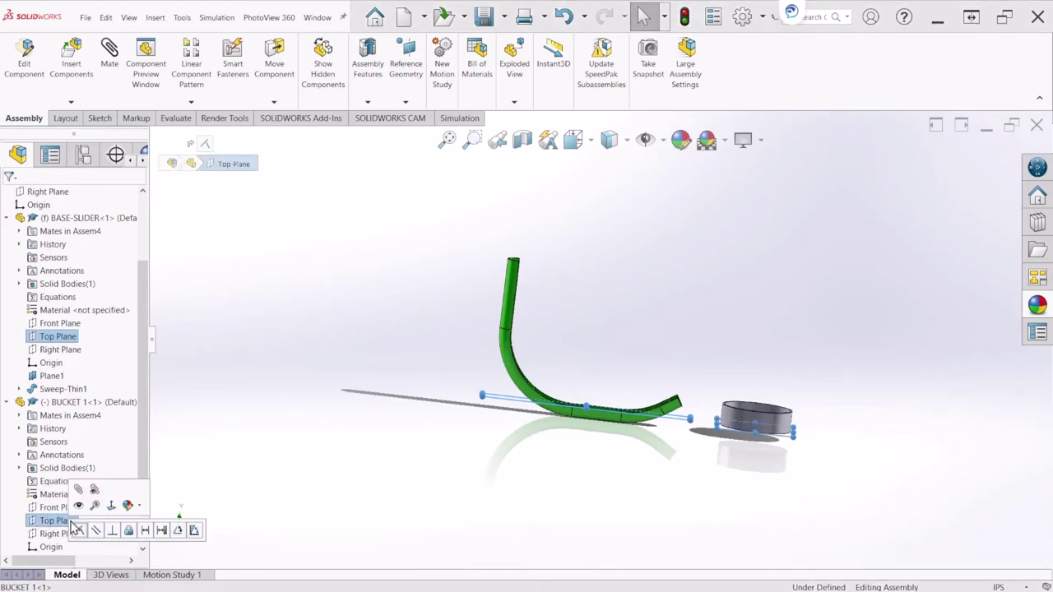
{"action": "left_click", "coordinate": [80, 530]}
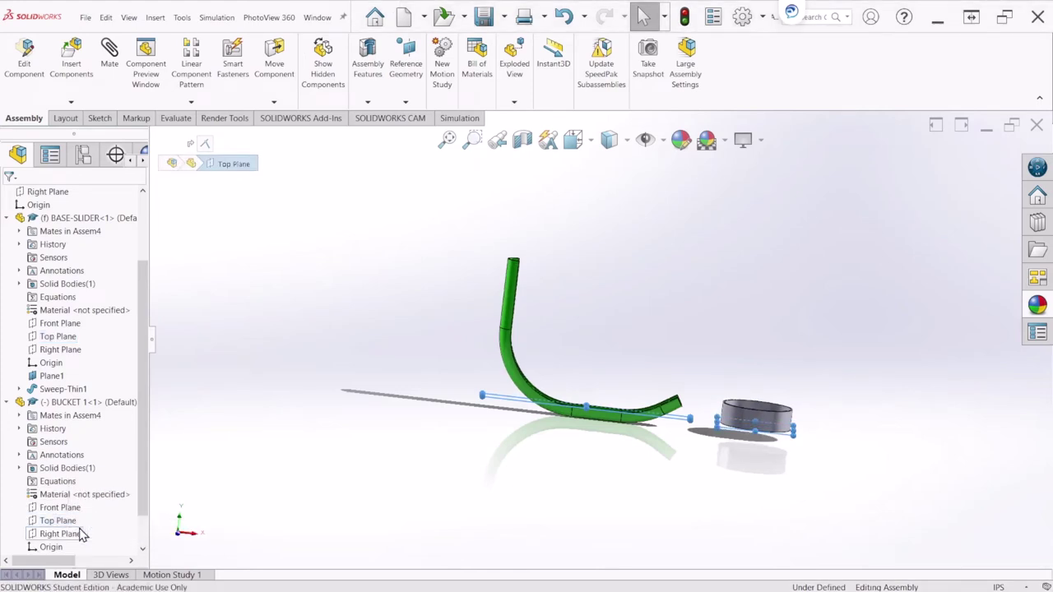
- Slide the bucket away from the slider's outlet to test its remaining freedom of movement
{"action": "middle_click_drag", "start_coordinate": [639, 508], "coordinate": [767, 422]}
{"action": "left_click", "coordinate": [768, 422]}
{"action": "left_click_drag", "start_coordinate": [767, 422], "coordinate": [802, 411]}
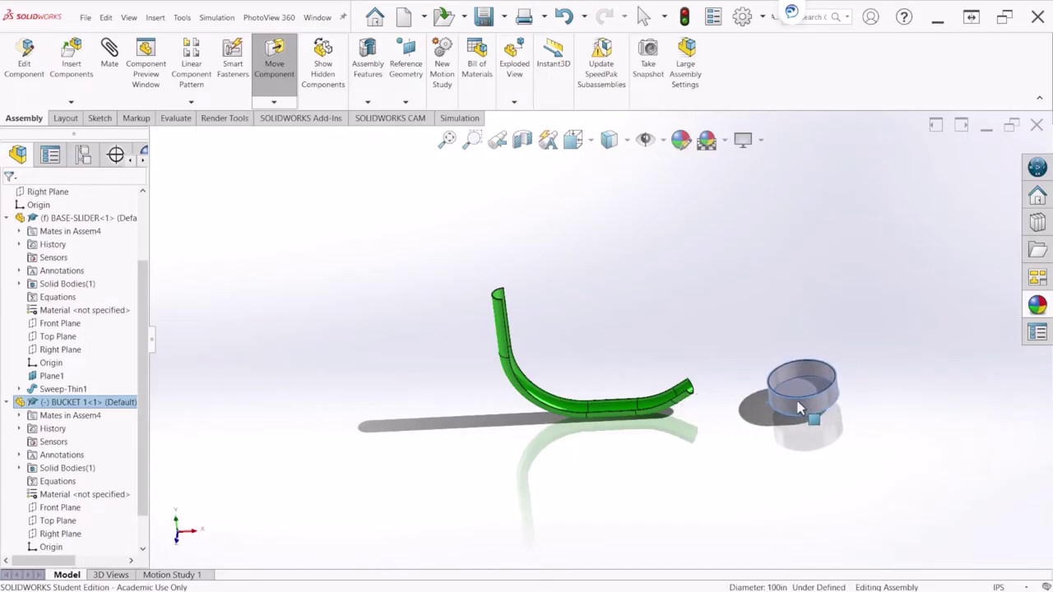
{"action": "key", "text": "Escape"}
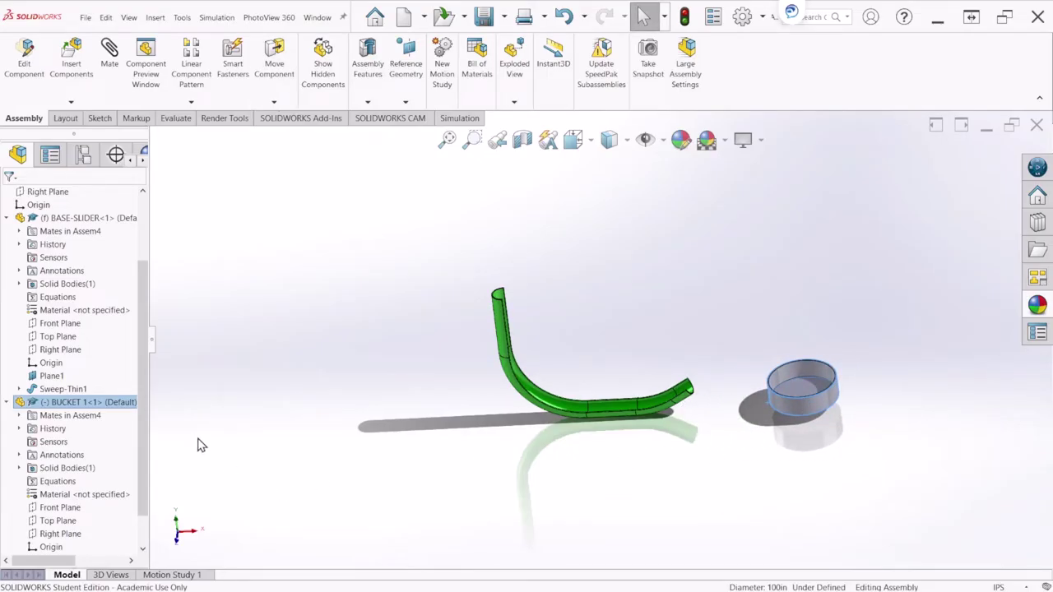
{"action": "left_click_drag", "start_coordinate": [784, 408], "coordinate": [781, 409]}
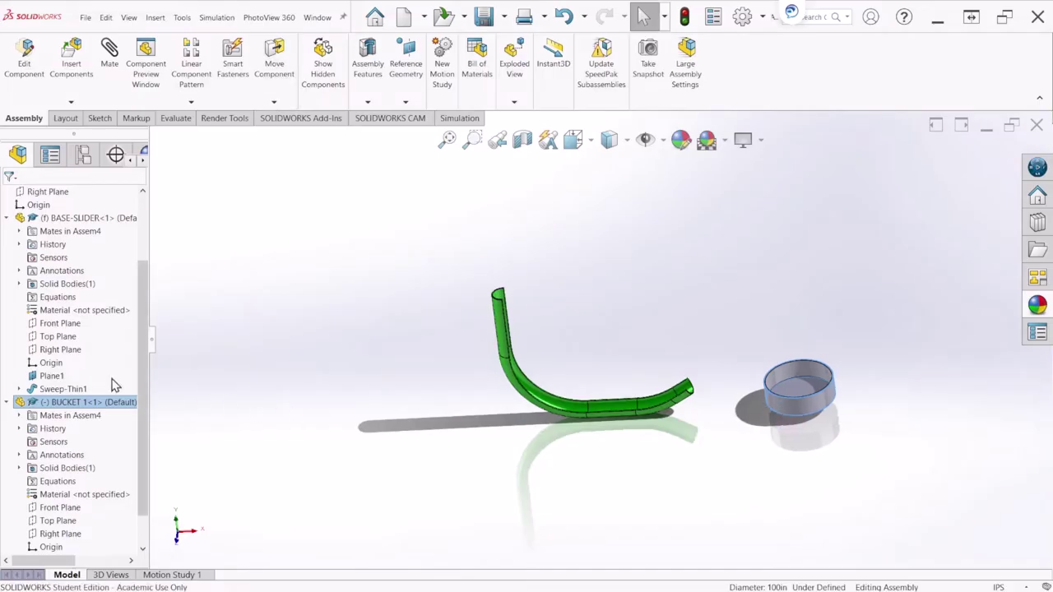
- Add a 400 in distance mate between the Right Planes of BASE-SLIDER and BUCKET 1
{"action": "left_click", "coordinate": [57, 350]}
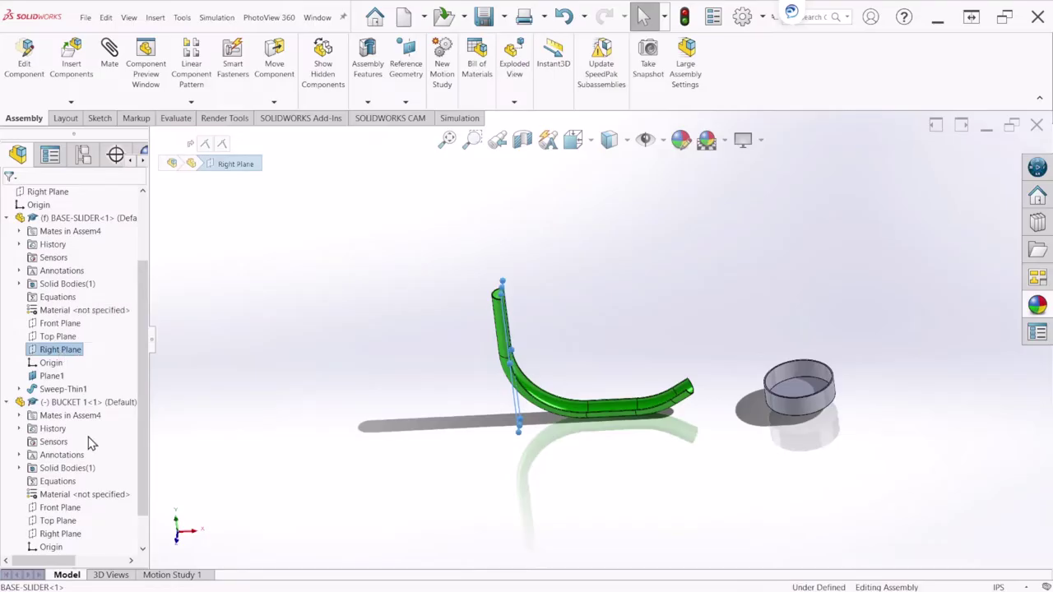
{"action": "left_click", "coordinate": [66, 534], "text": "ctrl"}
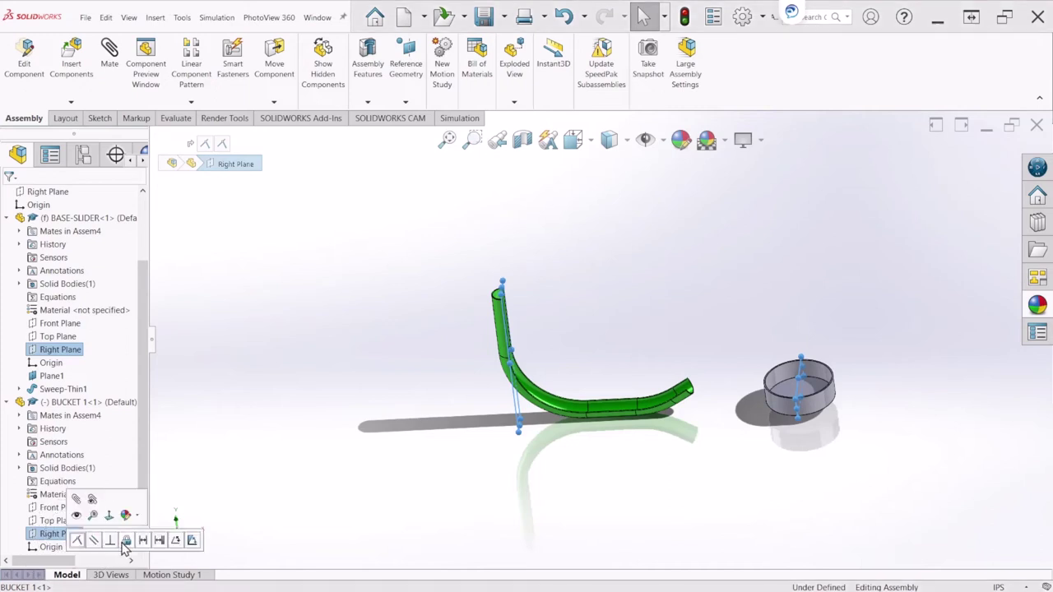
{"action": "left_click", "coordinate": [143, 541]}
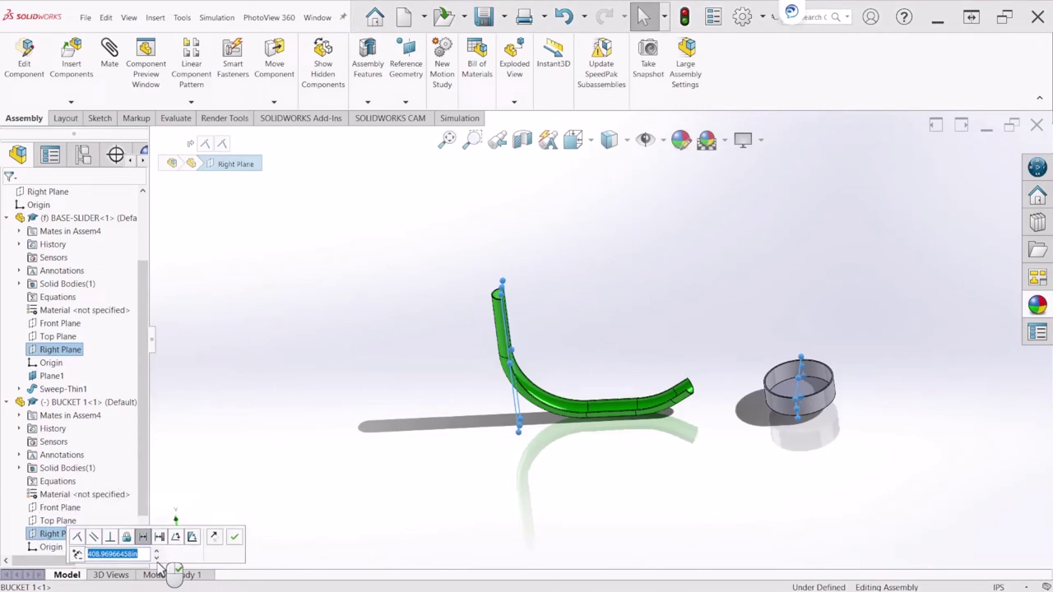
{"action": "type", "text": "40"}
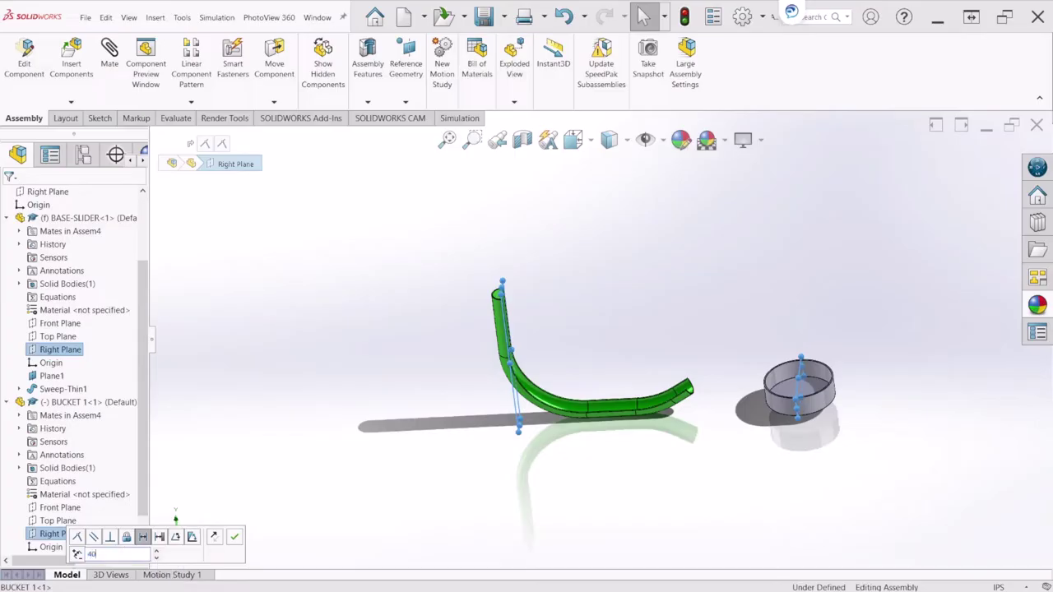
{"action": "type", "text": "0"}
{"action": "key", "text": "Return"}
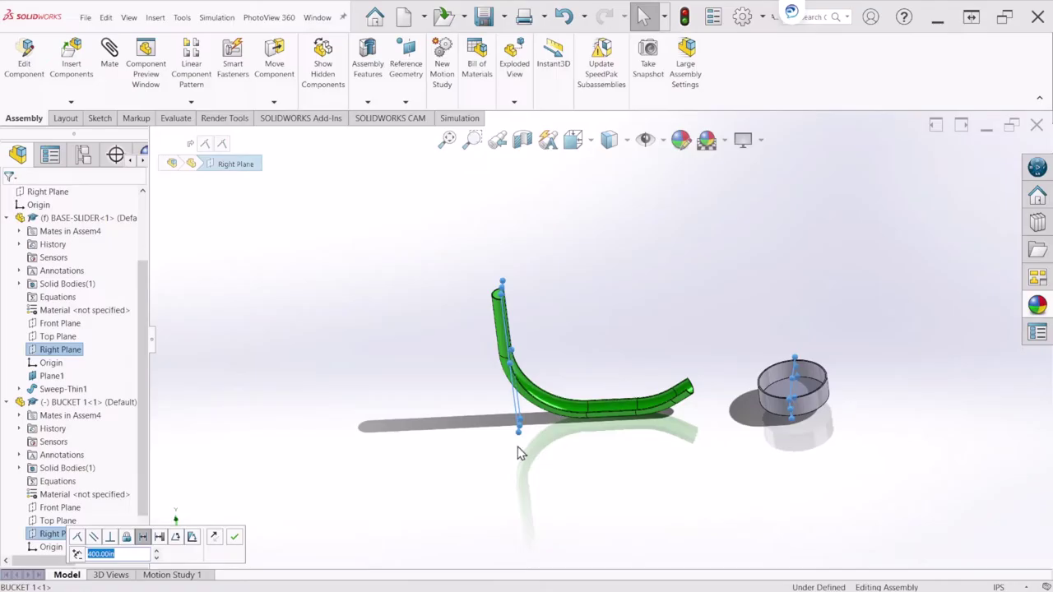
{"action": "left_click", "coordinate": [234, 536]}
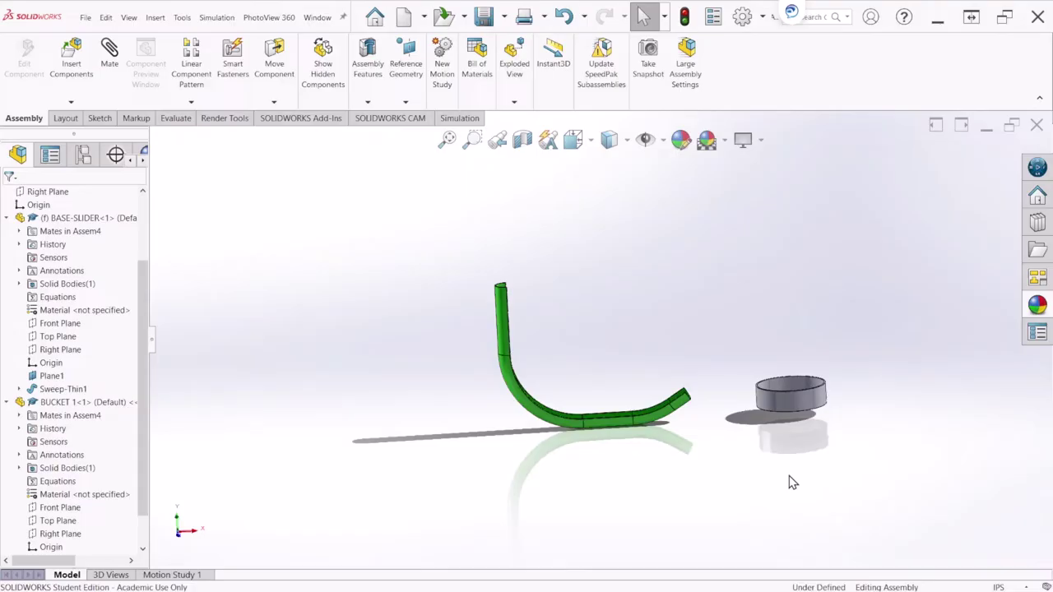
- Show the assembly in isometric view and insert the BALL 1 part beside the slider's upper end
{"action": "middle_click_drag", "start_coordinate": [787, 463], "coordinate": [732, 433]}
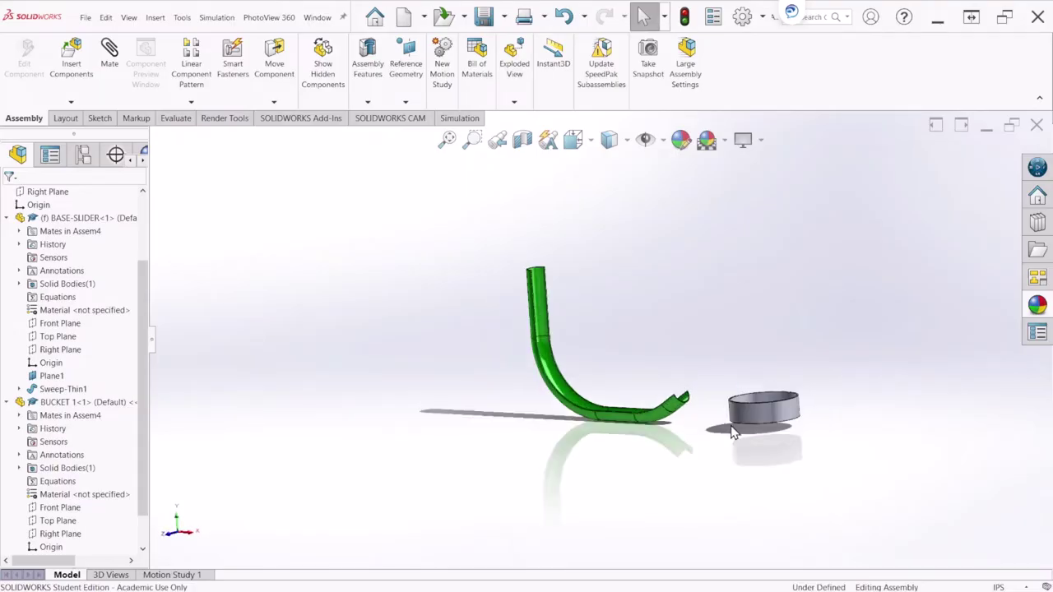
{"action": "key", "text": "ctrl+7"}
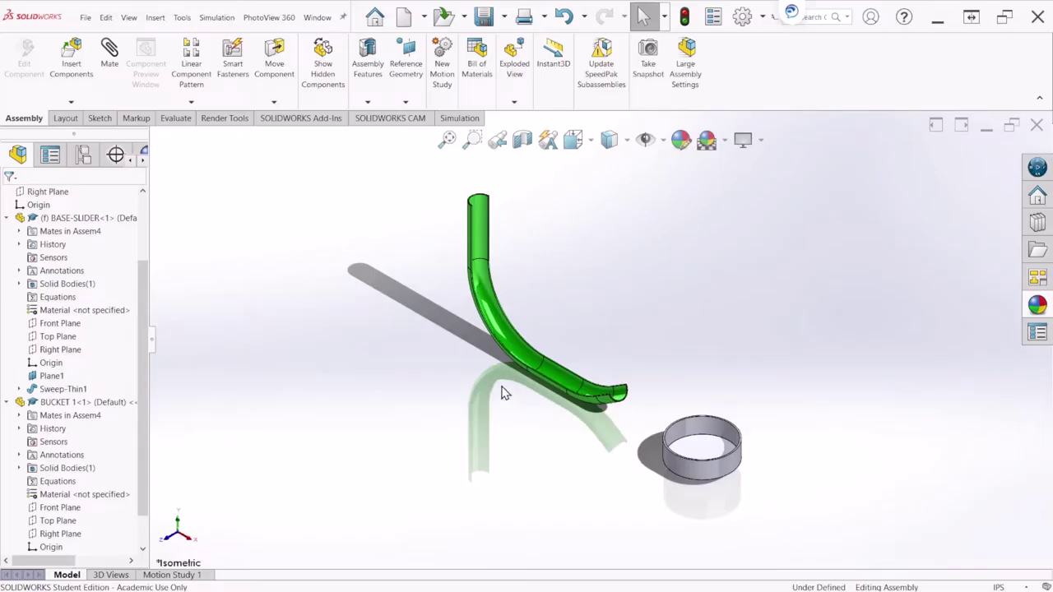
{"action": "left_click", "coordinate": [72, 55]}
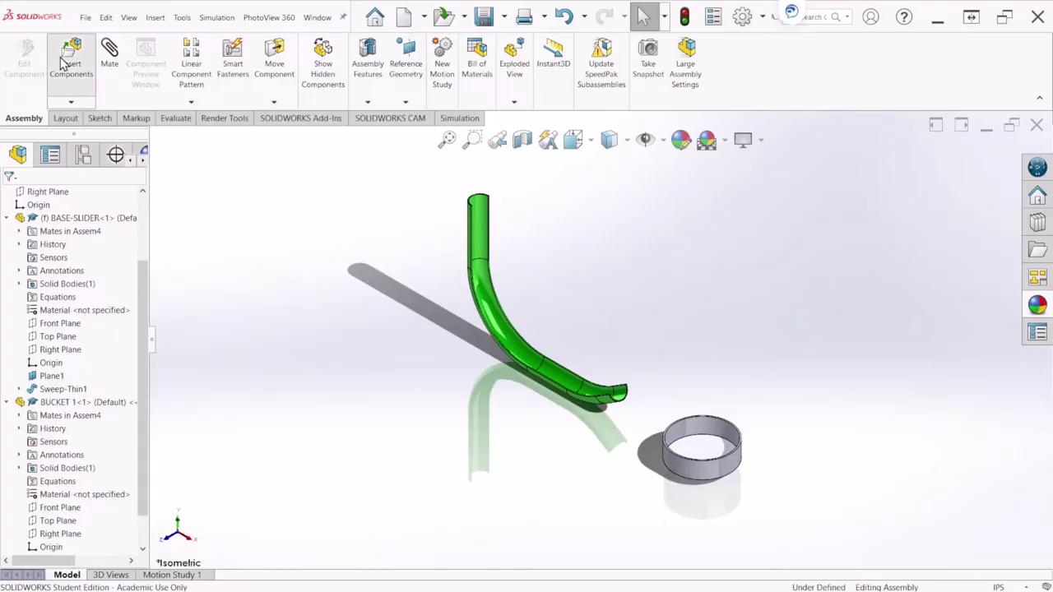
{"action": "left_click", "coordinate": [66, 431]}
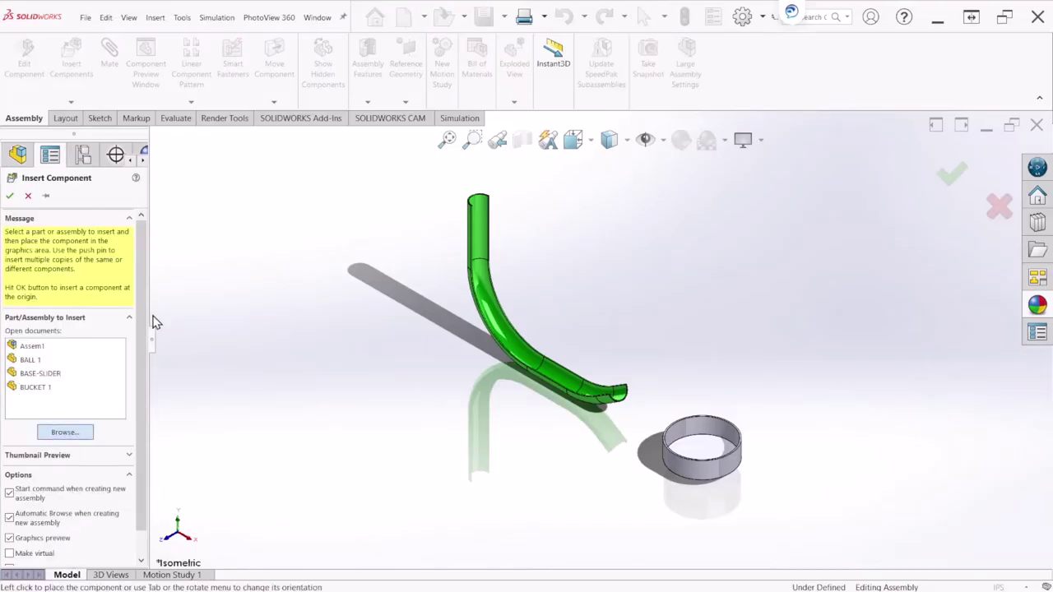
{"action": "double_click", "coordinate": [84, 132]}
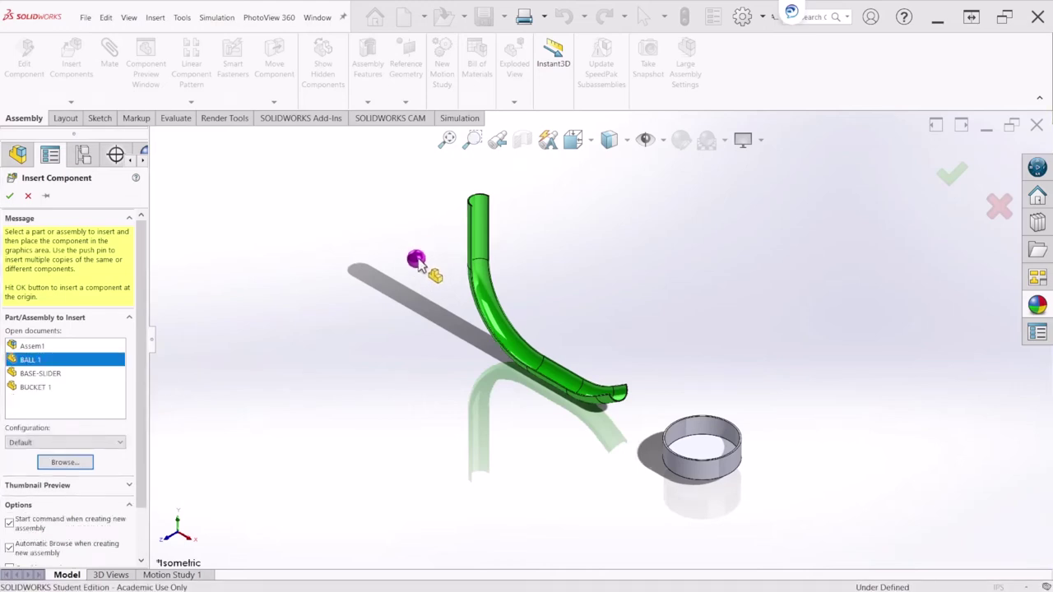
{"action": "left_click", "coordinate": [531, 220]}
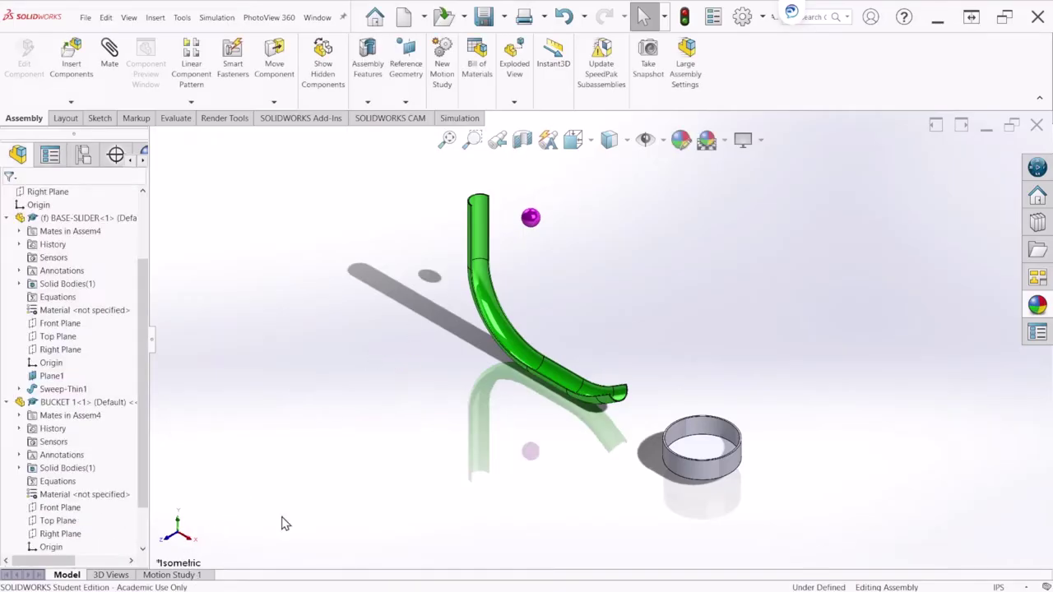
- Move BALL 1 to just above the upper end of the slider tube
{"action": "left_click_drag", "start_coordinate": [535, 224], "coordinate": [476, 175]}
{"action": "key", "text": "Escape"}
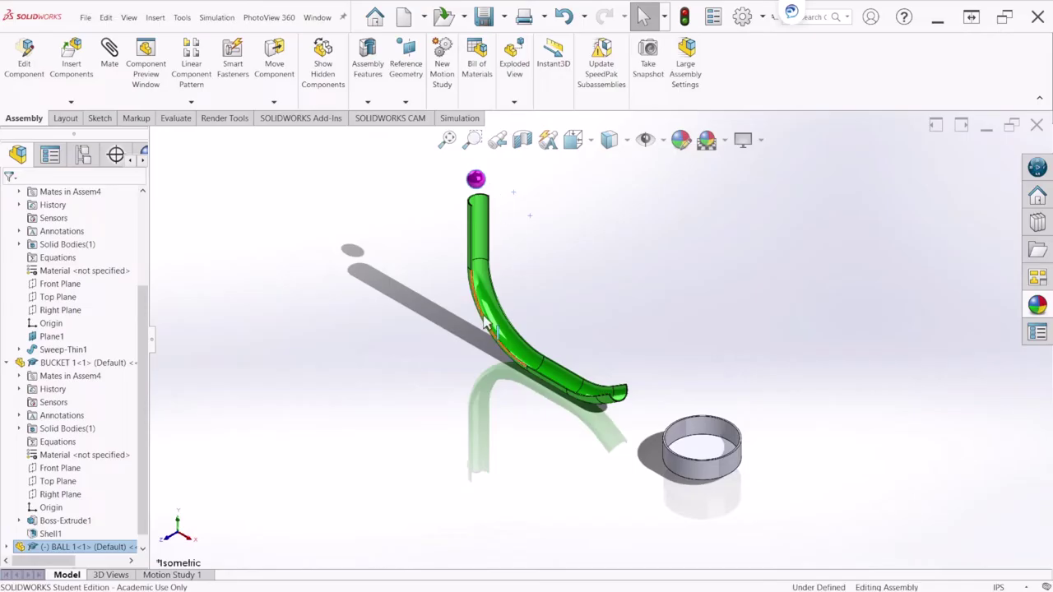
{"action": "middle_click_drag", "start_coordinate": [522, 262], "coordinate": [488, 294]}
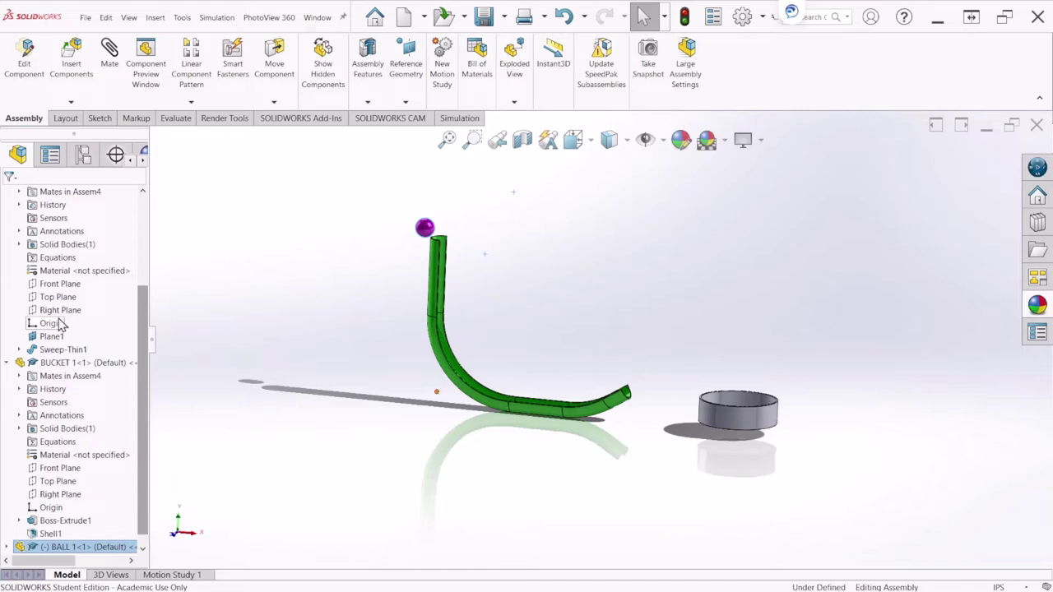
{"action": "scroll", "coordinate": [74, 316], "scroll_direction": "up", "scroll_amount": 2}
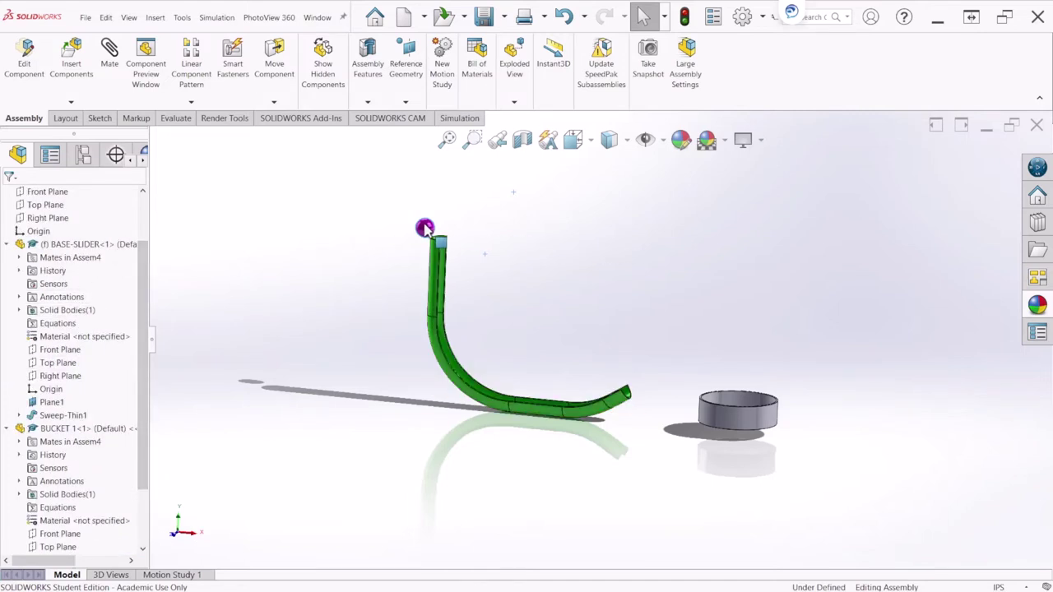
{"action": "left_click_drag", "start_coordinate": [424, 227], "coordinate": [450, 231]}
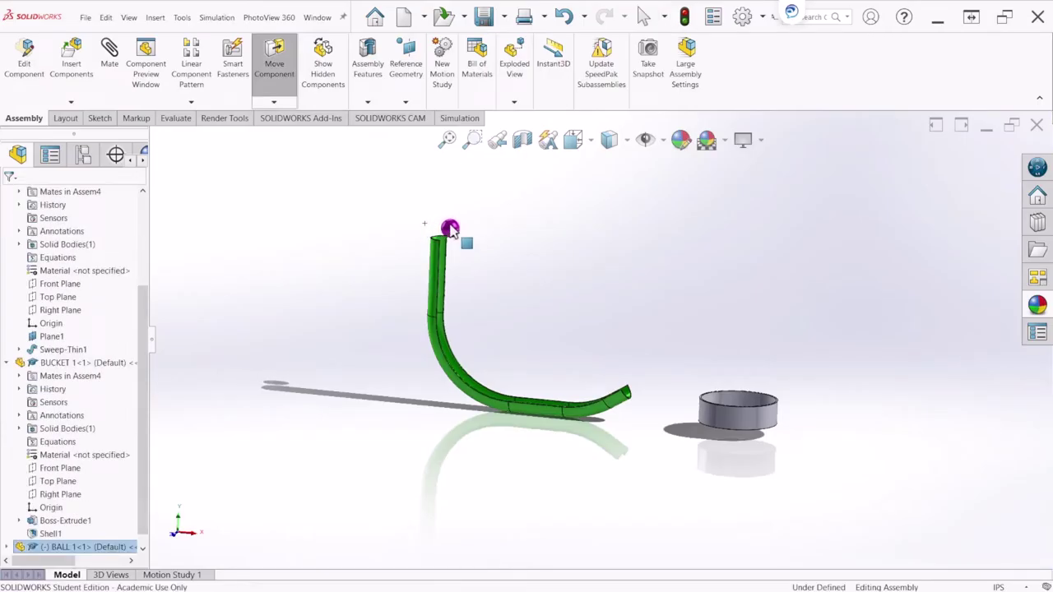
{"action": "key", "text": "Escape"}
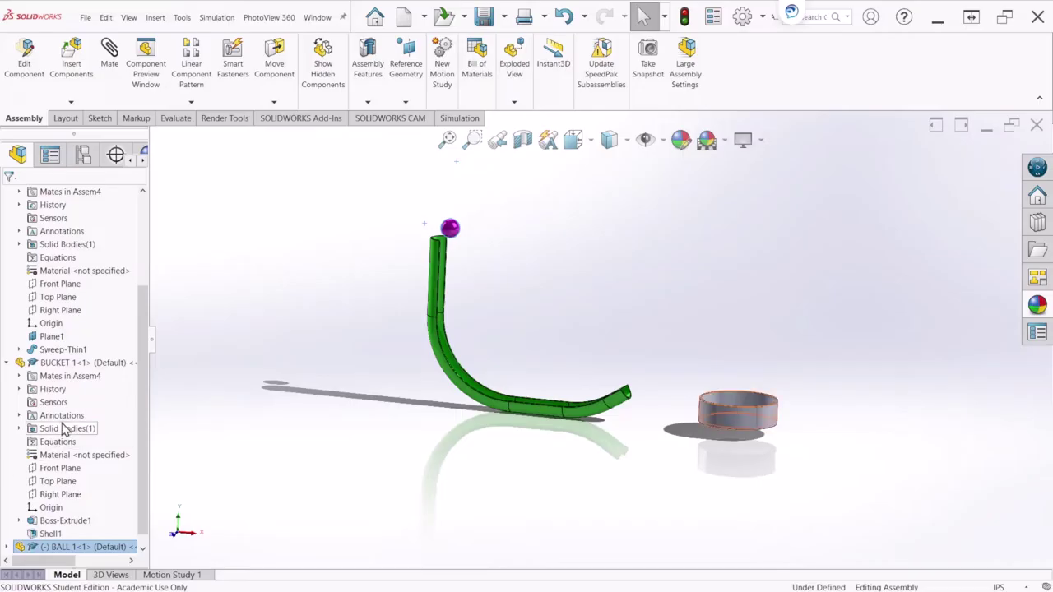
- Add a 200 in distance mate between the Top Planes of BALL 1 and BASE-SLIDER
{"action": "scroll", "coordinate": [140, 370], "scroll_direction": "down", "scroll_amount": 1}
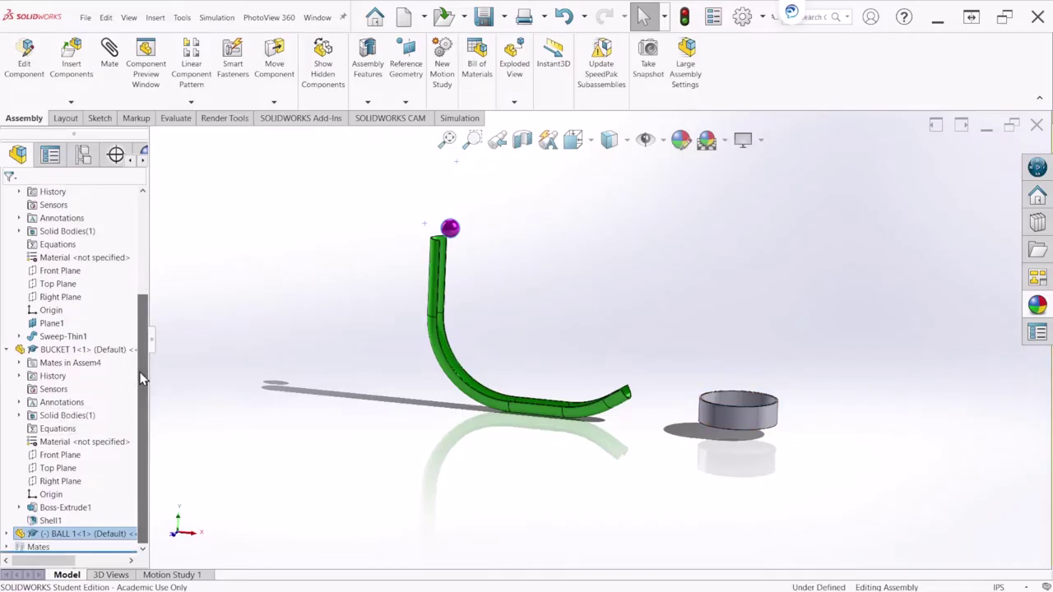
{"action": "left_click", "coordinate": [8, 533]}
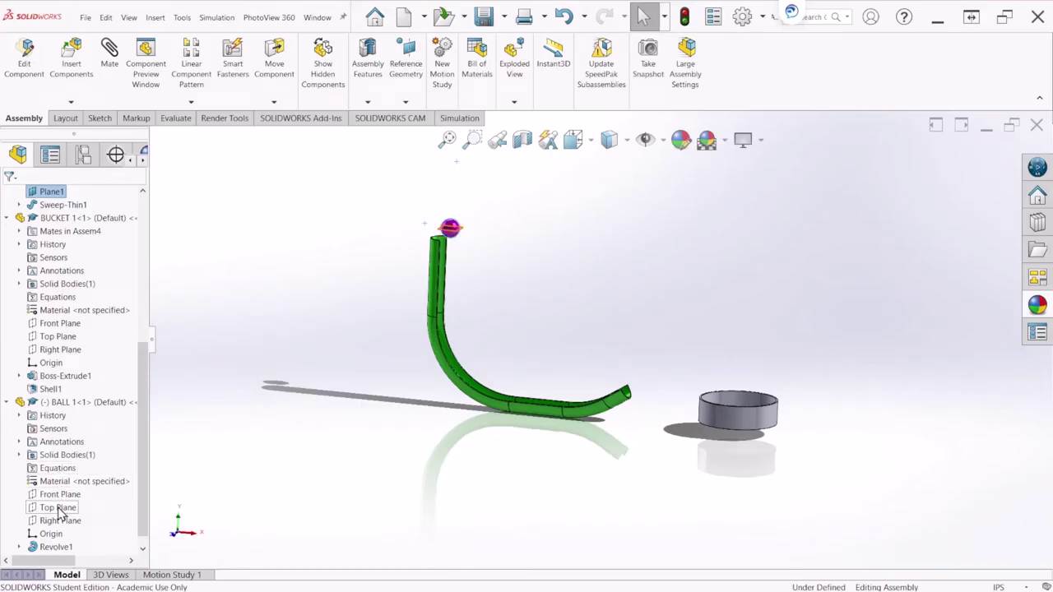
{"action": "left_click", "coordinate": [58, 508]}
{"action": "scroll", "coordinate": [82, 411], "scroll_direction": "up", "scroll_amount": 2}
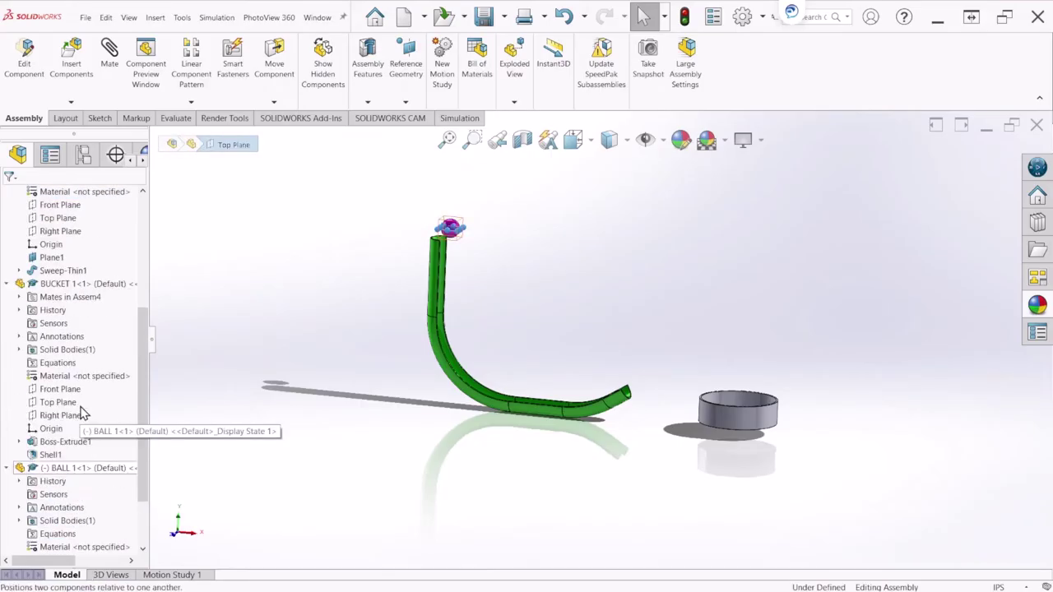
{"action": "scroll", "coordinate": [82, 411], "scroll_direction": "up", "scroll_amount": 4}
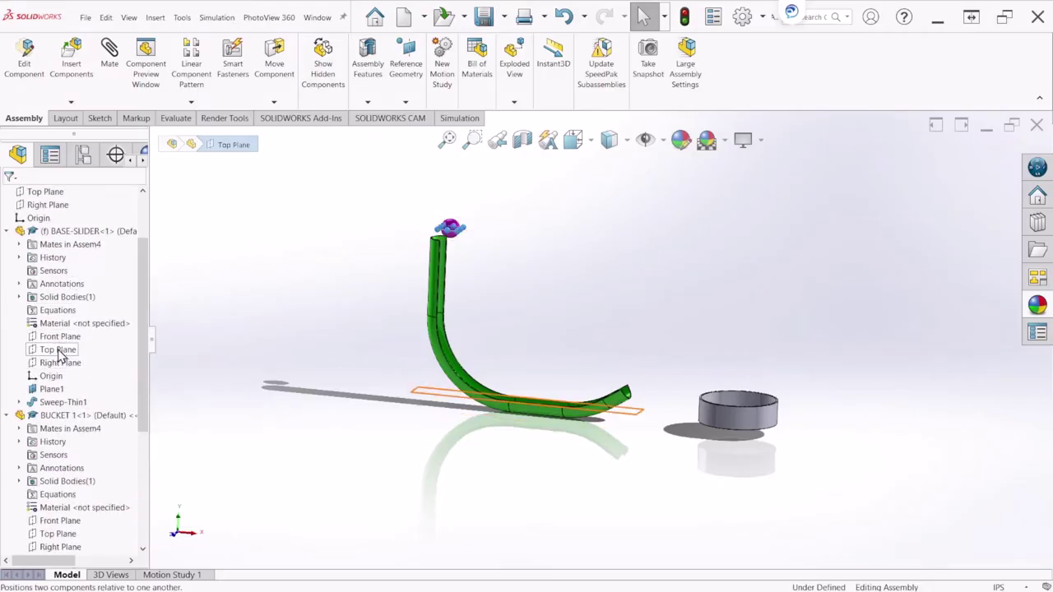
{"action": "left_click", "coordinate": [58, 351]}
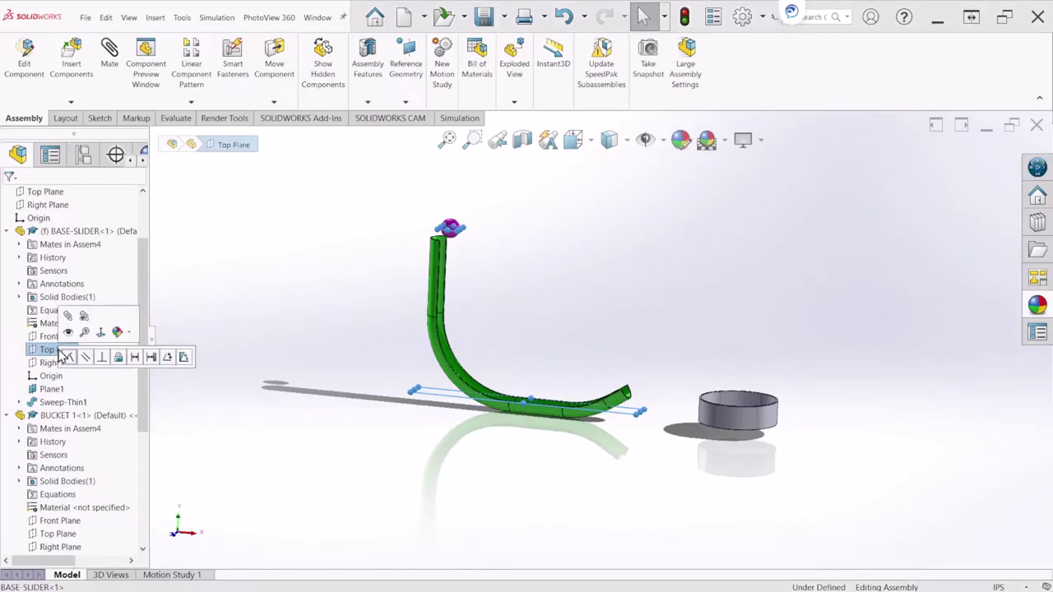
{"action": "left_click", "coordinate": [135, 359]}
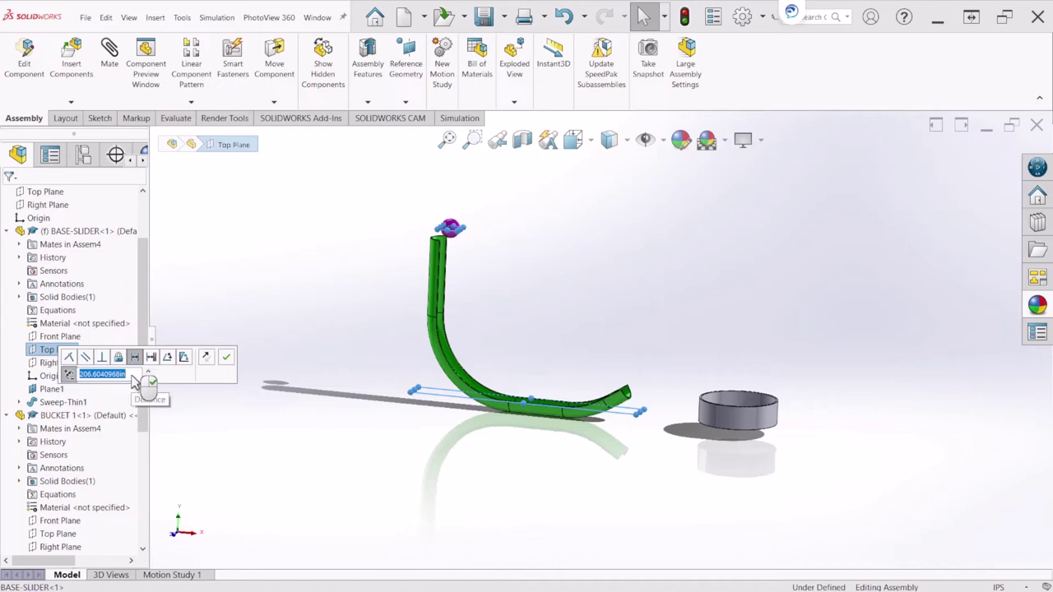
{"action": "type", "text": "2"}
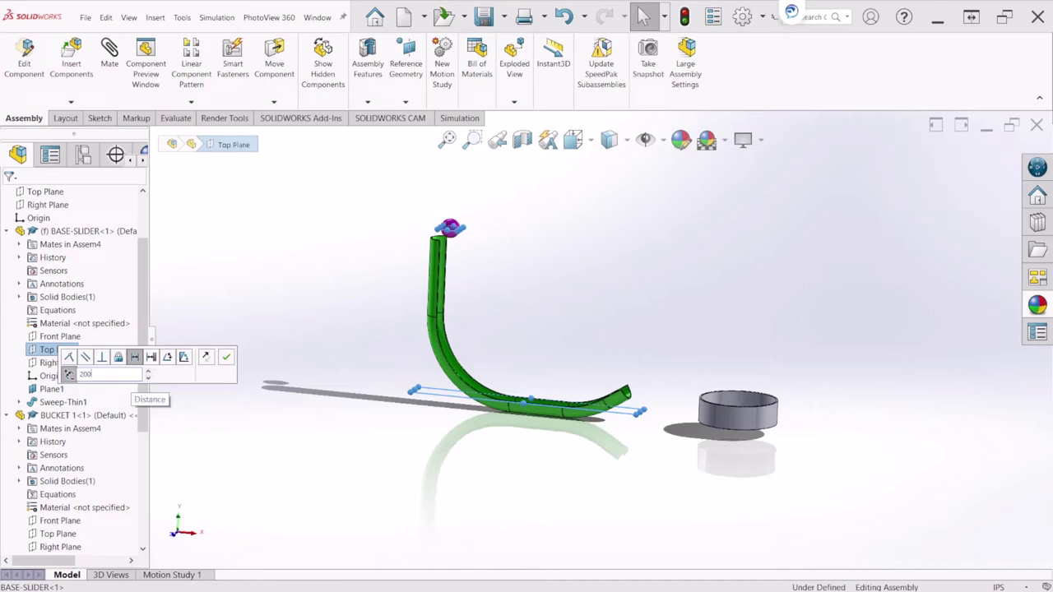
{"action": "type", "text": "00"}
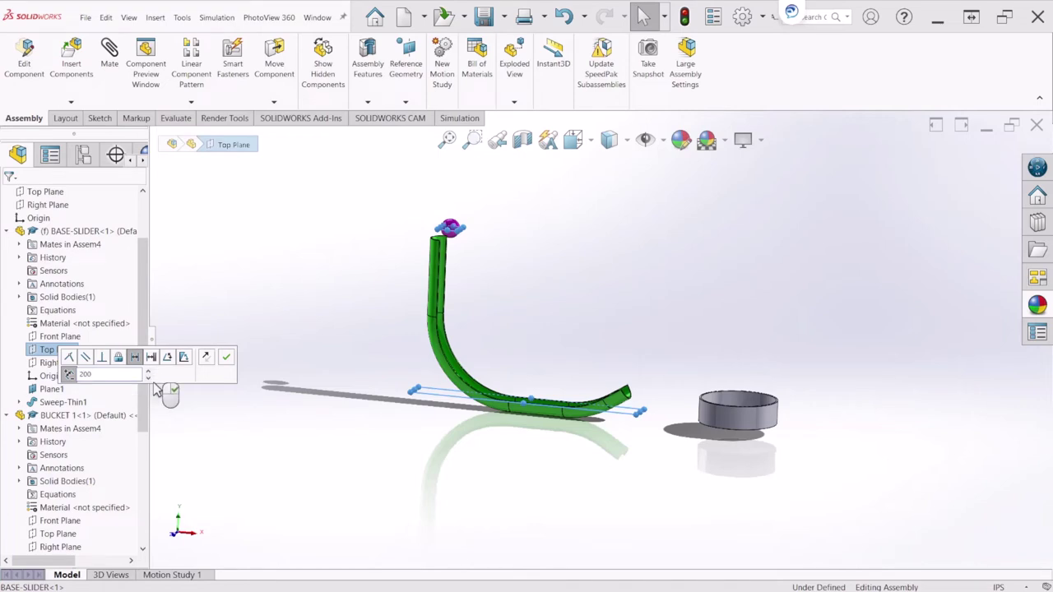
{"action": "left_click", "coordinate": [225, 357]}
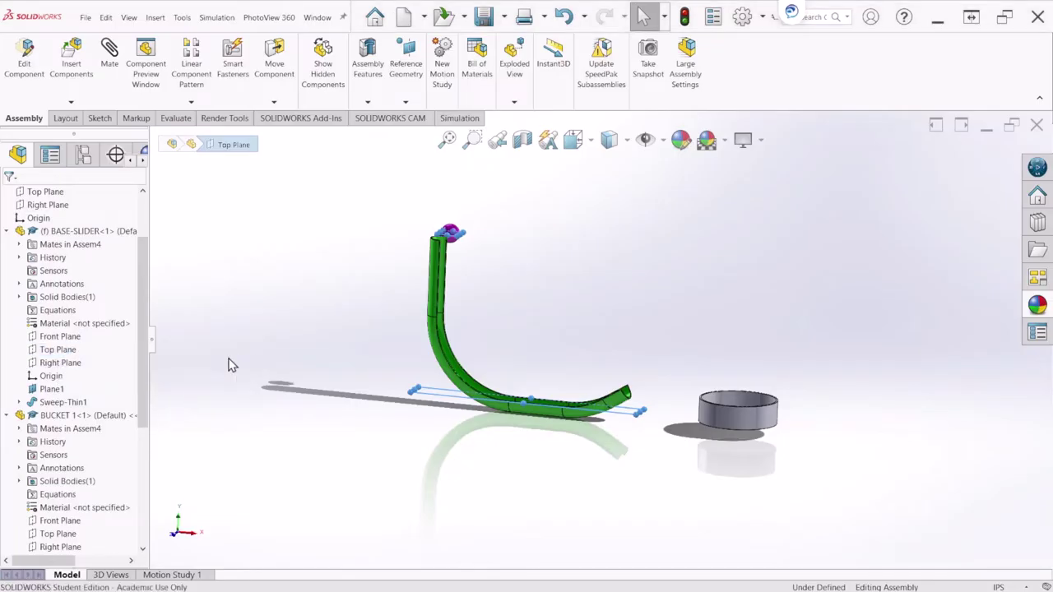
- Mate the Front Plane of BALL 1 coincident with the Front Plane of BASE-SLIDER
{"action": "mouse_move", "coordinate": [472, 277]}
{"action": "middle_mouse_down"}
{"action": "mouse_move", "coordinate": [491, 244]}
{"action": "mouse_move", "coordinate": [437, 244]}
{"action": "mouse_move", "coordinate": [455, 244]}
{"action": "mouse_move", "coordinate": [459, 276]}
{"action": "middle_mouse_up"}
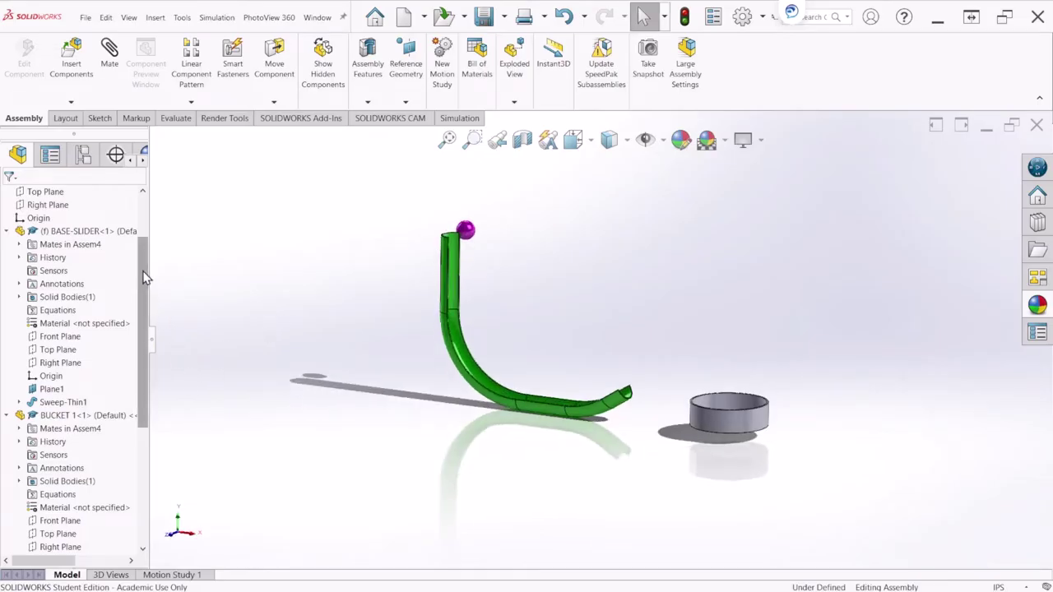
{"action": "mouse_move", "coordinate": [140, 276]}
{"action": "left_mouse_down"}
{"action": "mouse_move", "coordinate": [138, 340]}
{"action": "mouse_move", "coordinate": [138, 318]}
{"action": "left_mouse_up"}
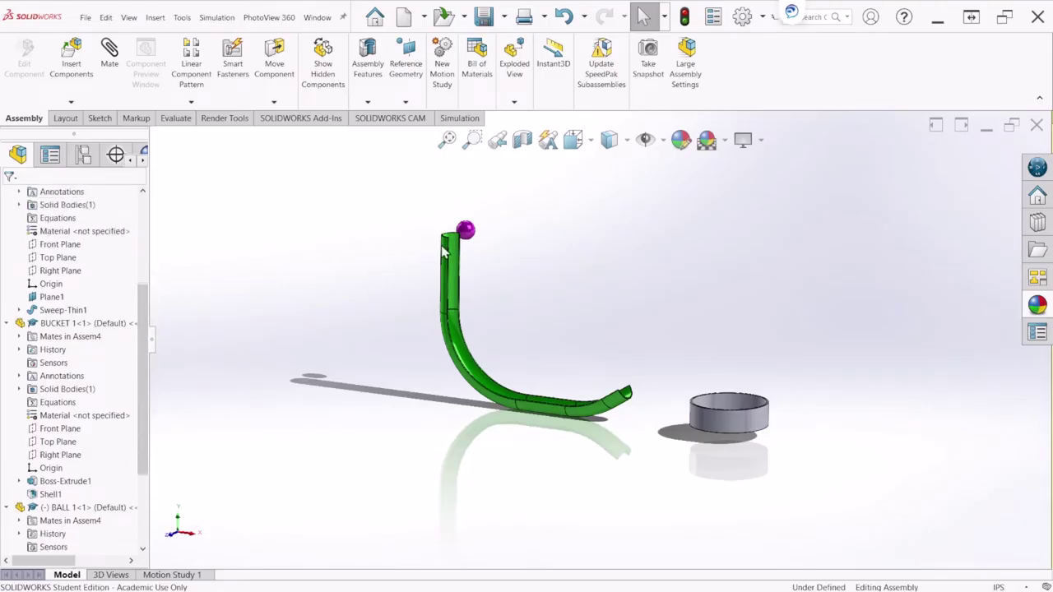
{"action": "scroll", "coordinate": [116, 455], "scroll_direction": "down", "scroll_amount": 3}
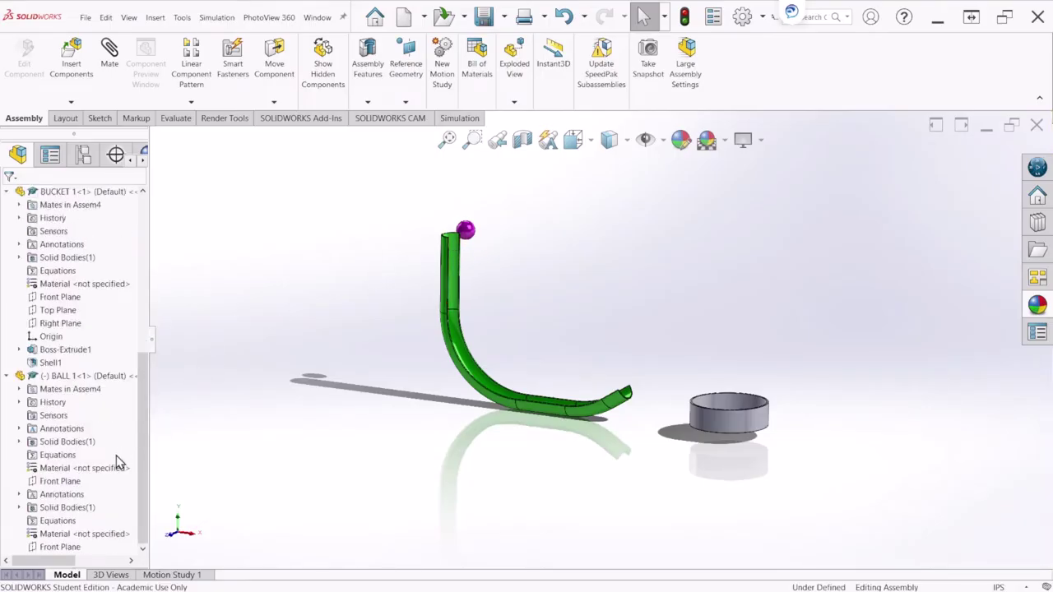
{"action": "left_click", "coordinate": [59, 484]}
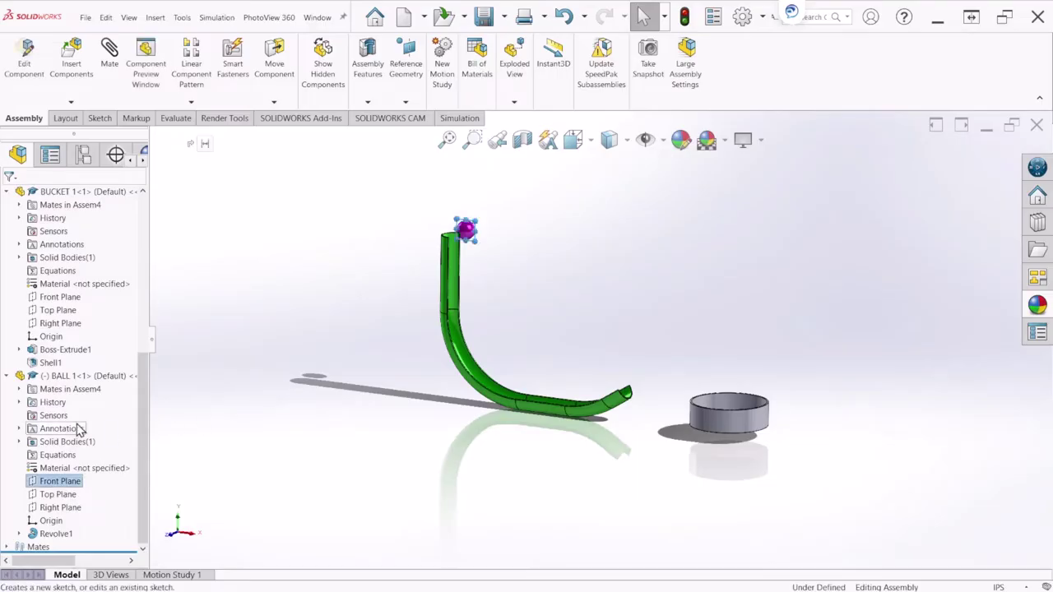
{"action": "scroll", "coordinate": [64, 437], "scroll_direction": "up", "scroll_amount": 5}
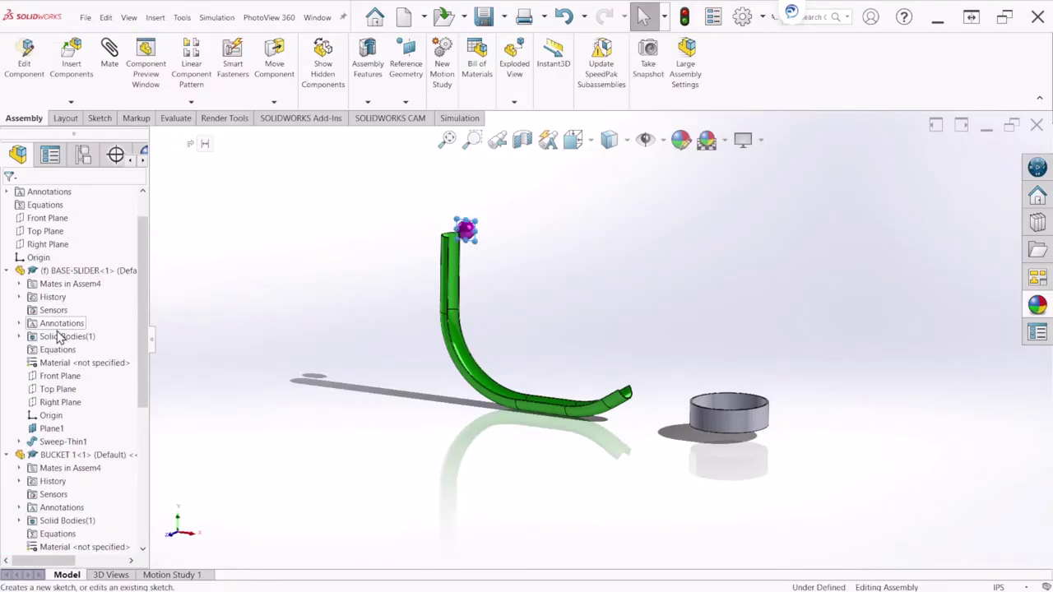
{"action": "left_click", "coordinate": [61, 376]}
{"action": "left_click", "coordinate": [61, 376]}
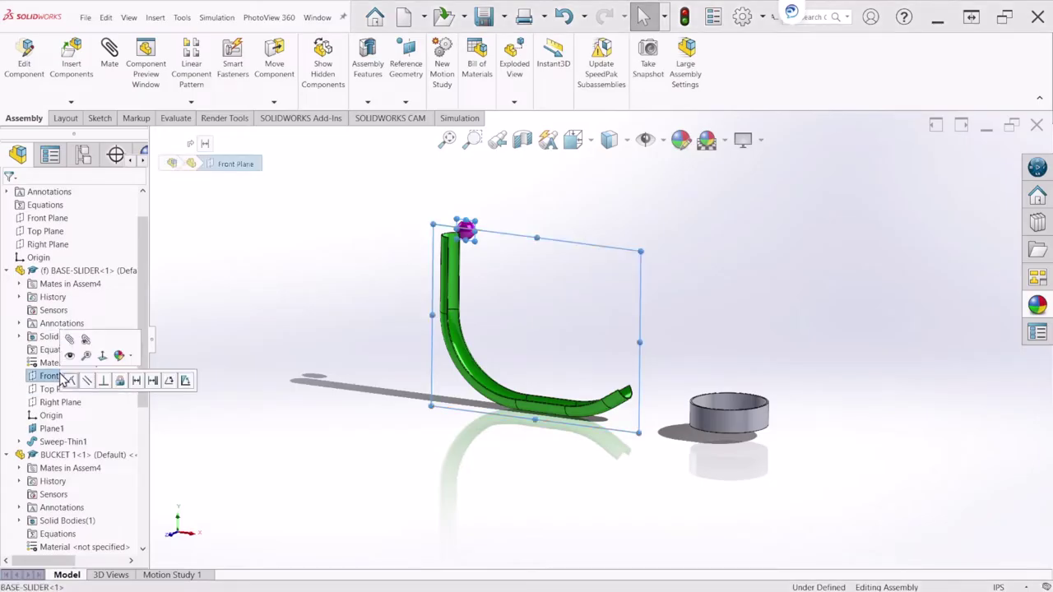
{"action": "left_click", "coordinate": [285, 361]}
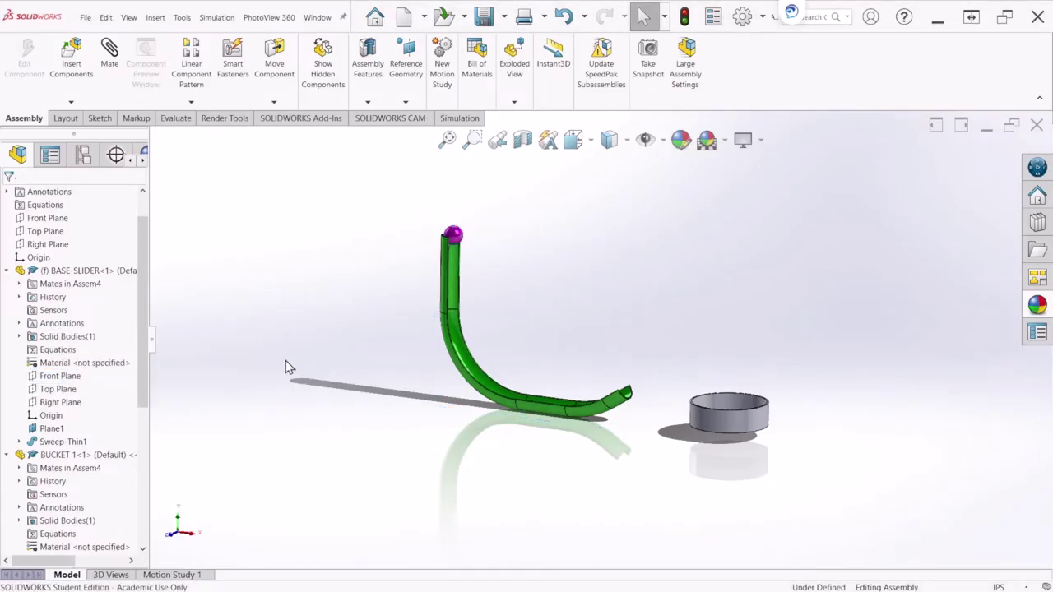
- Show the assembly in isometric view and move the ball around the slider's upper opening to test its remaining freedom of movement
{"action": "middle_click_drag", "start_coordinate": [484, 316], "coordinate": [458, 294]}
{"action": "key", "text": "ctrl+7"}
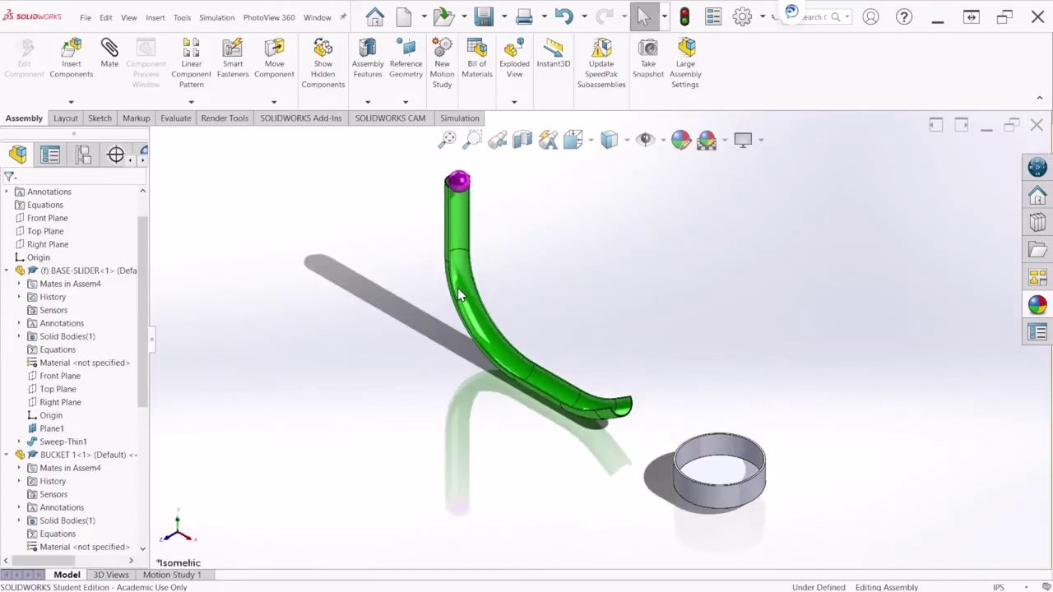
{"action": "scroll", "coordinate": [561, 275], "scroll_direction": "up", "scroll_amount": 3}
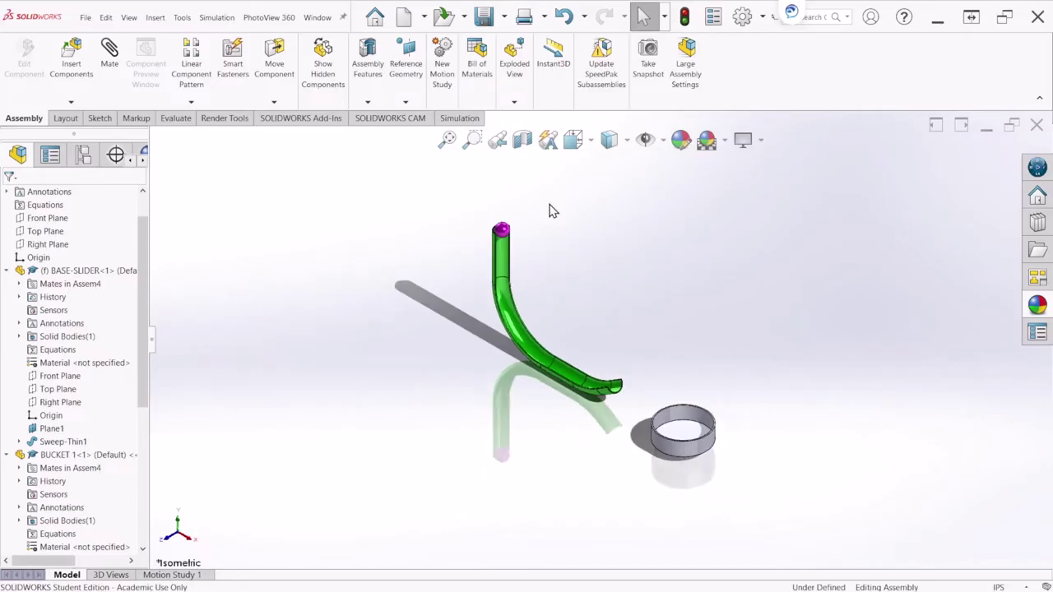
{"action": "left_click_drag", "start_coordinate": [503, 234], "coordinate": [503, 209]}
{"action": "key", "text": "Escape"}
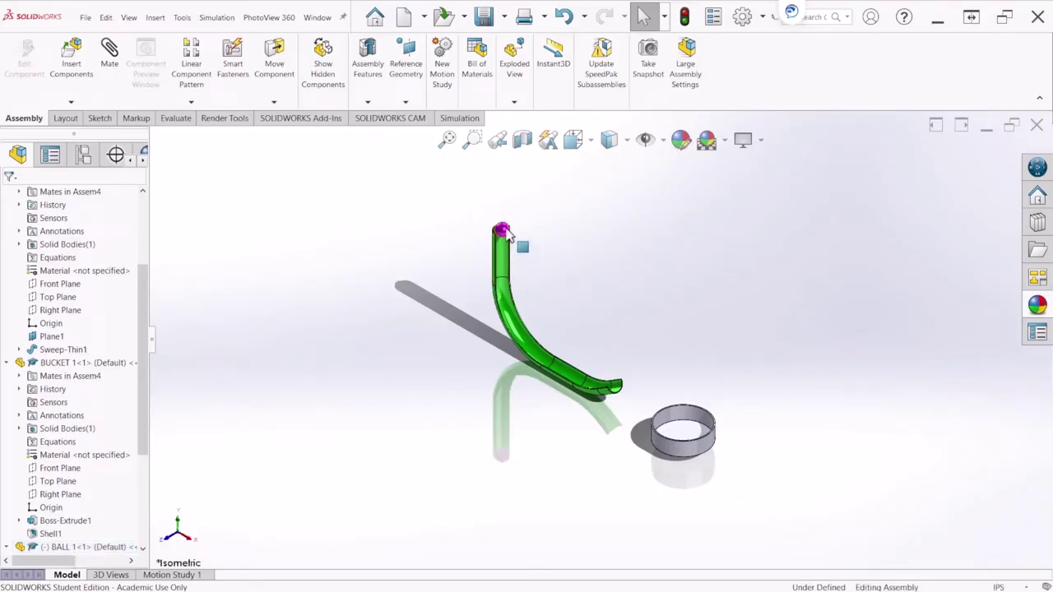
{"action": "left_click", "coordinate": [503, 232]}
{"action": "left_click_drag", "start_coordinate": [502, 231], "coordinate": [519, 248]}
{"action": "key", "text": "Escape"}
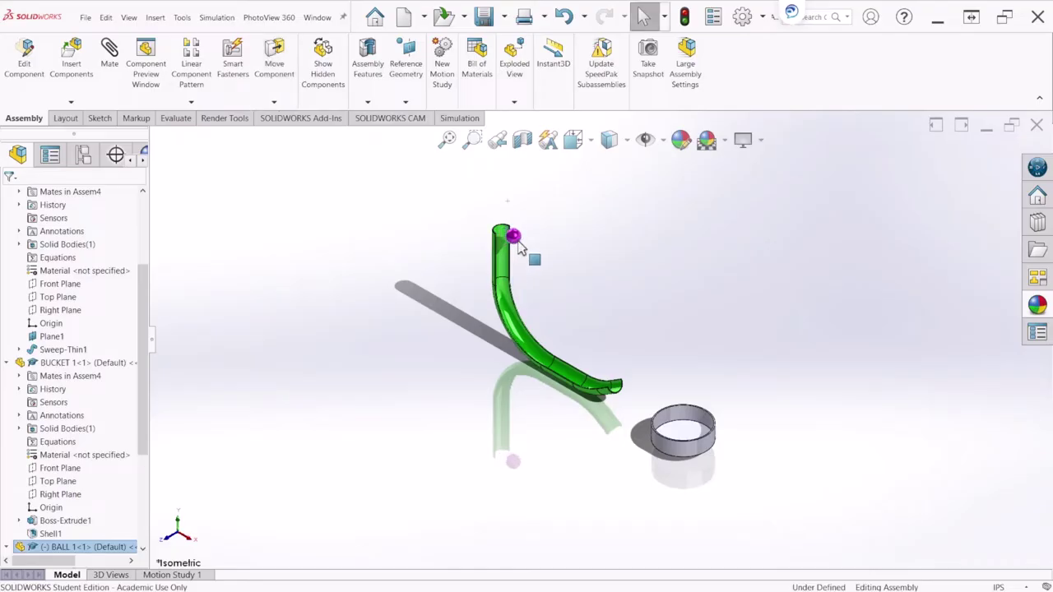
{"action": "left_click", "coordinate": [519, 249]}
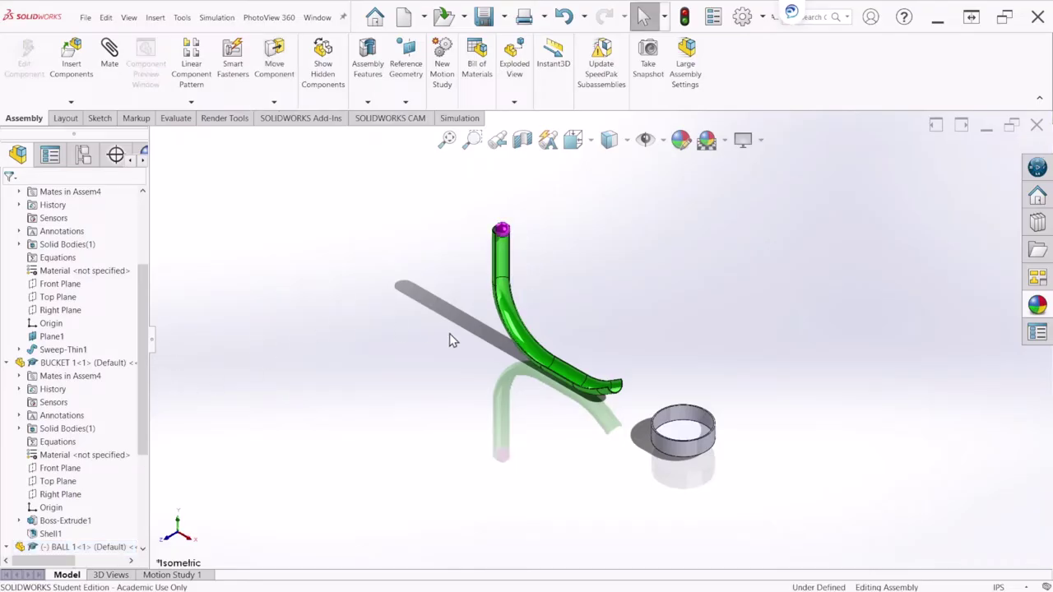
- Suppress the Distance2 mate between BALL 1 and BASE-SLIDER
{"action": "middle_click_drag", "start_coordinate": [505, 435], "coordinate": [539, 349]}
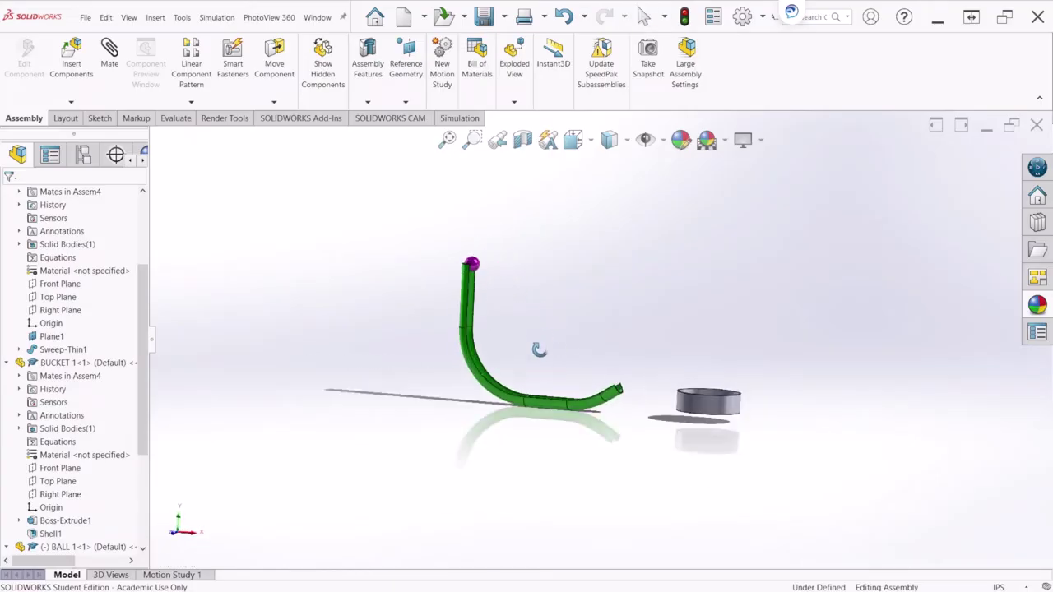
{"action": "key", "text": "Escape"}
{"action": "left_click_drag", "start_coordinate": [144, 353], "coordinate": [139, 435]}
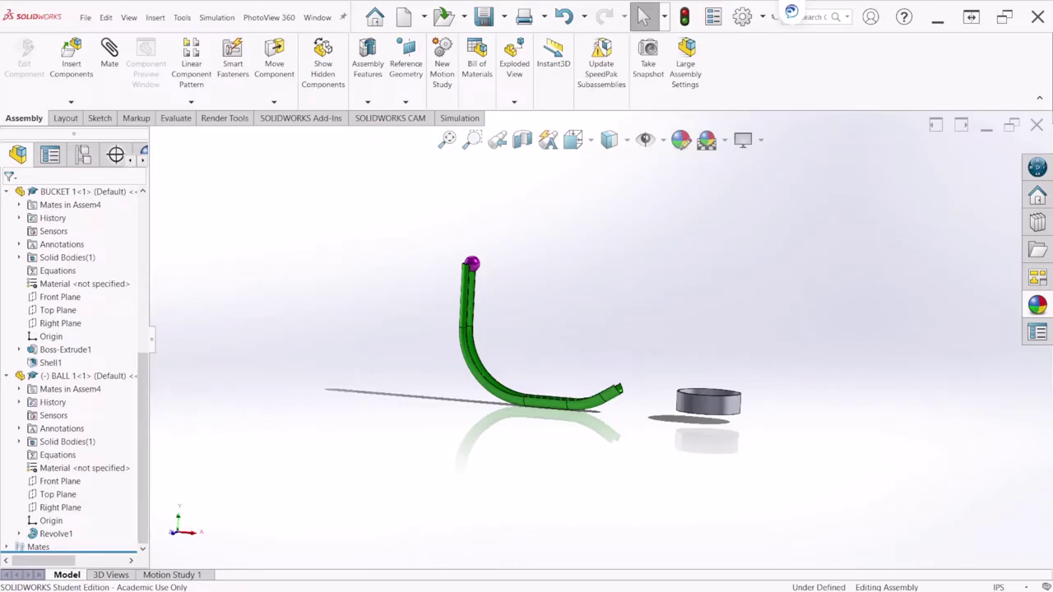
{"action": "left_click", "coordinate": [8, 548]}
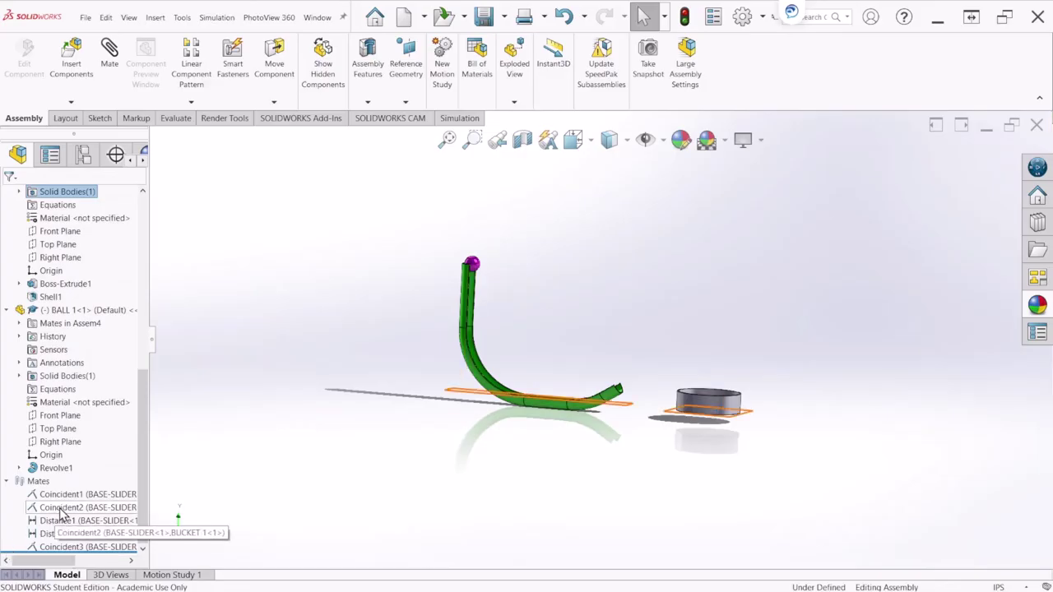
{"action": "left_click", "coordinate": [52, 536]}
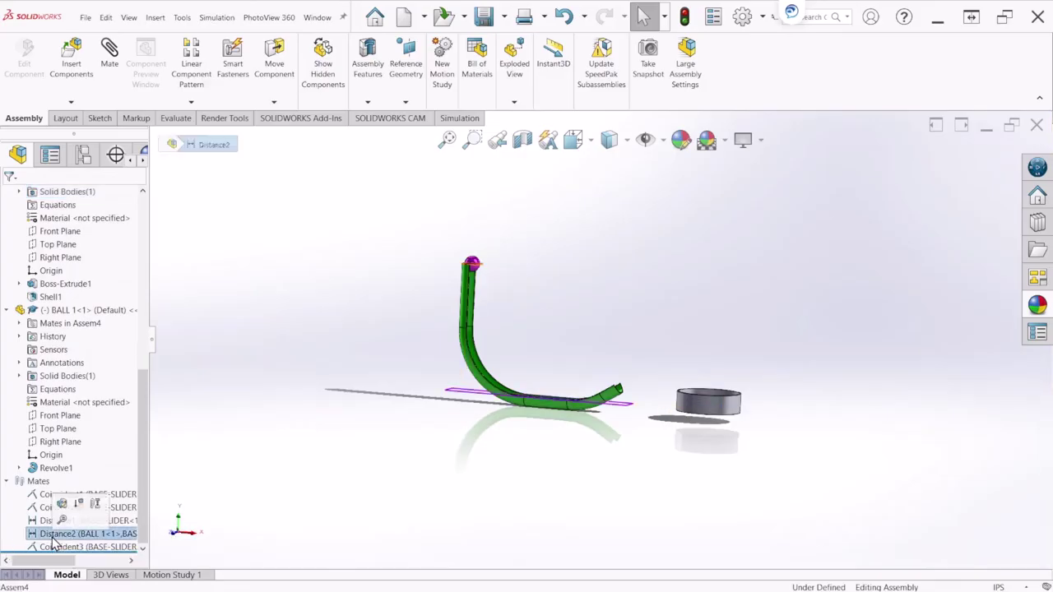
{"action": "right_click", "coordinate": [54, 536]}
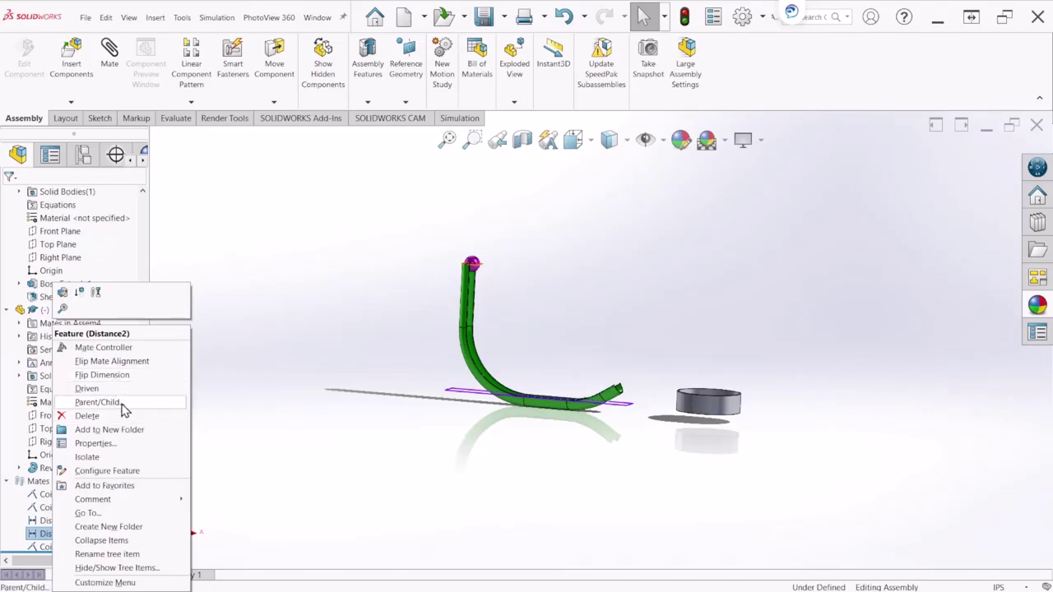
{"action": "left_click", "coordinate": [80, 293]}
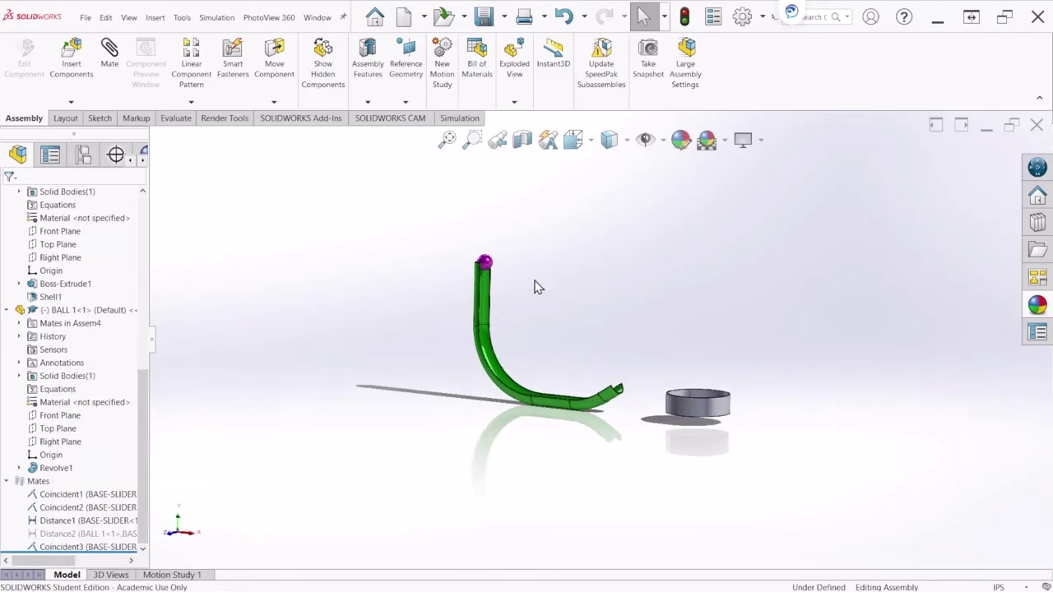
- Move the ball down from the slider's upper end to test its freedom without the height mate
{"action": "left_click", "coordinate": [484, 262]}
{"action": "left_click_drag", "start_coordinate": [491, 264], "coordinate": [525, 368]}
{"action": "scroll", "coordinate": [603, 353], "scroll_direction": "up", "scroll_amount": 2}
{"action": "scroll", "coordinate": [618, 355], "scroll_direction": "down", "scroll_amount": 4}
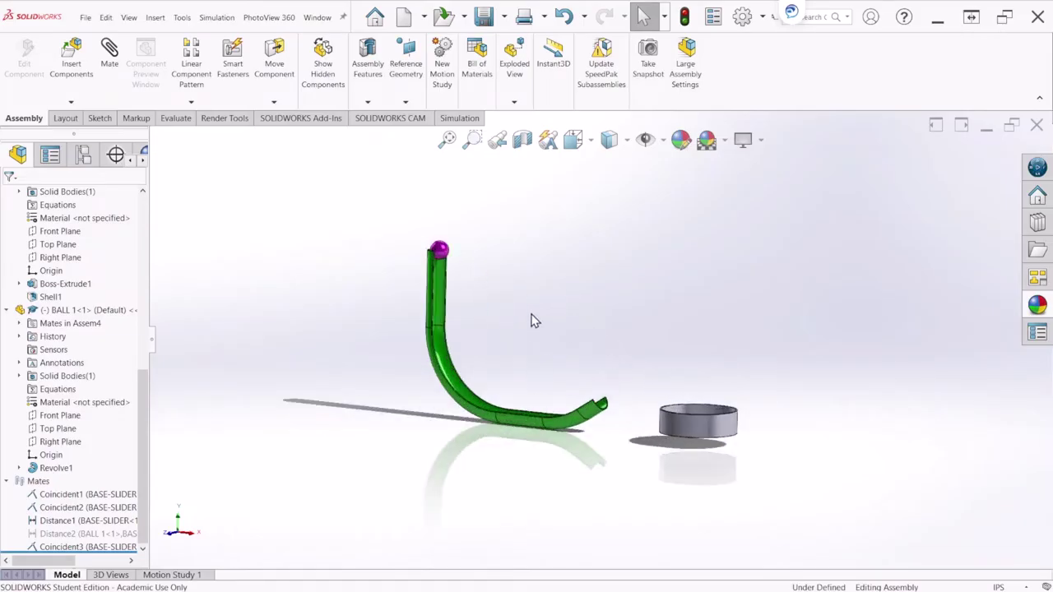
- Return the assembly to the isometric view and save it as Assem4.SLDASM in the projectile motion project folder
{"action": "middle_click_drag", "start_coordinate": [534, 320], "coordinate": [526, 351]}
{"action": "key", "text": "ctrl+7"}
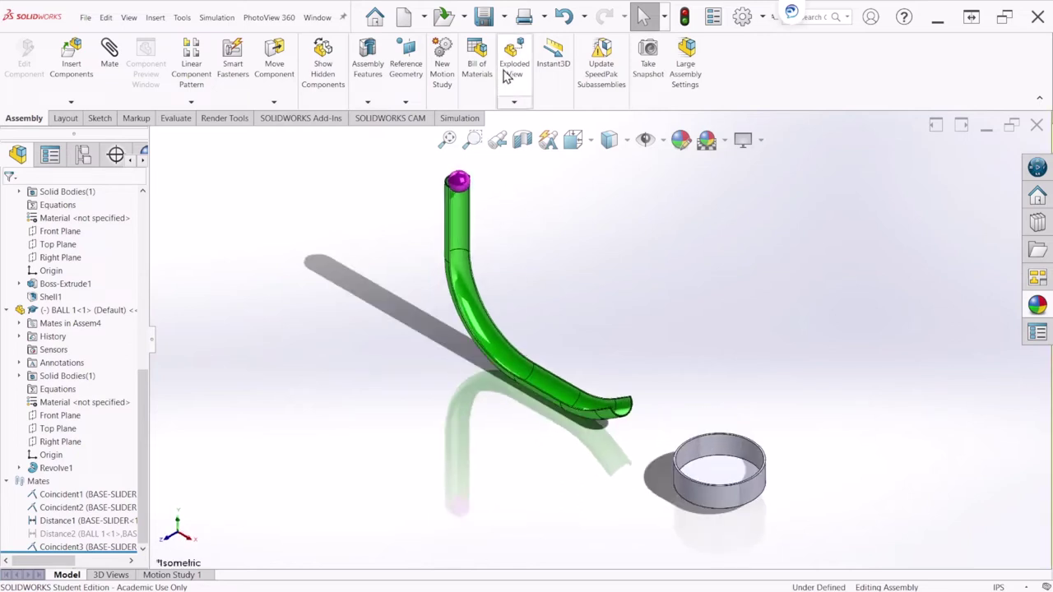
{"action": "left_click", "coordinate": [488, 19]}
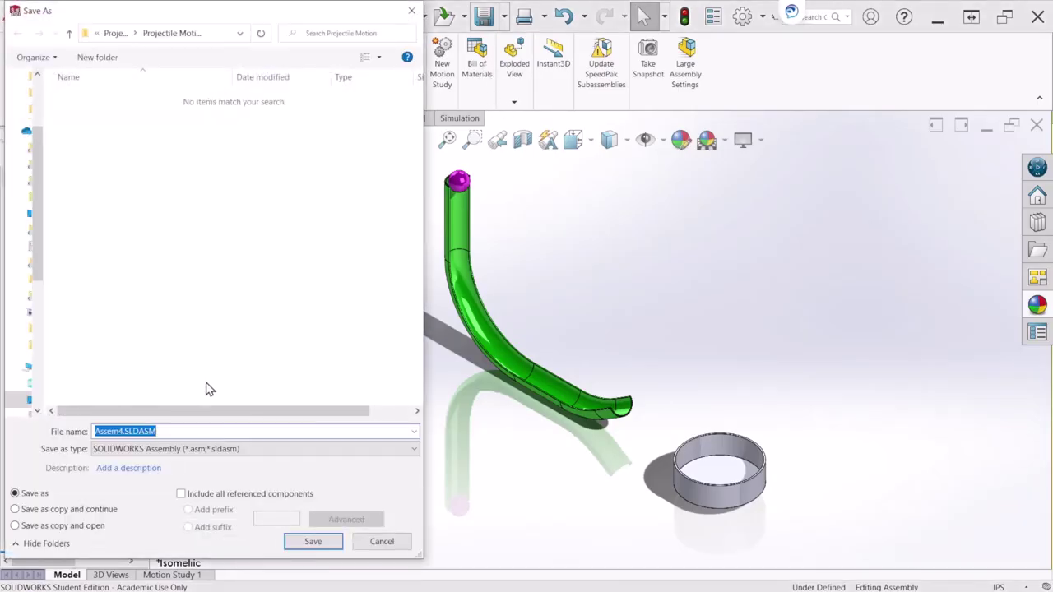
{"action": "left_click", "coordinate": [324, 542]}
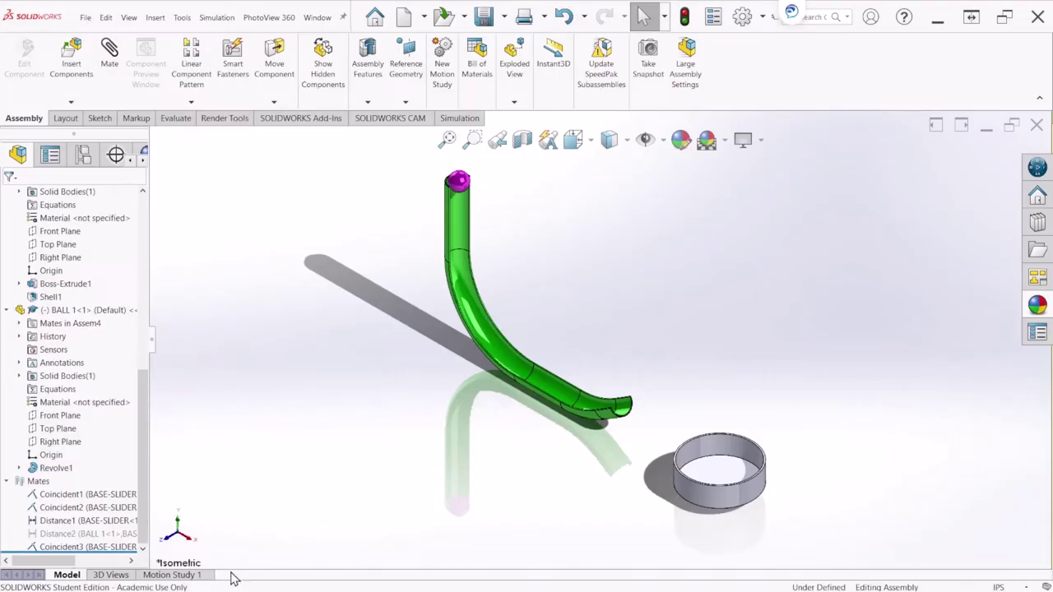
- Create a new motion study named Projectile 1 and set its study type to Motion Analysis
{"action": "left_click", "coordinate": [170, 575]}
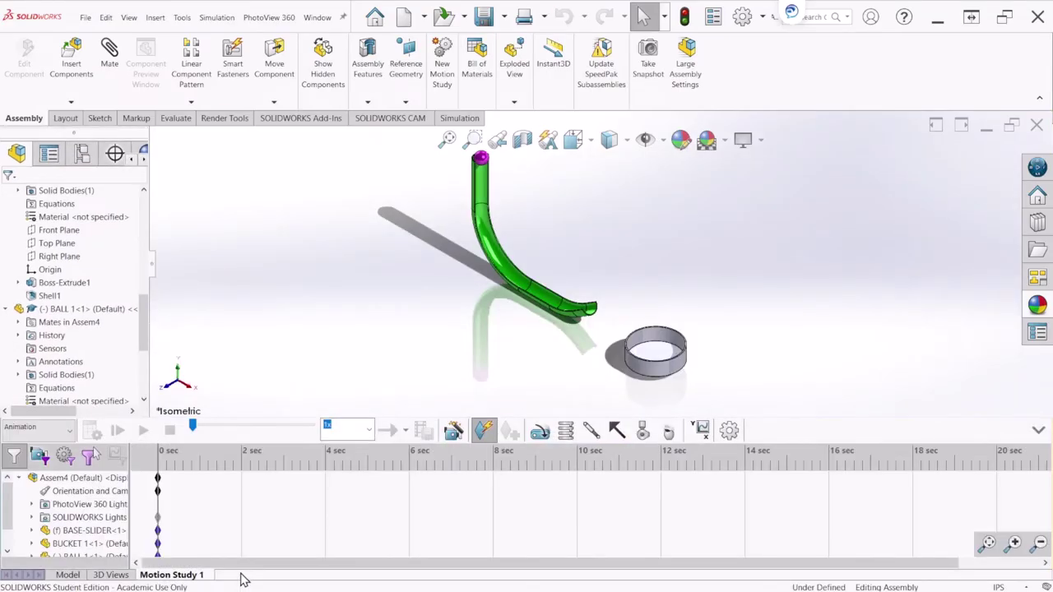
{"action": "right_click", "coordinate": [242, 577]}
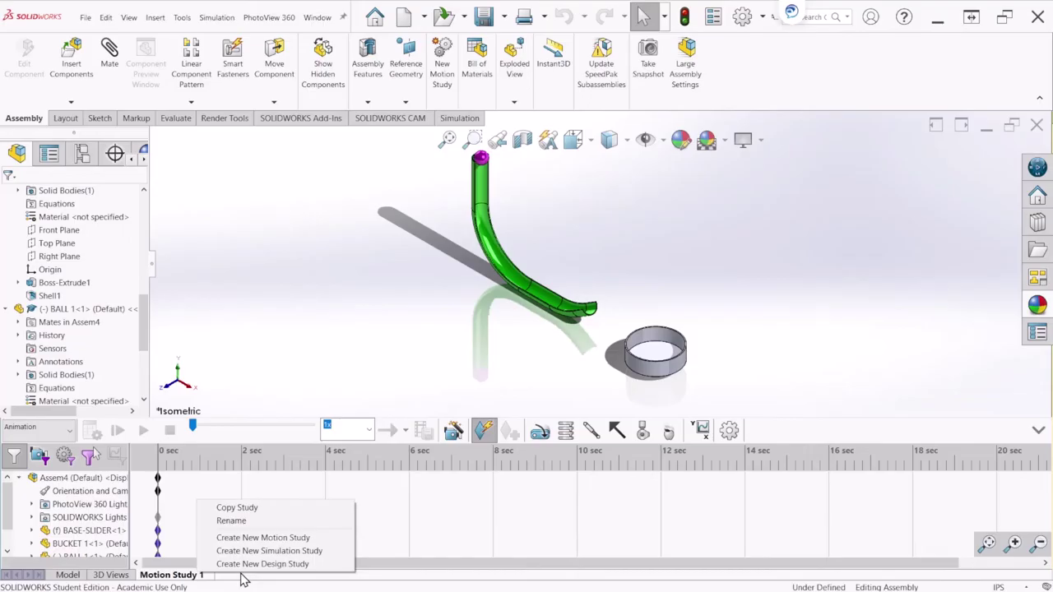
{"action": "left_click", "coordinate": [263, 538]}
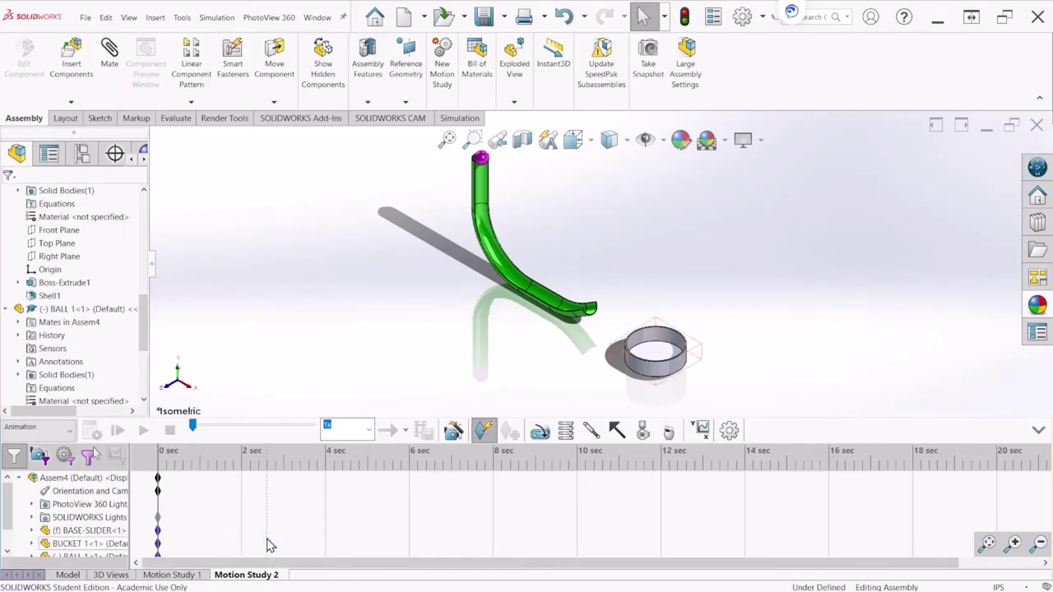
{"action": "double_click", "coordinate": [252, 576]}
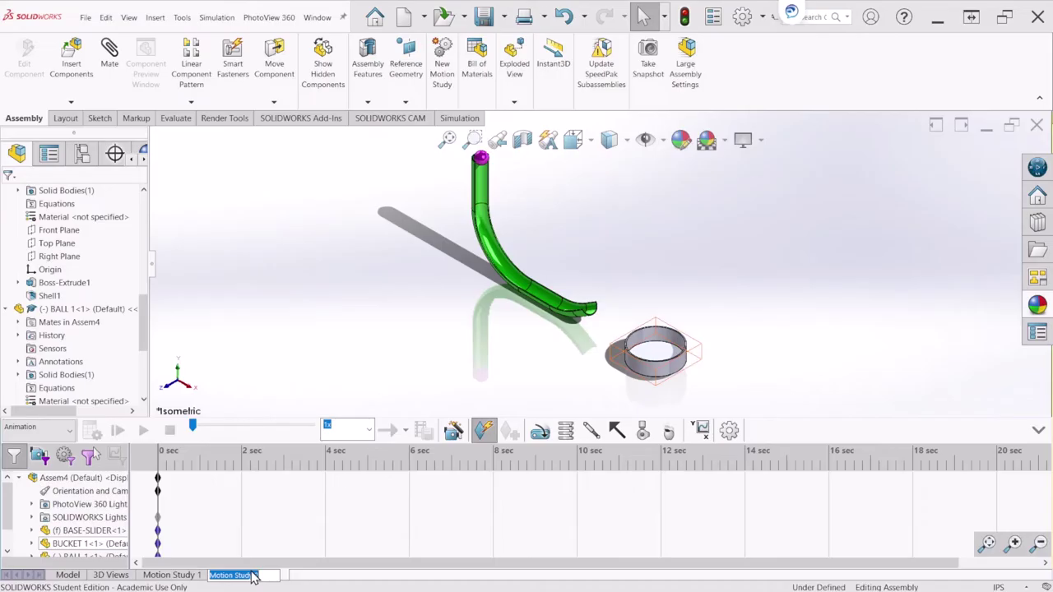
{"action": "type", "text": "Projectile 1"}
{"action": "key", "text": "Return"}
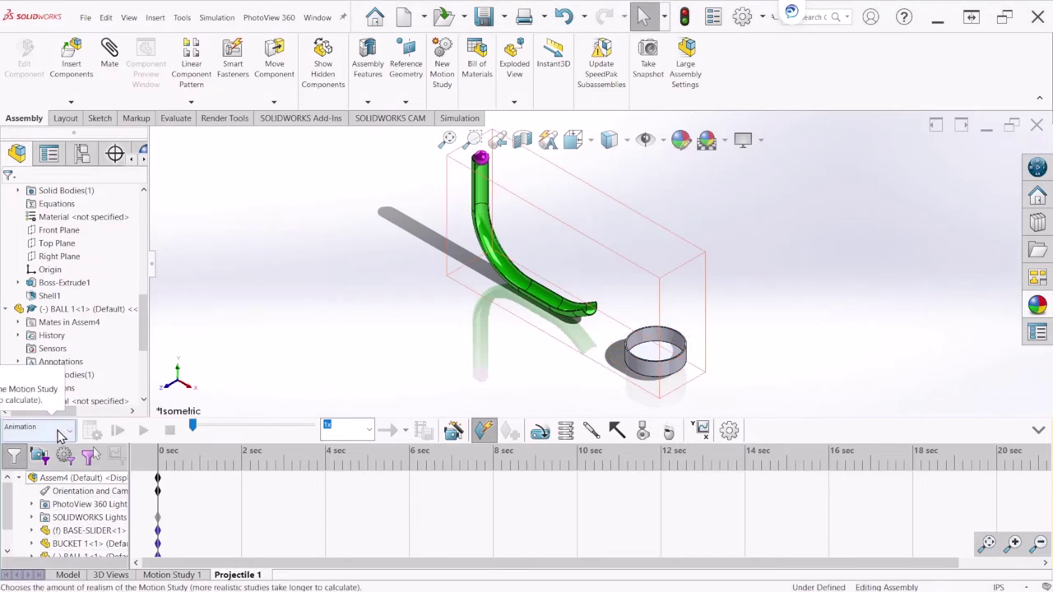
{"action": "left_click", "coordinate": [56, 435]}
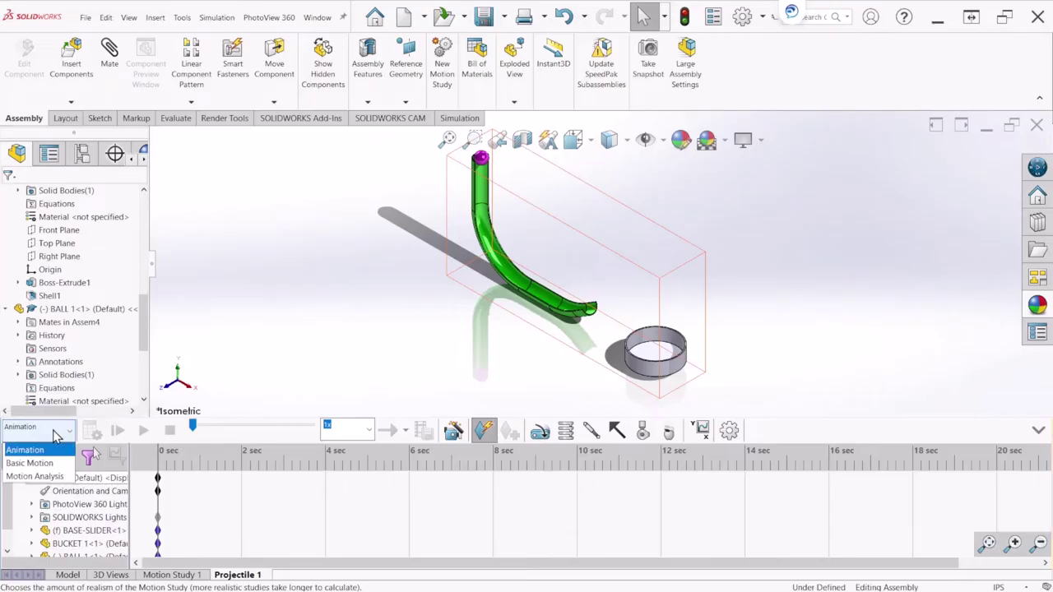
{"action": "left_click", "coordinate": [52, 475]}
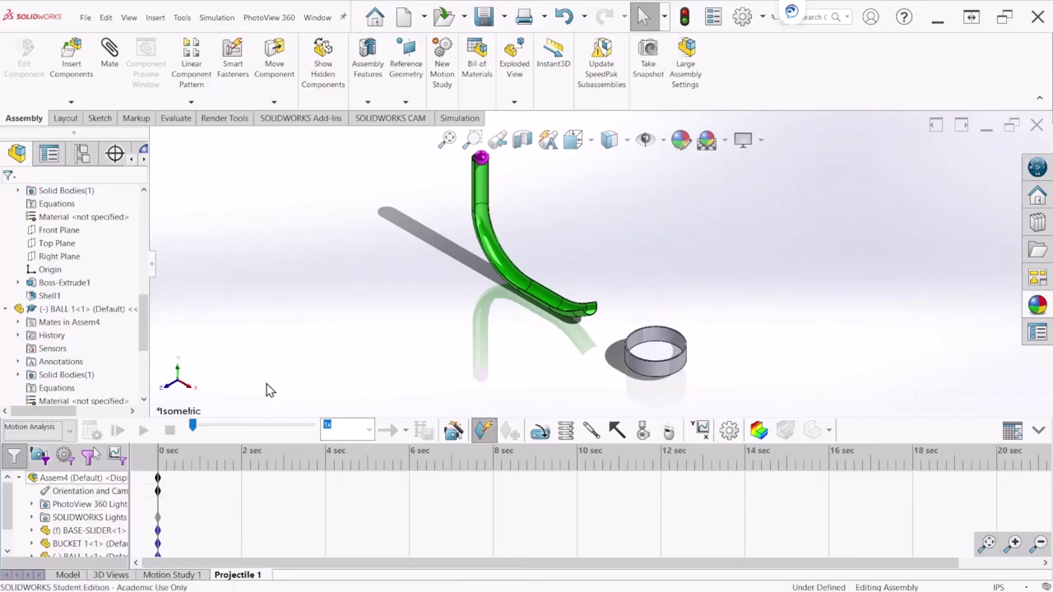
- Check in the add-ins list whether SOLIDWORKS Motion is enabled
{"action": "right_click", "coordinate": [762, 96]}
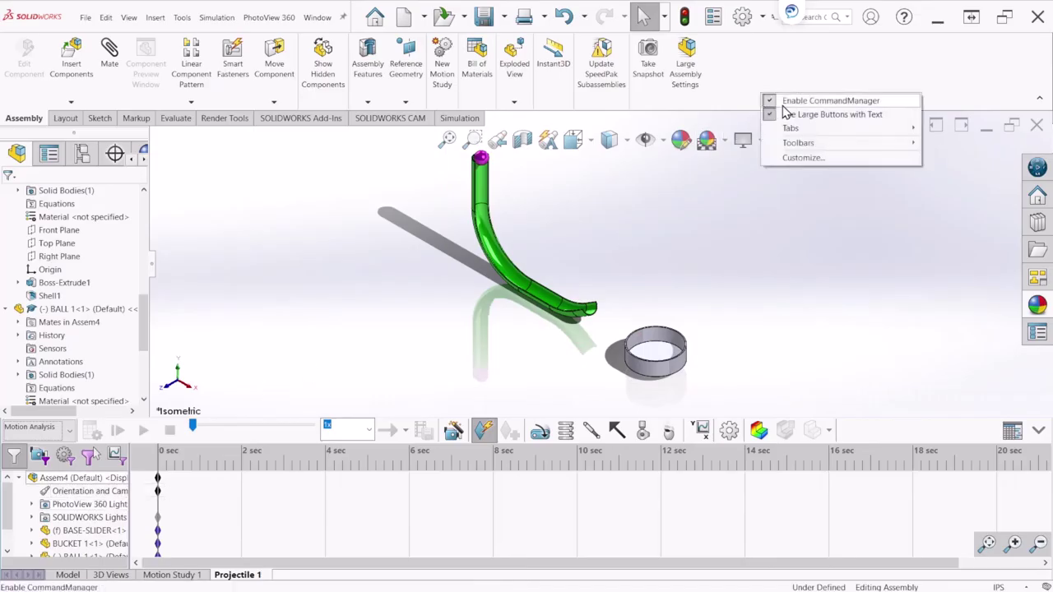
{"action": "left_click", "coordinate": [763, 18]}
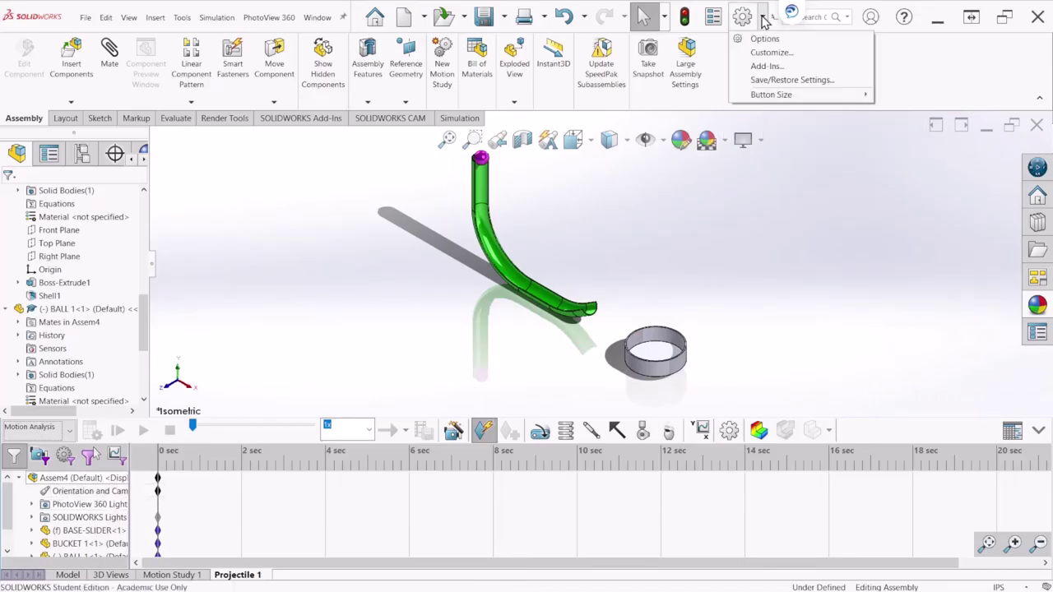
{"action": "left_click", "coordinate": [769, 67]}
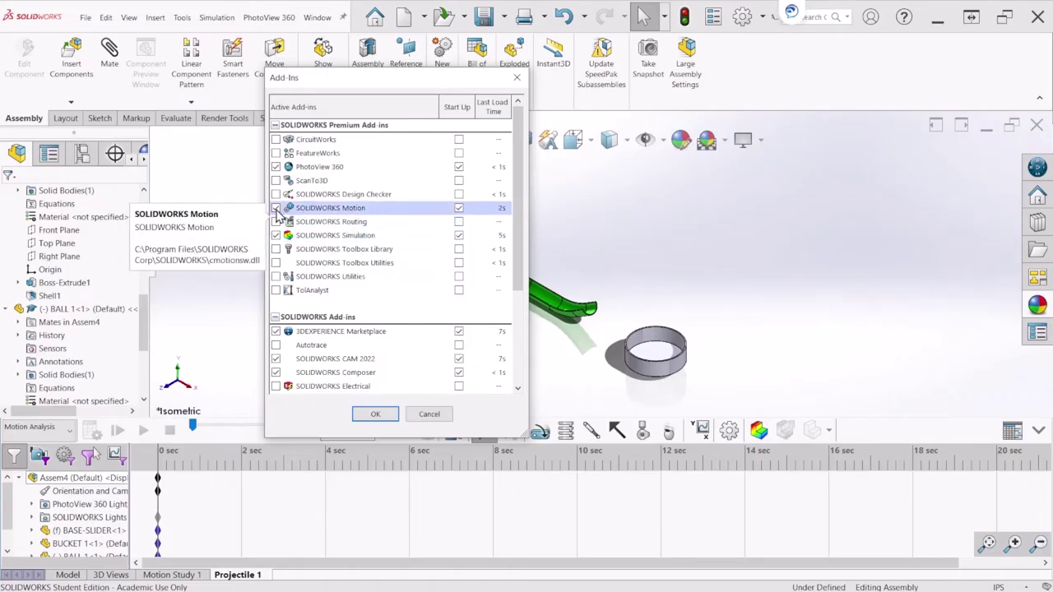
{"action": "left_click", "coordinate": [375, 414]}
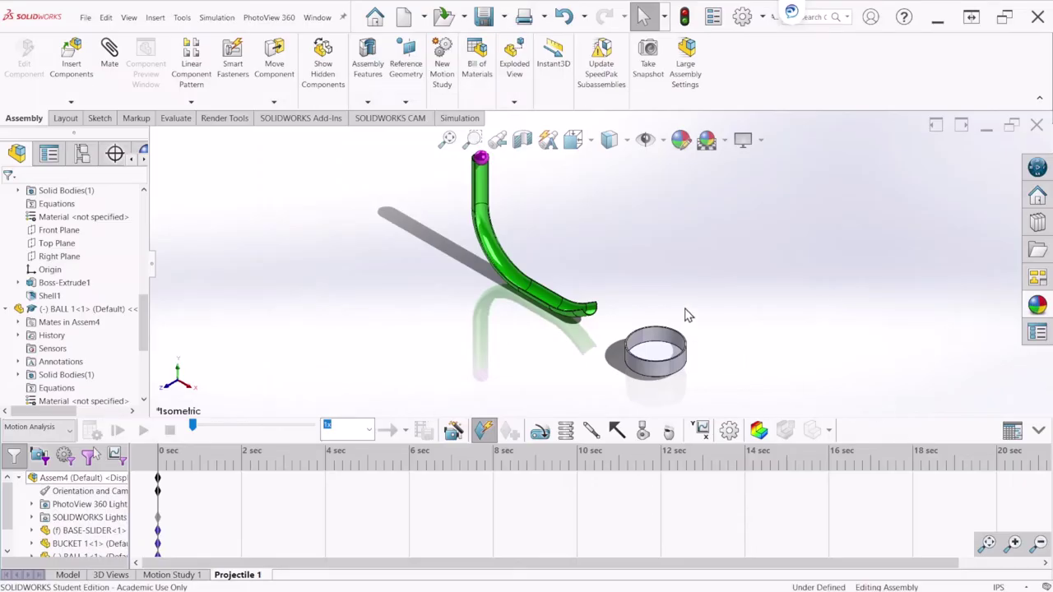
- Set the motion analysis properties to 50 frames per second and enable precise contact
{"action": "left_click", "coordinate": [729, 431]}
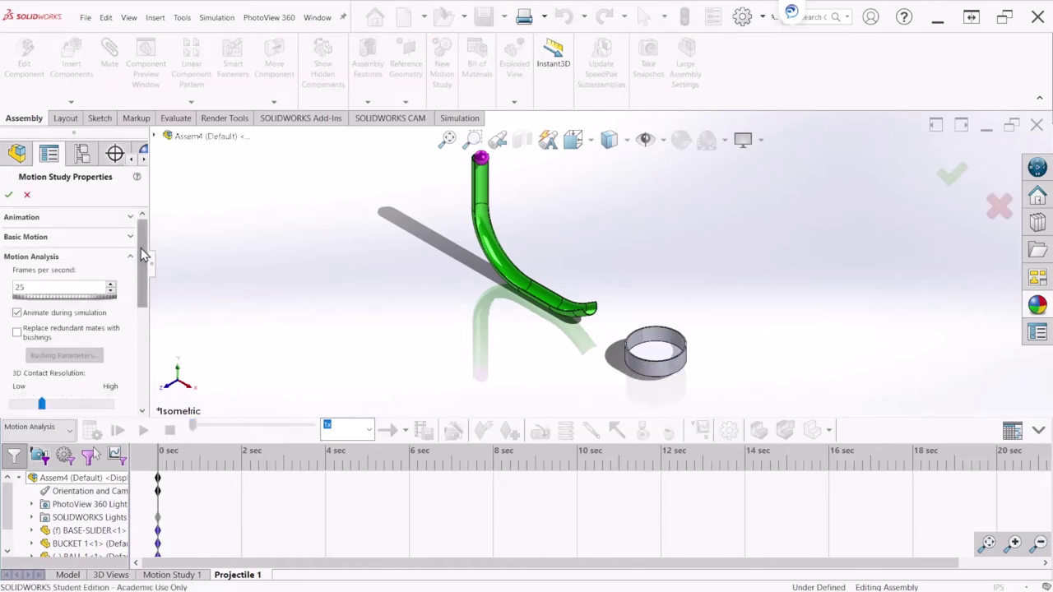
{"action": "mouse_move", "coordinate": [141, 248]}
{"action": "left_mouse_down"}
{"action": "mouse_move", "coordinate": [145, 282]}
{"action": "mouse_move", "coordinate": [146, 243]}
{"action": "left_mouse_up"}
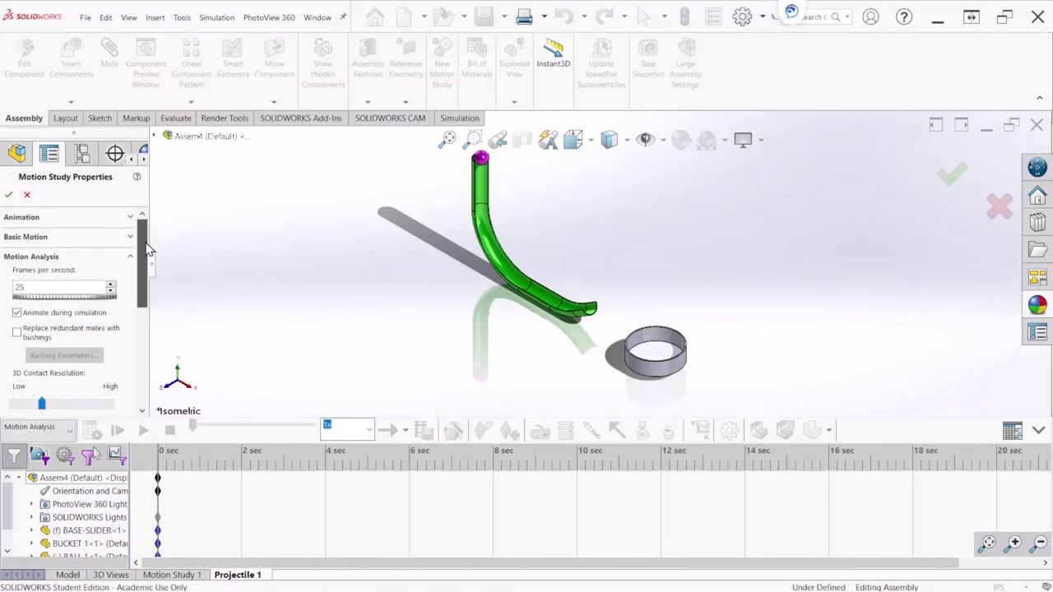
{"action": "left_click", "coordinate": [51, 286]}
{"action": "type", "text": "50"}
{"action": "scroll", "coordinate": [149, 263], "scroll_direction": "down", "scroll_amount": 3}
{"action": "left_click_drag", "start_coordinate": [151, 293], "coordinate": [150, 290]}
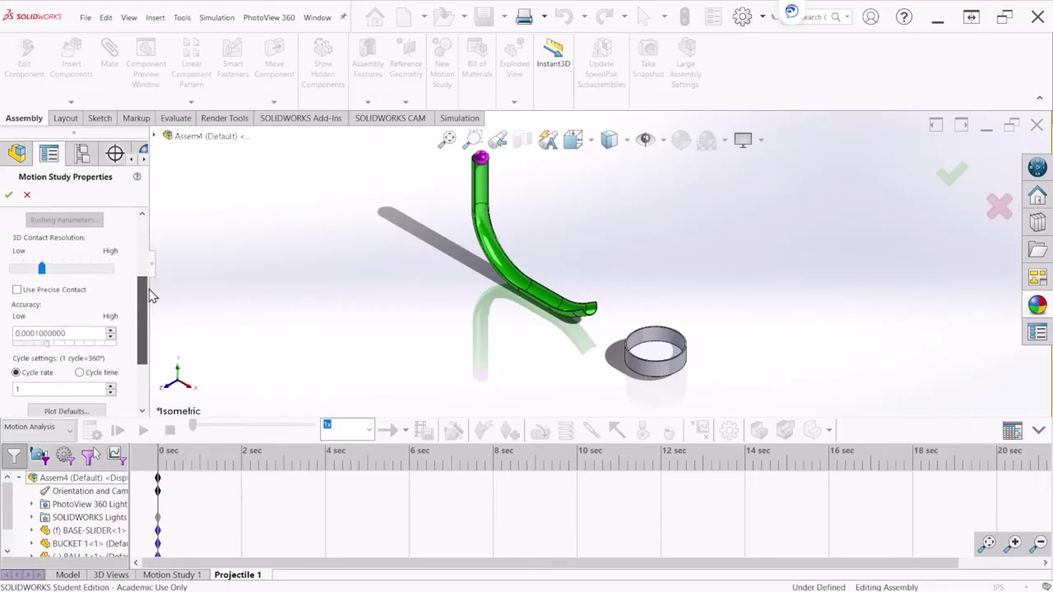
{"action": "left_click", "coordinate": [17, 290]}
{"action": "left_click_drag", "start_coordinate": [135, 301], "coordinate": [151, 225]}
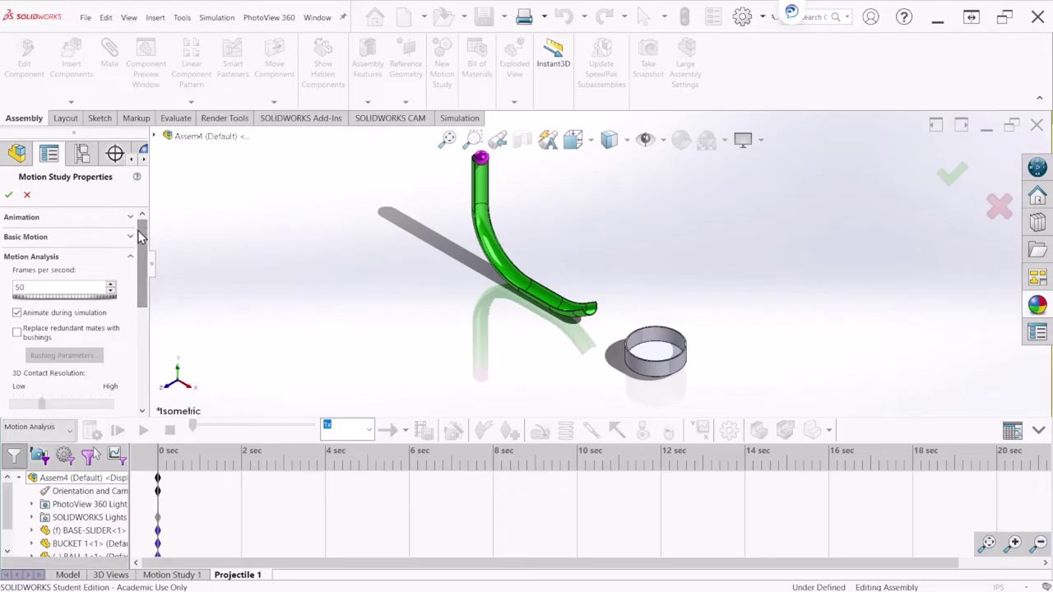
{"action": "left_click", "coordinate": [9, 197]}
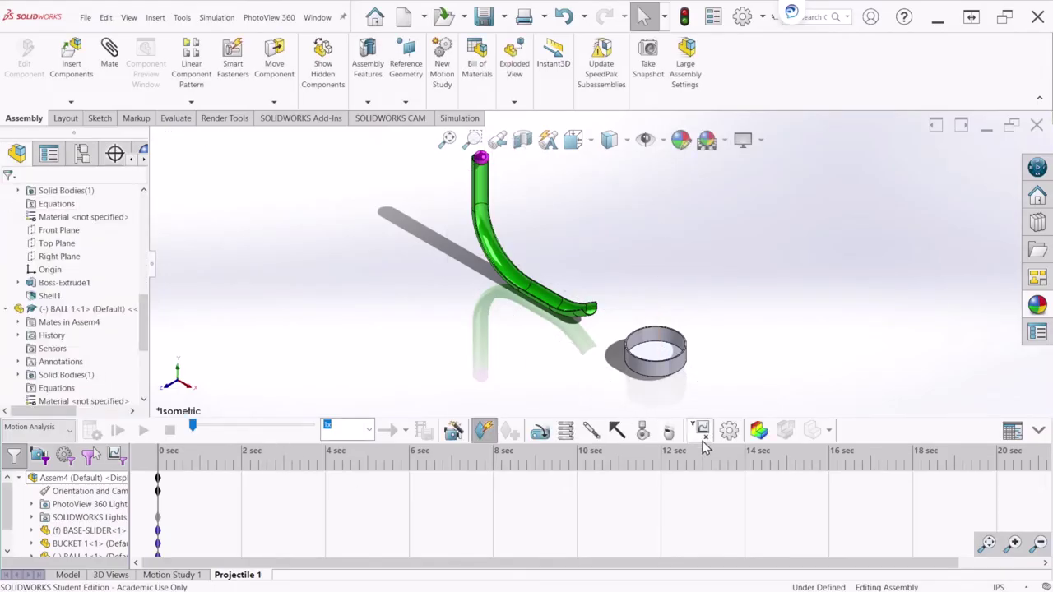
- Add gravity of 386.09 in/s^2 to the study, acting downward along the Y axis
{"action": "scroll", "coordinate": [724, 277], "scroll_direction": "up", "scroll_amount": 2}
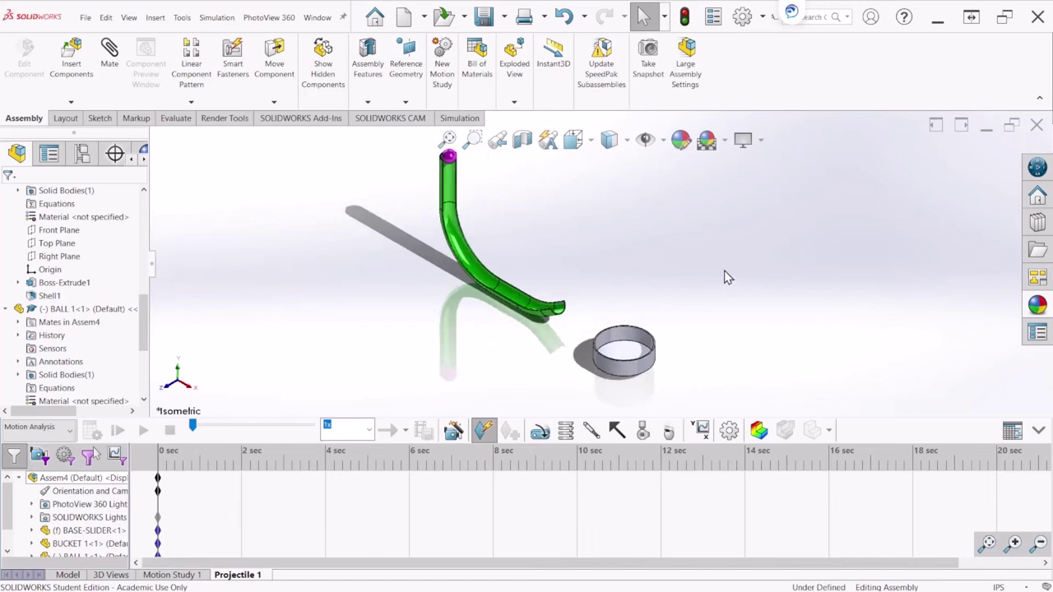
{"action": "scroll", "coordinate": [493, 185], "scroll_direction": "down", "scroll_amount": 1}
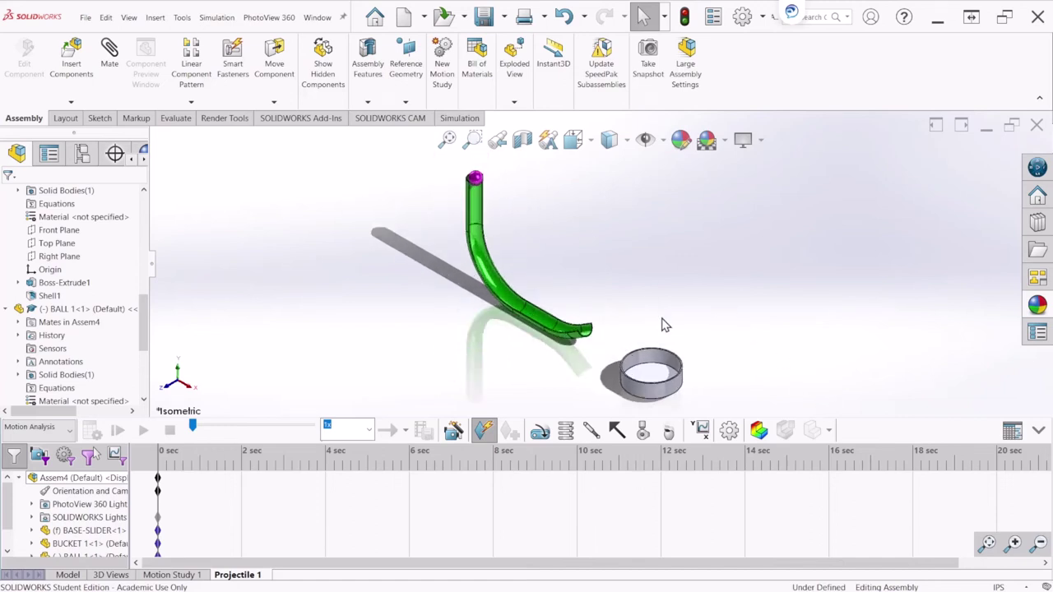
{"action": "left_click", "coordinate": [671, 433]}
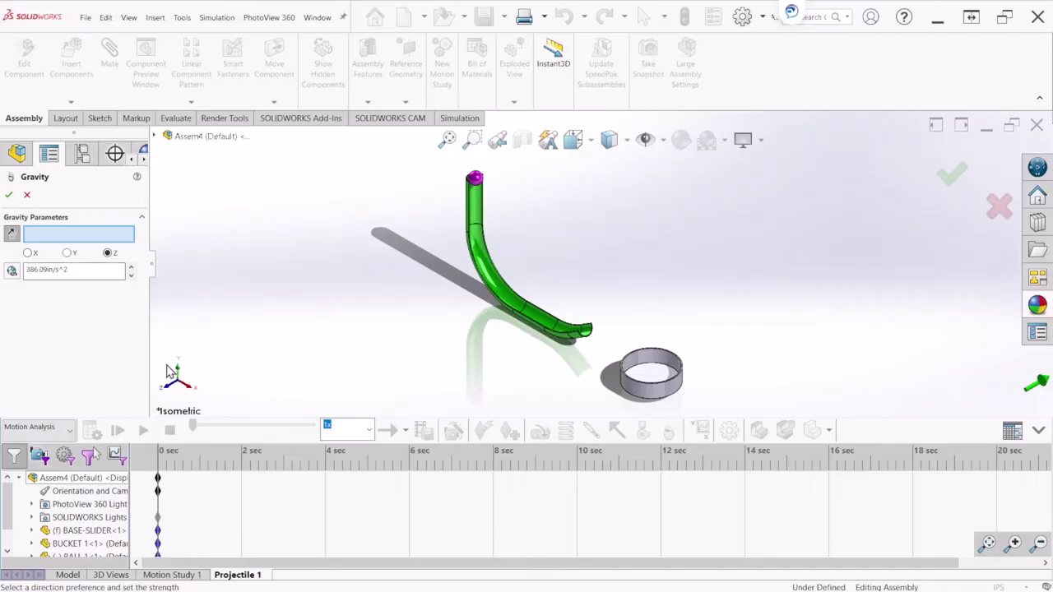
{"action": "left_click", "coordinate": [68, 254]}
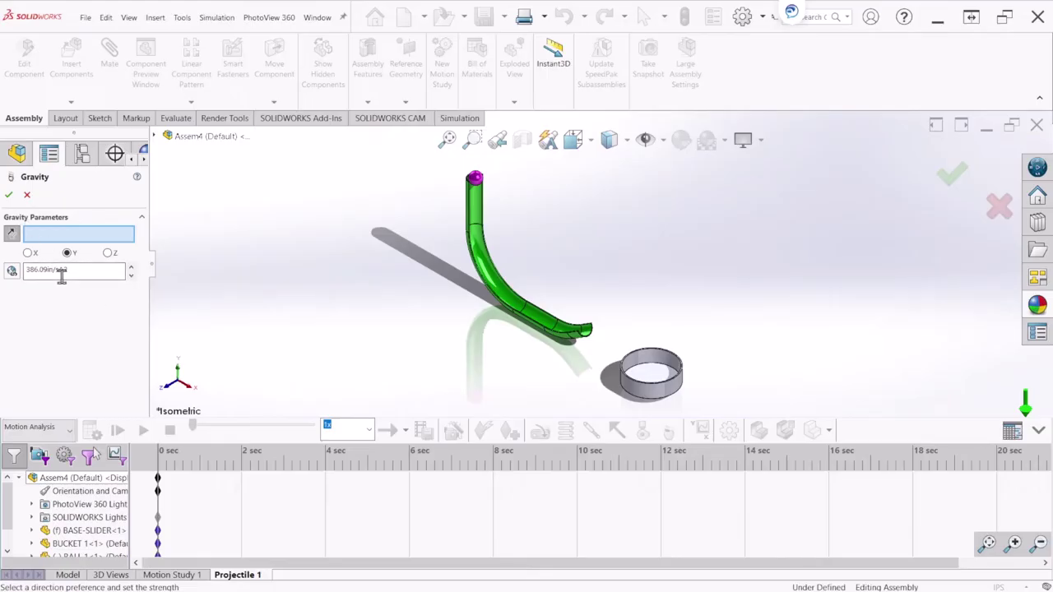
{"action": "left_click", "coordinate": [8, 196]}
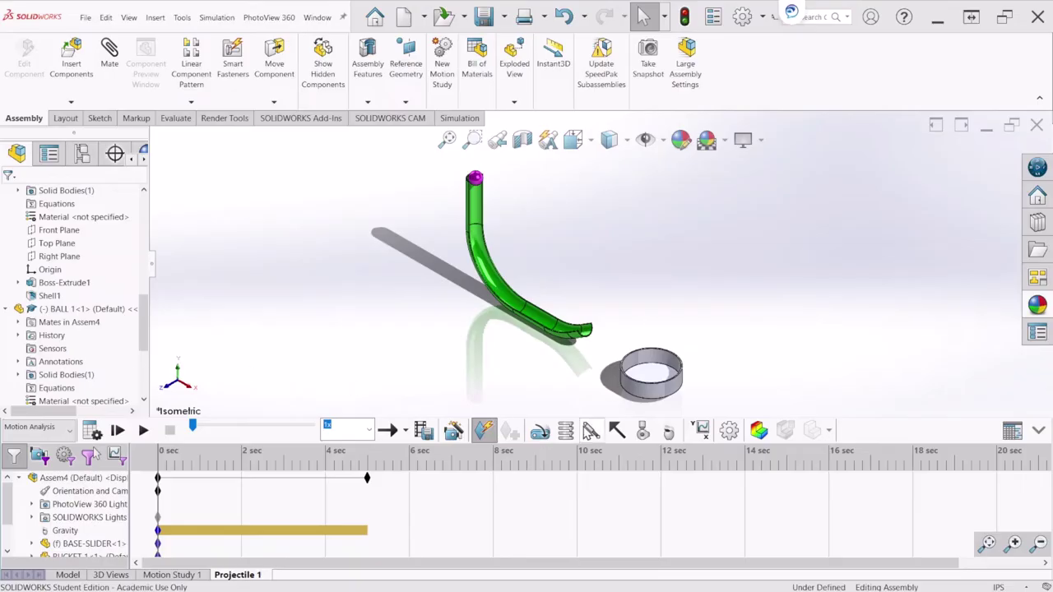
- Start a solid body contact between BALL 1, BASE-SLIDER and BUCKET 1
{"action": "left_click", "coordinate": [644, 431]}
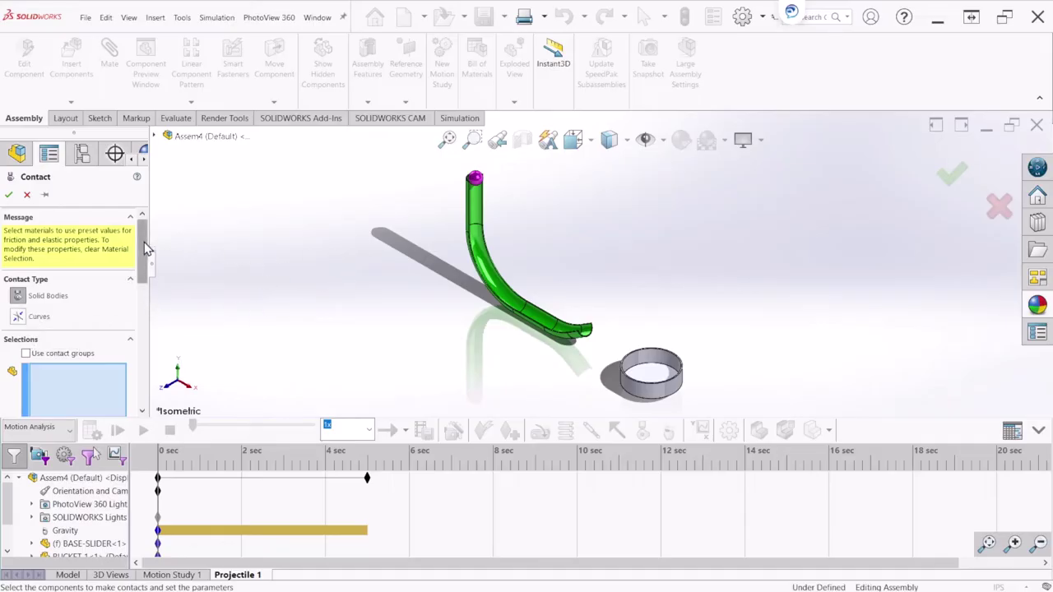
{"action": "scroll", "coordinate": [42, 279], "scroll_direction": "down", "scroll_amount": 2}
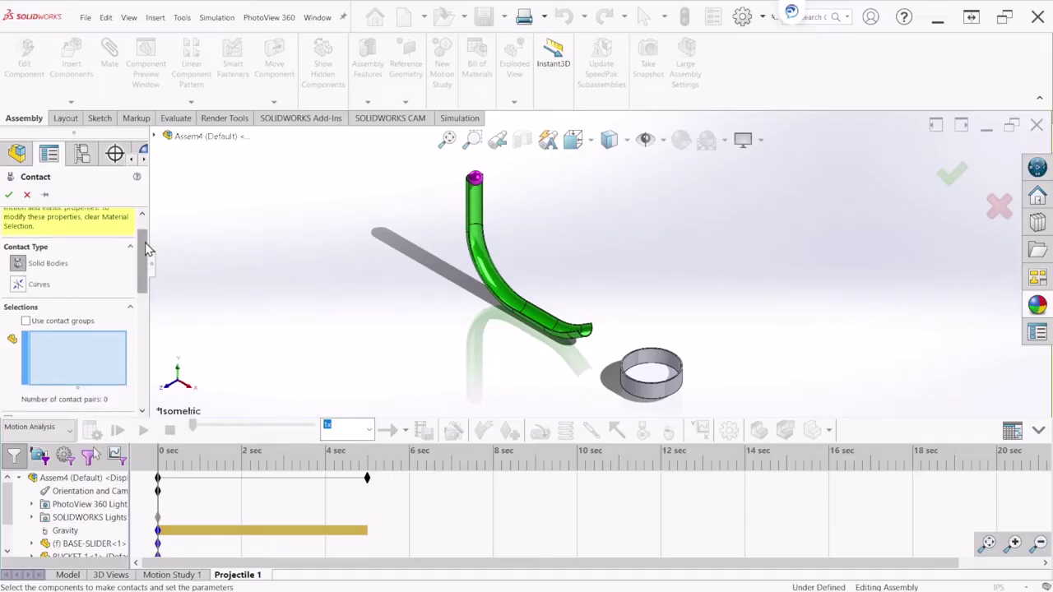
{"action": "scroll", "coordinate": [141, 251], "scroll_direction": "down", "scroll_amount": 5}
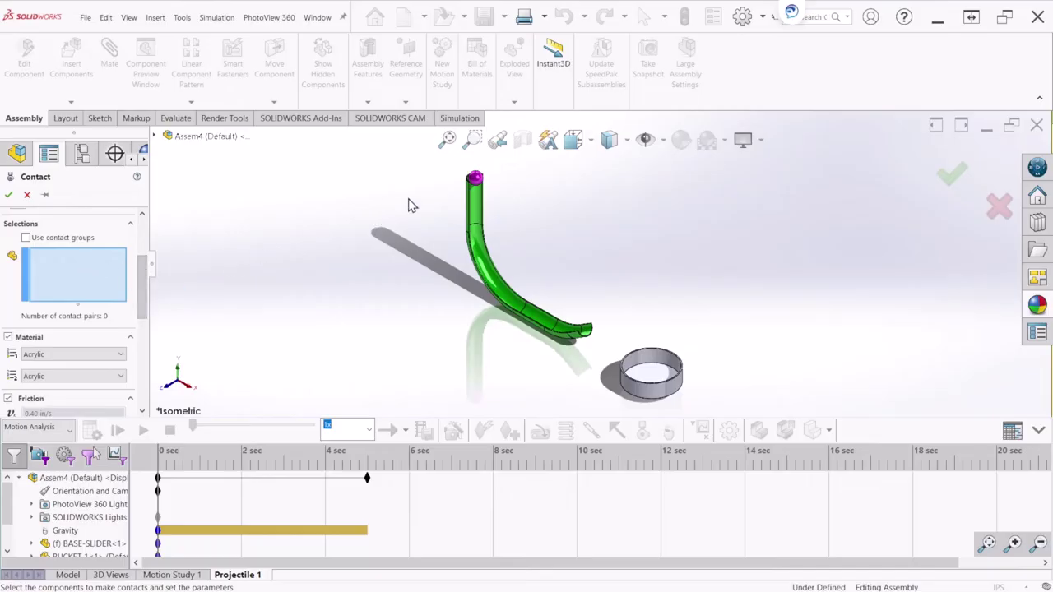
{"action": "left_click", "coordinate": [474, 180]}
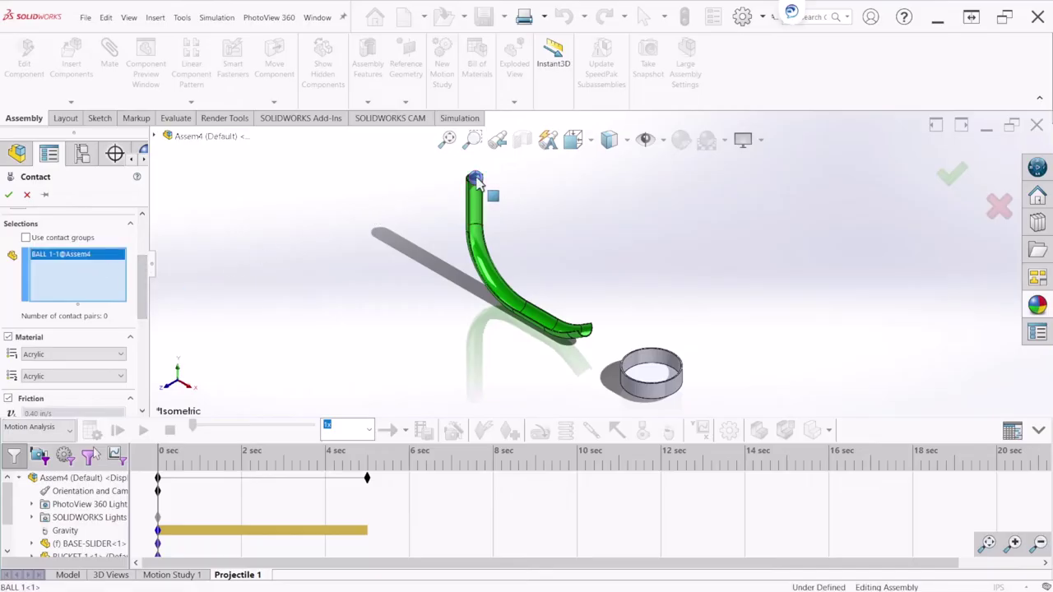
{"action": "left_click", "coordinate": [483, 255]}
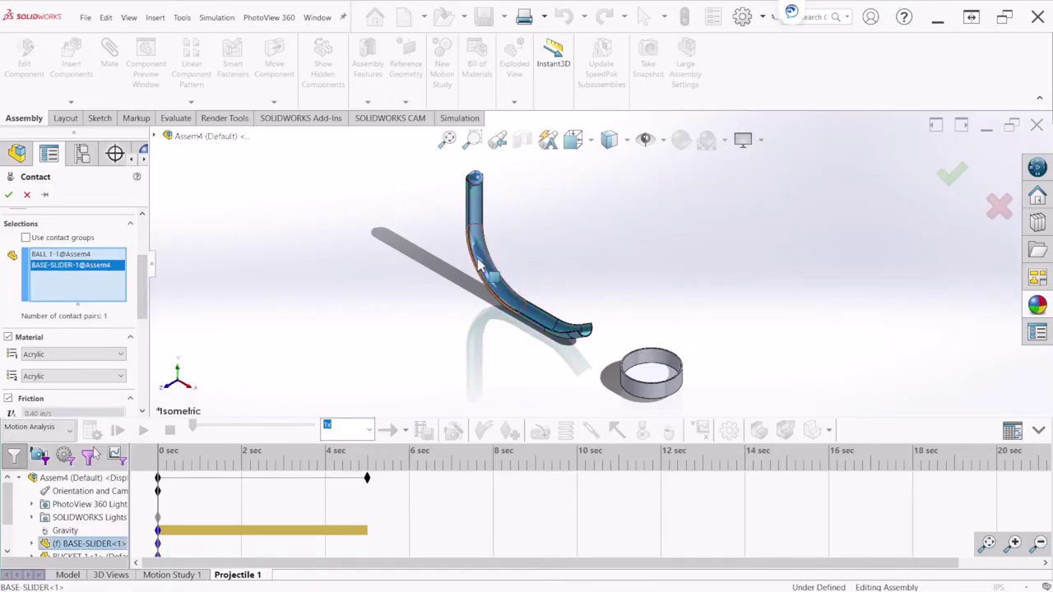
{"action": "left_click", "coordinate": [639, 366]}
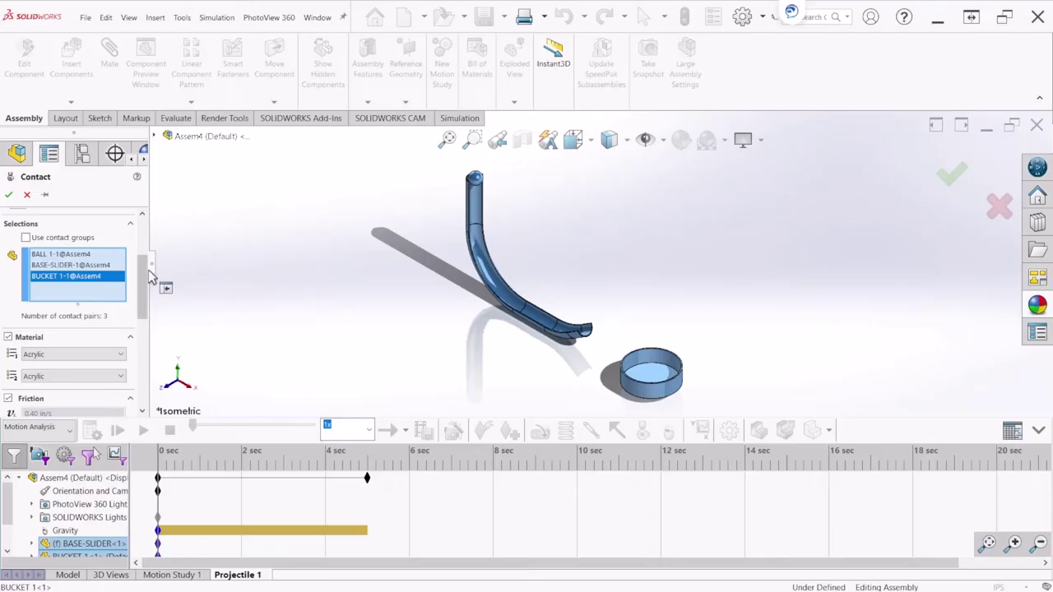
- Set both materials of the contact between ball, slider and bucket to Steel (Dry)
{"action": "scroll", "coordinate": [146, 274], "scroll_direction": "down", "scroll_amount": 3}
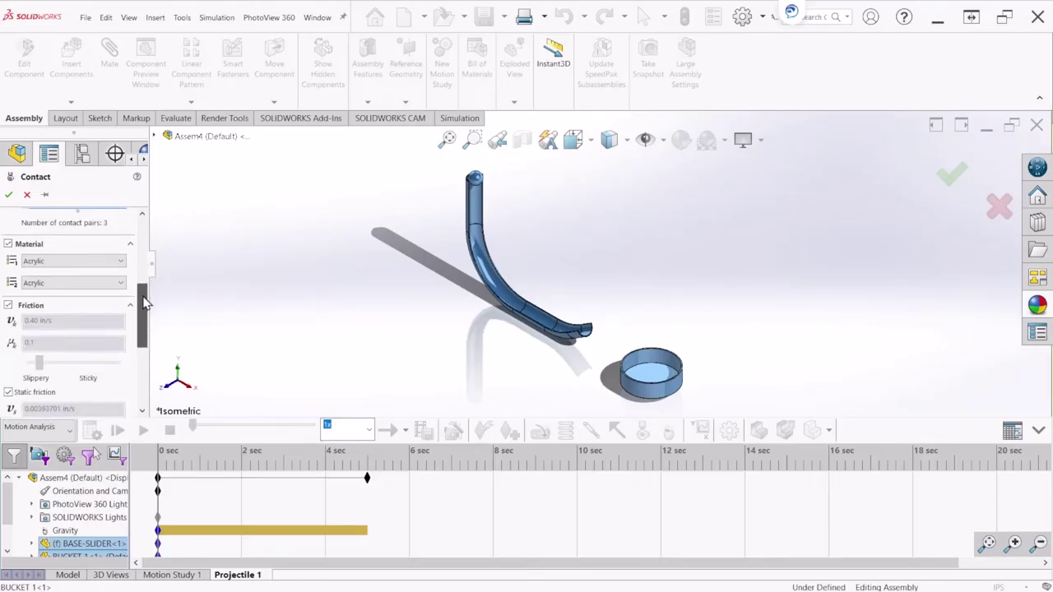
{"action": "left_click", "coordinate": [91, 263]}
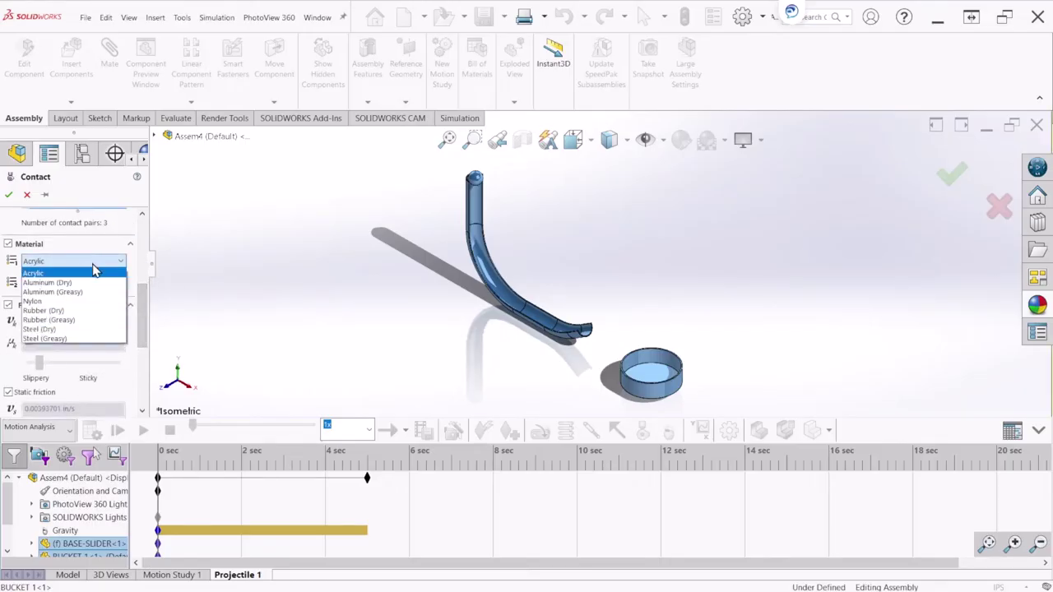
{"action": "left_click", "coordinate": [53, 330]}
{"action": "left_click", "coordinate": [57, 283]}
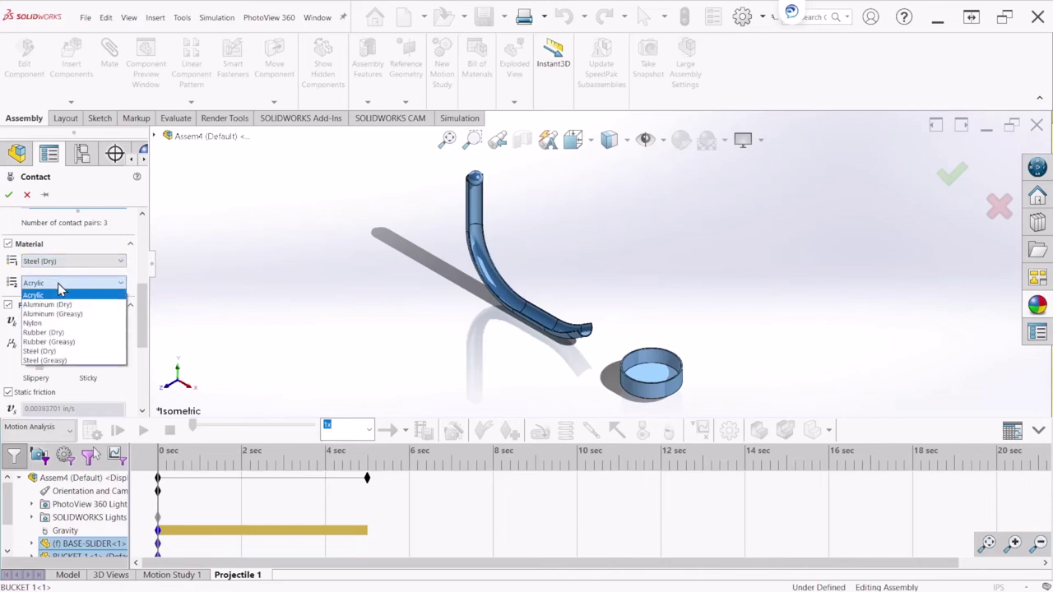
{"action": "left_click", "coordinate": [51, 356]}
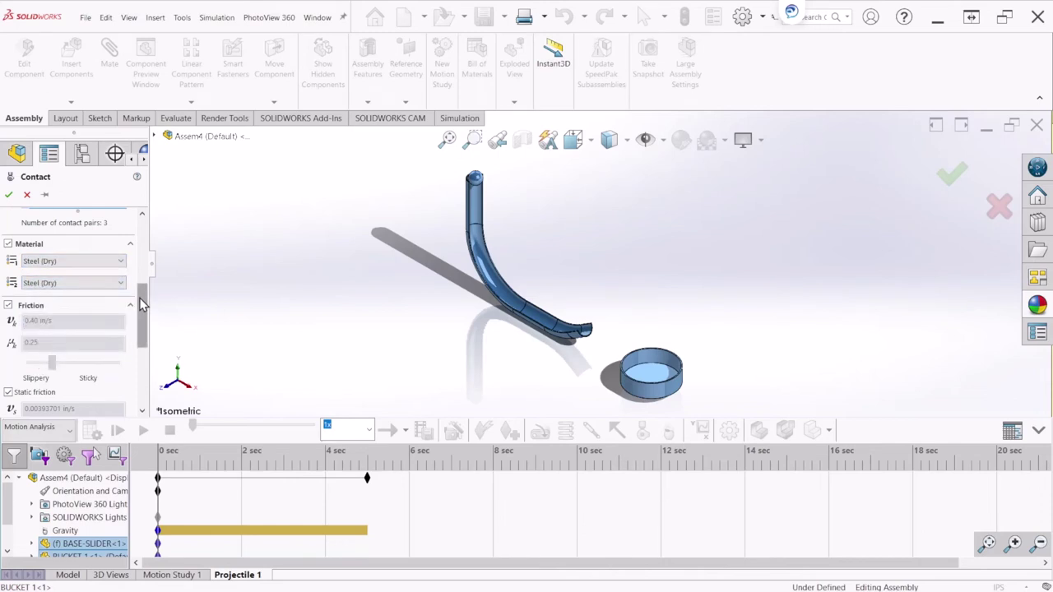
{"action": "left_click_drag", "start_coordinate": [141, 301], "coordinate": [140, 272]}
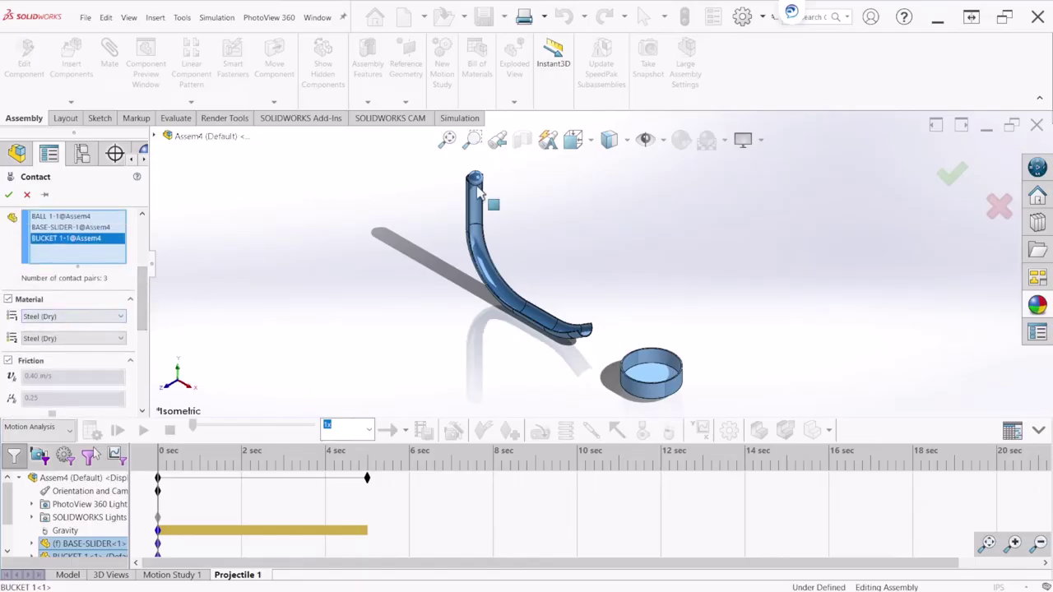
- Review the contact's friction and elastic properties, keep Impact as the elastic model, and accept the solid body contact
{"action": "left_click_drag", "start_coordinate": [143, 290], "coordinate": [151, 331]}
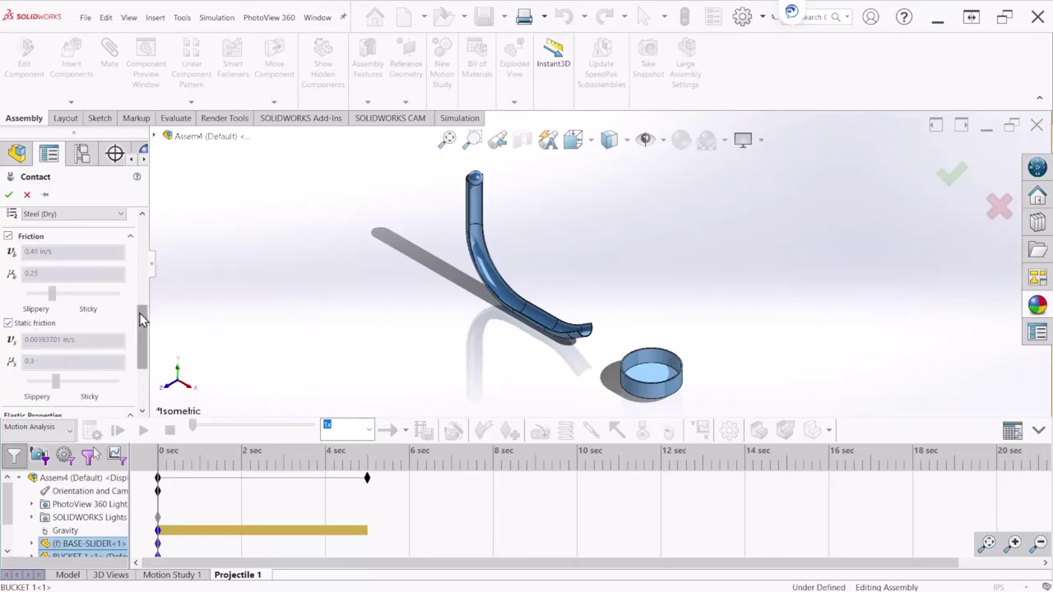
{"action": "scroll", "coordinate": [138, 313], "scroll_direction": "down", "scroll_amount": 1}
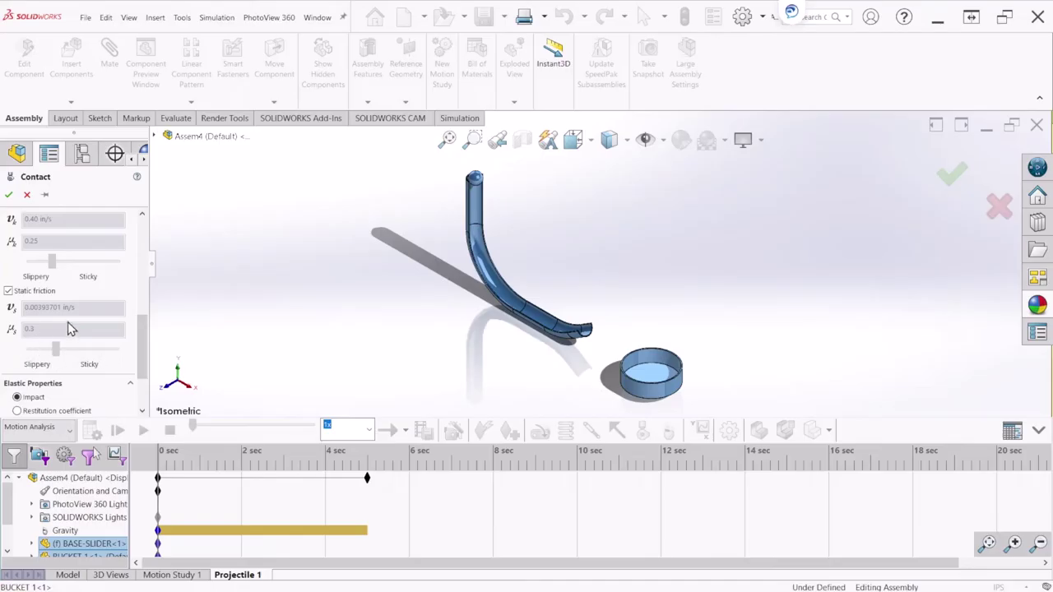
{"action": "scroll", "coordinate": [141, 332], "scroll_direction": "down", "scroll_amount": 1}
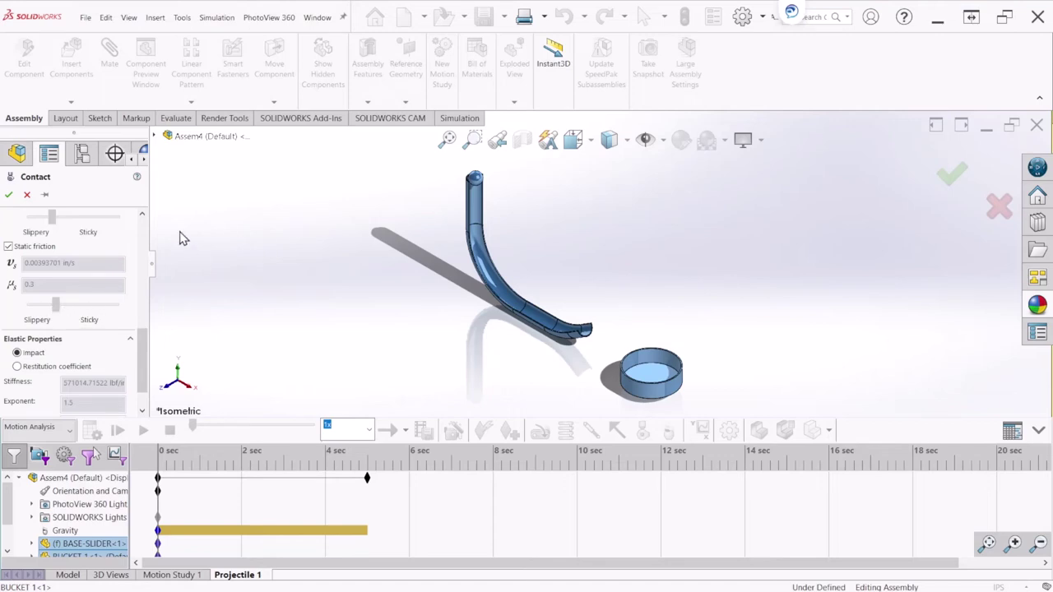
{"action": "scroll", "coordinate": [140, 344], "scroll_direction": "down", "scroll_amount": 1}
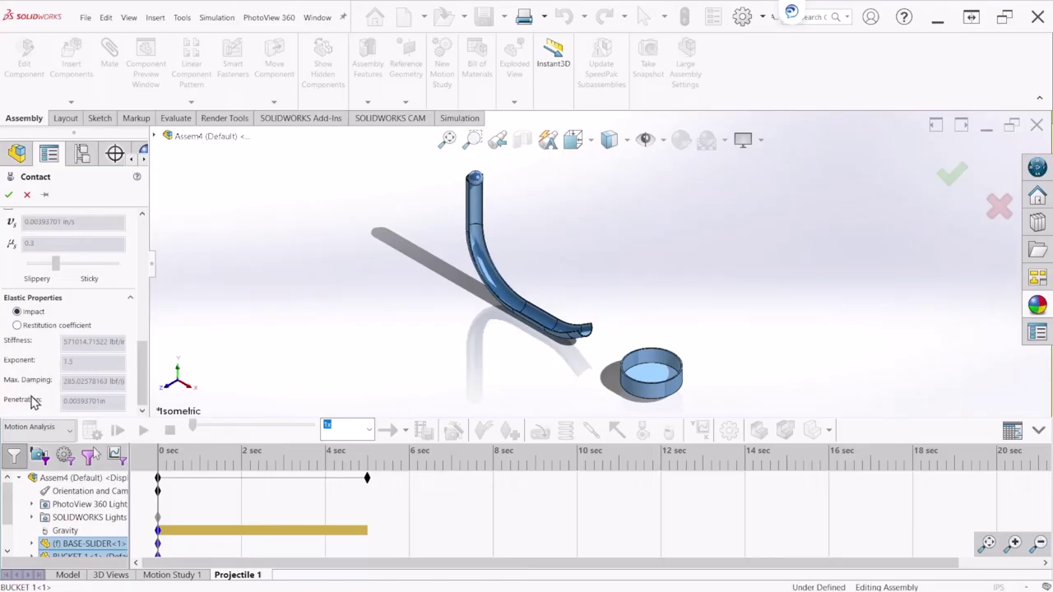
{"action": "left_click", "coordinate": [38, 328]}
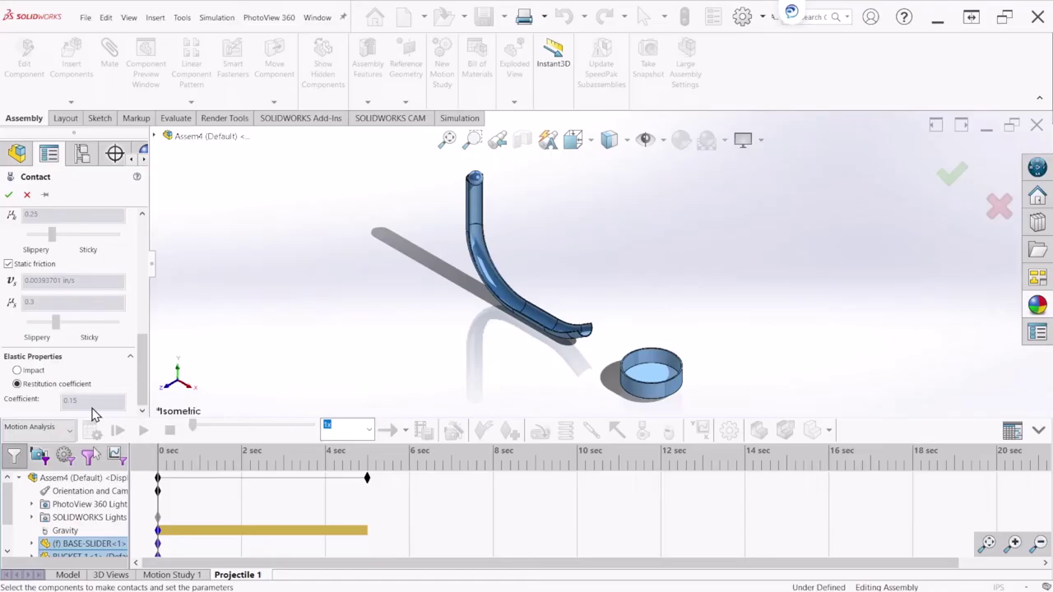
{"action": "left_click", "coordinate": [41, 375]}
{"action": "left_click_drag", "start_coordinate": [141, 371], "coordinate": [141, 234]}
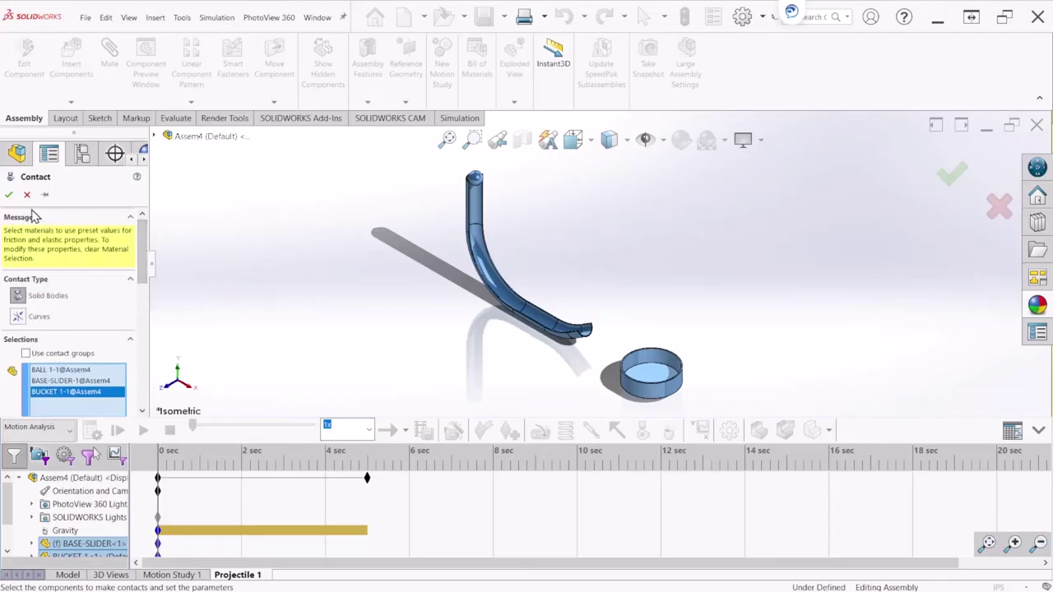
{"action": "left_click", "coordinate": [9, 196]}
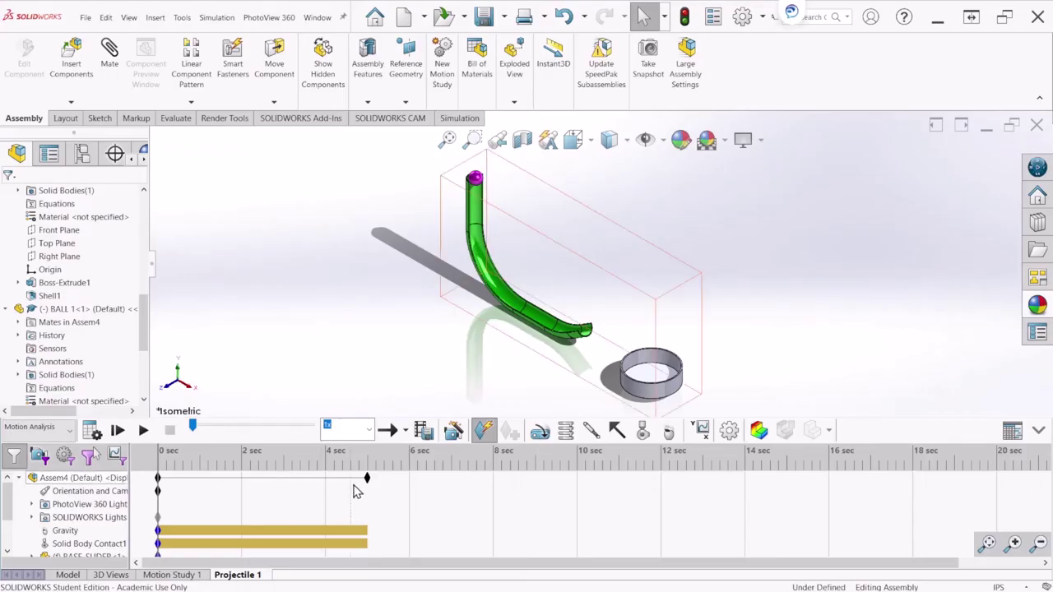
- Shorten the motion study's duration to about 3.4 seconds and calculate it
{"action": "left_click", "coordinate": [367, 482]}
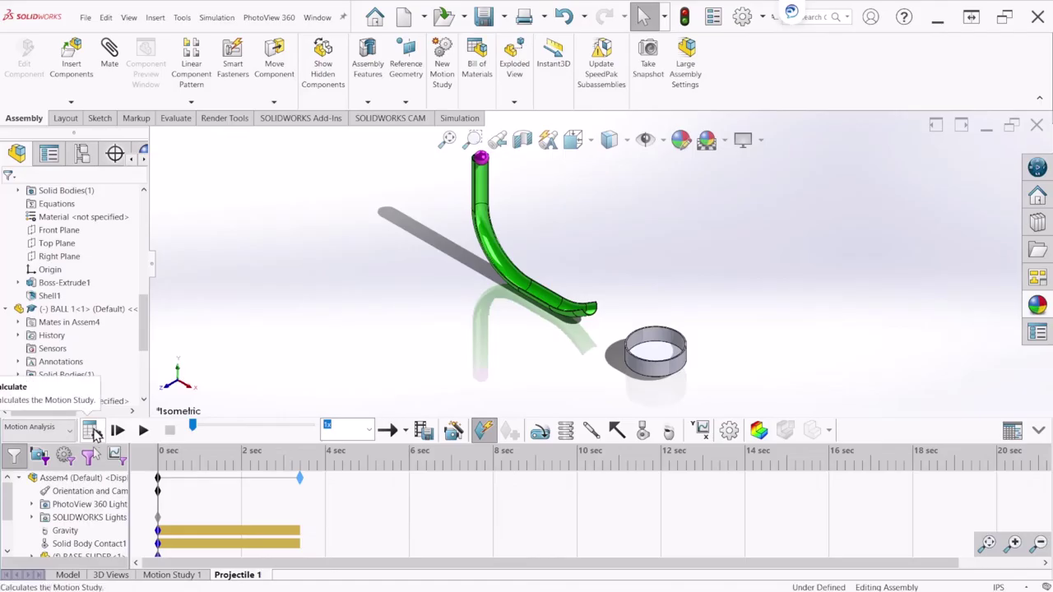
{"action": "left_click", "coordinate": [93, 434]}
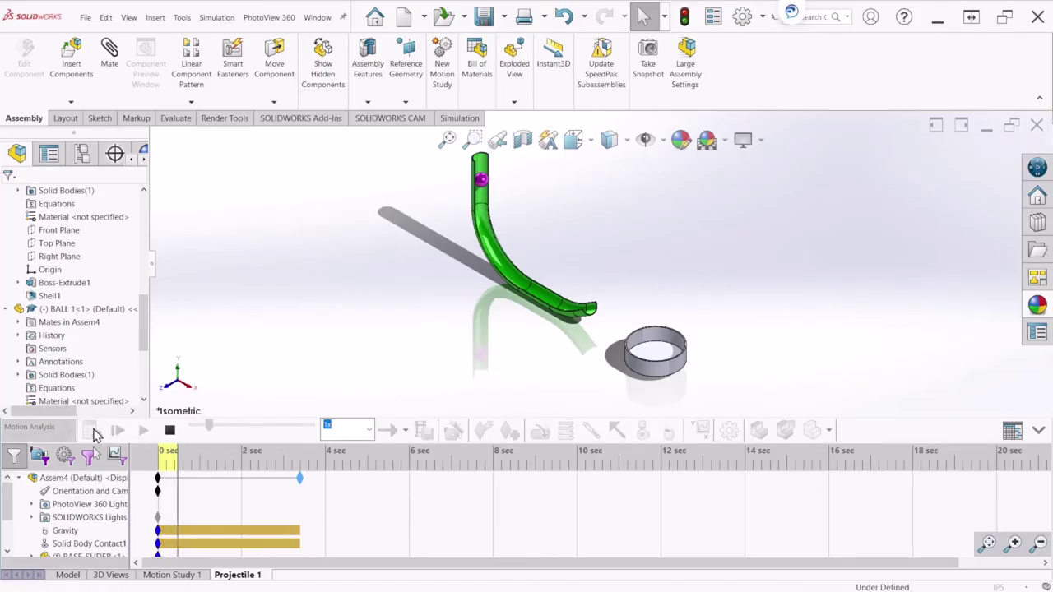
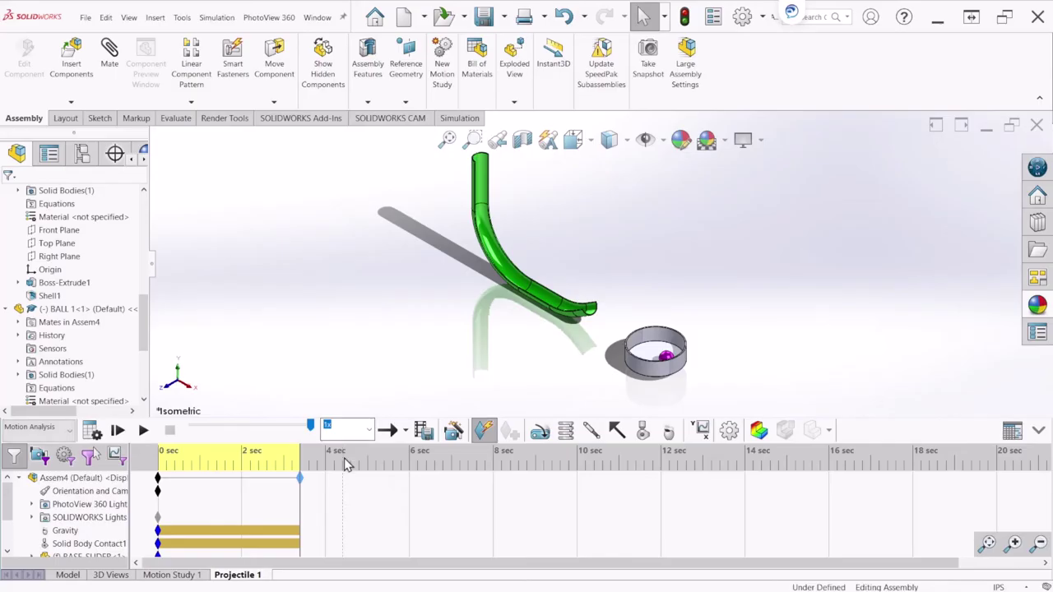
{"action": "scroll", "coordinate": [559, 312], "scroll_direction": "up", "scroll_amount": 2}
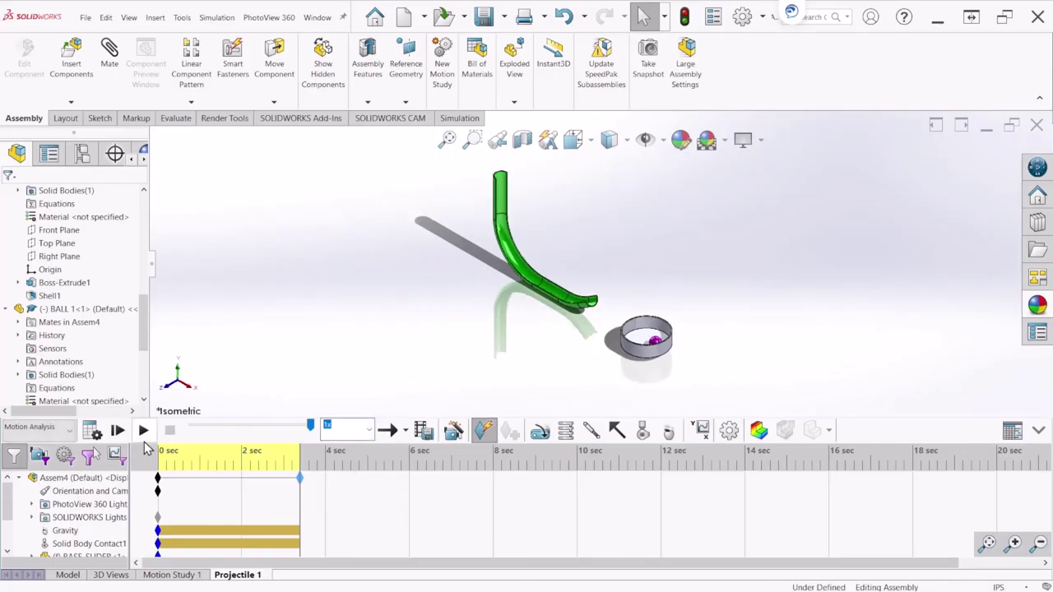
- Play back the calculated motion, then set the playback mode to Loop and replay it
{"action": "left_click", "coordinate": [143, 430]}
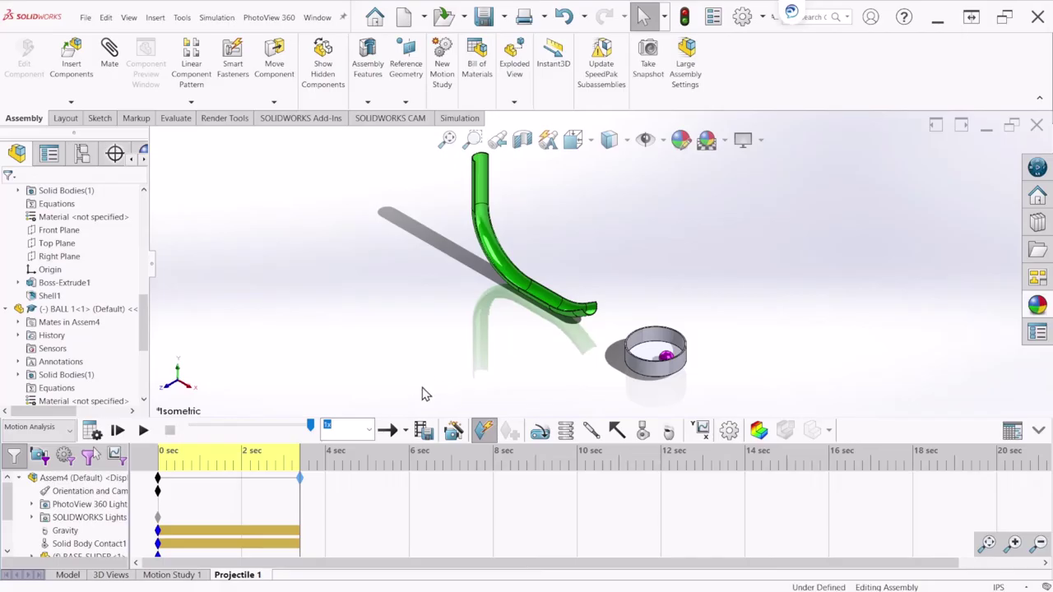
{"action": "left_click", "coordinate": [408, 434]}
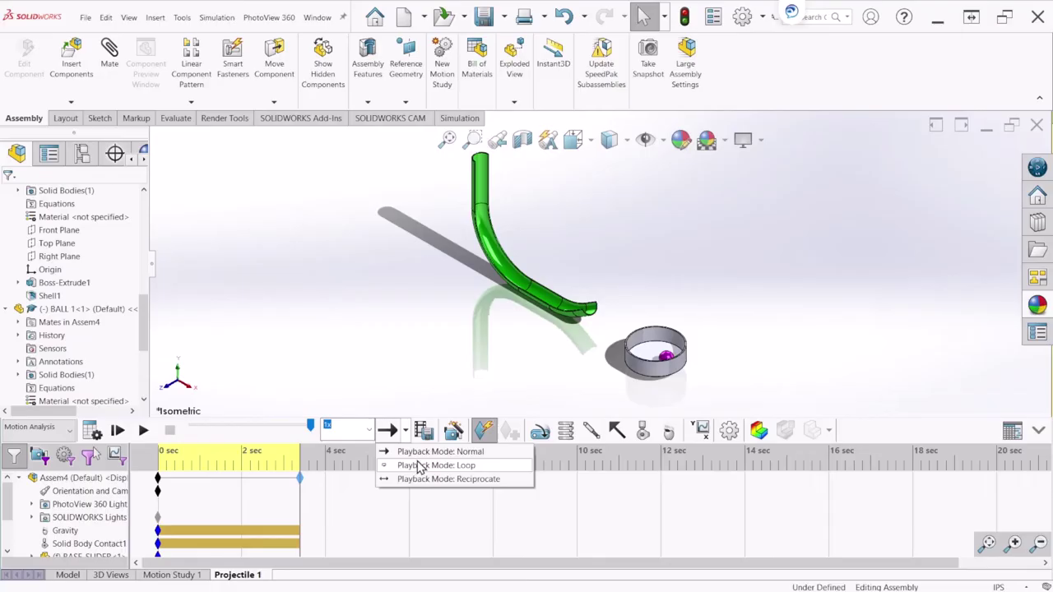
{"action": "left_click", "coordinate": [451, 467]}
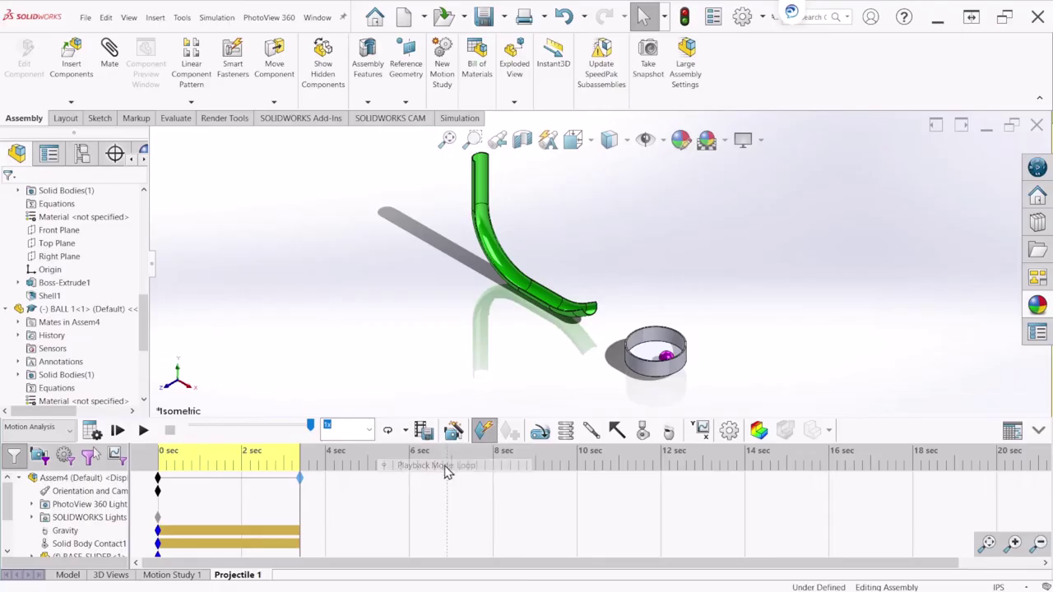
{"action": "left_click", "coordinate": [143, 433]}
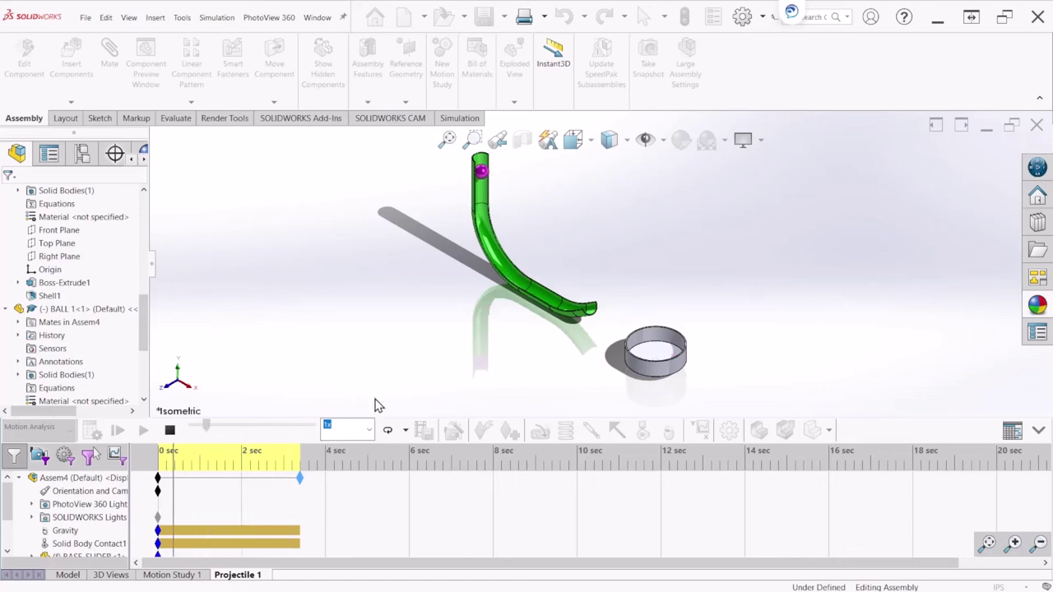
- Try the Reciprocate playback mode and return the playback to Loop
{"action": "left_click", "coordinate": [406, 429]}
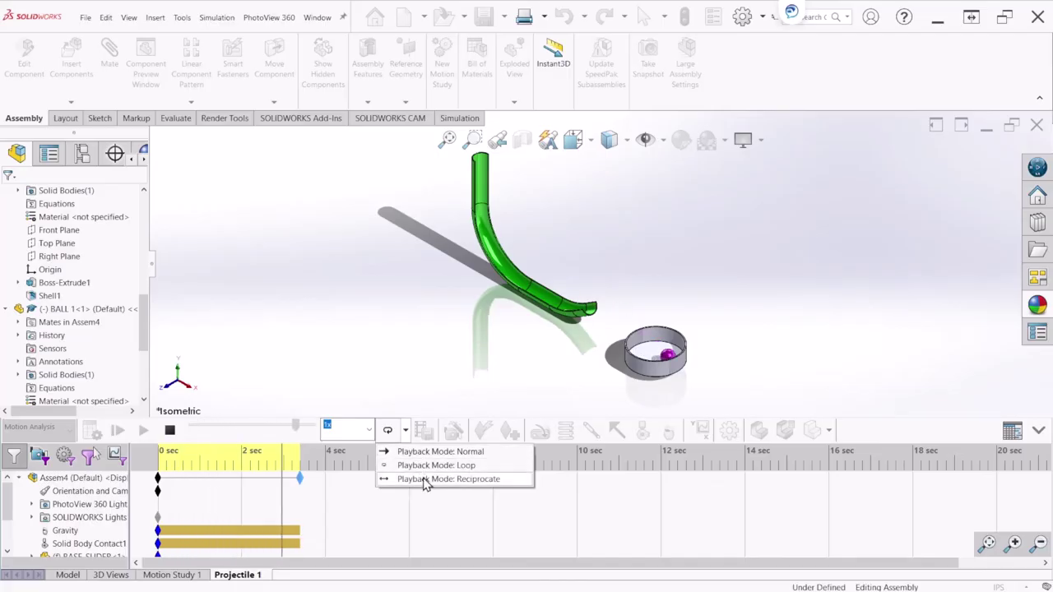
{"action": "left_click", "coordinate": [426, 479]}
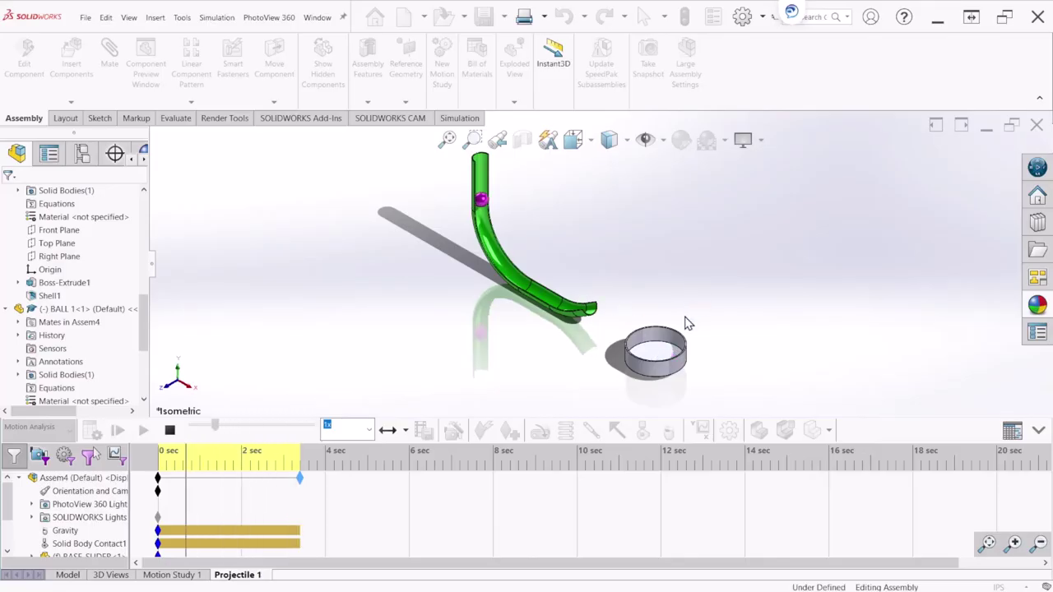
{"action": "left_click", "coordinate": [405, 430]}
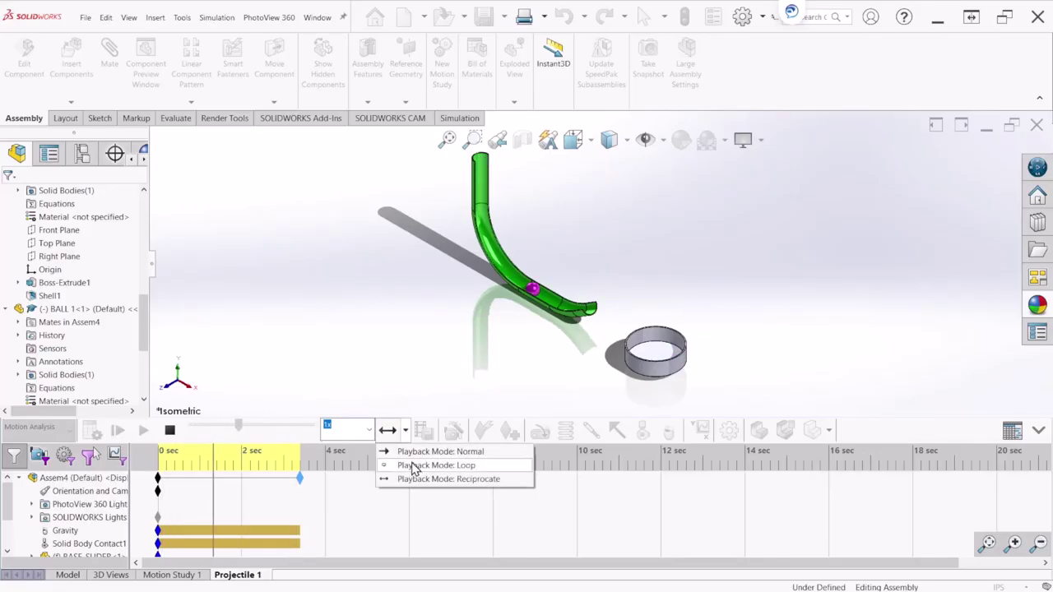
{"action": "left_click", "coordinate": [415, 466]}
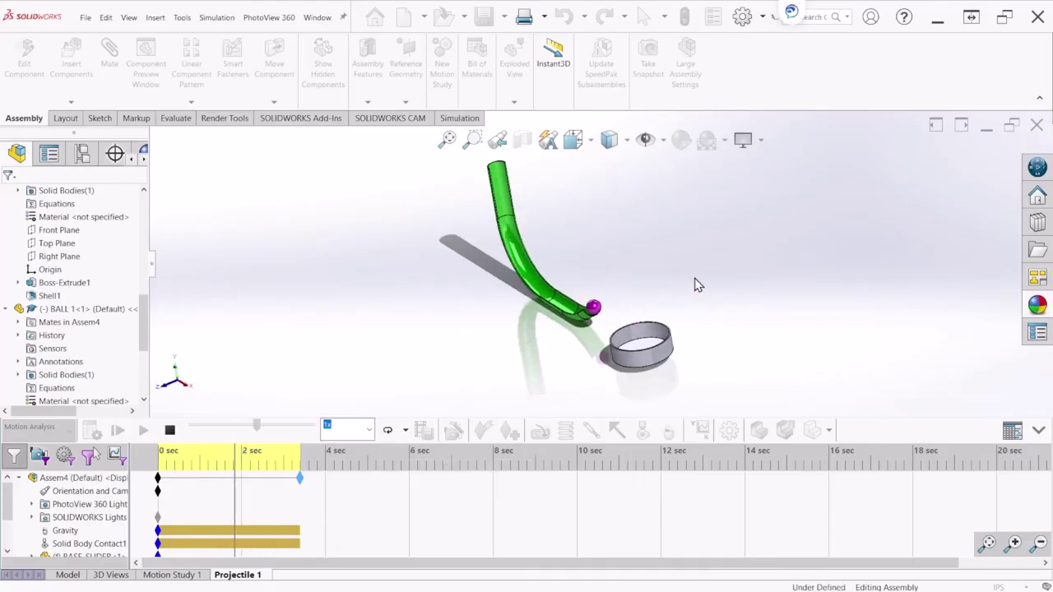
- Examine the ball's looping travel from the slider to the bucket in side, front and isometric views
{"action": "key", "text": "space"}
{"action": "left_click", "coordinate": [532, 324]}
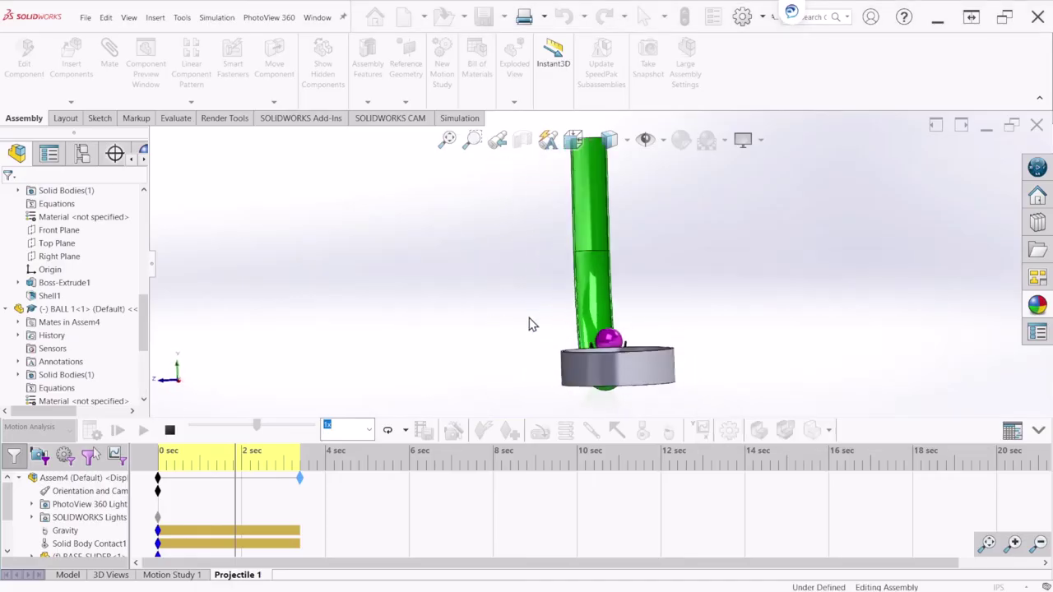
{"action": "key", "text": "ctrl+7"}
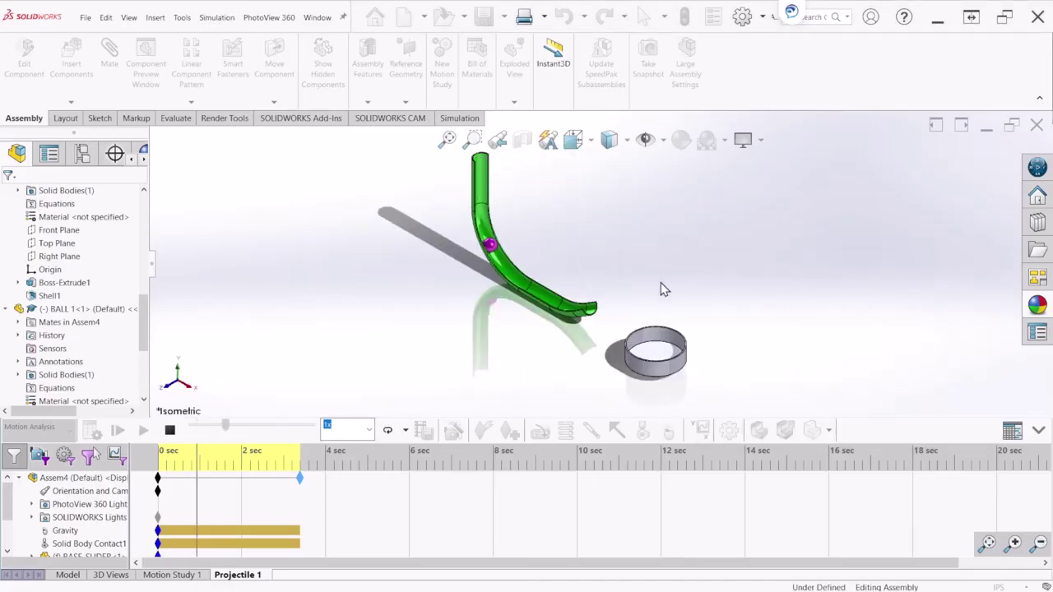
{"action": "key", "text": "space"}
{"action": "left_click", "coordinate": [502, 322]}
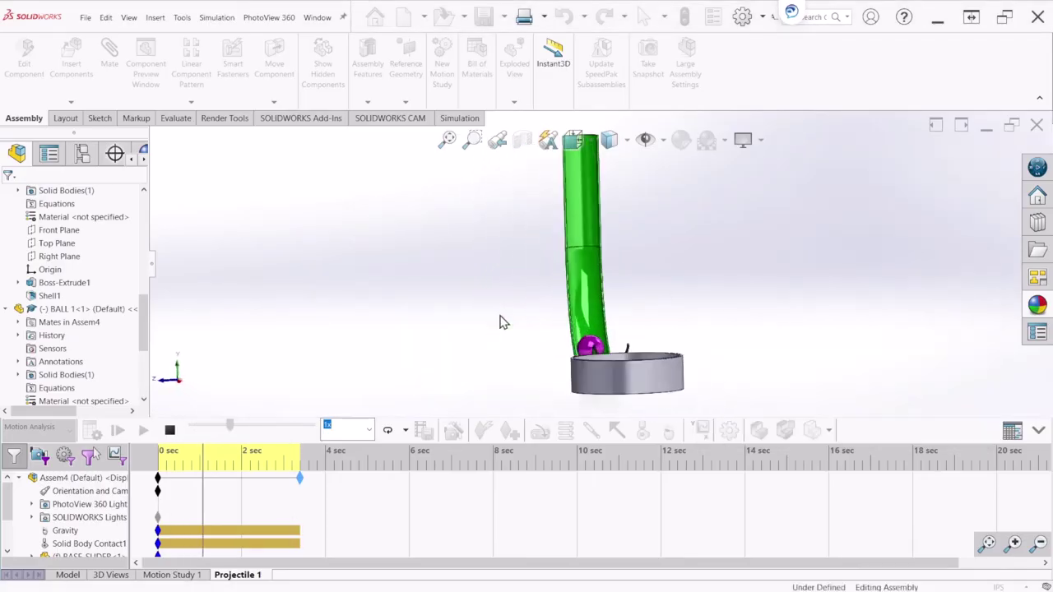
{"action": "key", "text": "ctrl+7"}
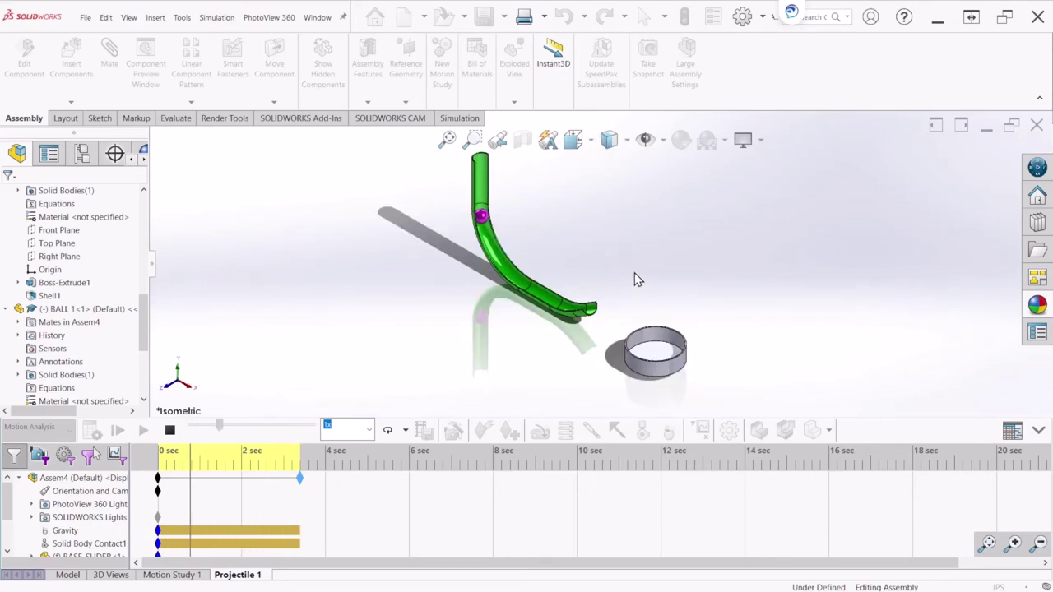
{"action": "key", "text": "space"}
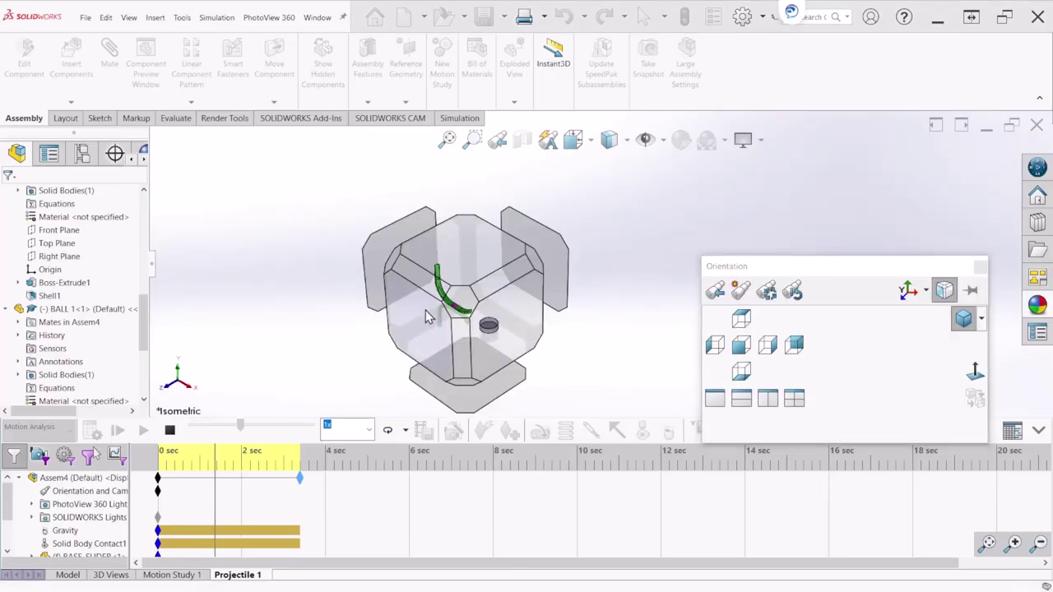
{"action": "key", "text": "ctrl+1"}
{"action": "key", "text": "ctrl+7"}
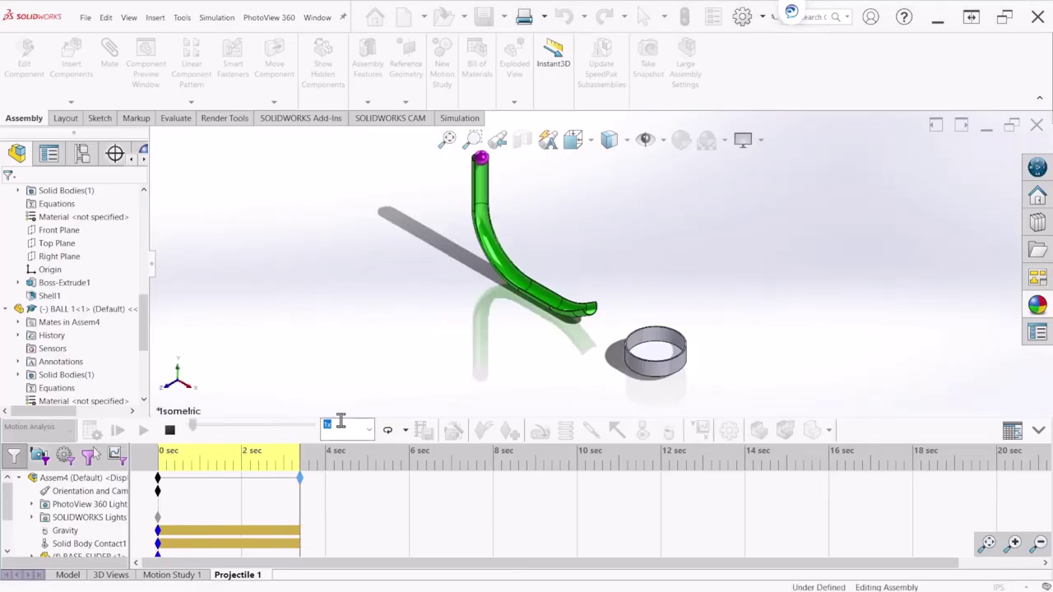
- Set the playback speed to 0.5x and watch the ball's motion from front and isometric views until stopping playback
{"action": "left_click", "coordinate": [369, 432]}
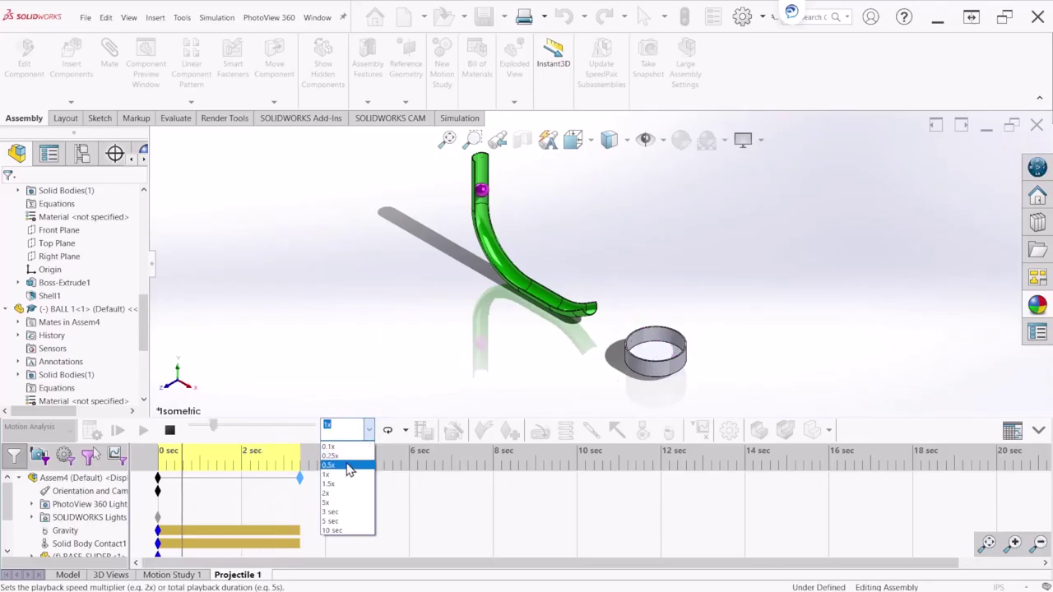
{"action": "left_click", "coordinate": [346, 466]}
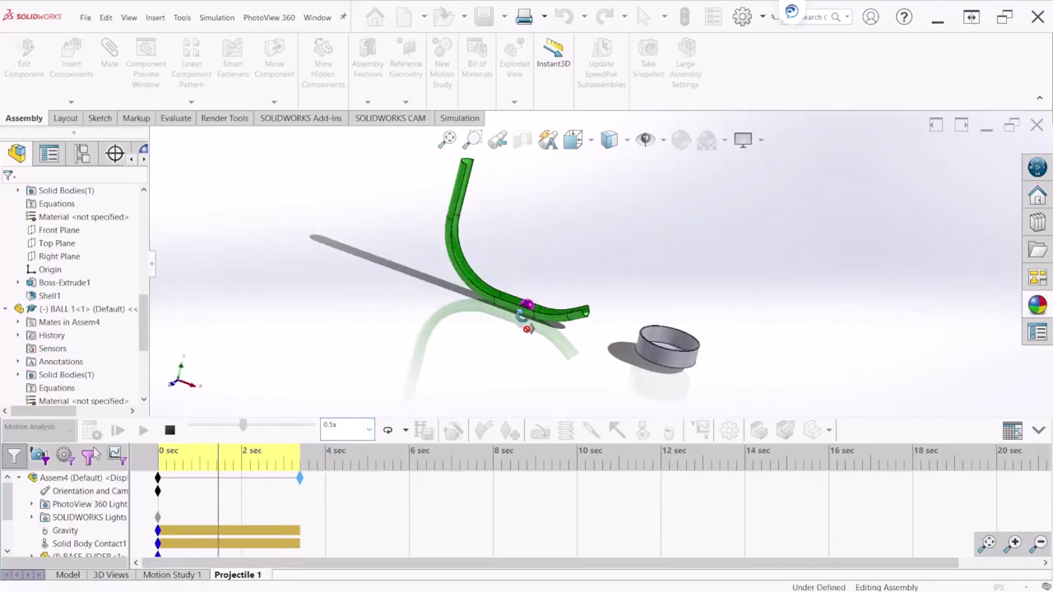
{"action": "key", "text": "space"}
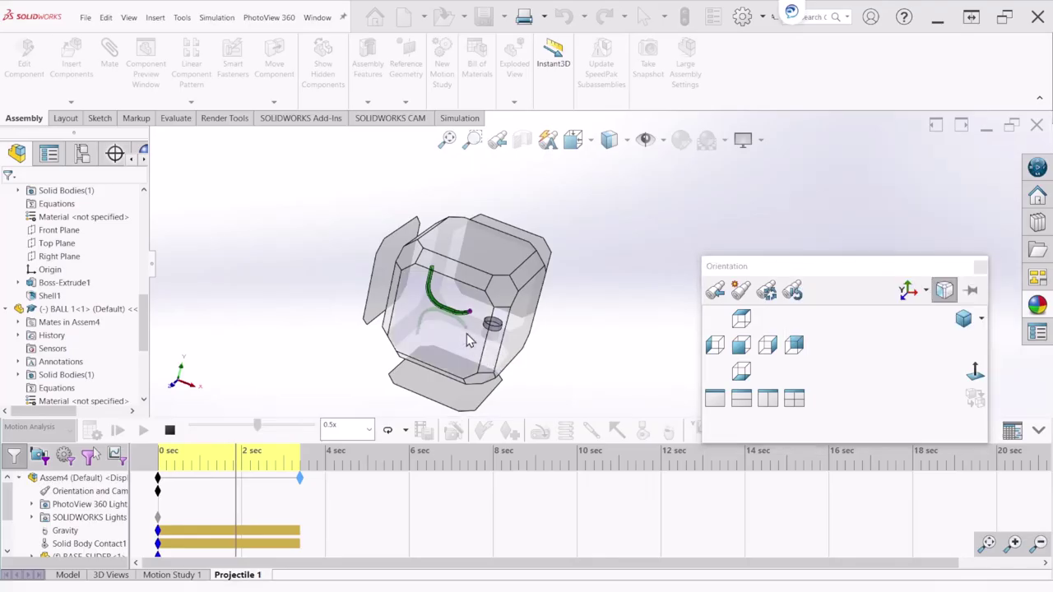
{"action": "left_click", "coordinate": [468, 342]}
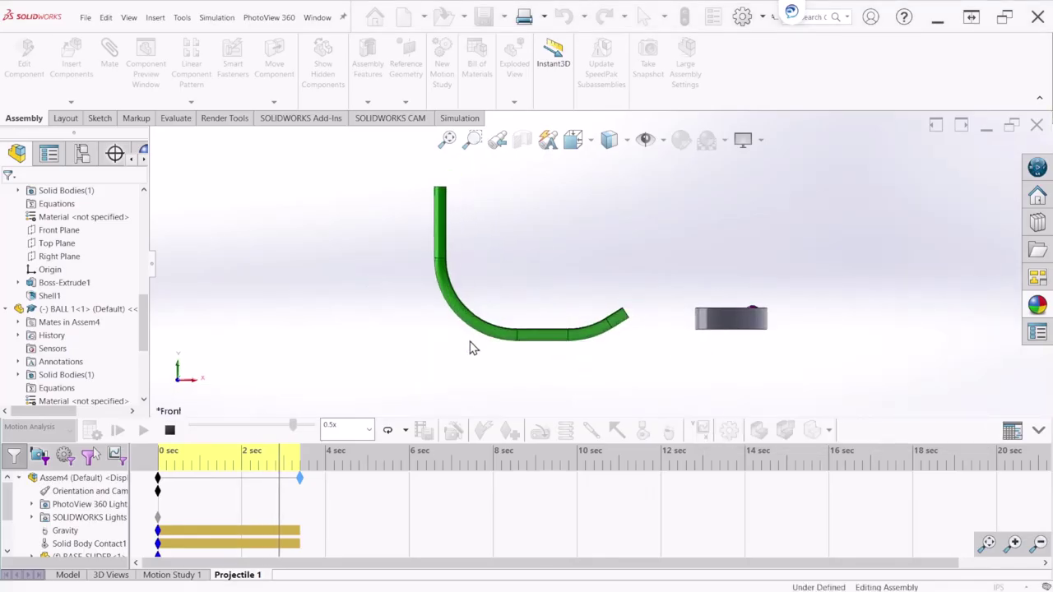
{"action": "key", "text": "space"}
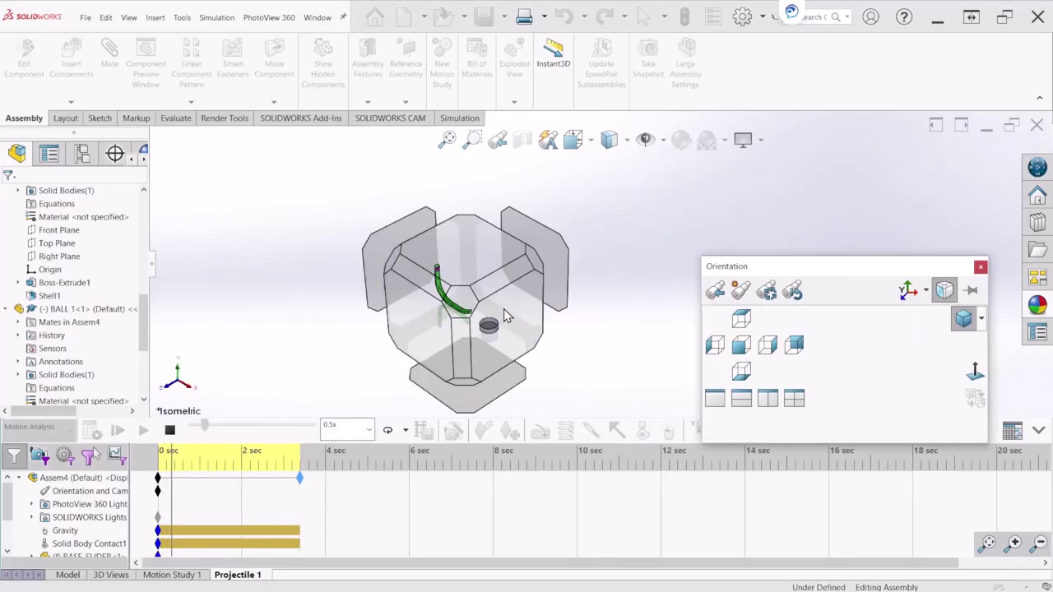
{"action": "left_click", "coordinate": [429, 338]}
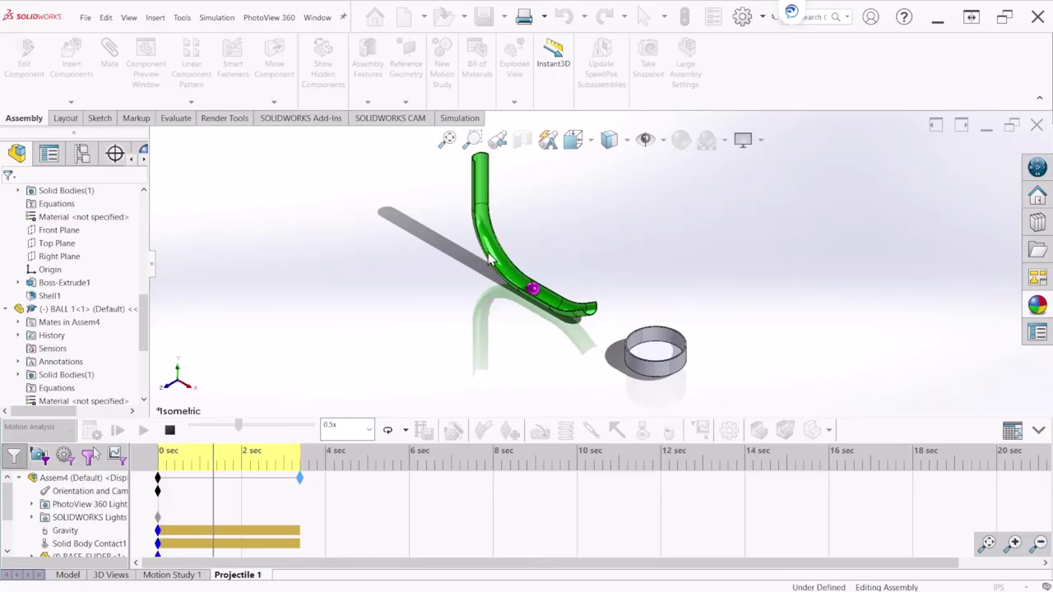
{"action": "middle_click_drag", "start_coordinate": [486, 286], "coordinate": [522, 238]}
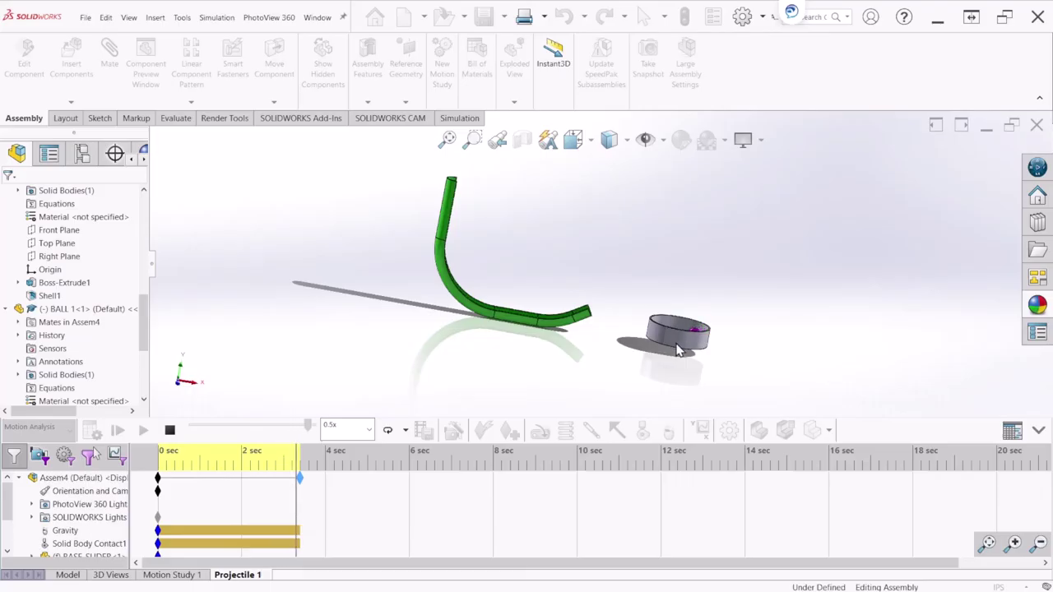
{"action": "key", "text": "ctrl+7"}
{"action": "left_click", "coordinate": [168, 431]}
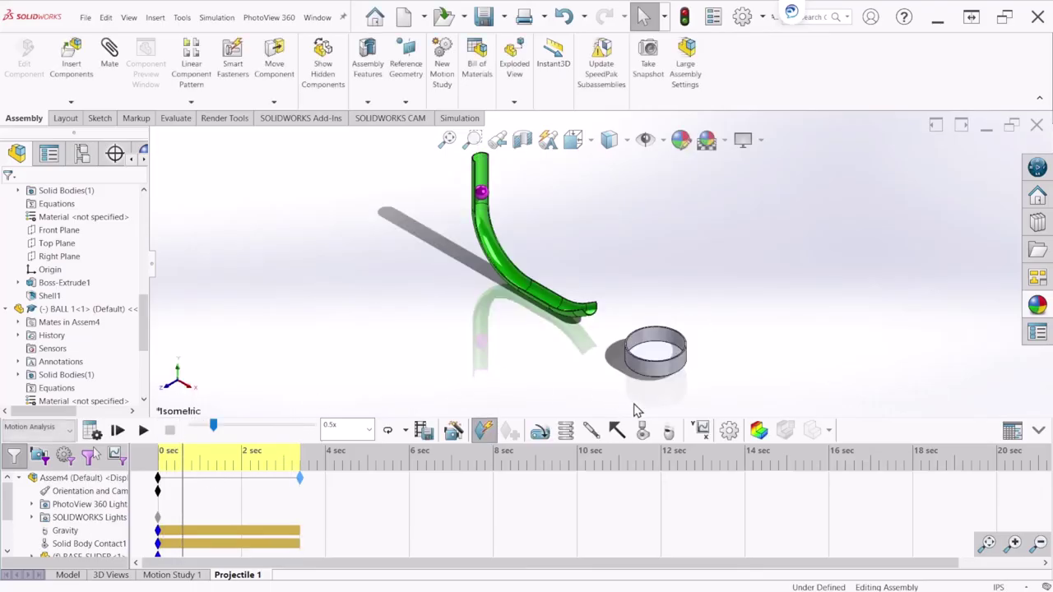
- Create a results plot of the X component of linear displacement for the ball's face
{"action": "left_click", "coordinate": [701, 431]}
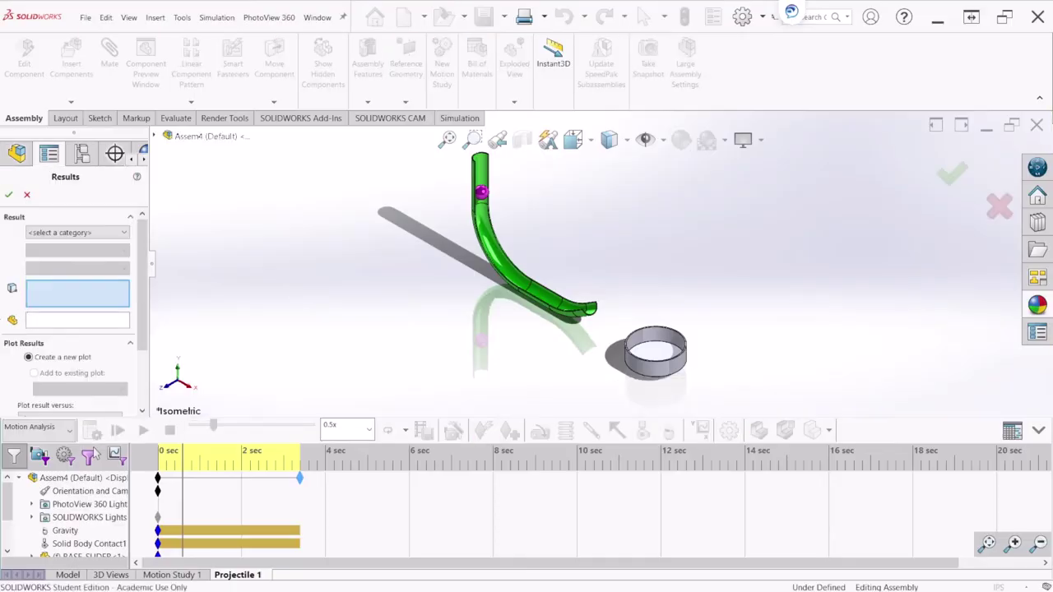
{"action": "left_click", "coordinate": [89, 238]}
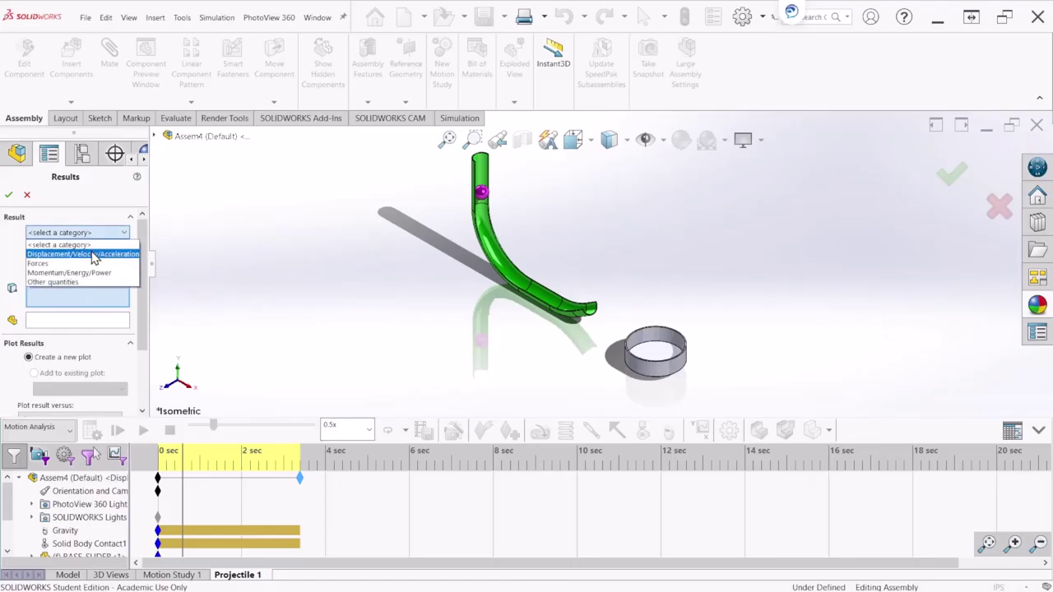
{"action": "left_click", "coordinate": [113, 255]}
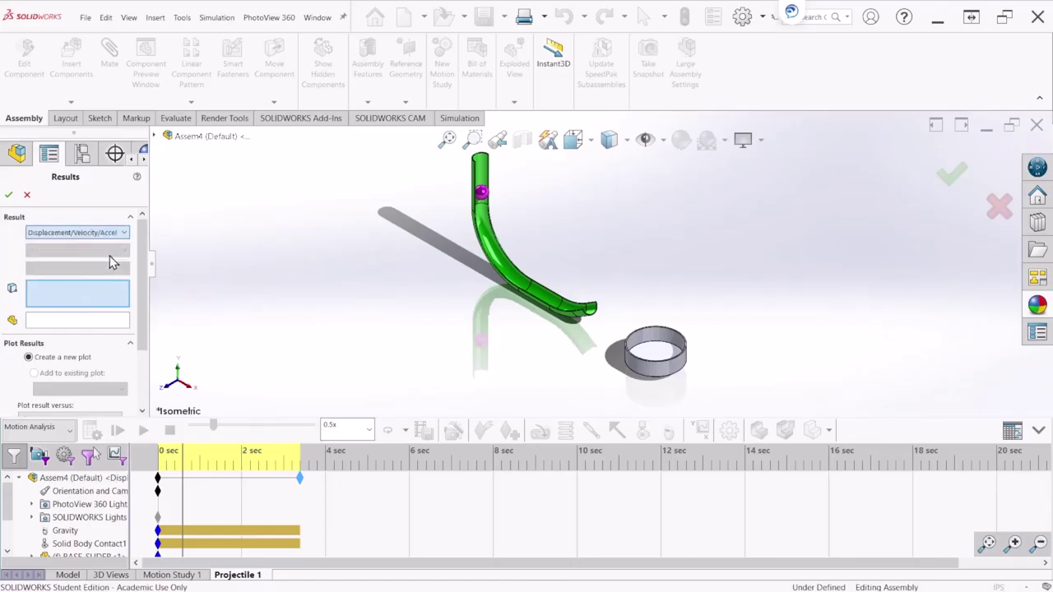
{"action": "left_click", "coordinate": [99, 251]}
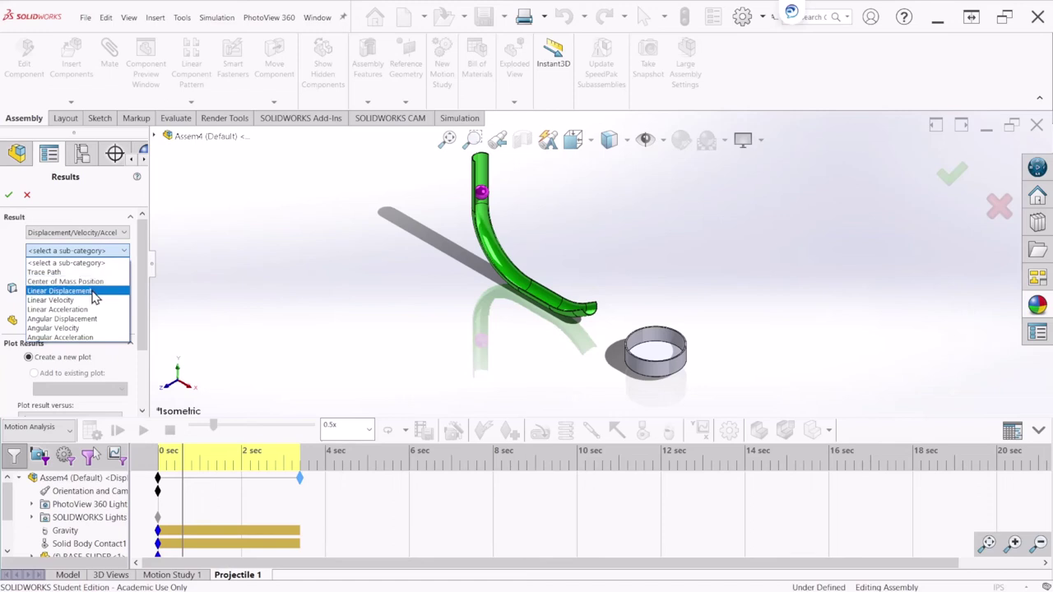
{"action": "left_click", "coordinate": [94, 291]}
{"action": "left_click", "coordinate": [82, 276]}
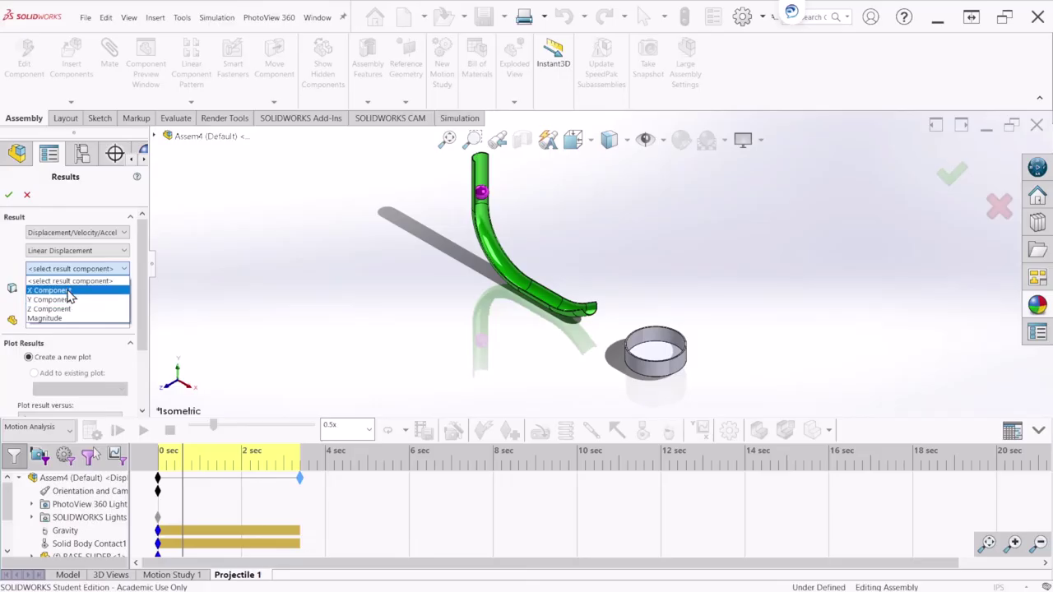
{"action": "left_click", "coordinate": [49, 291]}
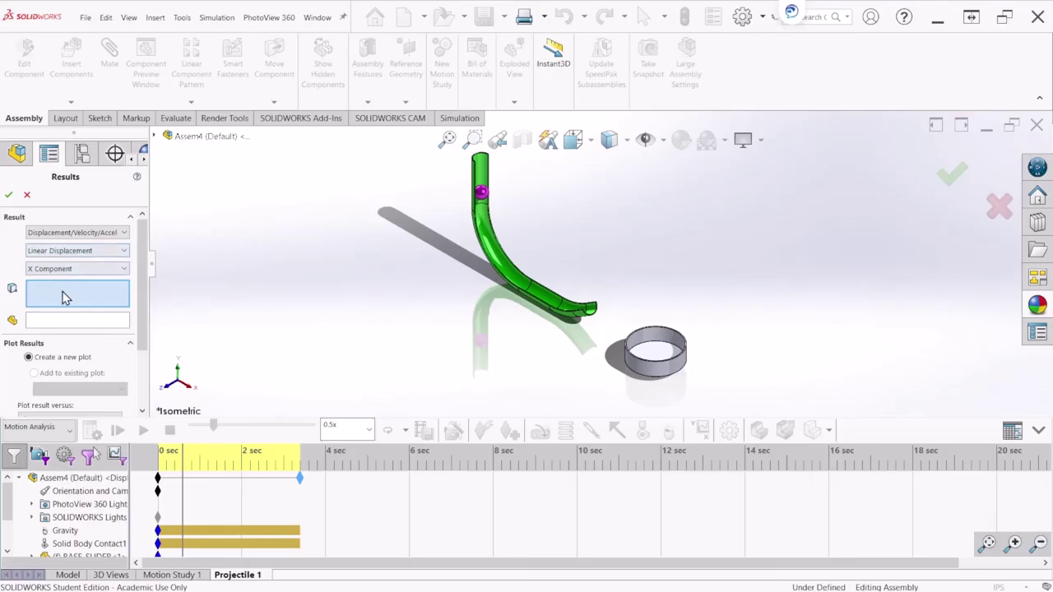
{"action": "scroll", "coordinate": [477, 204], "scroll_direction": "down", "scroll_amount": 2}
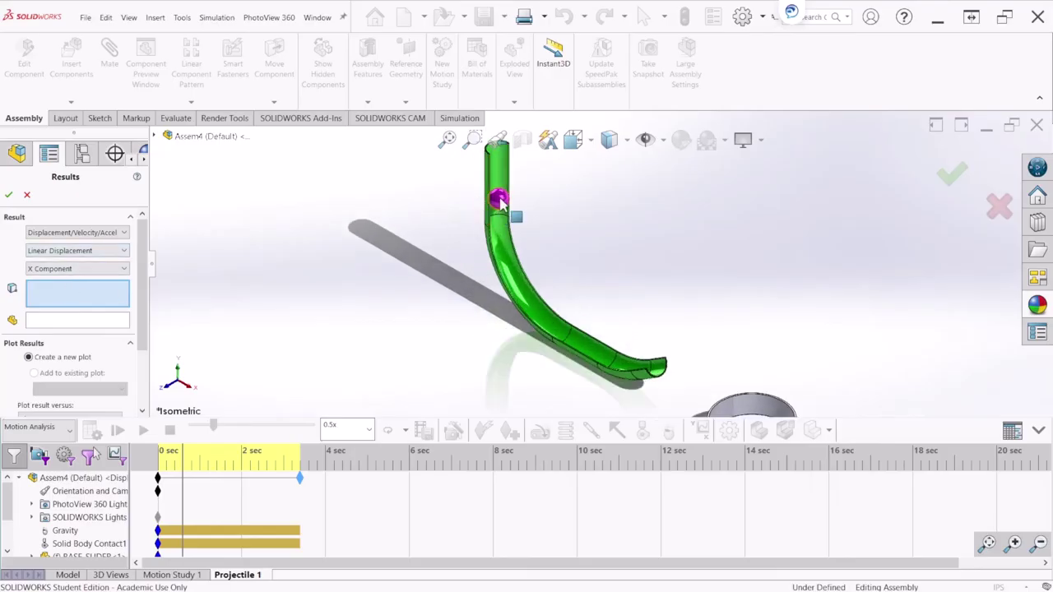
{"action": "left_click", "coordinate": [498, 199]}
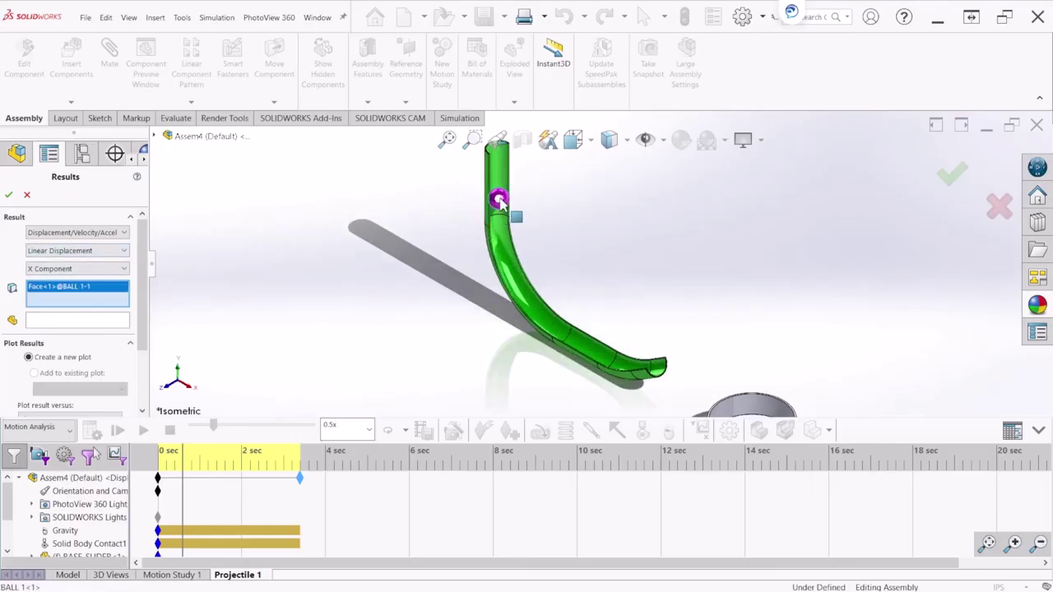
{"action": "left_click", "coordinate": [8, 196]}
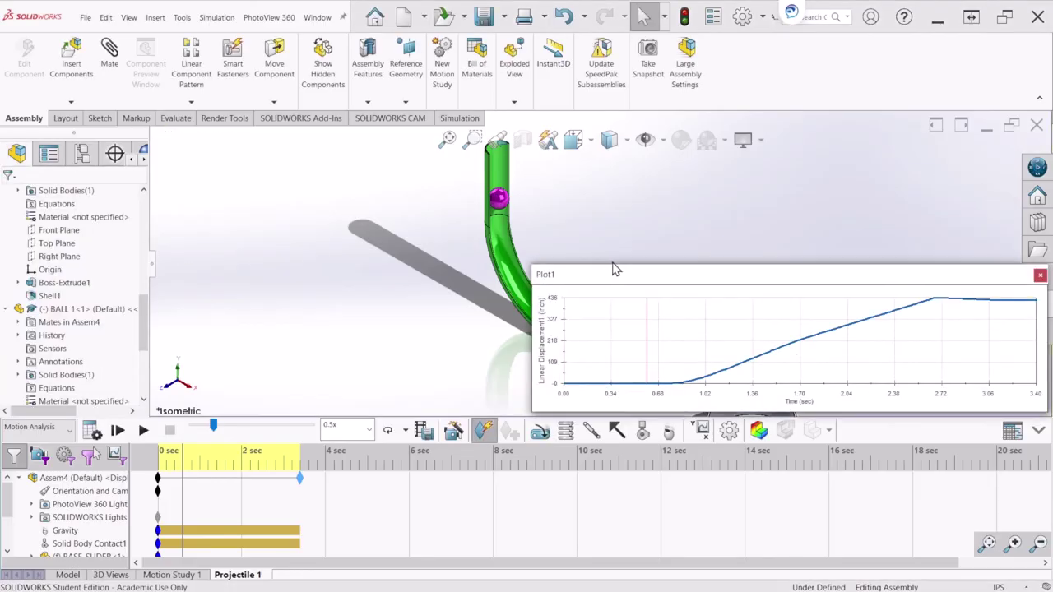
- Enlarge the X displacement plot away from the bucket and play back the motion to compare the curve with the ball's travel
{"action": "left_click_drag", "start_coordinate": [650, 276], "coordinate": [129, 26]}
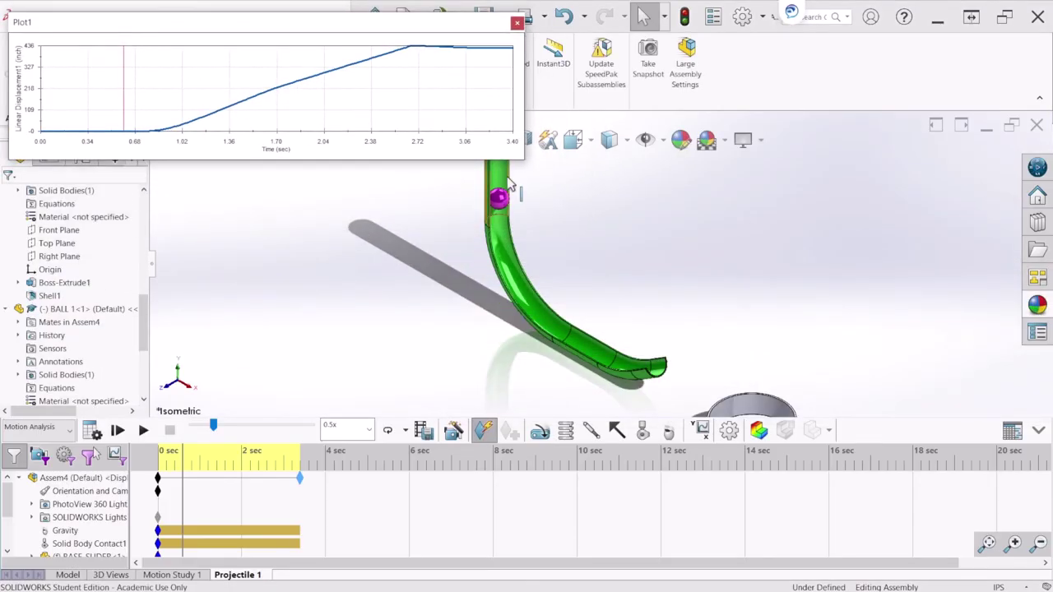
{"action": "left_click_drag", "start_coordinate": [523, 162], "coordinate": [452, 318]}
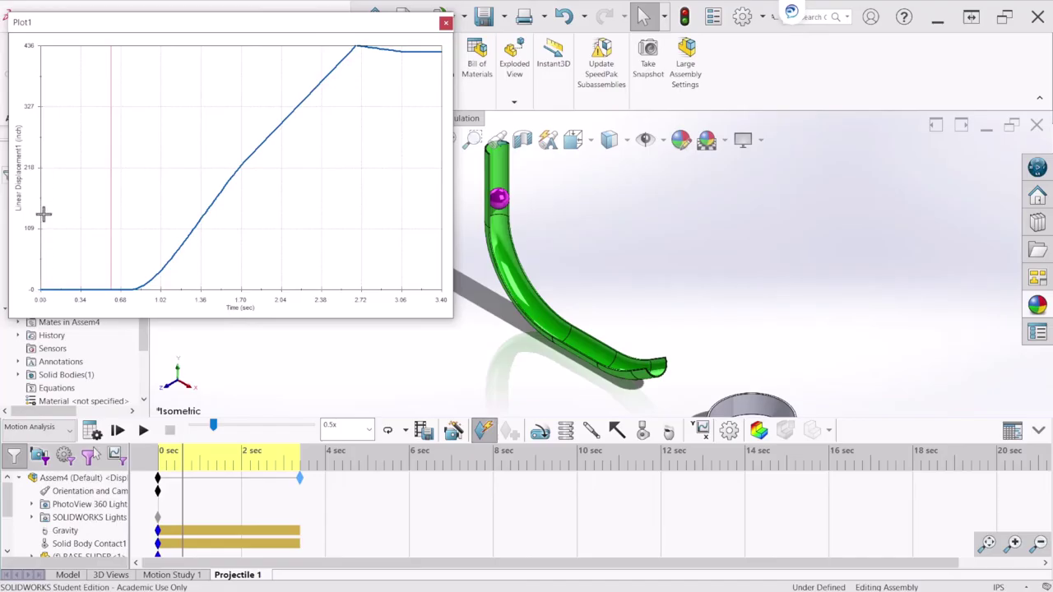
{"action": "left_click", "coordinate": [140, 291]}
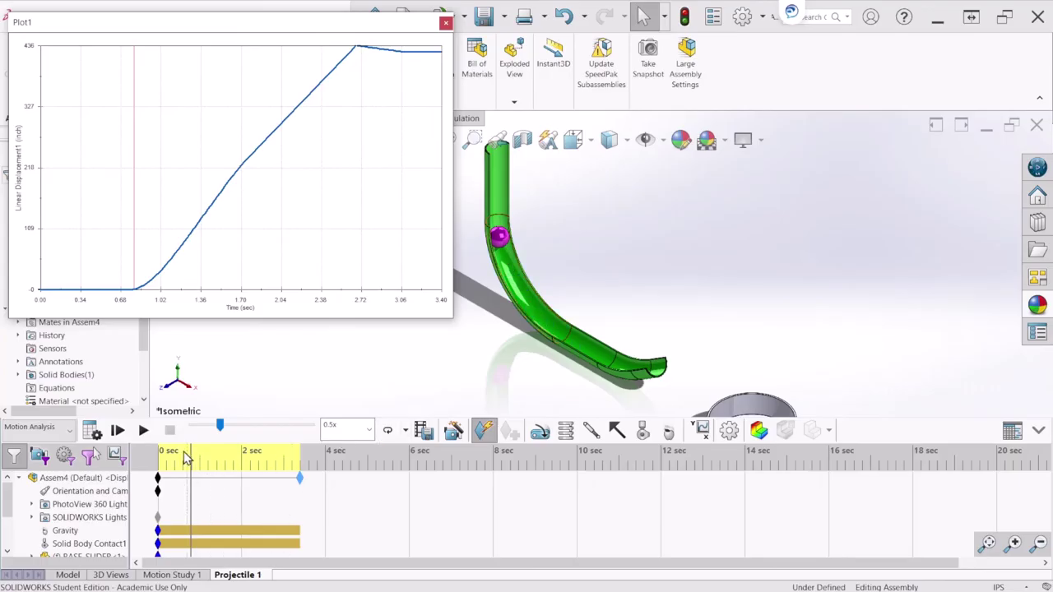
{"action": "left_click", "coordinate": [146, 431]}
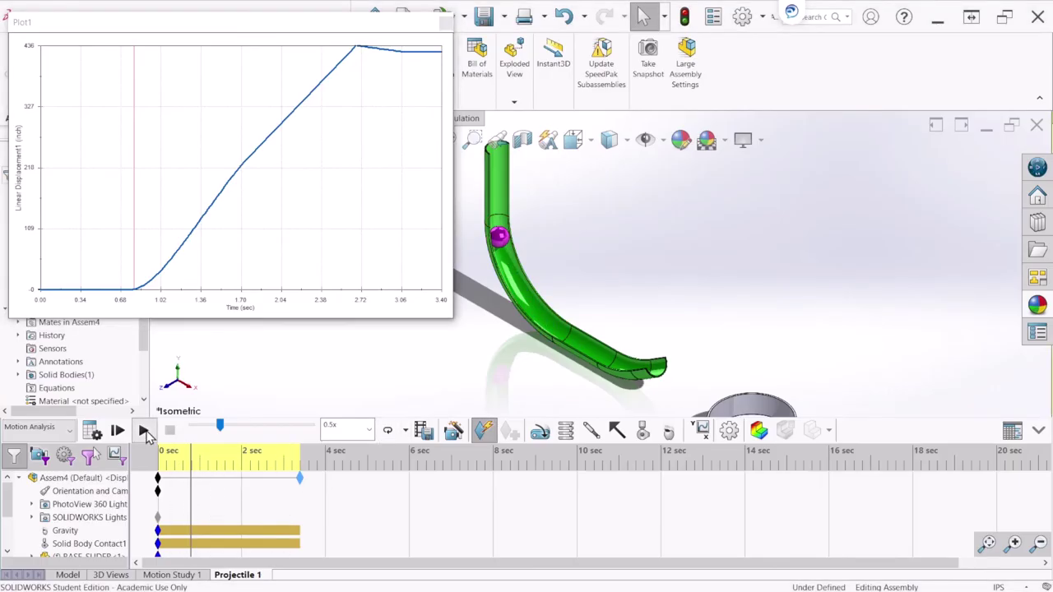
{"action": "left_click", "coordinate": [146, 430]}
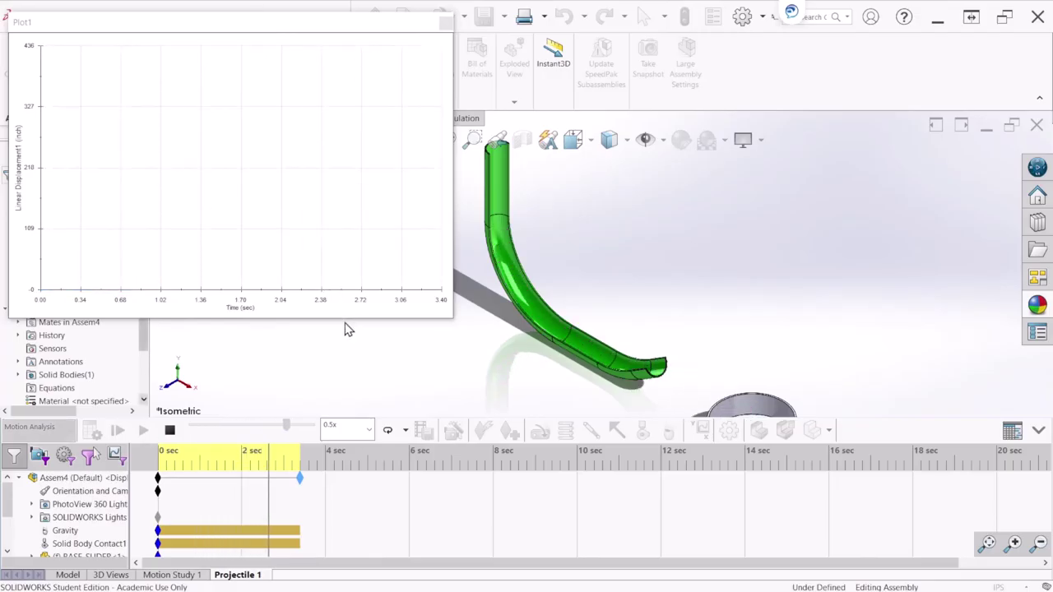
{"action": "scroll", "coordinate": [743, 326], "scroll_direction": "down", "scroll_amount": 2}
{"action": "scroll", "coordinate": [743, 326], "scroll_direction": "up", "scroll_amount": 5}
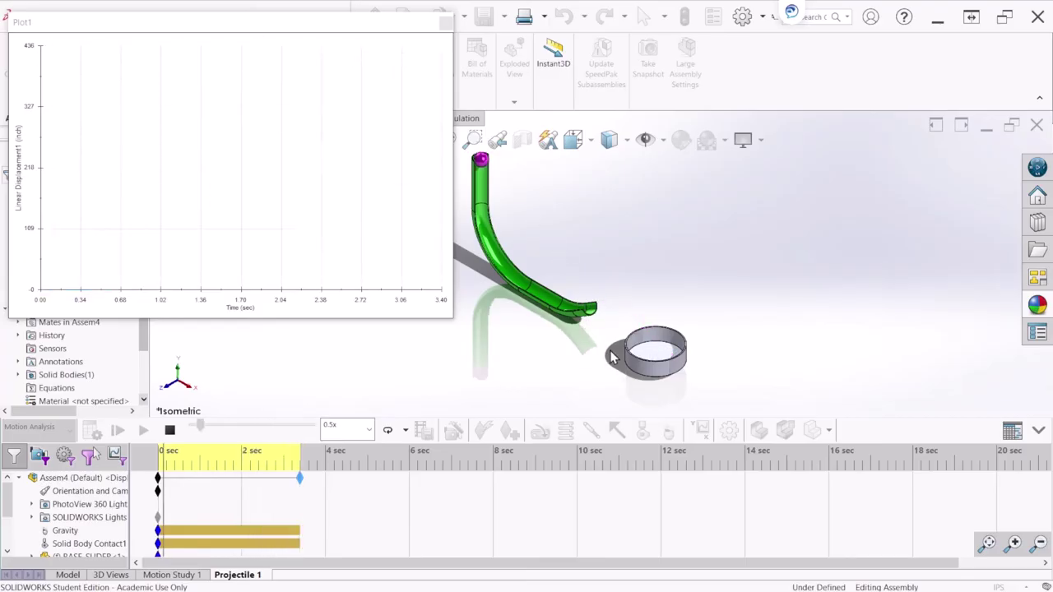
- Close the X displacement plot and replay the ball's motion into the bucket before stopping playback
{"action": "left_click", "coordinate": [445, 24]}
{"action": "middle_click_drag", "start_coordinate": [634, 348], "coordinate": [625, 296]}
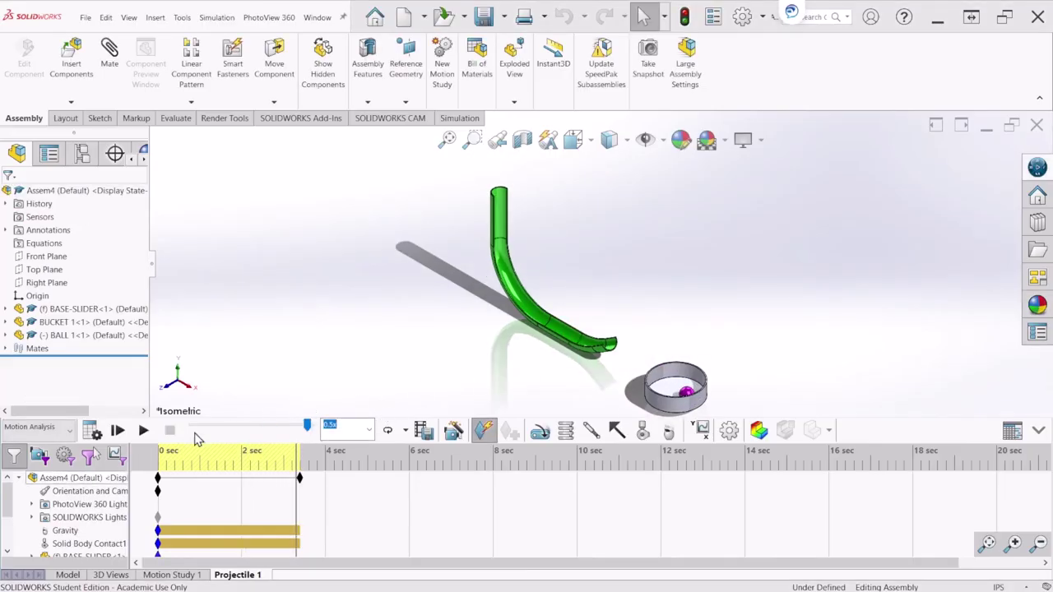
{"action": "left_click", "coordinate": [143, 431]}
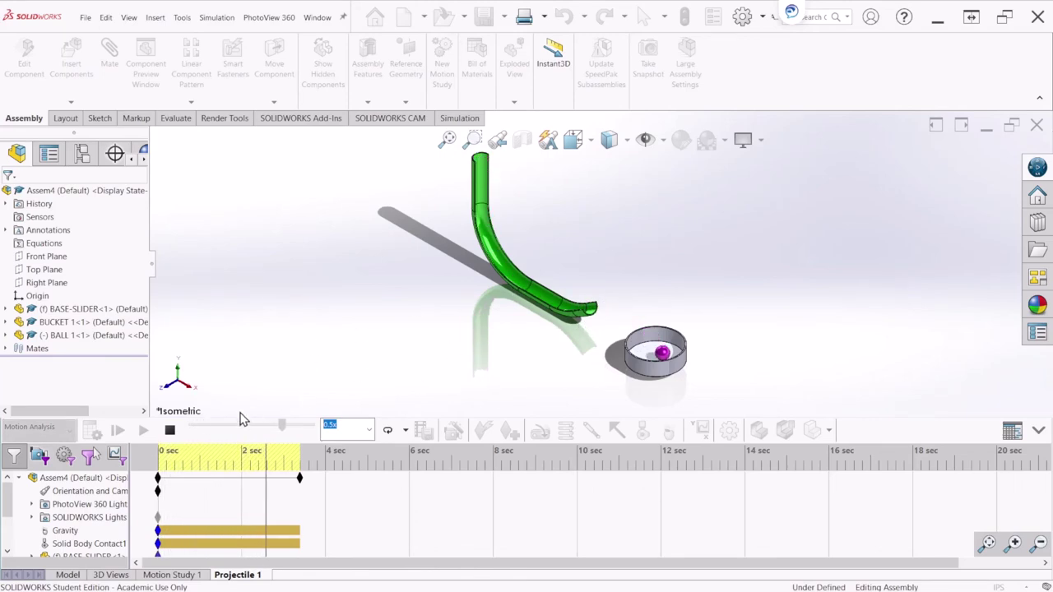
{"action": "left_click", "coordinate": [168, 430]}
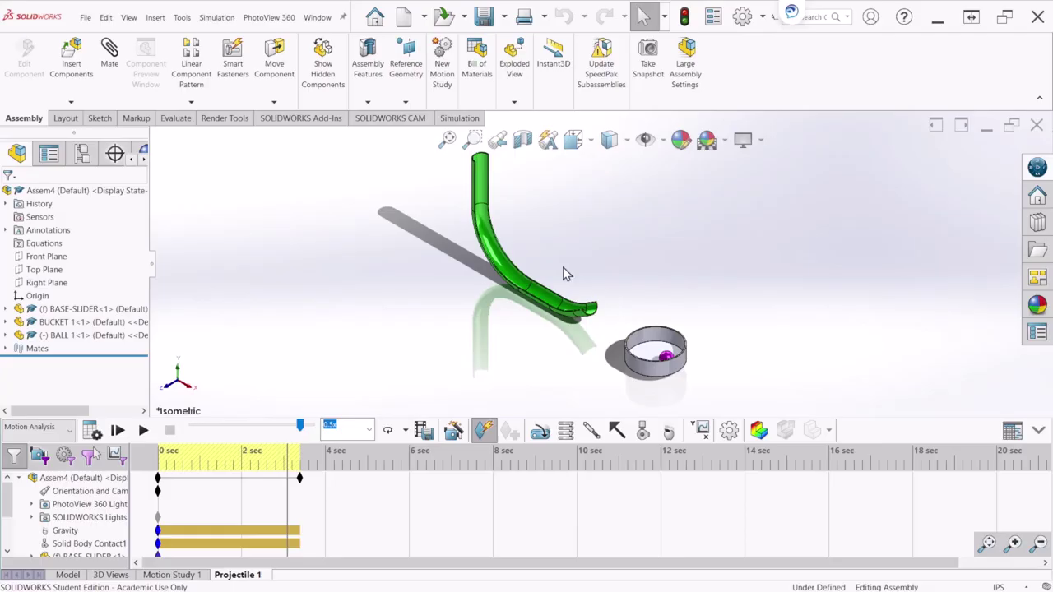
- Create a new results plot of the Y component of linear displacement for the ball's face
{"action": "left_click", "coordinate": [702, 431]}
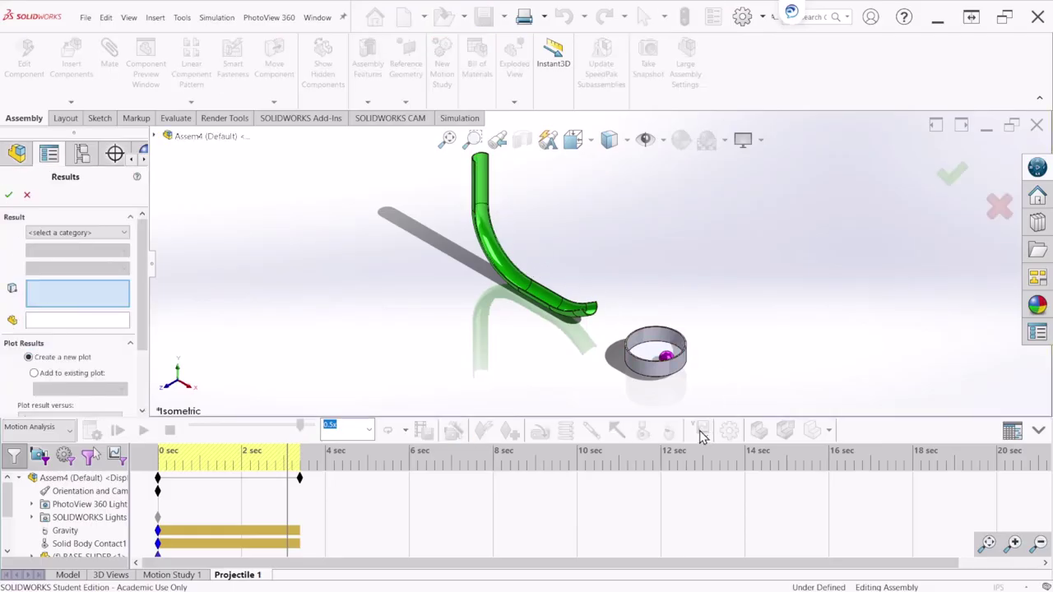
{"action": "left_click", "coordinate": [83, 233]}
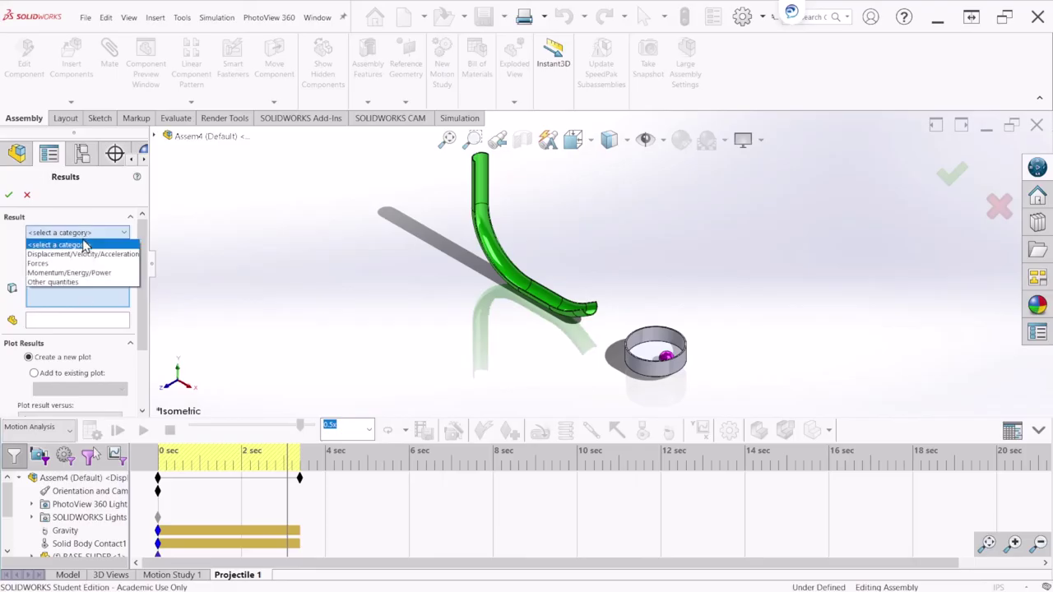
{"action": "left_click", "coordinate": [82, 252]}
{"action": "left_click", "coordinate": [78, 252]}
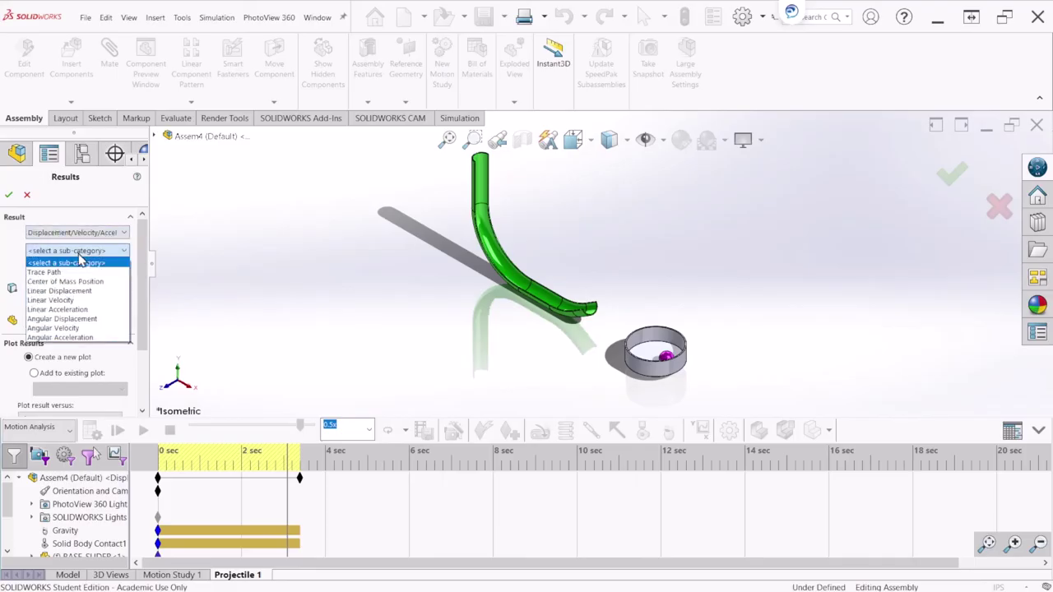
{"action": "left_click", "coordinate": [83, 293]}
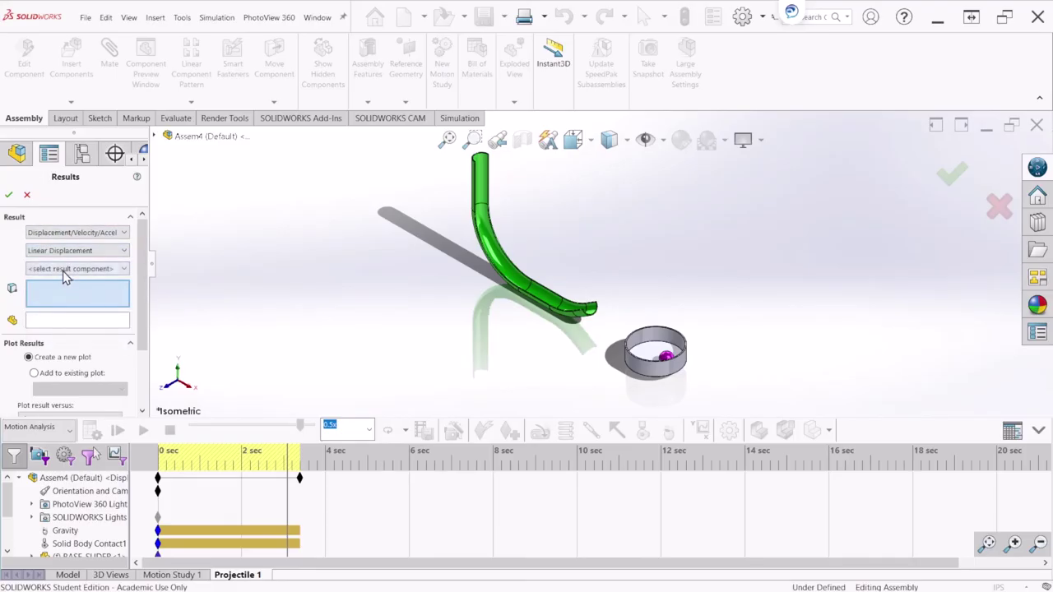
{"action": "left_click", "coordinate": [64, 270]}
{"action": "left_click", "coordinate": [63, 301]}
{"action": "scroll", "coordinate": [667, 359], "scroll_direction": "down", "scroll_amount": 5}
{"action": "left_click", "coordinate": [625, 304]}
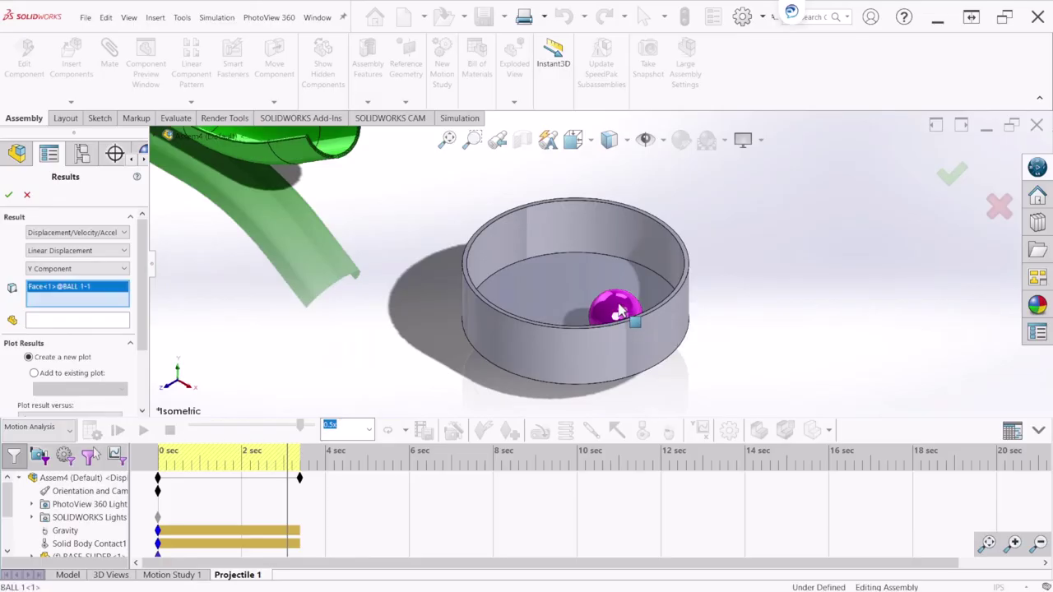
{"action": "left_click", "coordinate": [9, 196]}
- Enlarge the Y displacement plot to examine its curve, then move it aside to compare it with the slider's shape
{"action": "left_click_drag", "start_coordinate": [336, 275], "coordinate": [377, 76]}
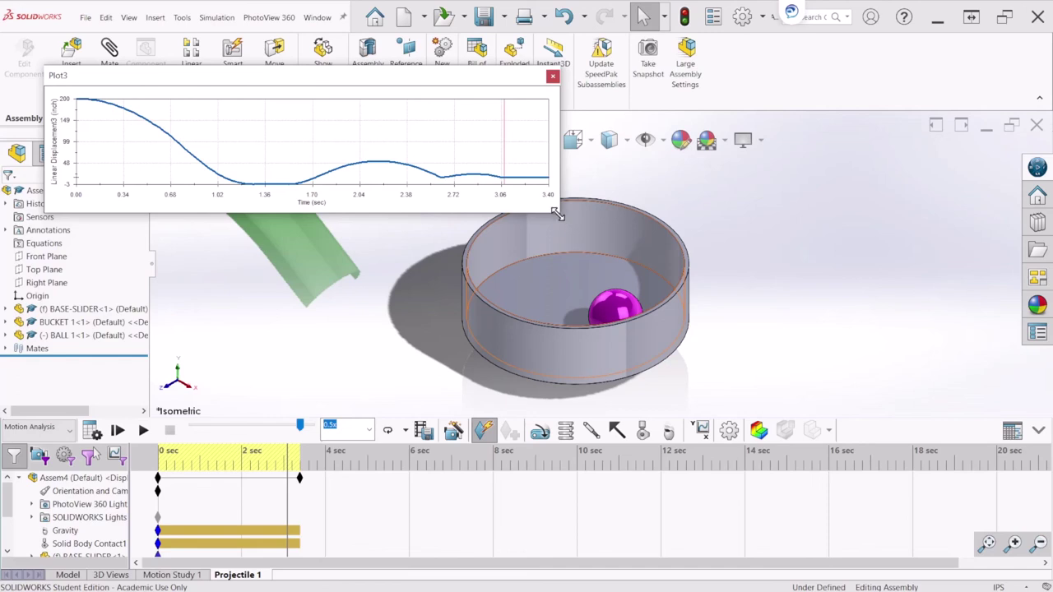
{"action": "left_click_drag", "start_coordinate": [558, 213], "coordinate": [677, 492]}
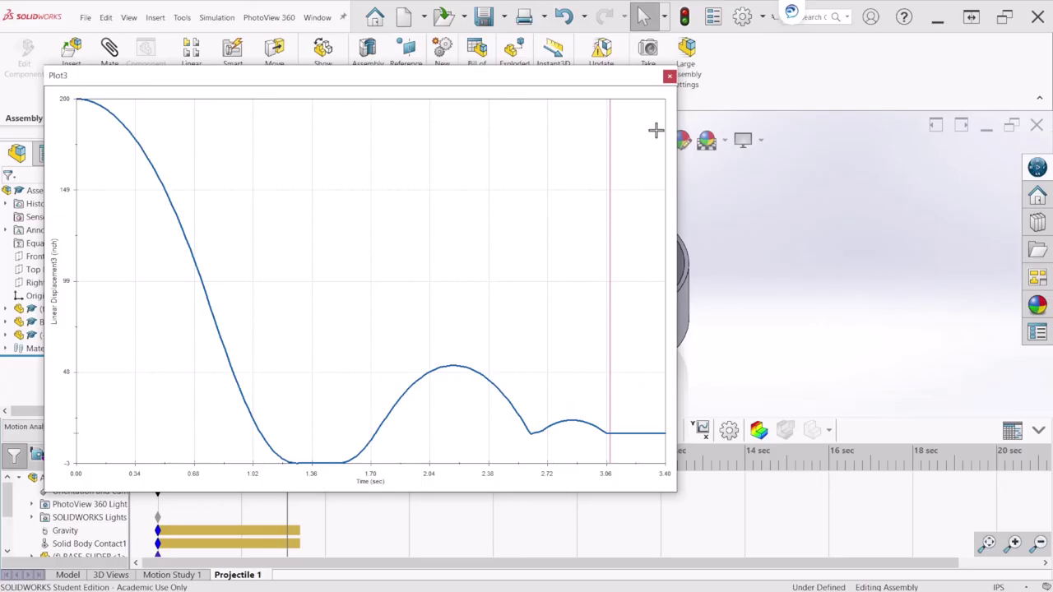
{"action": "left_click_drag", "start_coordinate": [622, 88], "coordinate": [710, 467]}
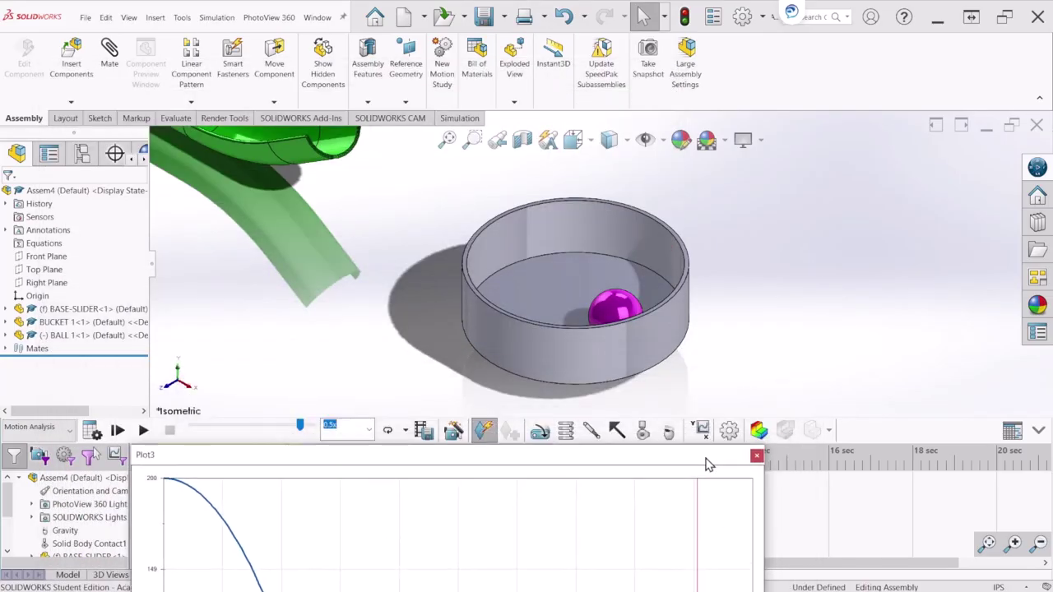
{"action": "scroll", "coordinate": [594, 362], "scroll_direction": "up", "scroll_amount": 3}
{"action": "scroll", "coordinate": [470, 258], "scroll_direction": "down", "scroll_amount": 6}
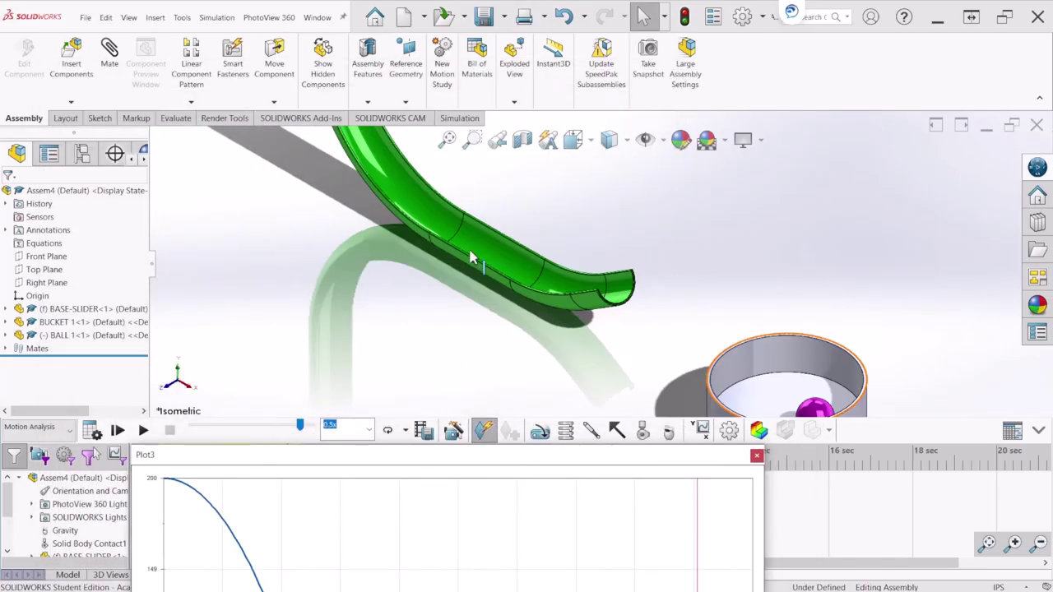
{"action": "scroll", "coordinate": [515, 270], "scroll_direction": "up", "scroll_amount": 3}
- Bring the Y displacement plot back into view, then shrink it and place it clear of the slider and bucket
{"action": "left_click_drag", "start_coordinate": [543, 454], "coordinate": [498, 93]}
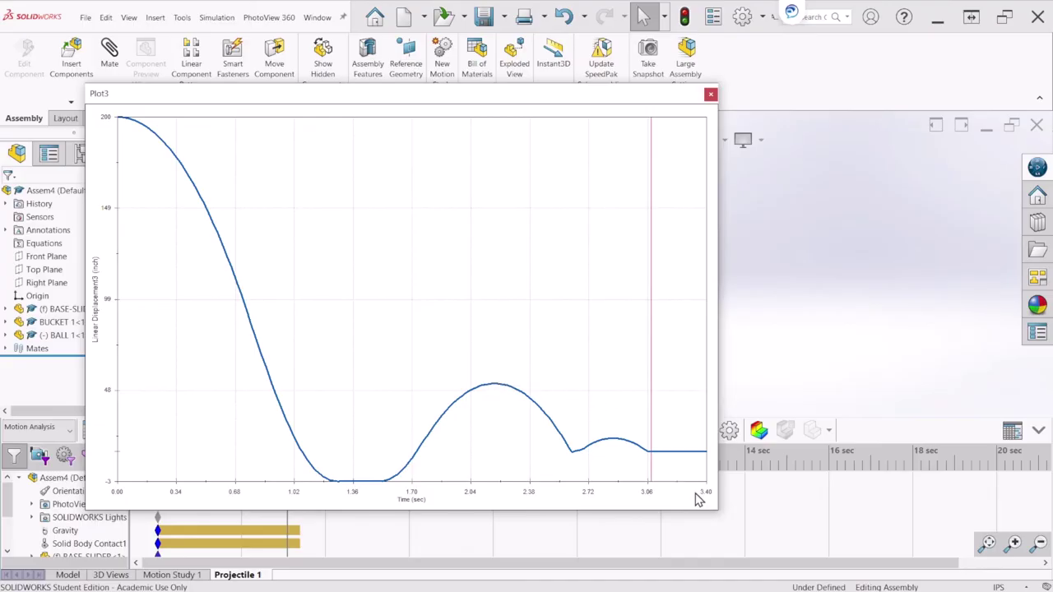
{"action": "left_click_drag", "start_coordinate": [716, 511], "coordinate": [794, 510]}
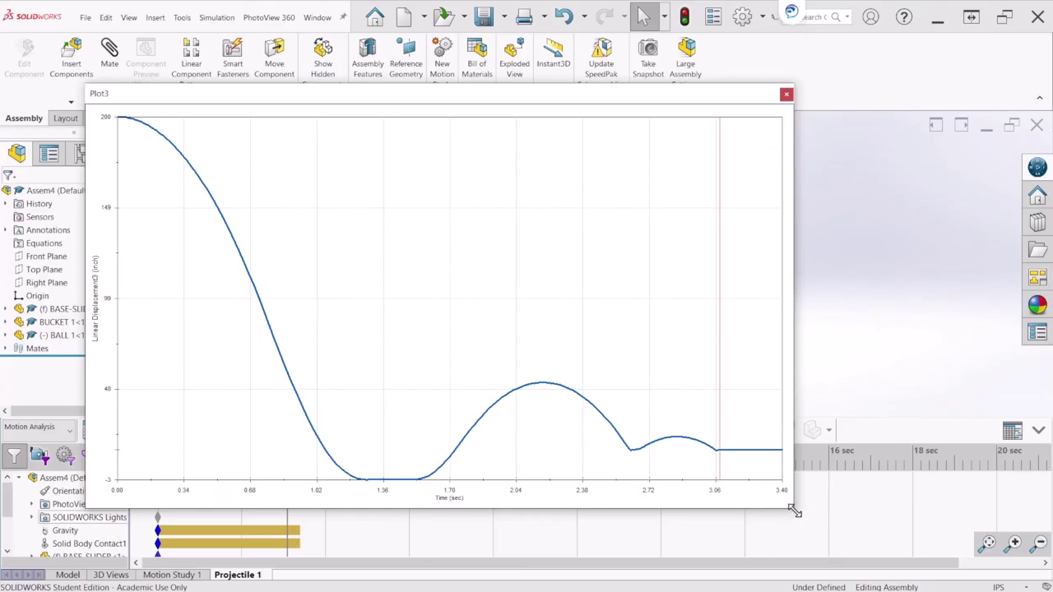
{"action": "left_click_drag", "start_coordinate": [794, 512], "coordinate": [529, 395]}
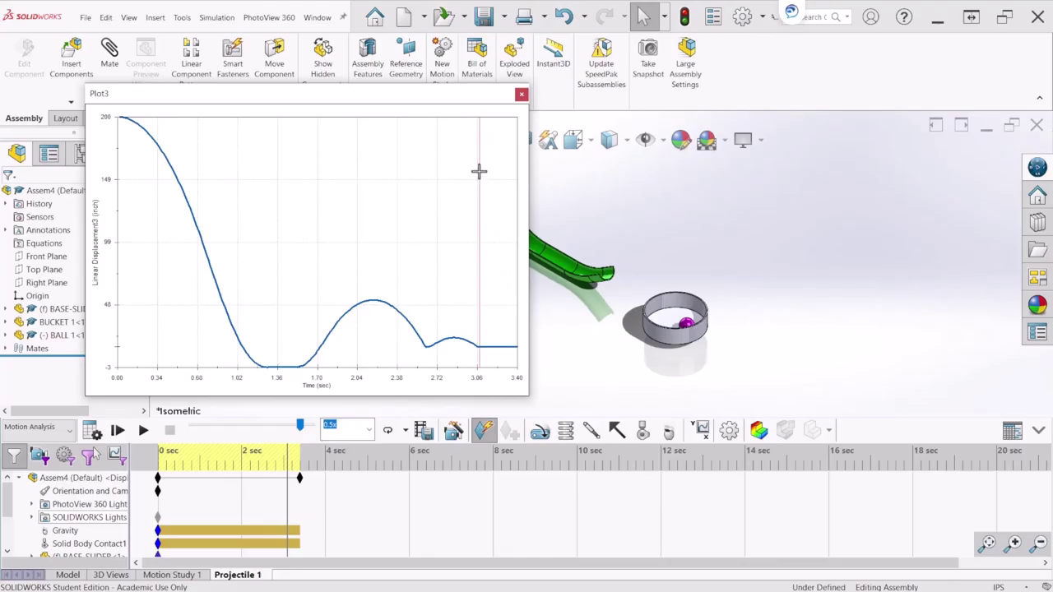
{"action": "left_click_drag", "start_coordinate": [406, 88], "coordinate": [334, 20]}
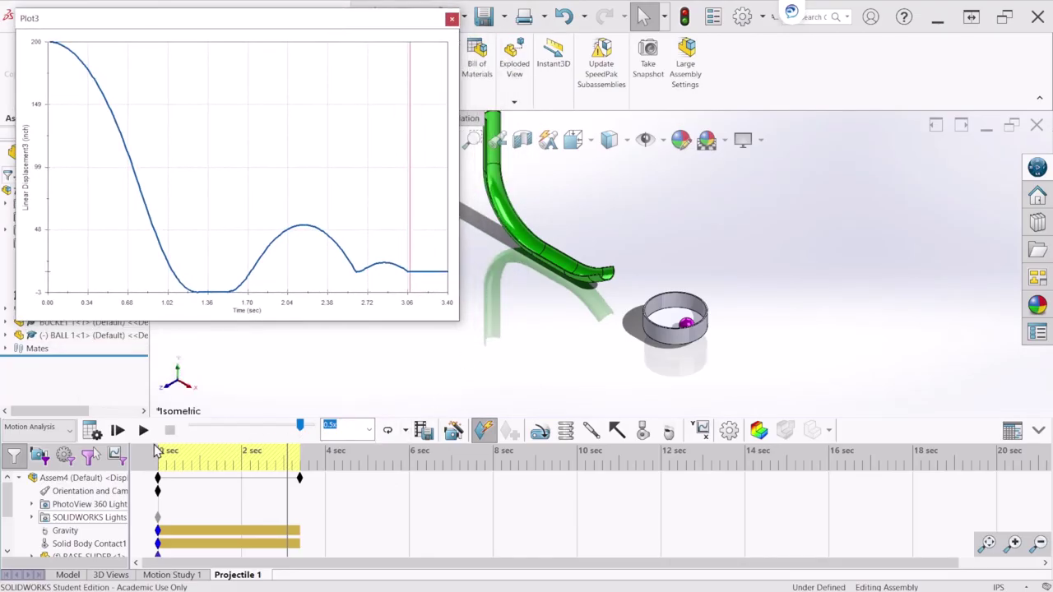
- Play back the motion alongside the Y displacement plot, set the playback speed to 0.25x and restart the playback
{"action": "left_click", "coordinate": [144, 431]}
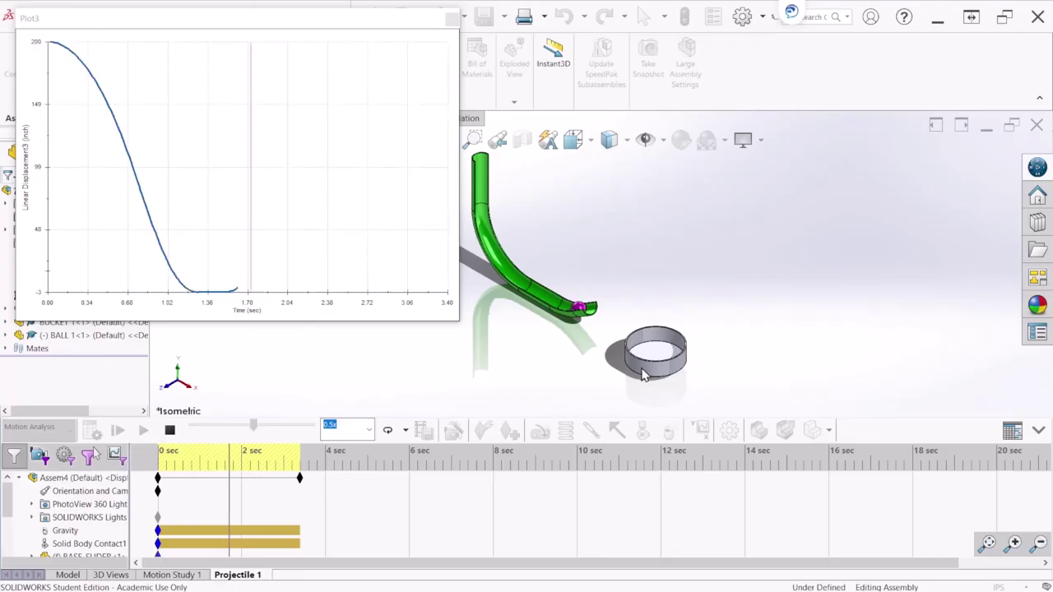
{"action": "left_click", "coordinate": [368, 429]}
{"action": "left_click", "coordinate": [348, 454]}
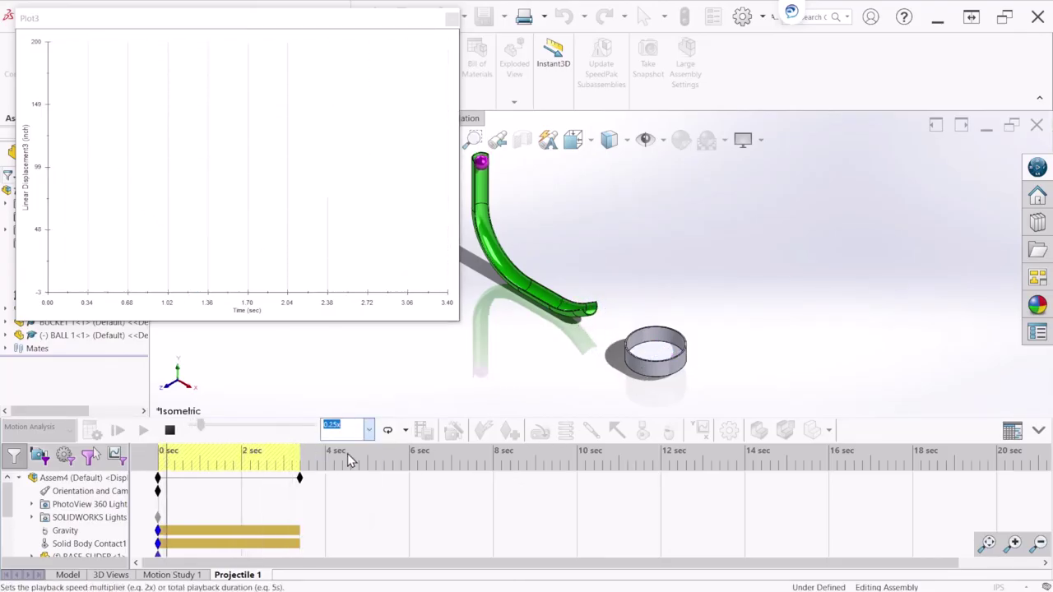
{"action": "left_click", "coordinate": [169, 429]}
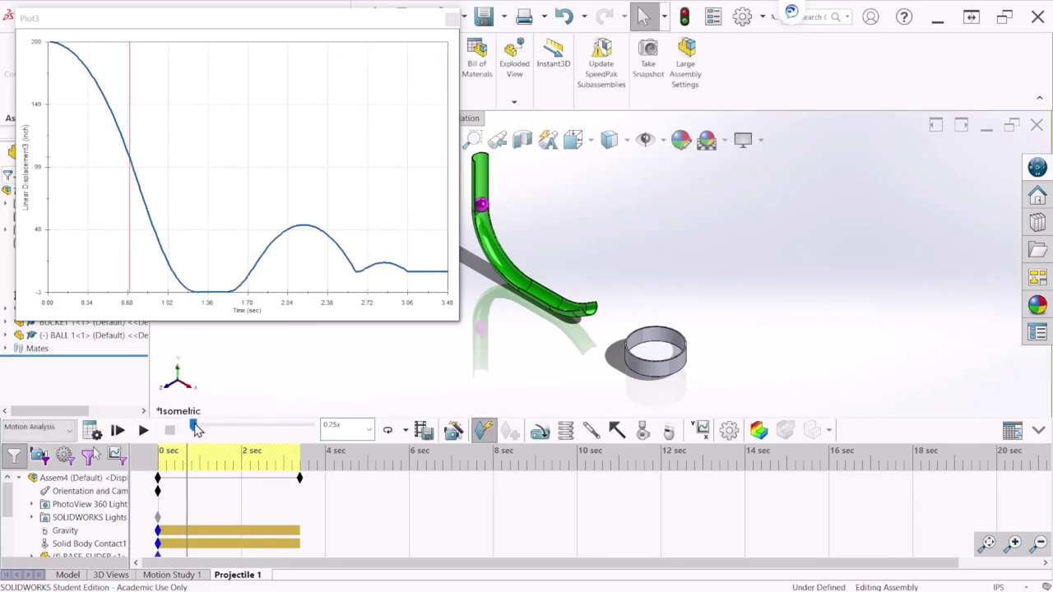
{"action": "left_click", "coordinate": [143, 429]}
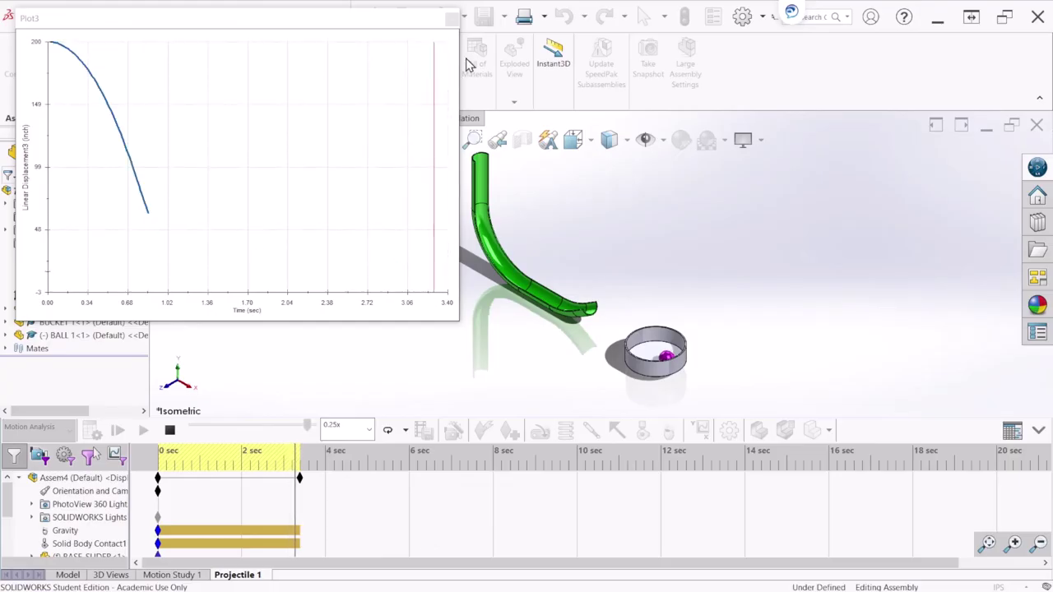
- Close the Y displacement plot and stop the motion playback
{"action": "left_click", "coordinate": [451, 18]}
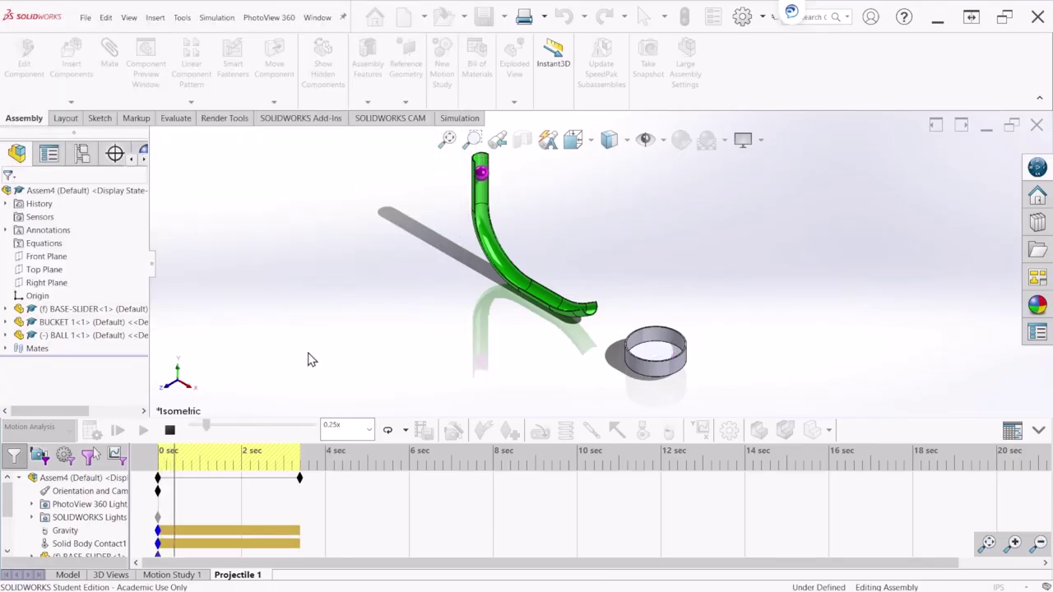
{"action": "left_click", "coordinate": [170, 431]}
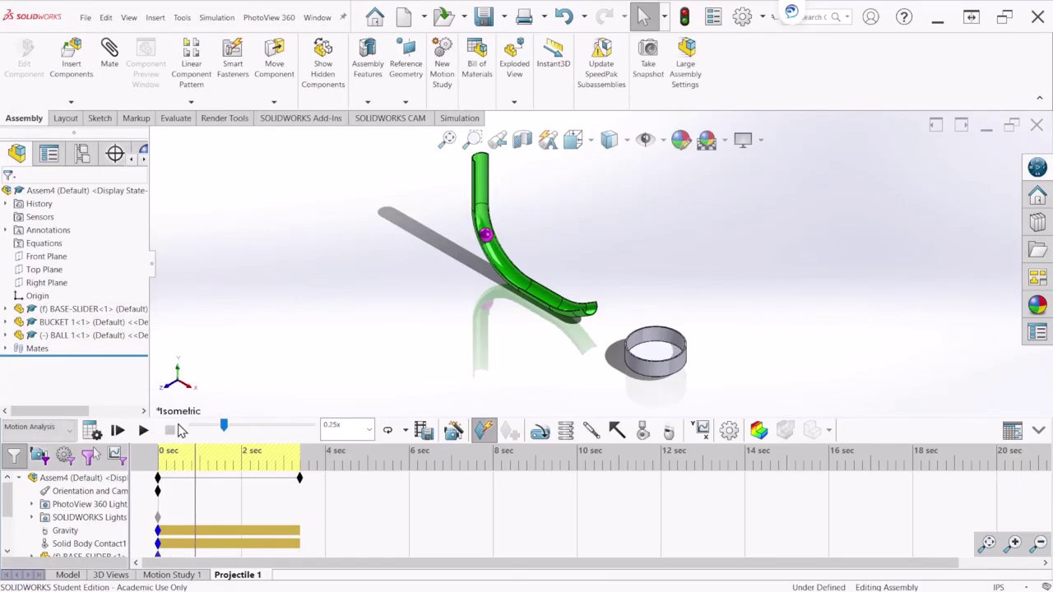
{"action": "scroll", "coordinate": [566, 209], "scroll_direction": "down", "scroll_amount": 2}
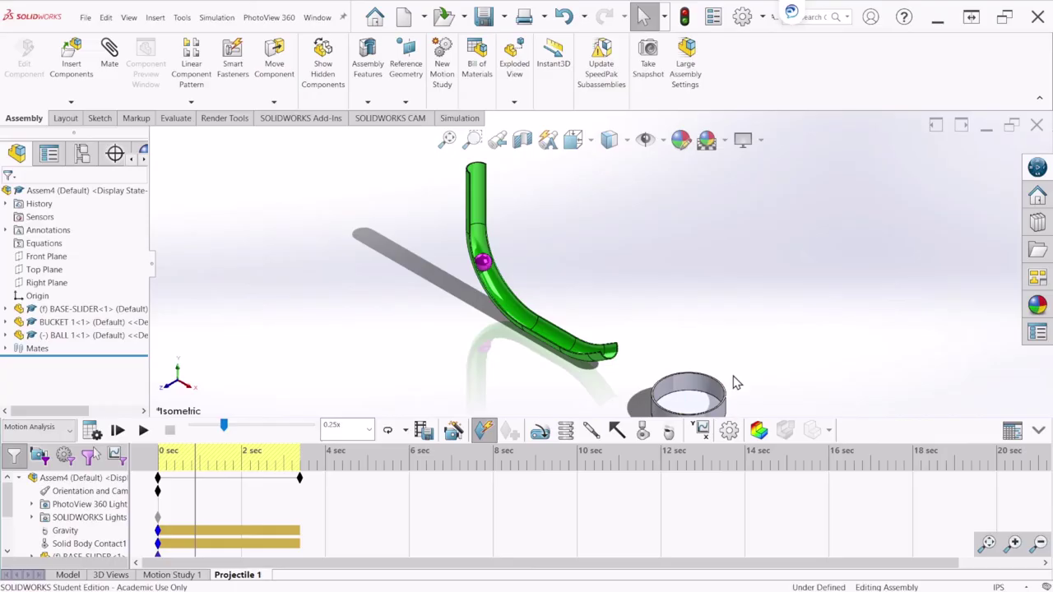
- Edit the existing solid body contact between the ball, slider and bucket, setting both contact materials to Steel (Greasy)
{"action": "left_click", "coordinate": [643, 431]}
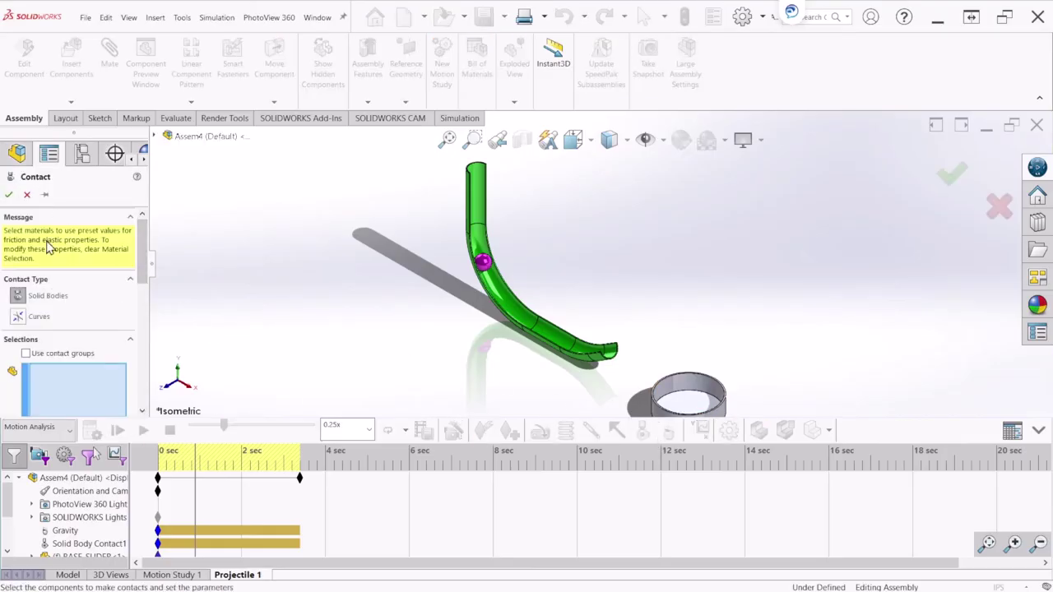
{"action": "left_click", "coordinate": [27, 194]}
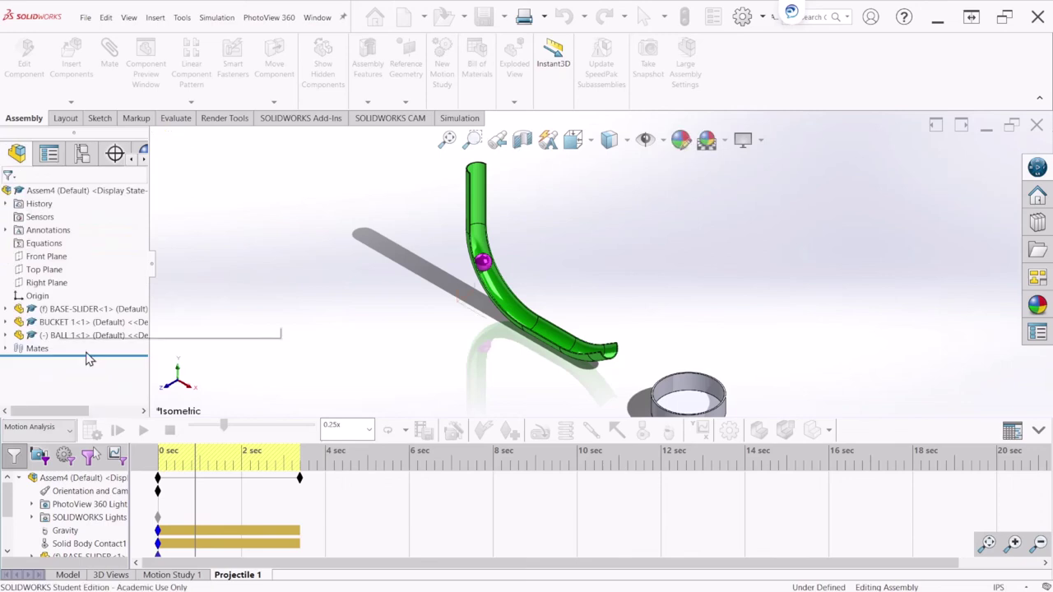
{"action": "right_click", "coordinate": [66, 543]}
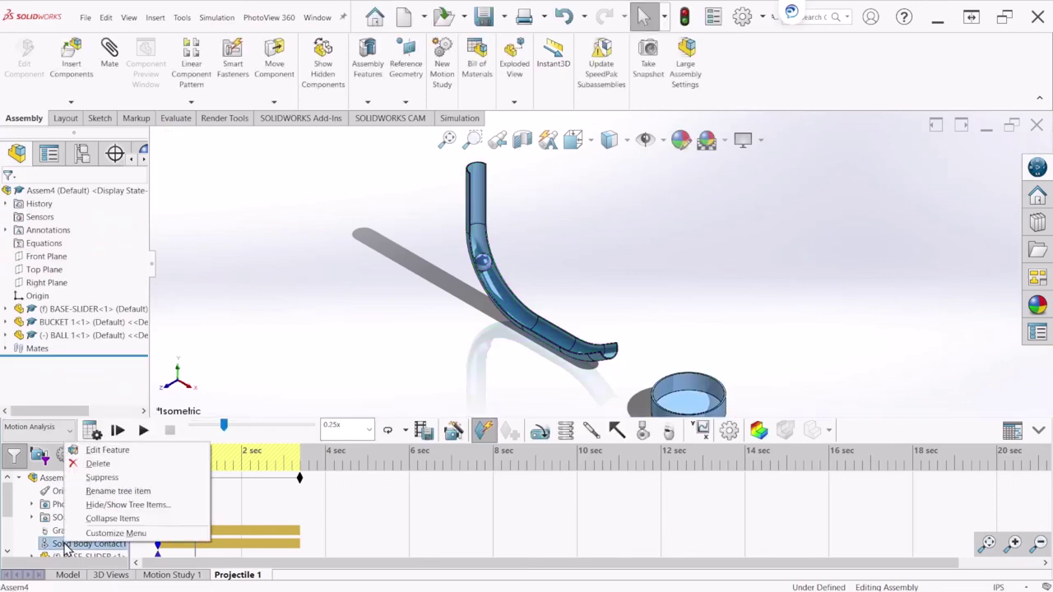
{"action": "left_click", "coordinate": [107, 452]}
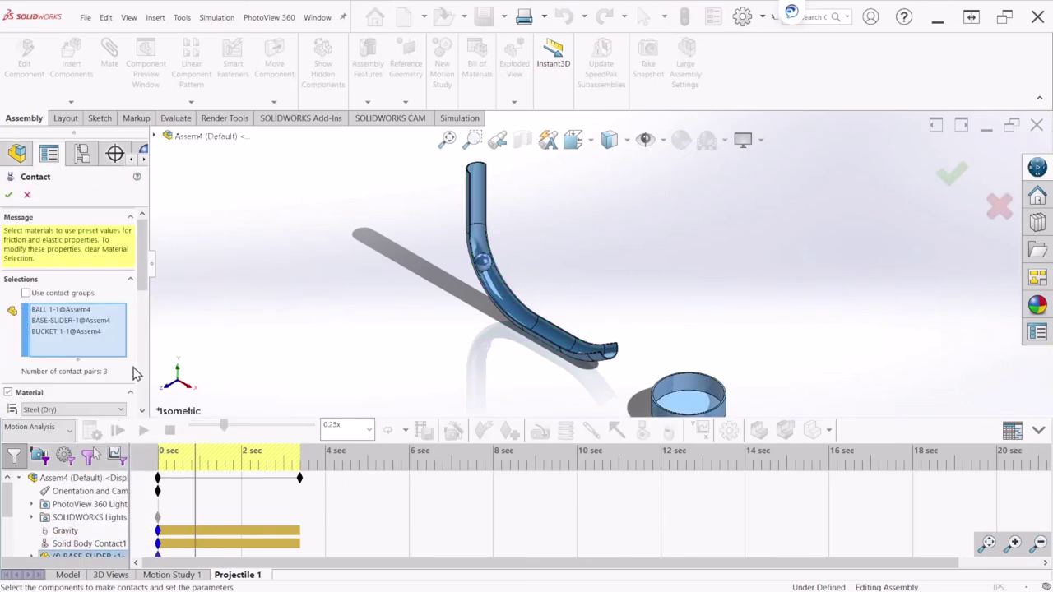
{"action": "left_click_drag", "start_coordinate": [144, 265], "coordinate": [149, 301]}
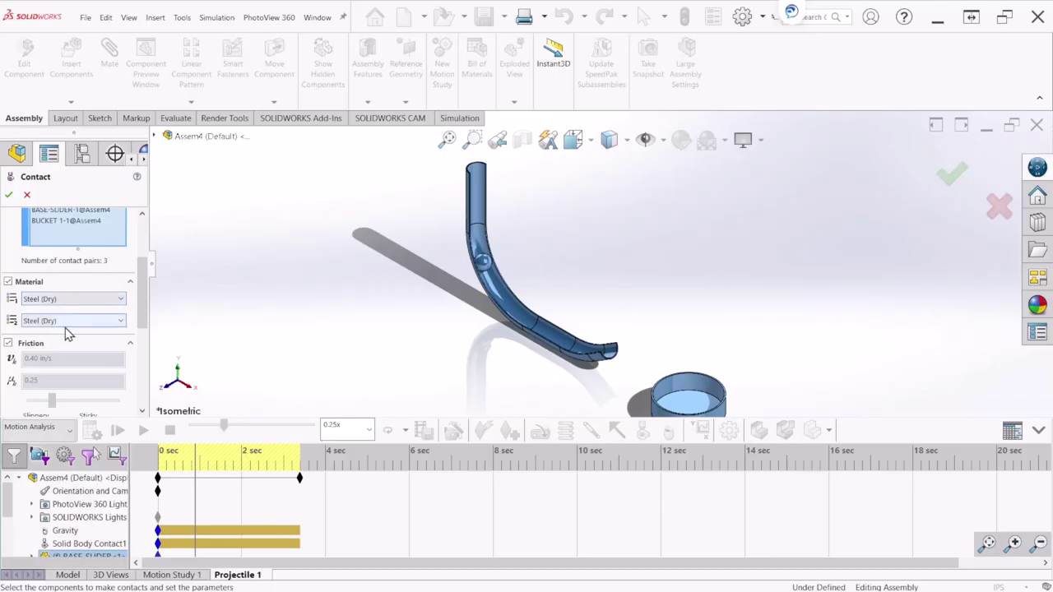
{"action": "key", "text": "f"}
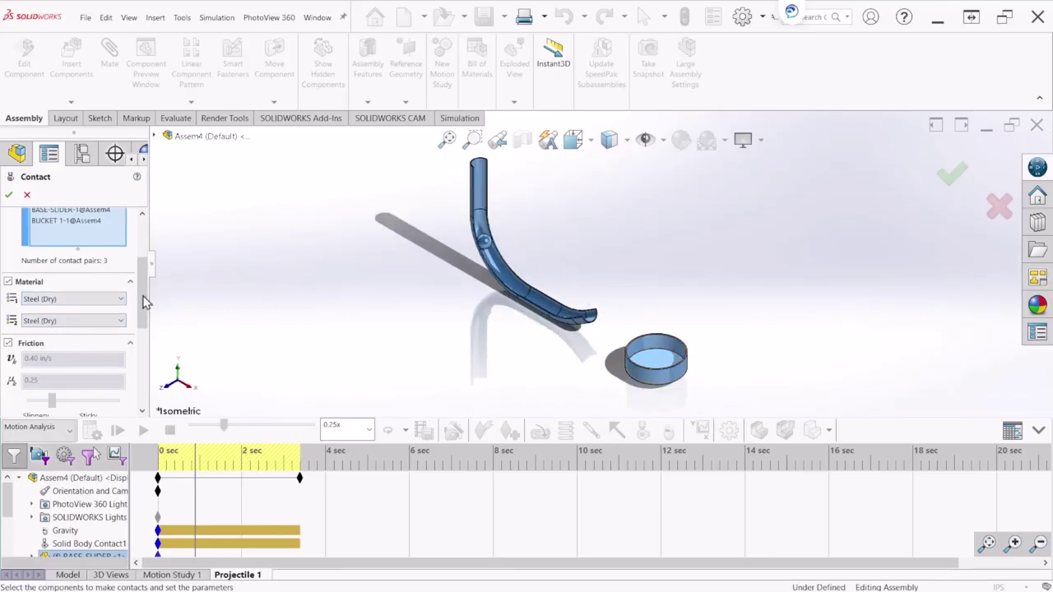
{"action": "left_click", "coordinate": [60, 301]}
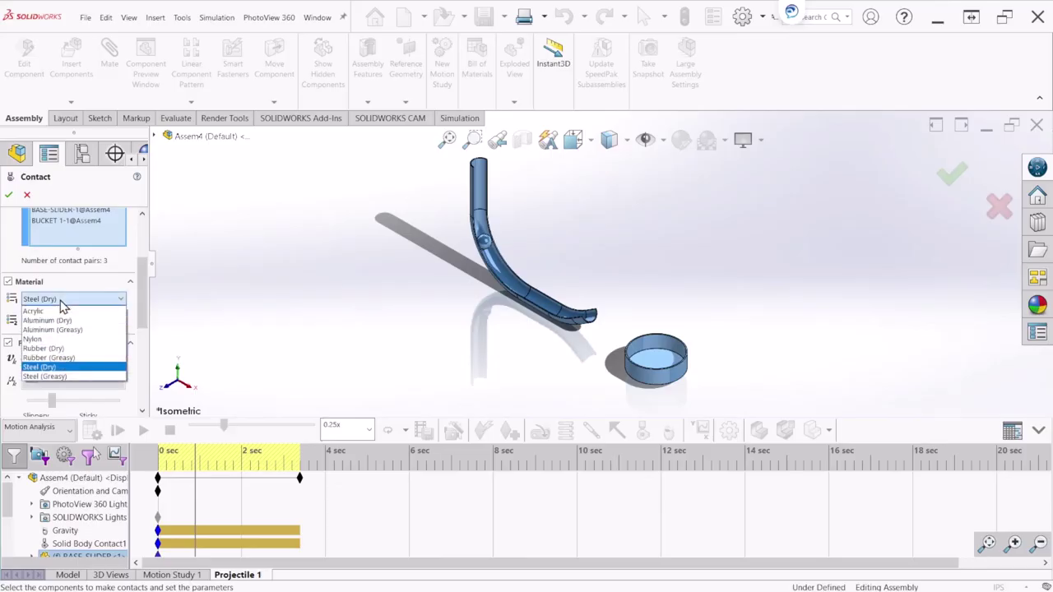
{"action": "left_click", "coordinate": [51, 377]}
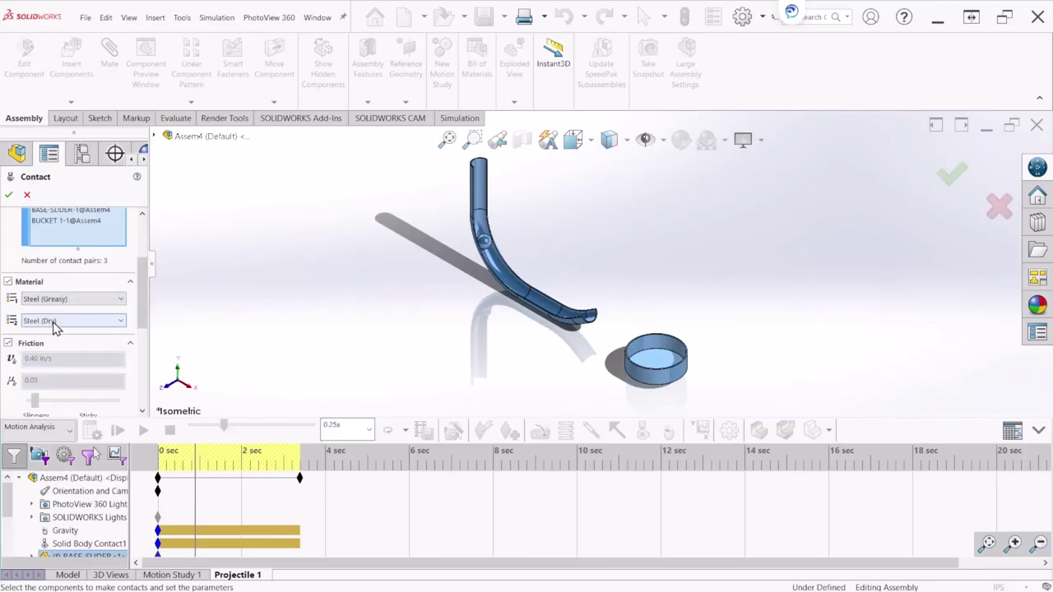
{"action": "left_click", "coordinate": [54, 321]}
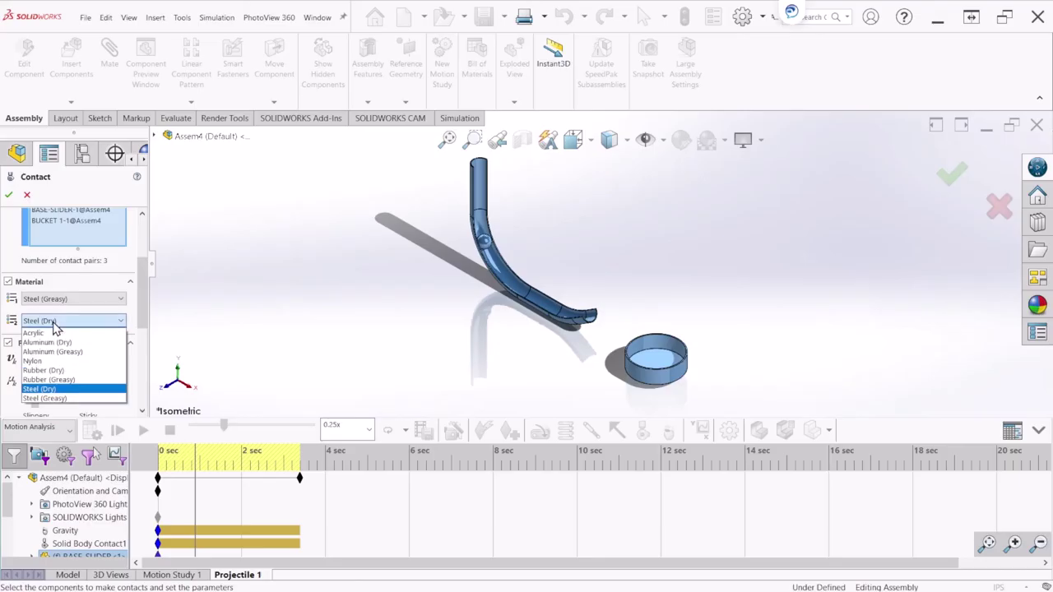
{"action": "left_click", "coordinate": [54, 398]}
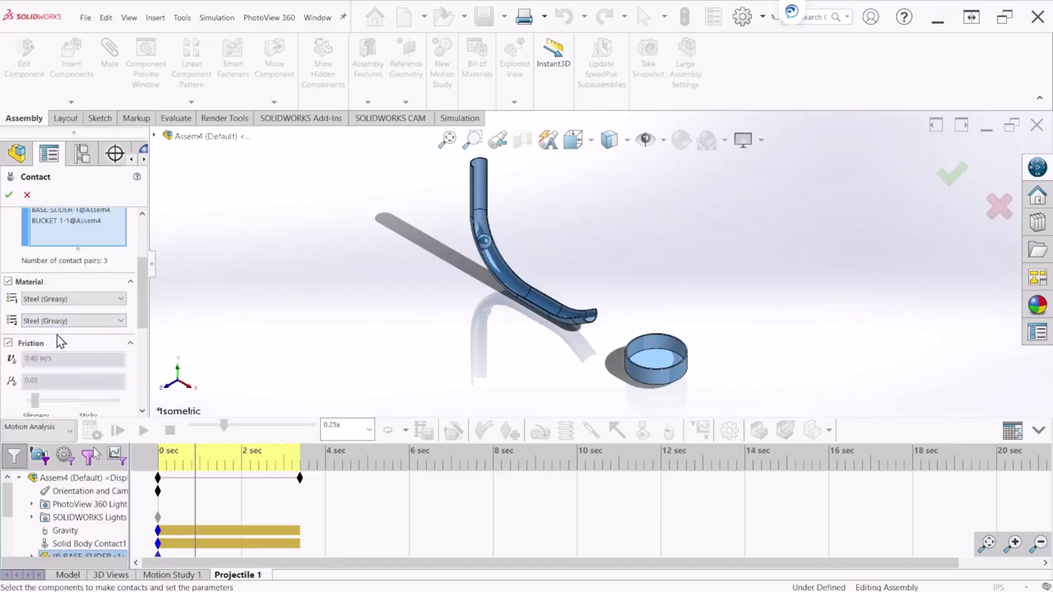
{"action": "left_click", "coordinate": [10, 195]}
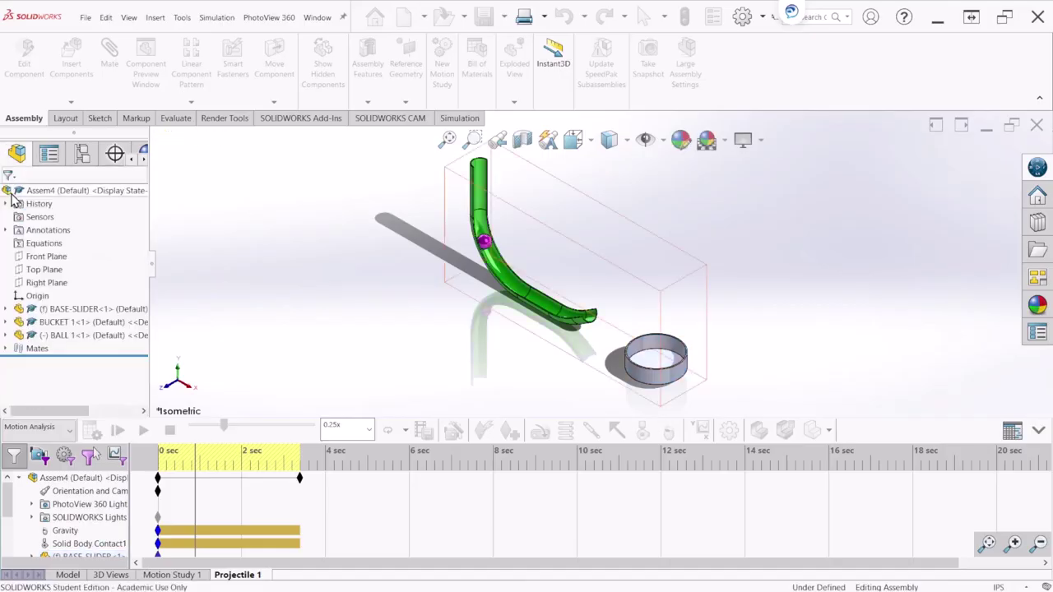
- Recalculate the motion study with the changed contact materials and play back the ball's motion
{"action": "scroll", "coordinate": [562, 263], "scroll_direction": "down", "scroll_amount": 2}
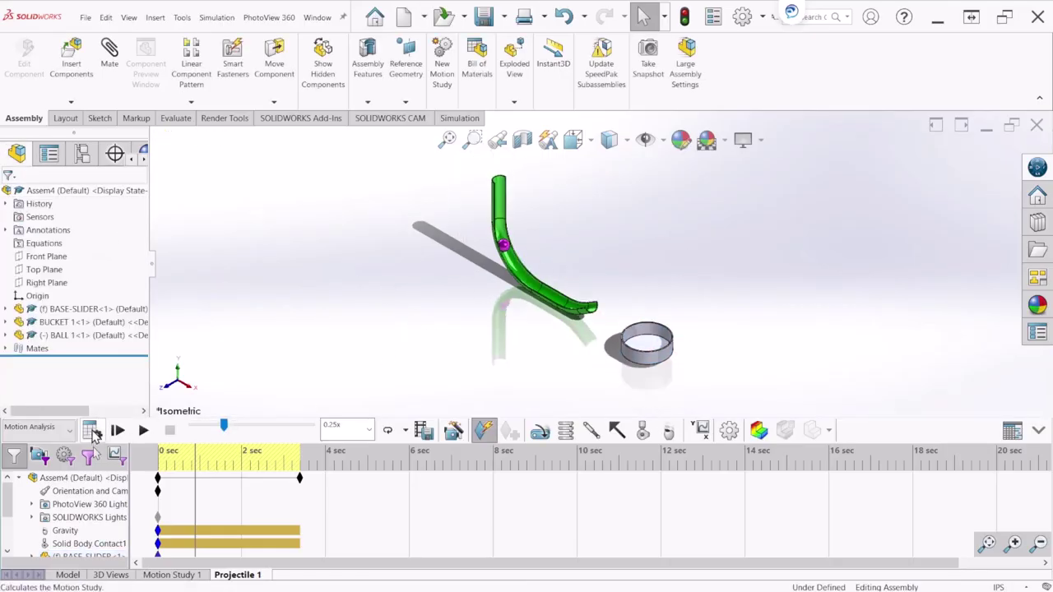
{"action": "left_click", "coordinate": [93, 434]}
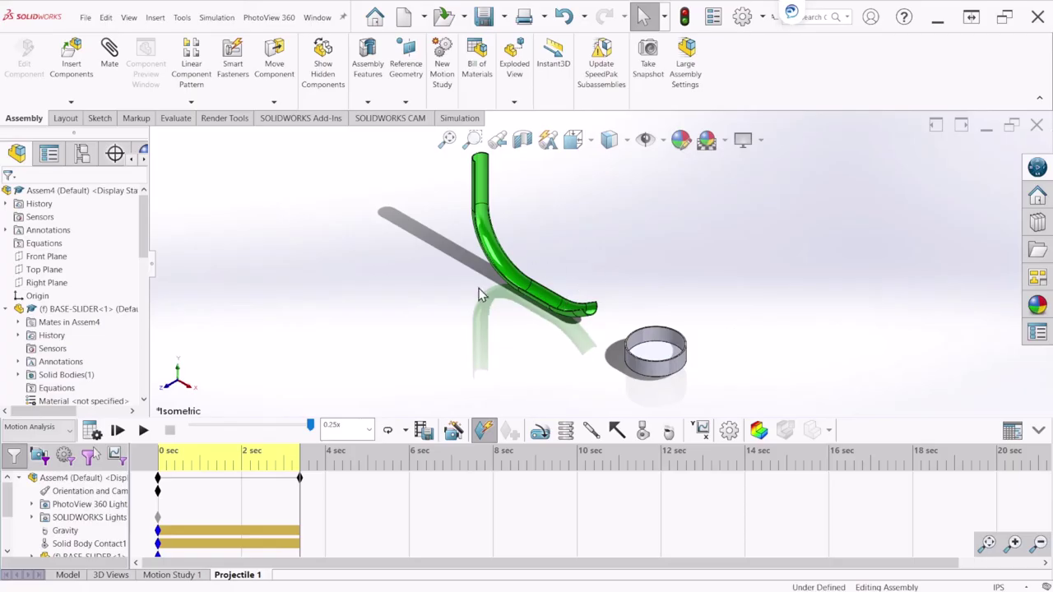
{"action": "left_click", "coordinate": [144, 431]}
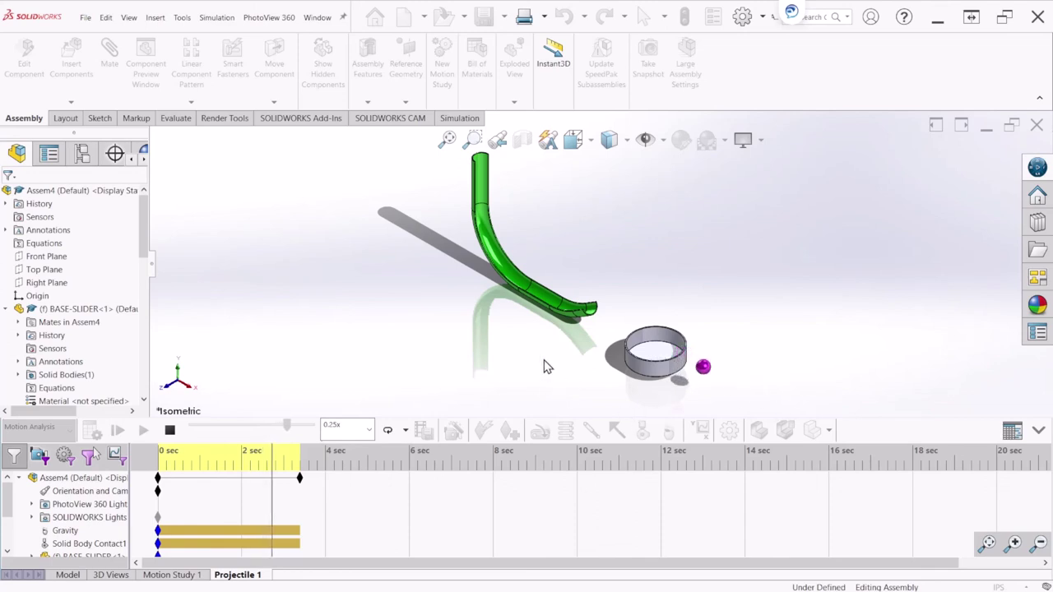
- Switch to the Front view during playback to examine the ball's path relative to the slider and bucket
{"action": "middle_click_drag", "start_coordinate": [543, 367], "coordinate": [565, 338]}
{"action": "key", "text": "space"}
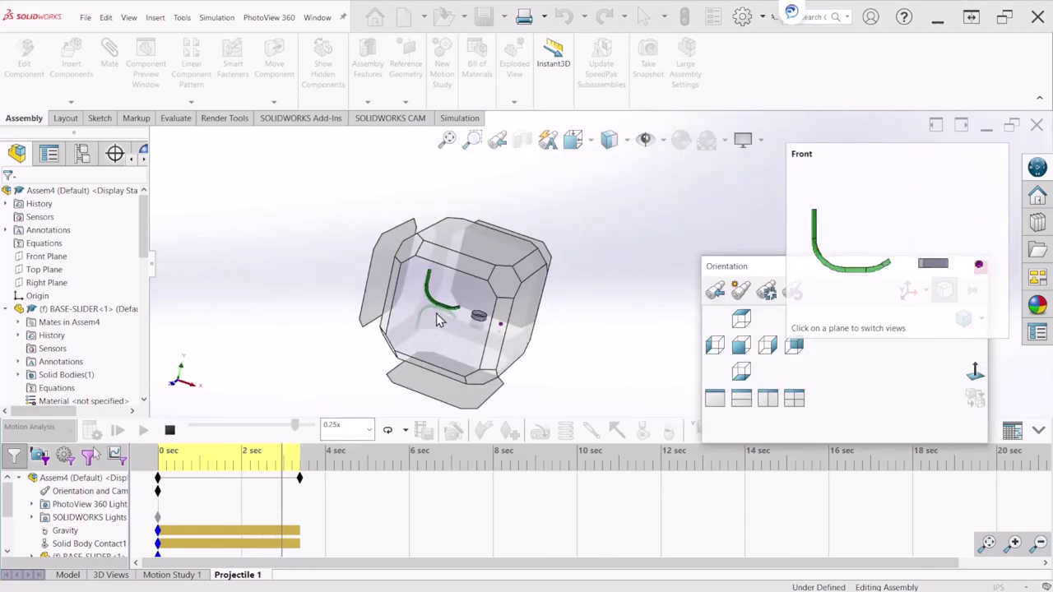
{"action": "left_click", "coordinate": [437, 317]}
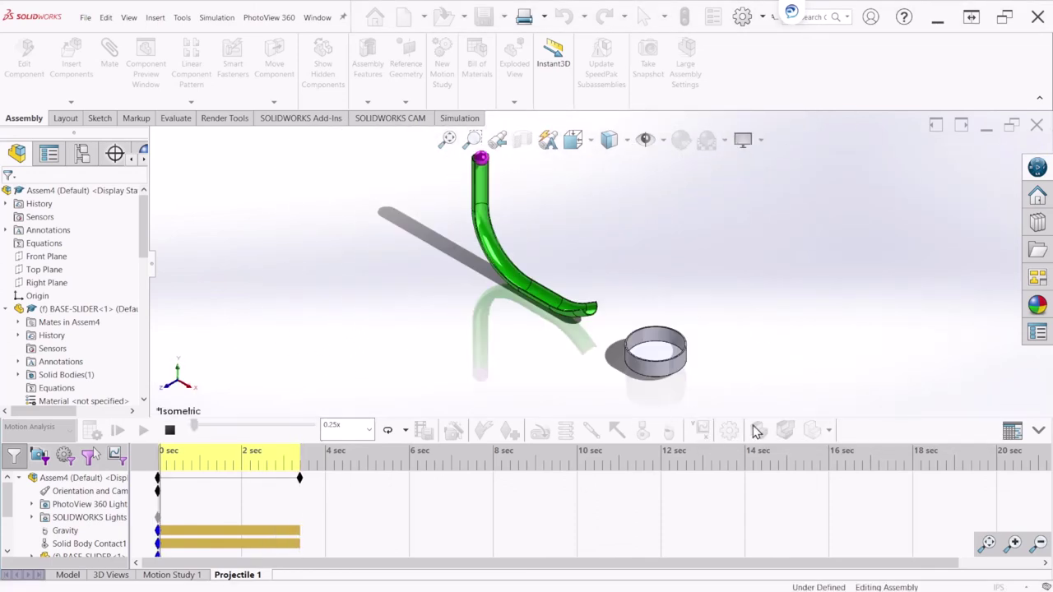
{"action": "key", "text": "space"}
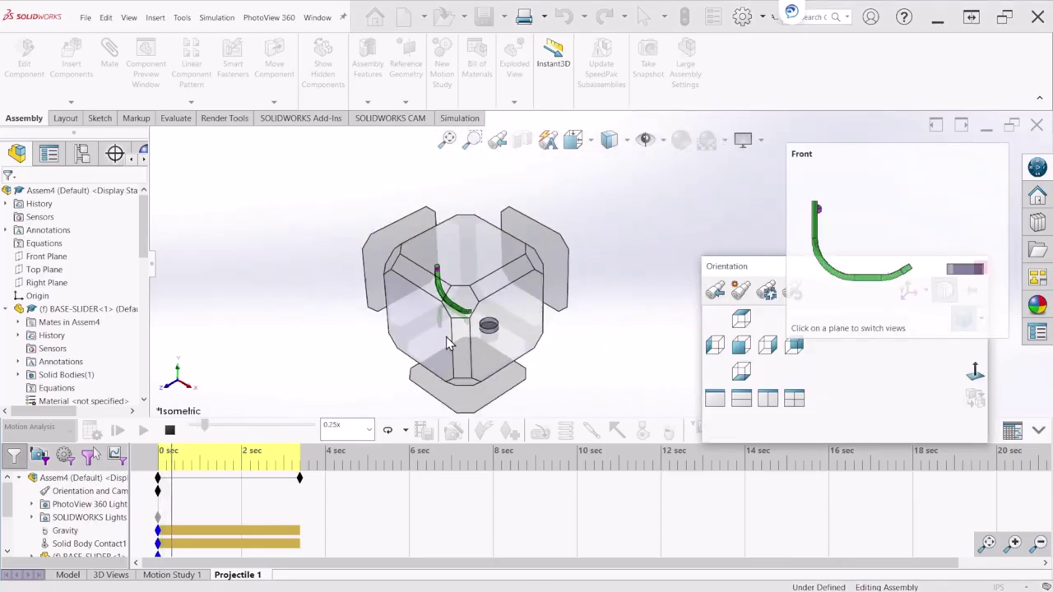
{"action": "left_click", "coordinate": [446, 337]}
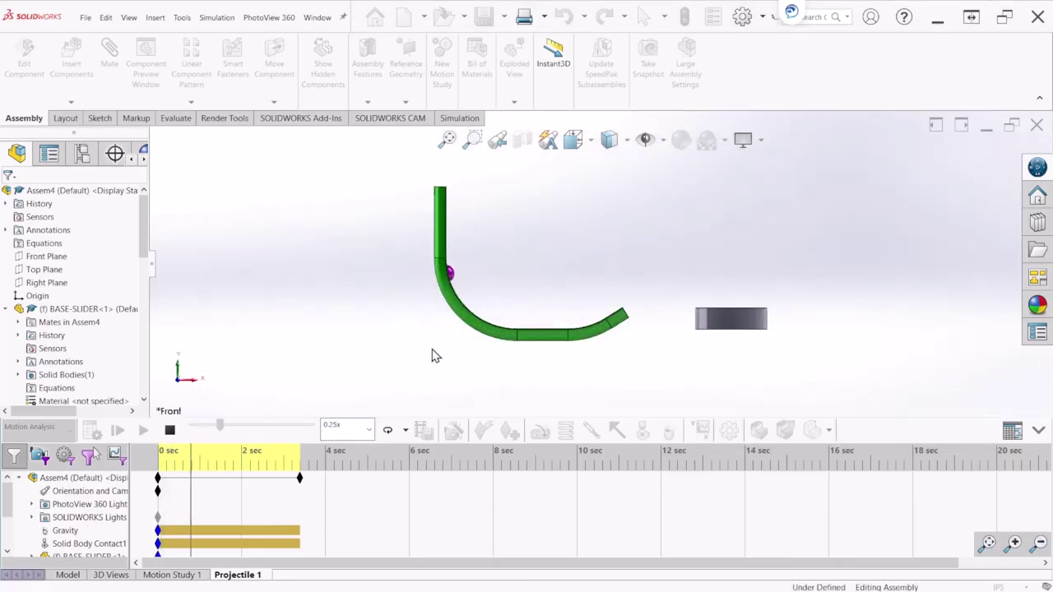